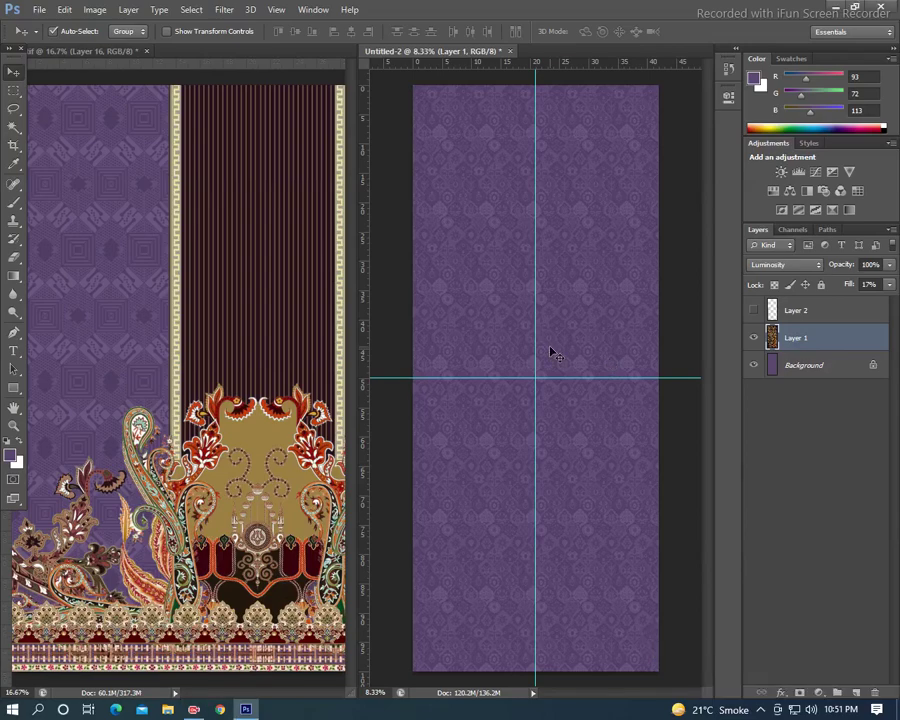
Step: Show the panel full-screen with the Greek-key border layer (Layer 2) visible and zoomed in
key("f")
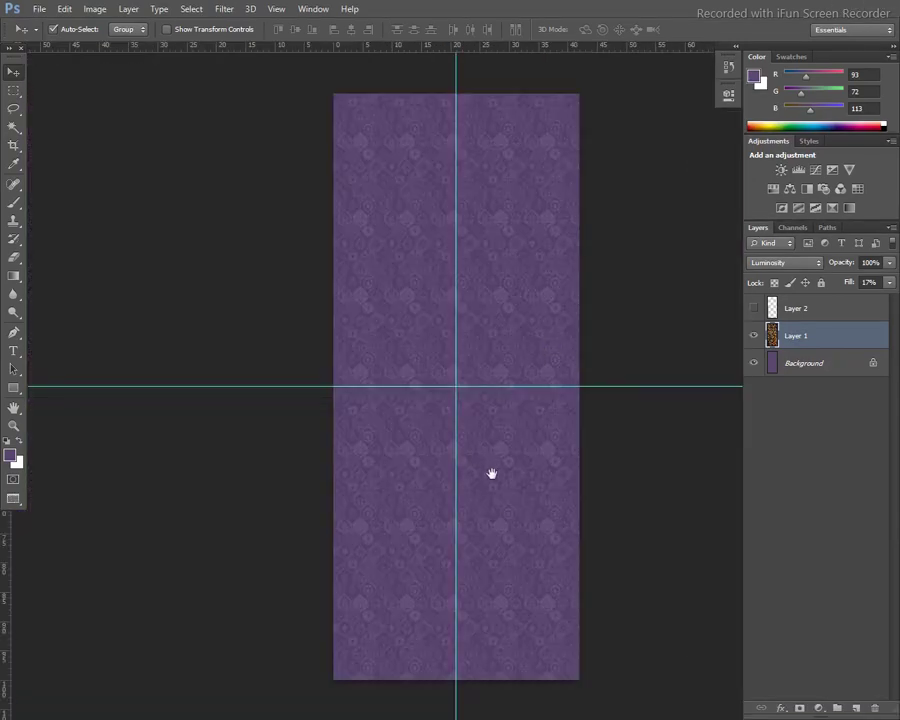
left_click_drag(485, 468, 506, 486)
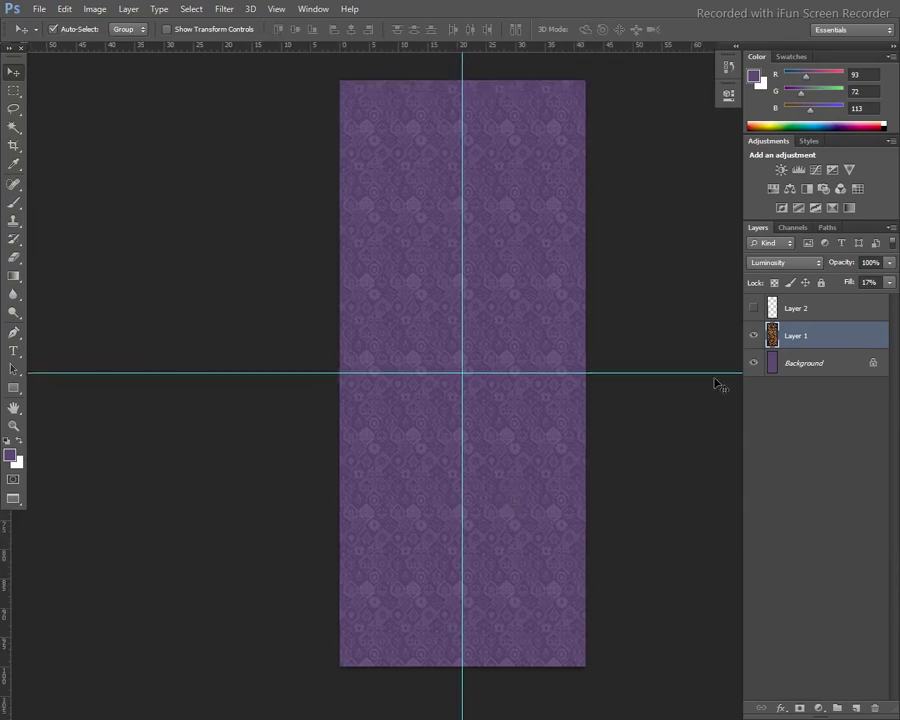
left_click(756, 308)
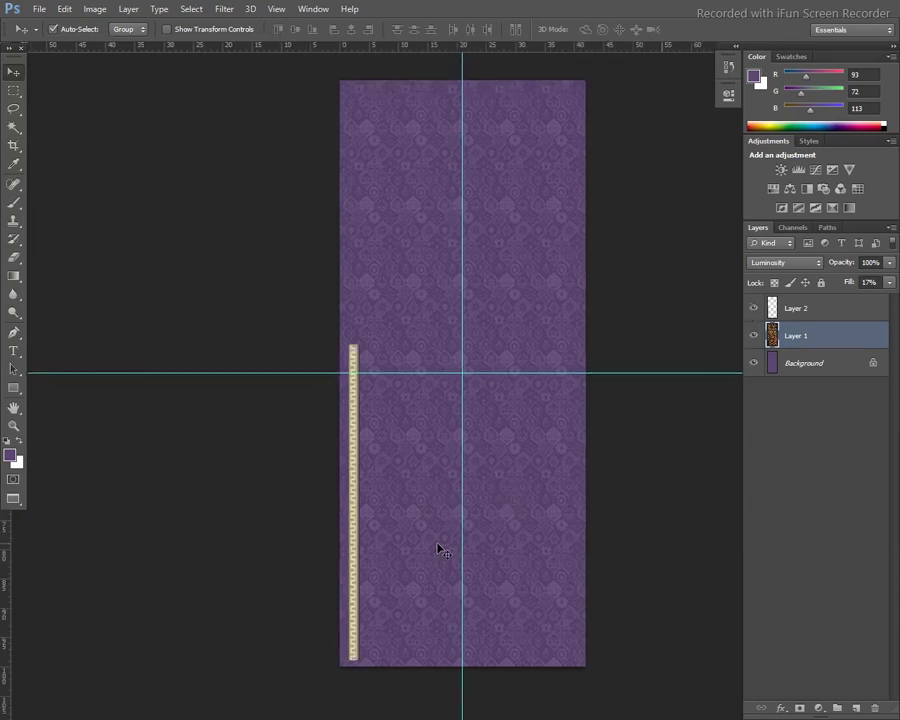
key("ctrl+plus")
key("ctrl+plus")
key("ctrl+plus")
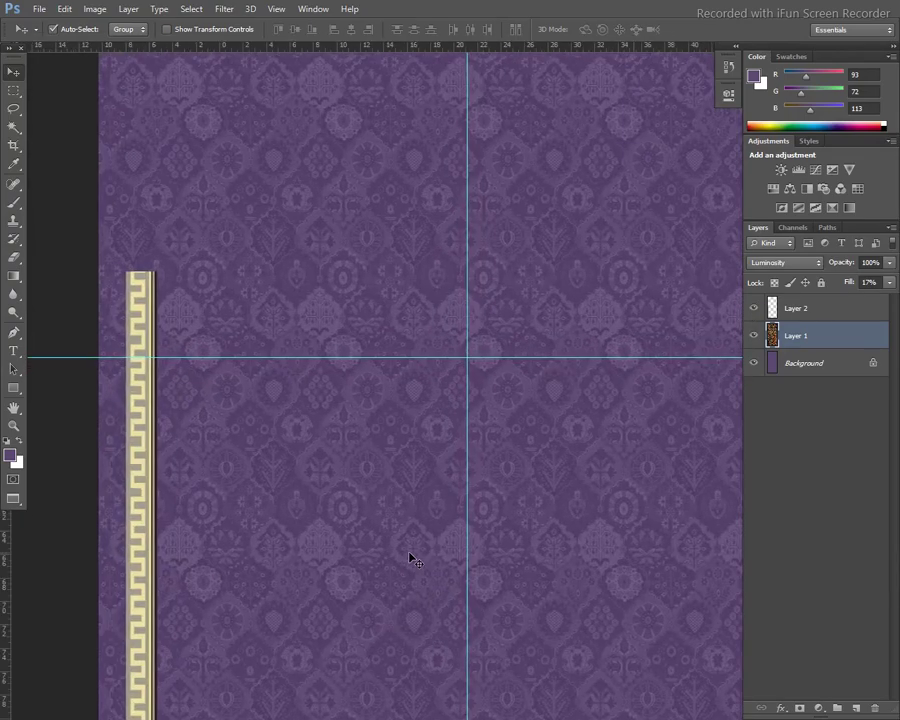
Step: Nudge the border strip slightly left and down, and reposition the Layer 1 damask pattern
scroll(338, 370, "down", 5)
scroll(300, 440, "down", 1)
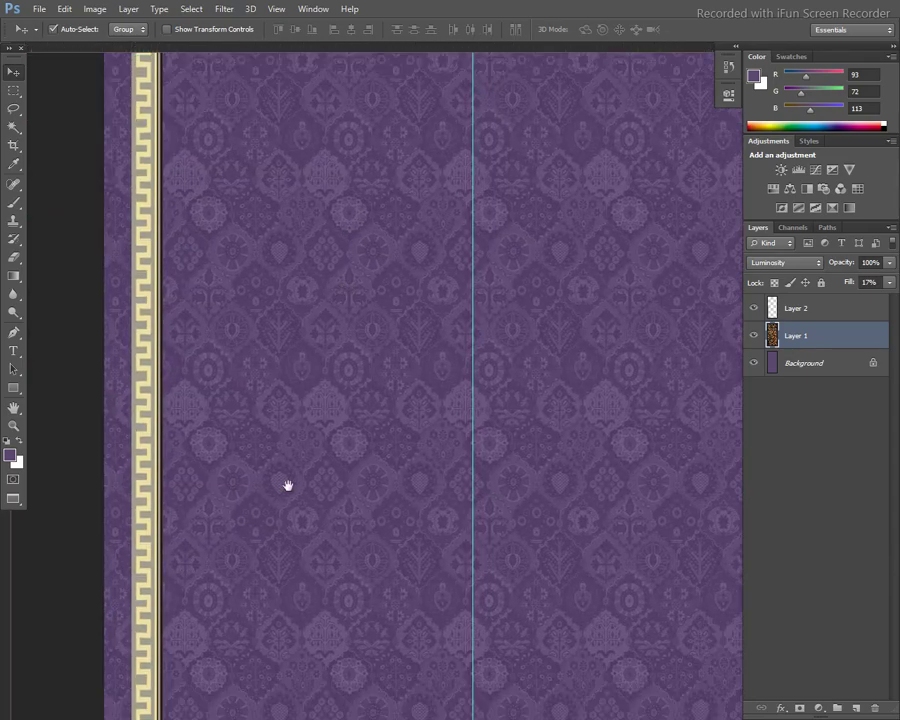
scroll(259, 412, "down", 3)
left_click_drag(276, 490, 300, 510)
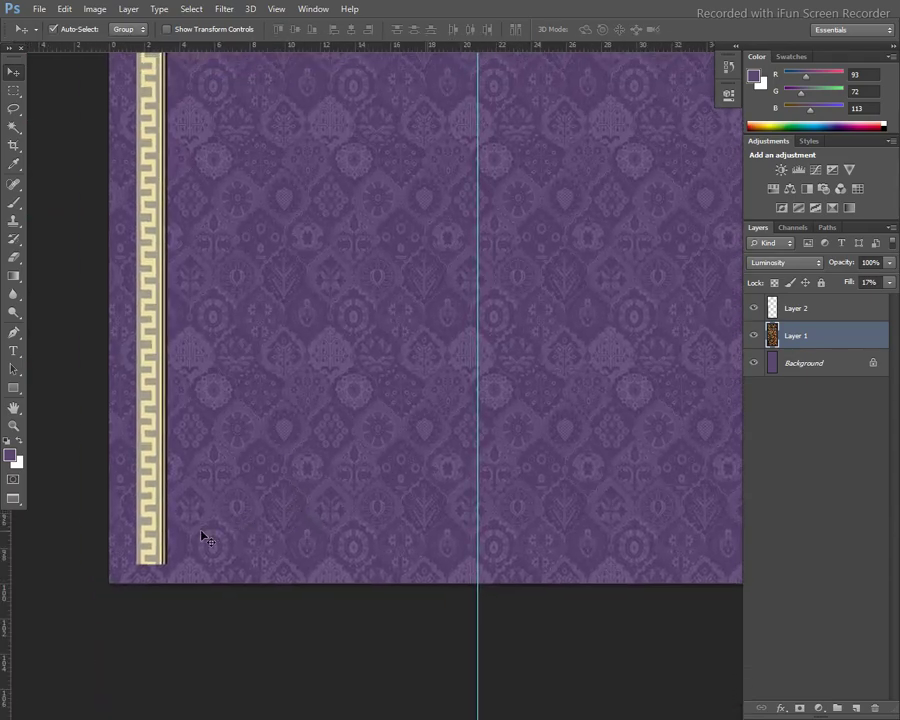
left_click_drag(148, 556, 141, 563)
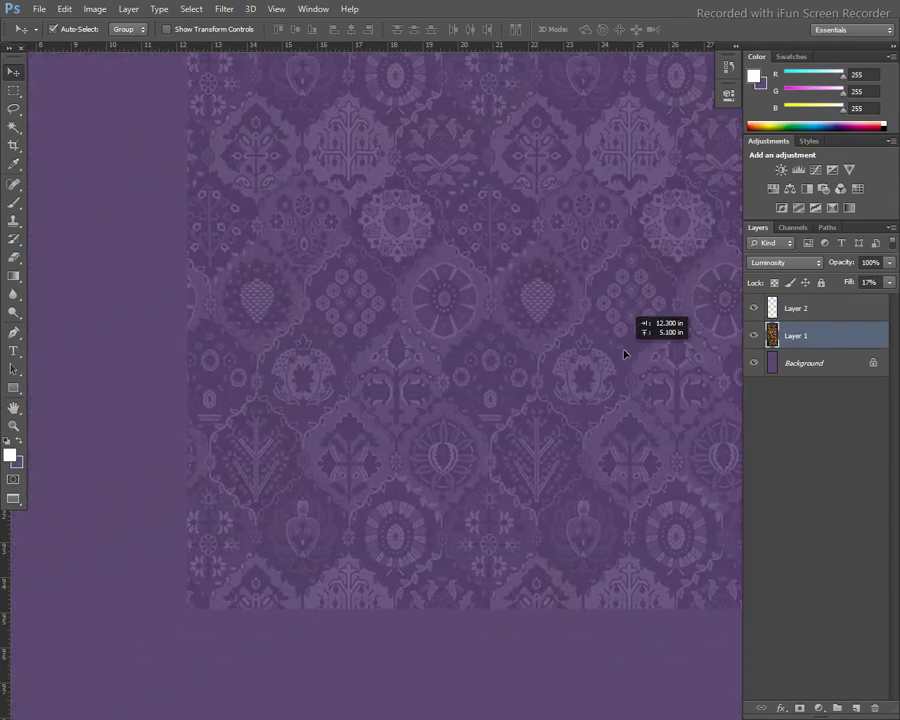
left_click_drag(397, 456, 620, 355)
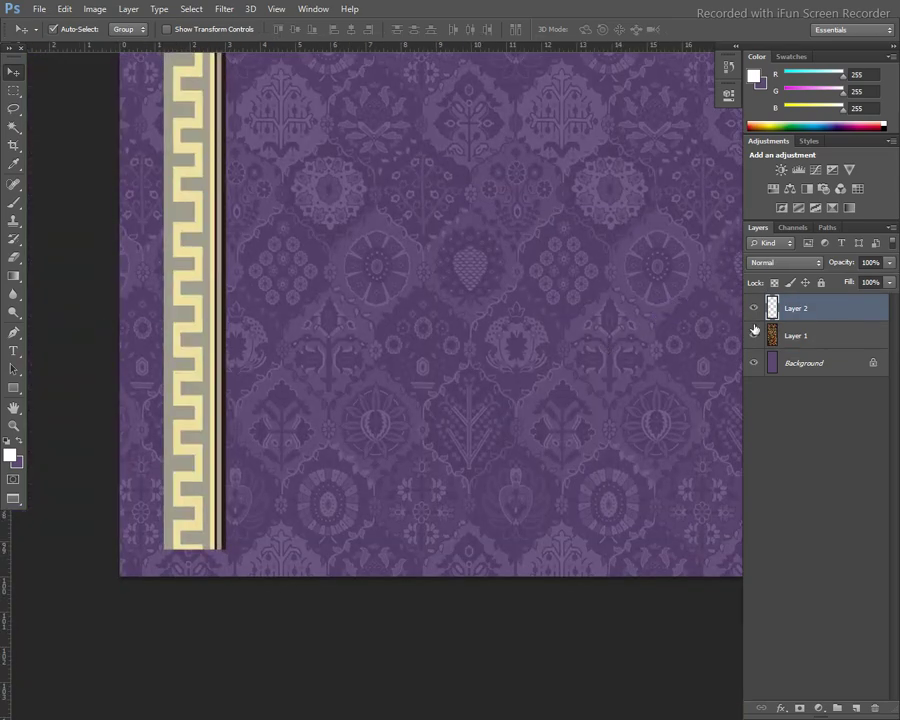
Step: Hide the damask pattern layer and switch to the Polygonal Lasso tool
left_click(754, 335)
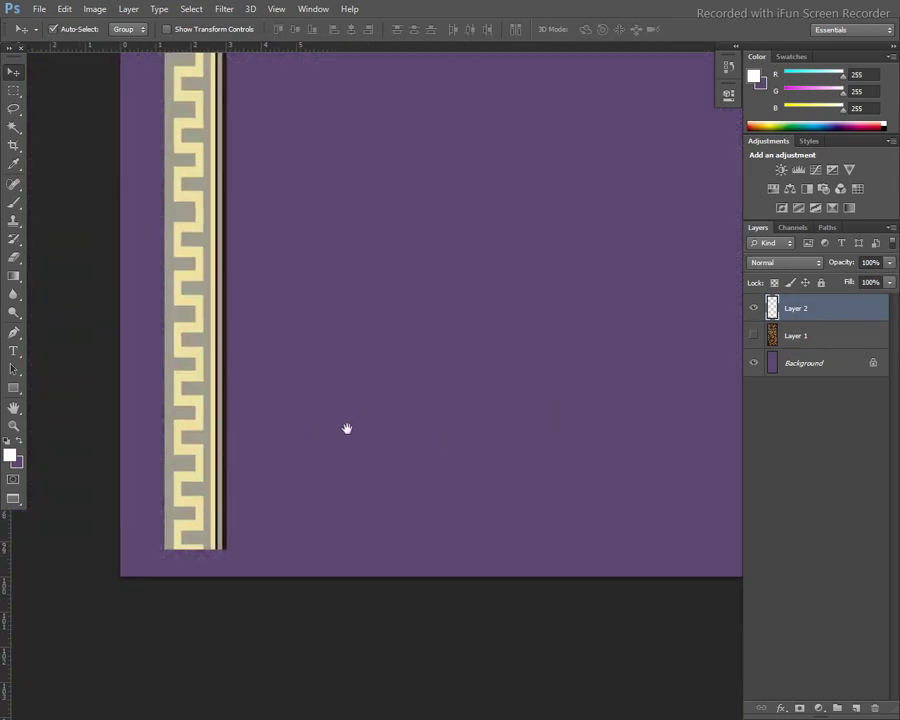
key("l")
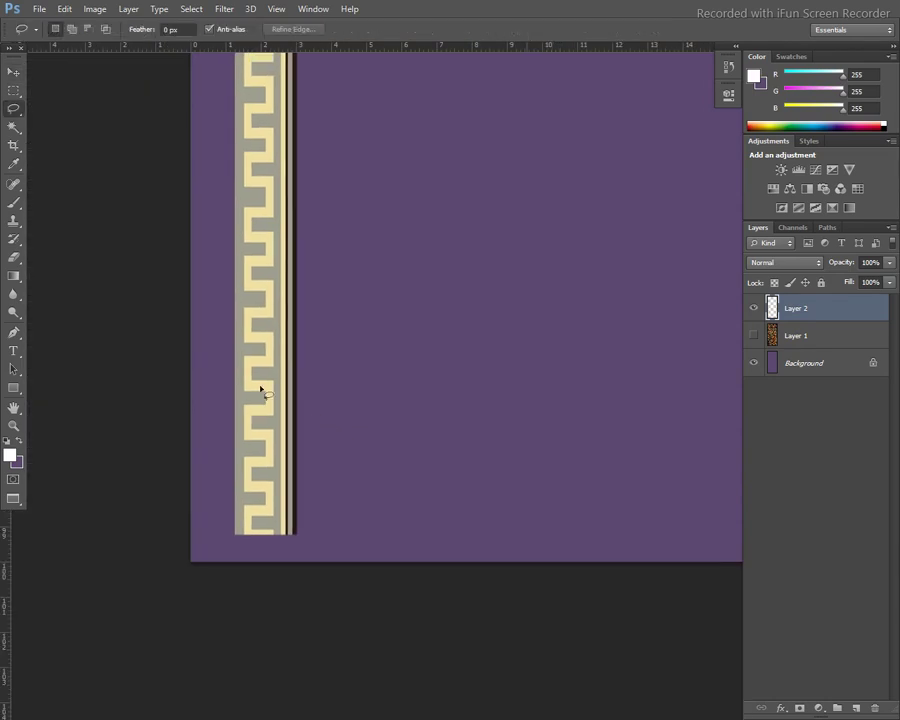
left_click(14, 111)
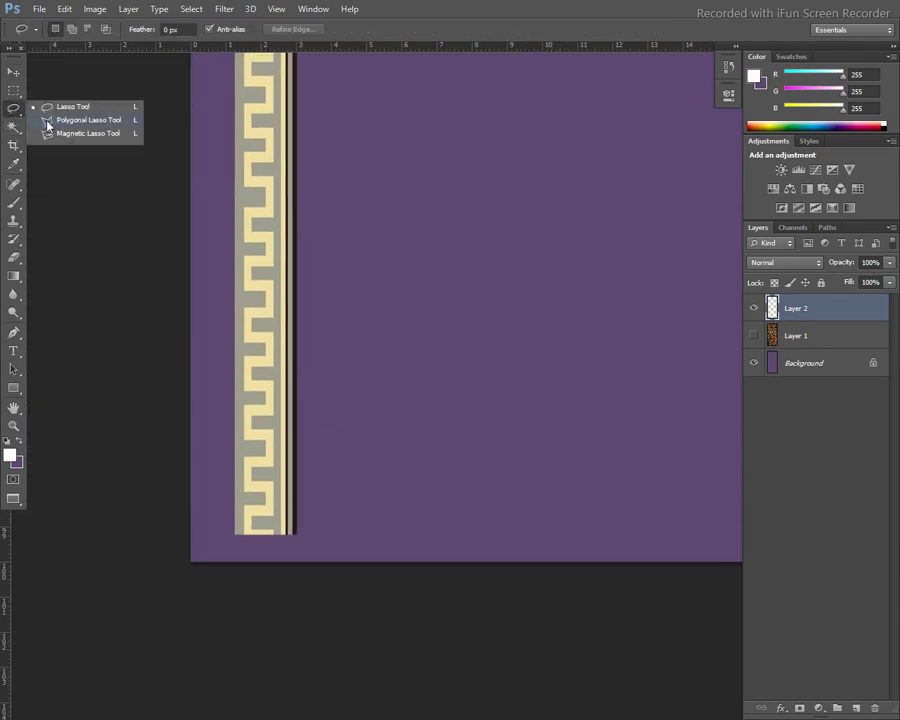
left_click(48, 120)
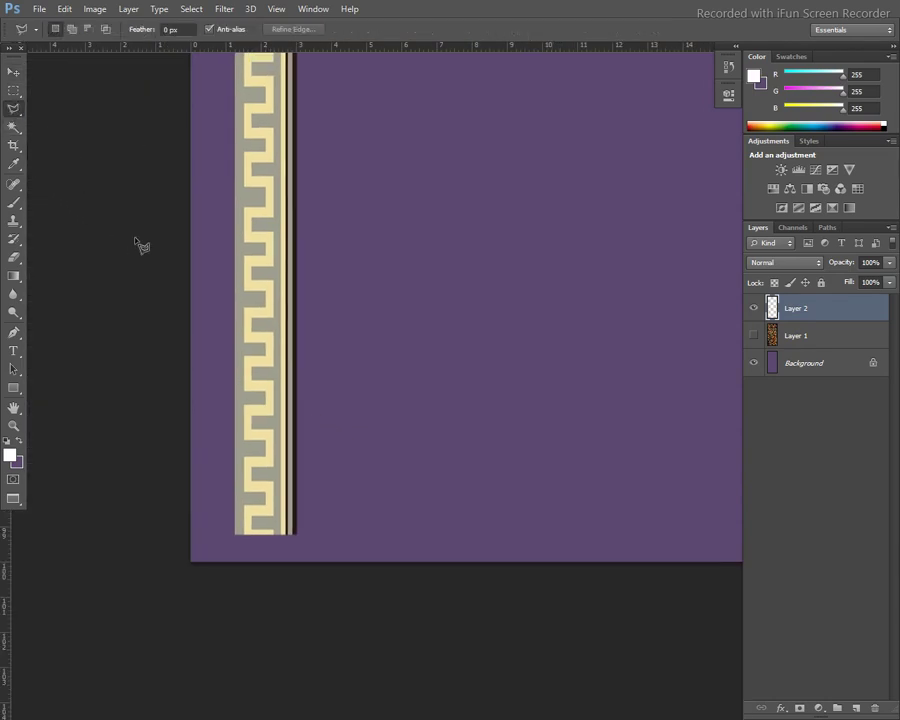
Step: Delete a triangle at the border's bottom end, deselect, then undo to restore the square end
left_click(240, 533)
left_click(326, 443)
left_click(324, 544)
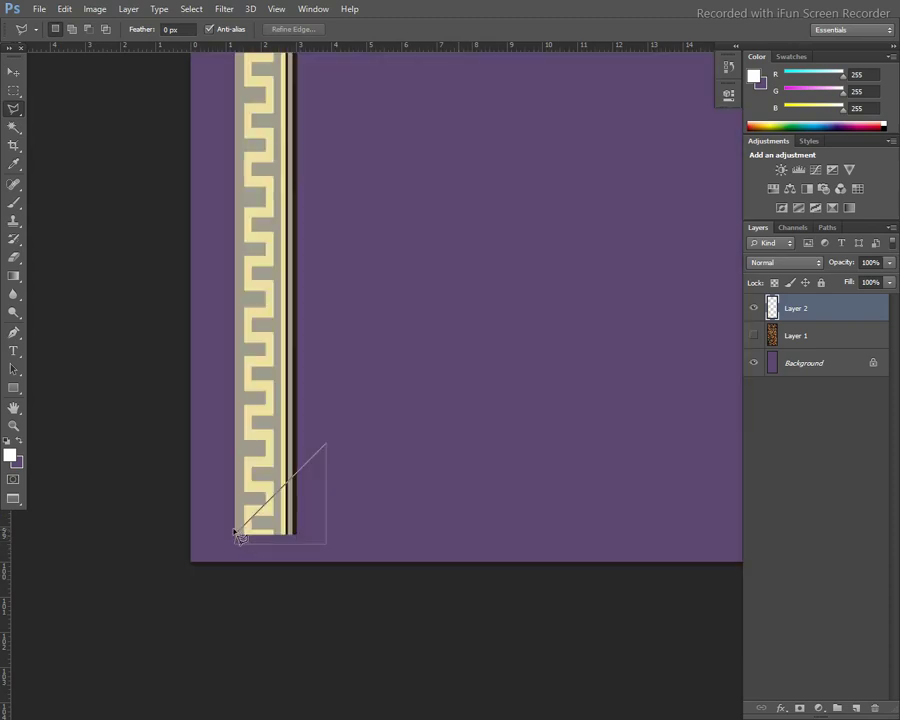
left_click(240, 535)
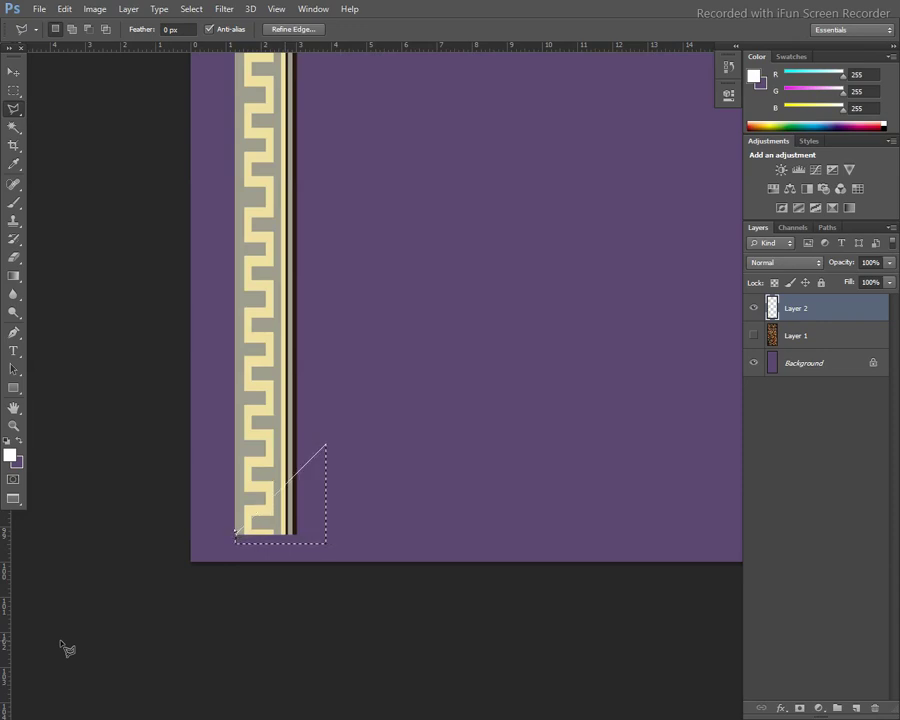
key("Delete")
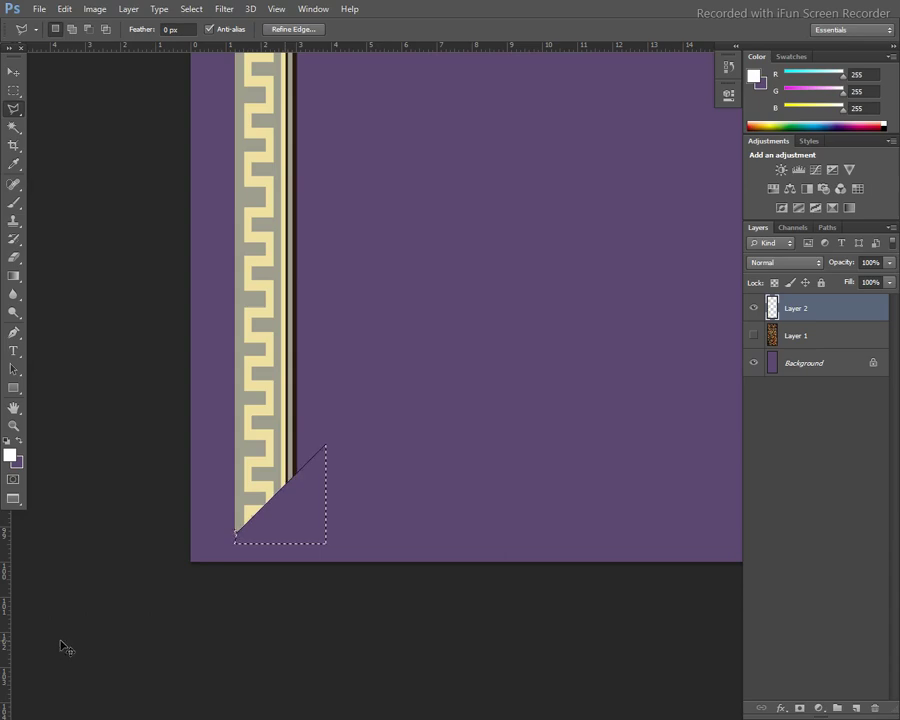
key("ctrl+d")
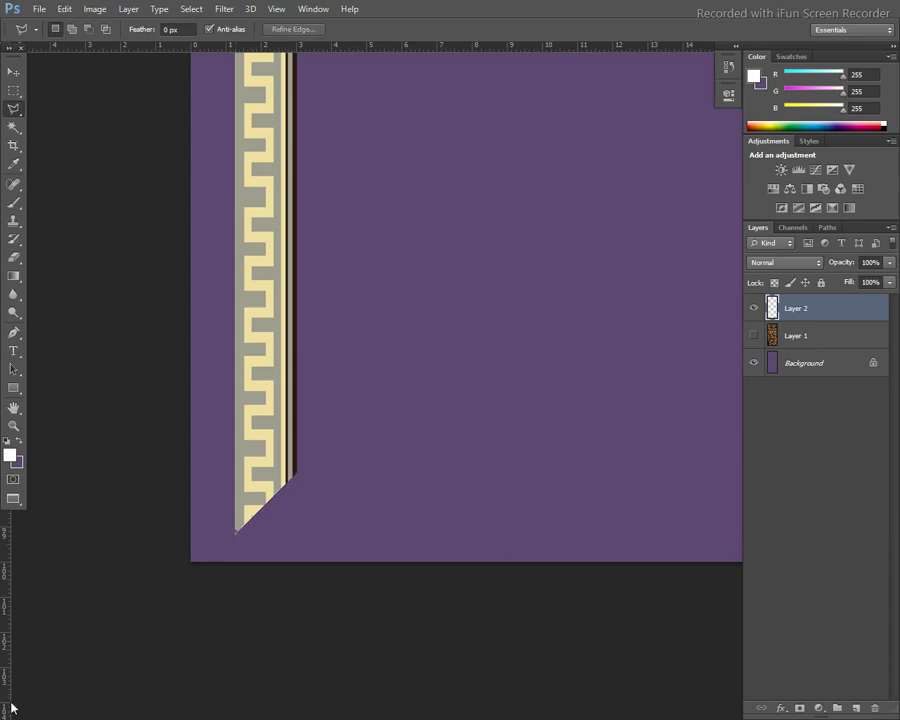
key("ctrl+alt+z")
key("ctrl+alt+z")
key("ctrl+alt+z")
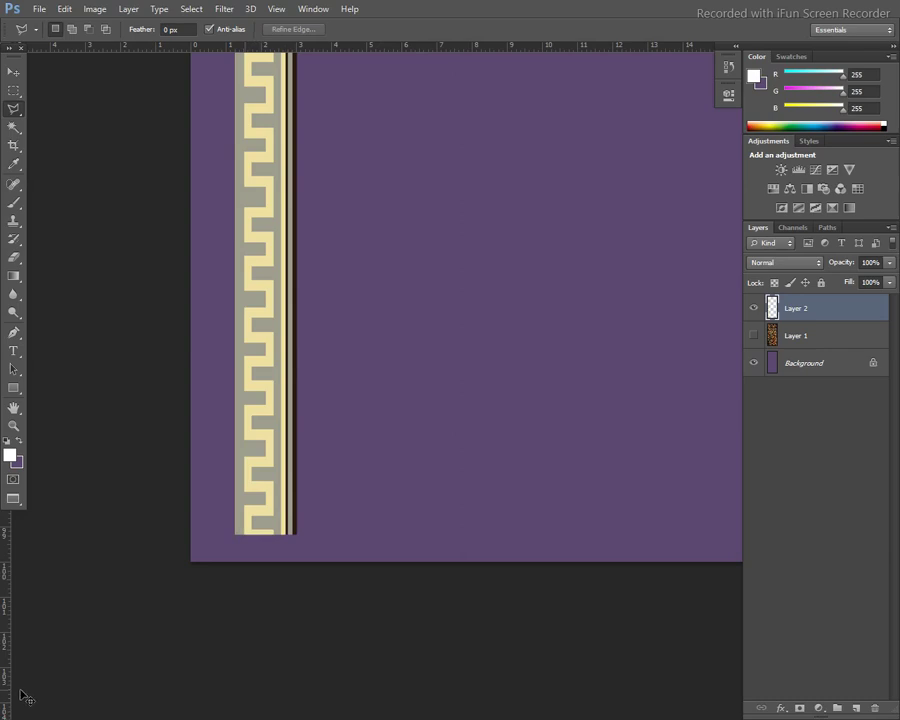
key("ctrl+plus")
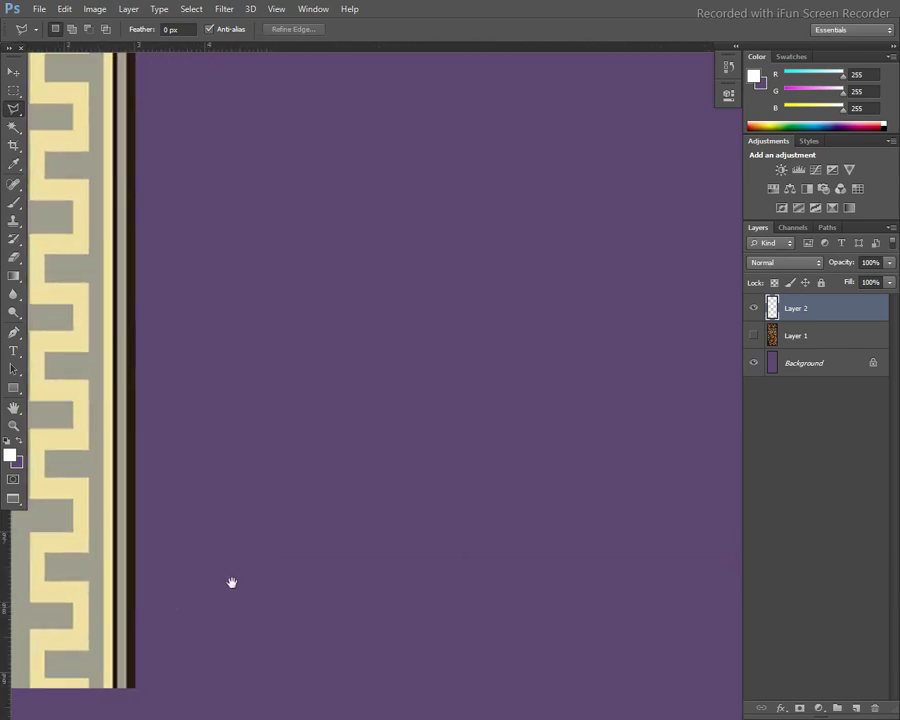
Step: Delete a triangular Polygonal Lasso selection to cut the border's bottom end on a diagonal
left_click_drag(231, 582, 287, 528)
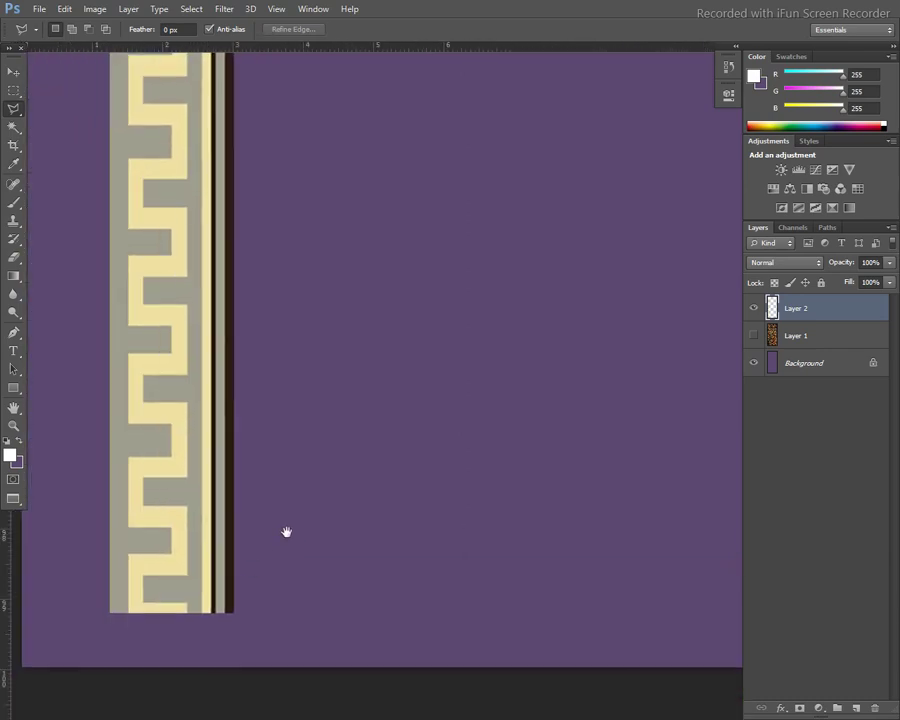
left_click(110, 612)
left_click(263, 459)
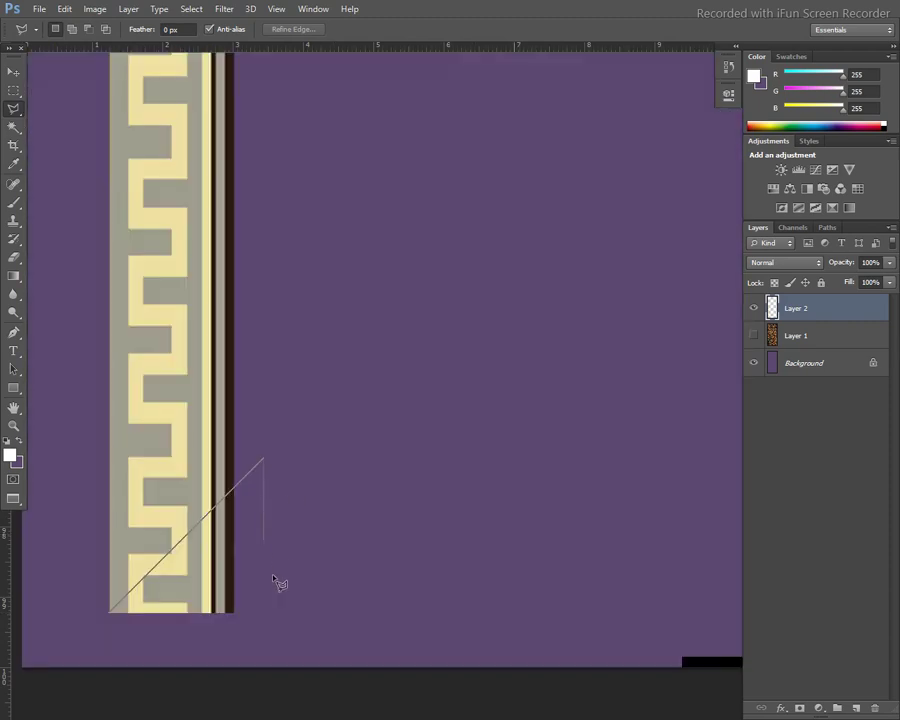
left_click(263, 633)
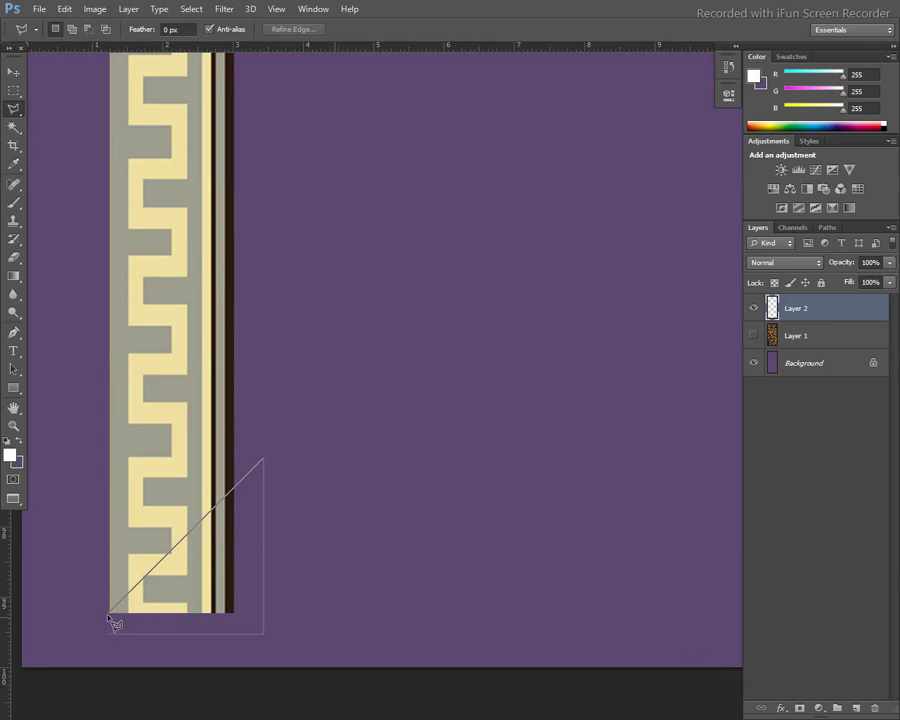
left_click(109, 625, "shift")
left_click(110, 612)
key("Delete")
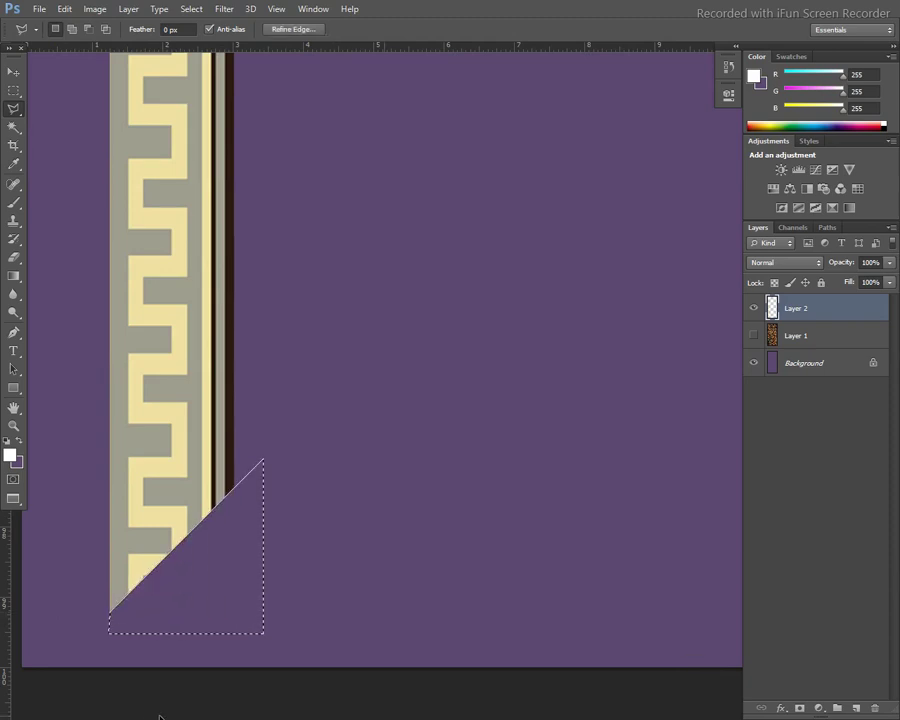
key("ctrl+d")
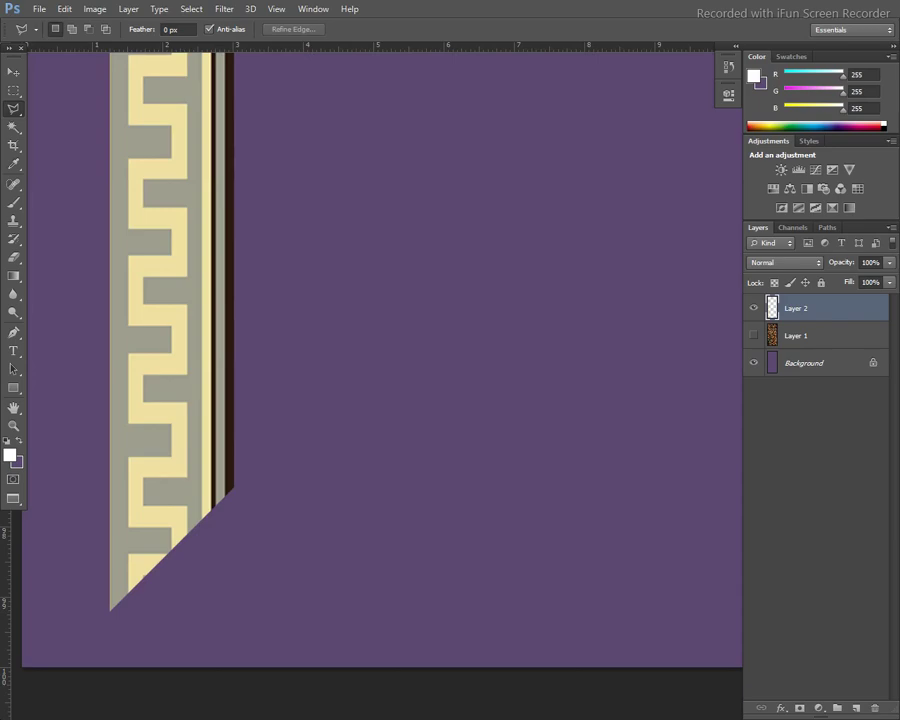
key("ctrl+minus")
key("ctrl+minus")
key("ctrl+minus")
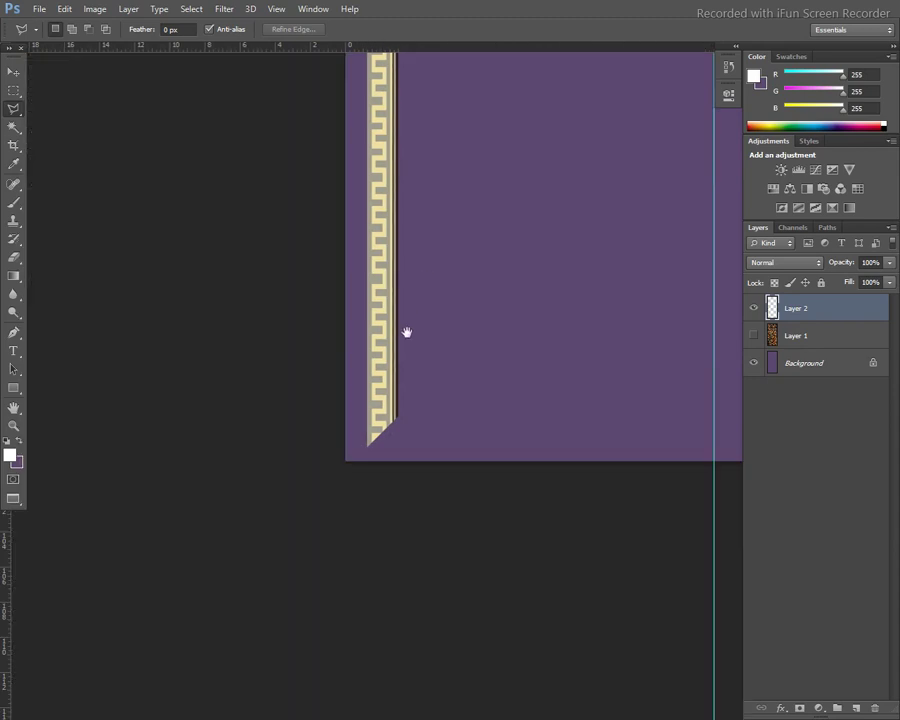
Step: Copy the lower part of the border strip onto a new layer
mouse_move(408, 329)
left_mouse_down()
mouse_move(227, 447)
mouse_move(241, 455)
left_mouse_up()
key("m")
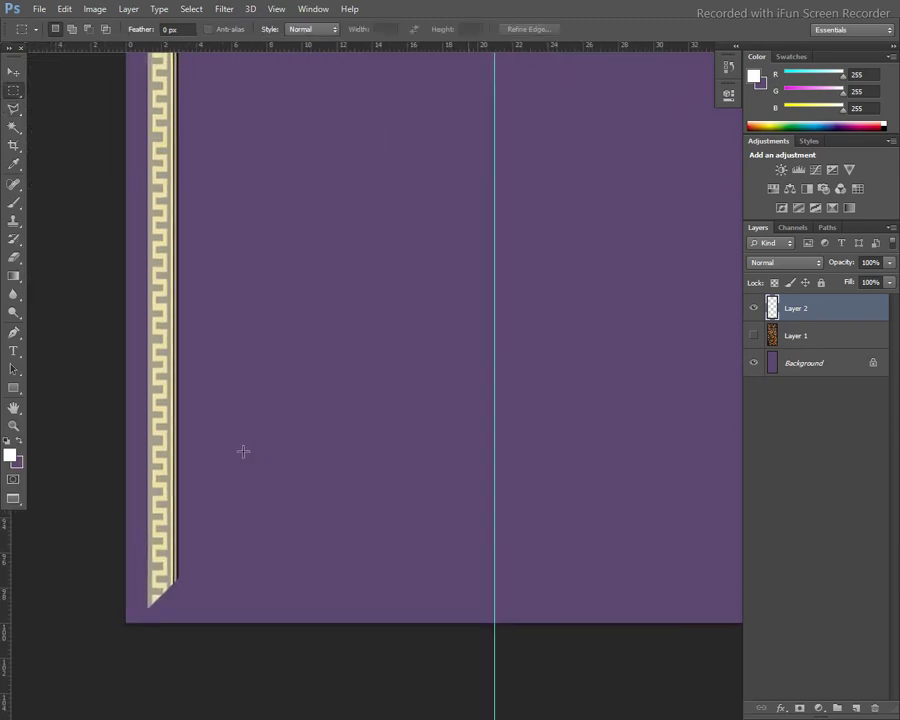
left_click_drag(130, 214, 344, 624)
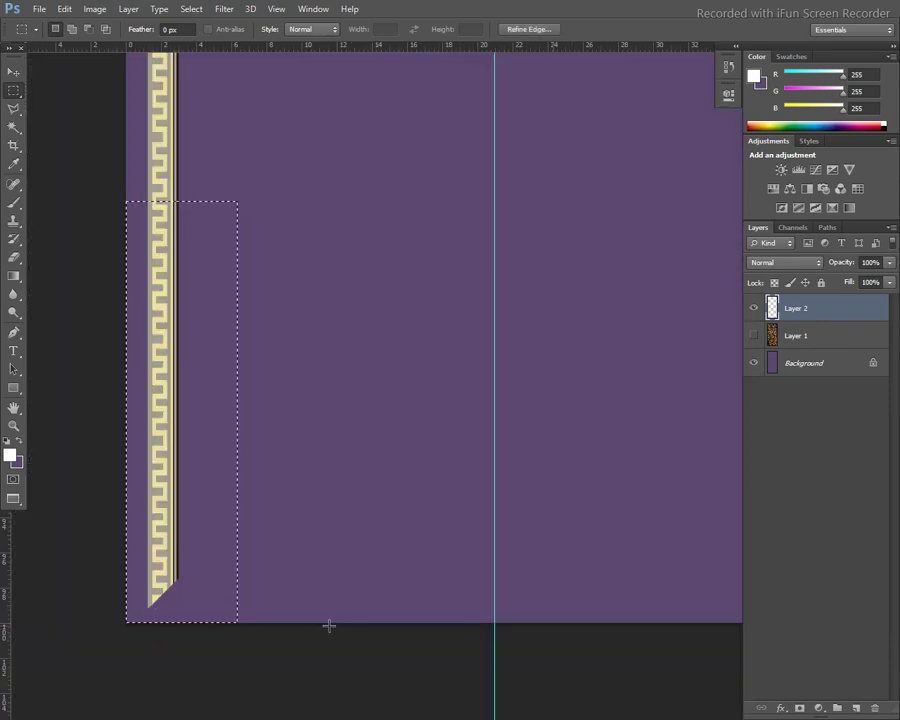
key("ctrl+j")
Step: Rotate the copied border piece 90° clockwise into a horizontal strip
key("v")
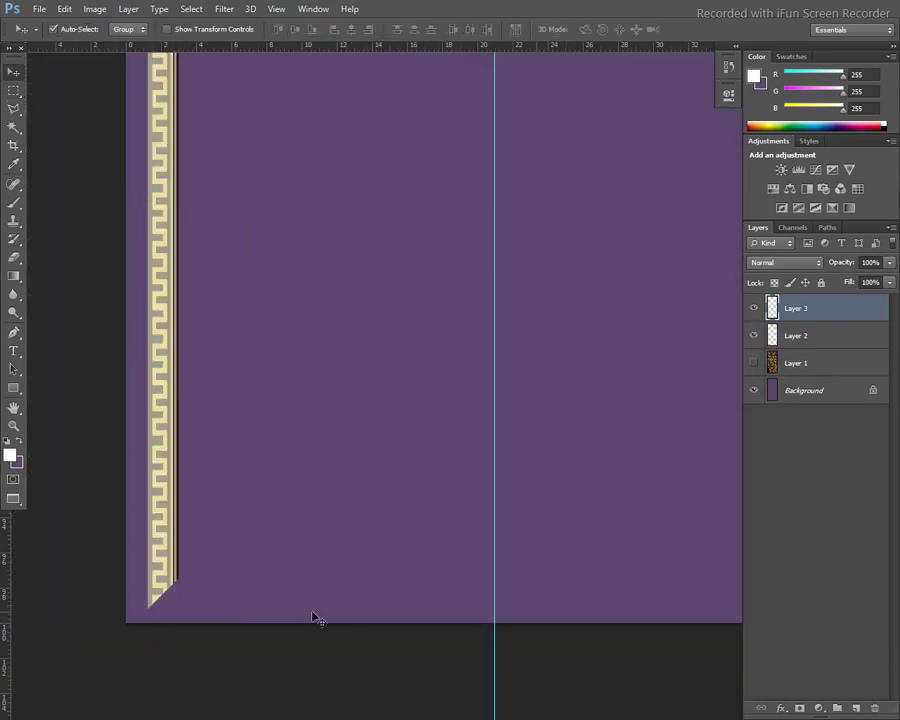
key("ctrl+t")
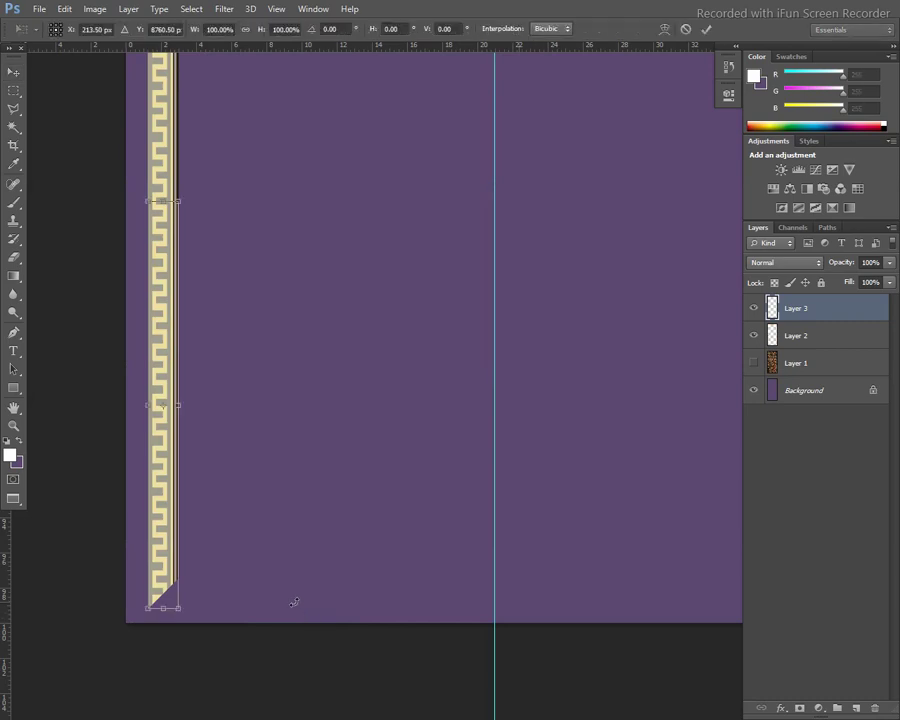
right_click(268, 485)
left_click(330, 423)
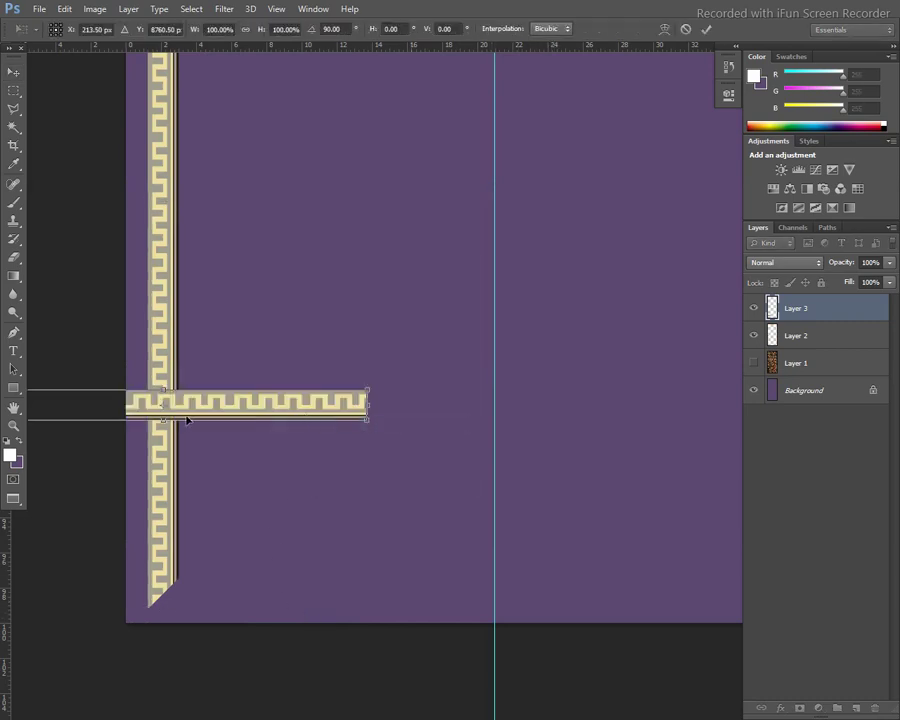
key("Return")
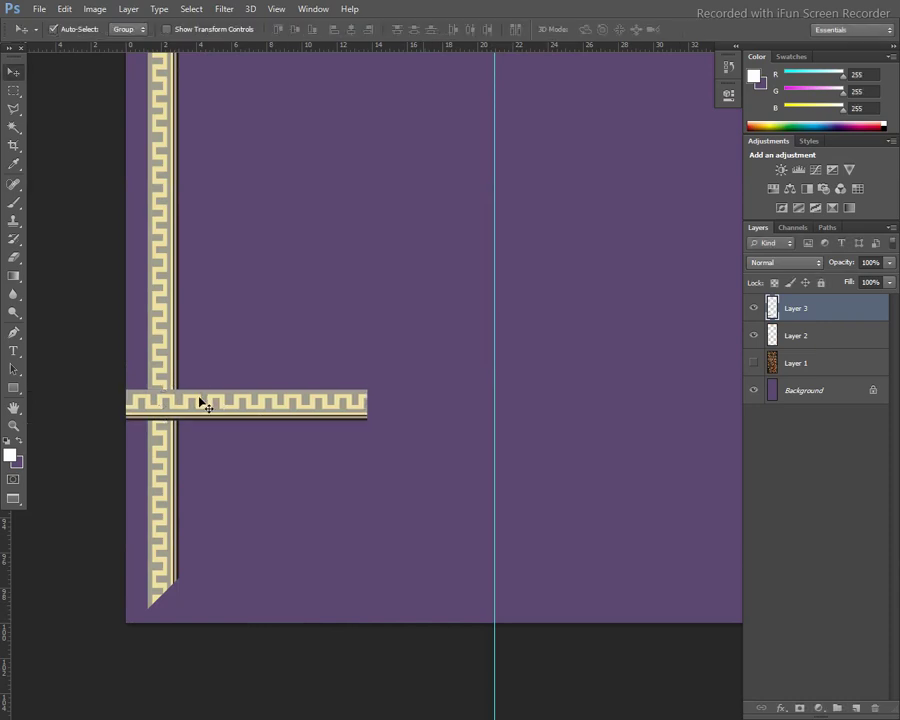
Step: Flip the horizontal strip vertically and place it along the canvas bottom, meeting the side strip
left_click_drag(226, 407, 495, 432)
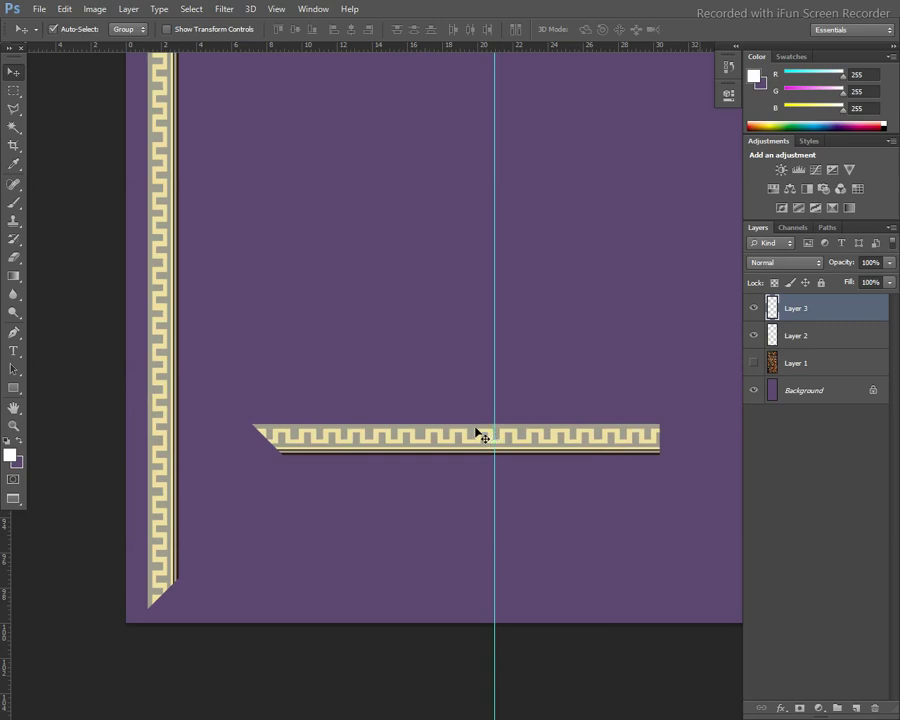
key("ctrl+t")
right_click(390, 402)
left_click(453, 628)
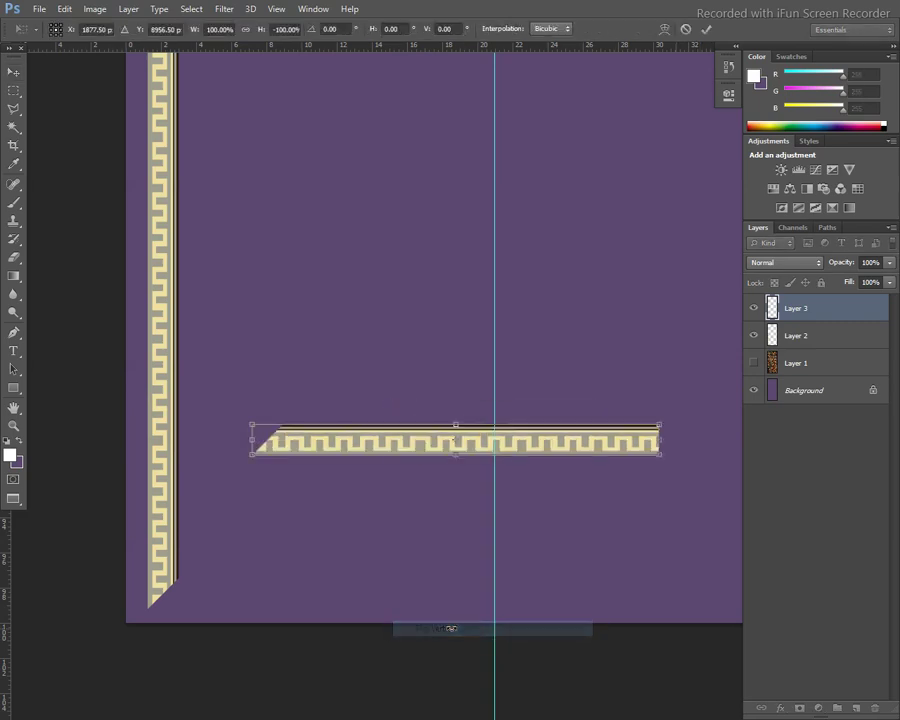
key("Return")
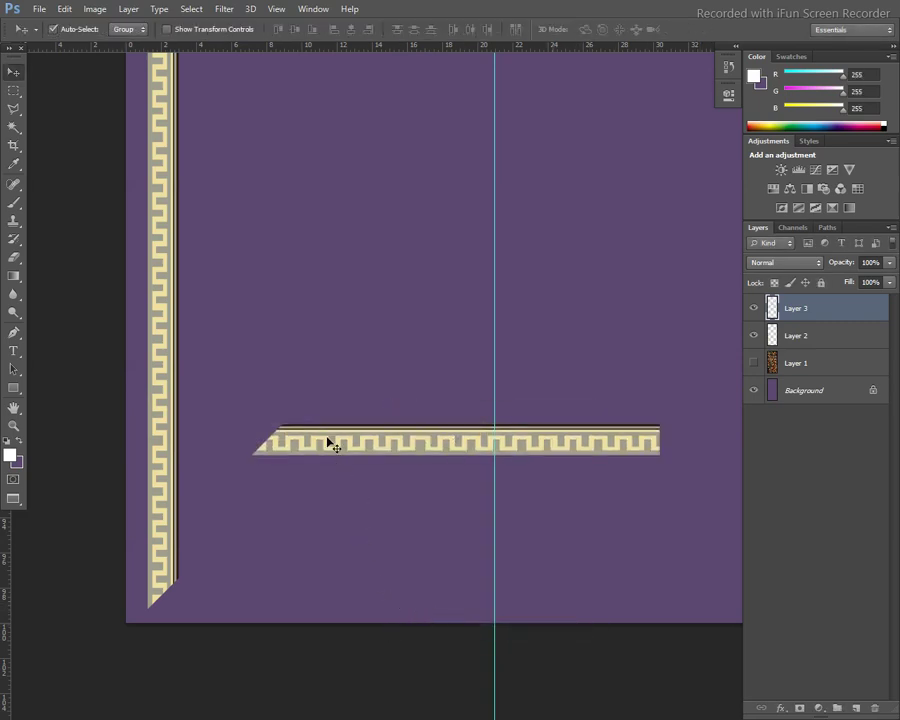
left_click_drag(321, 446, 223, 599)
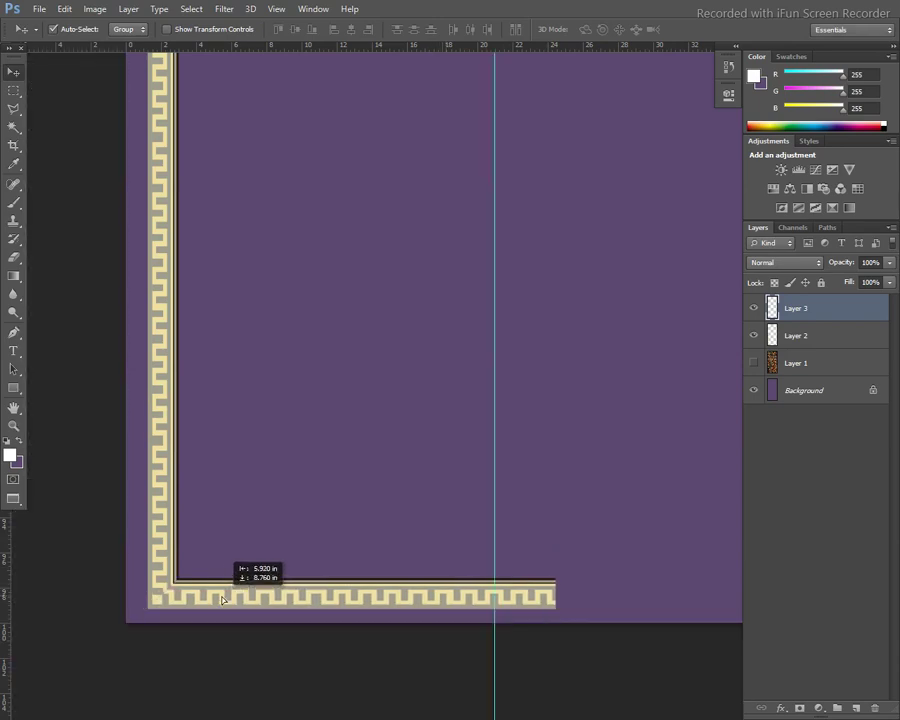
key("ctrl+plus")
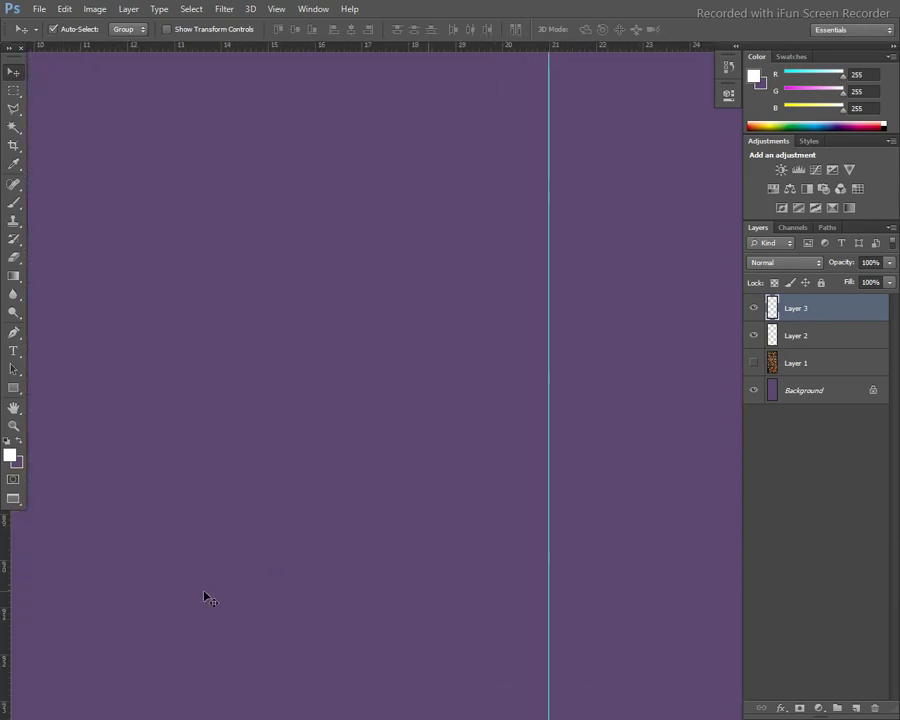
Step: Zoom and pan to inspect where the bottom and side strips meet at the corner
mouse_move(249, 551)
left_mouse_down()
mouse_move(446, 295)
mouse_move(604, 280)
mouse_move(613, 289)
left_mouse_up()
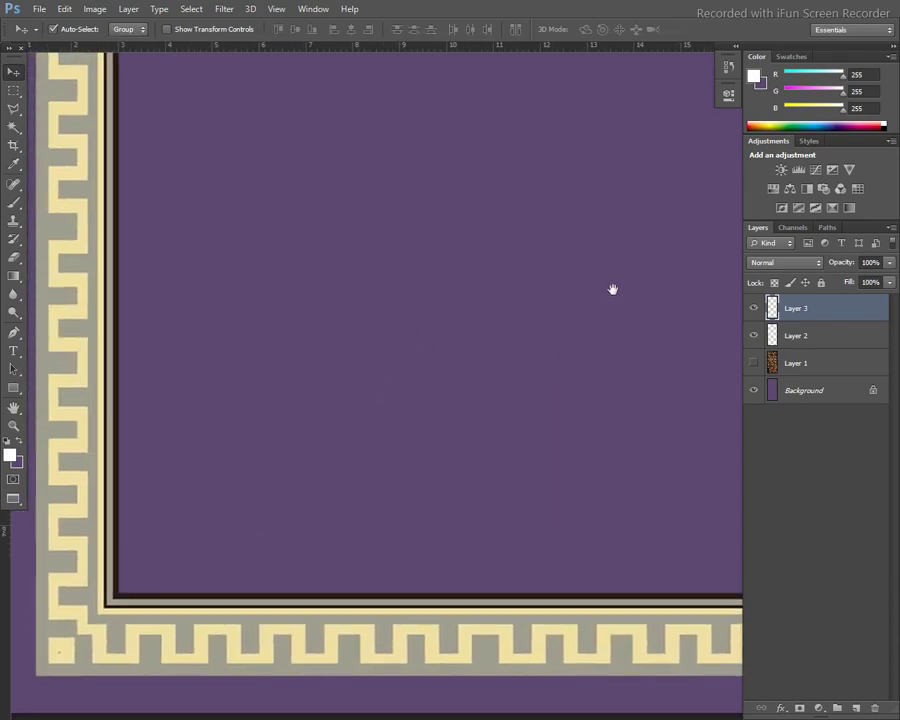
scroll(195, 663, "up", 3)
scroll(190, 660, "right", 3)
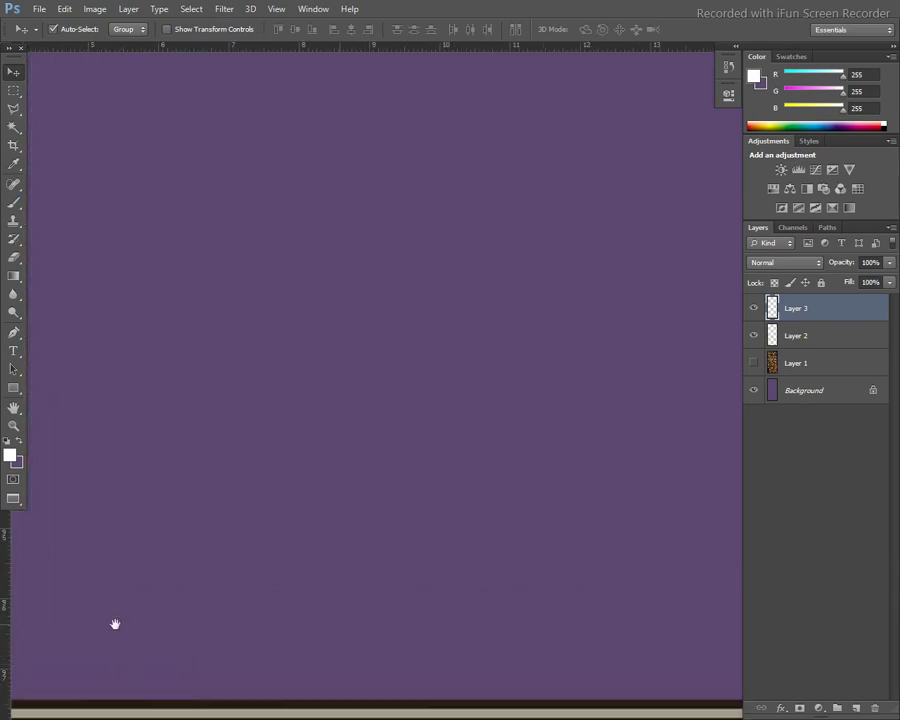
left_click_drag(115, 624, 348, 464)
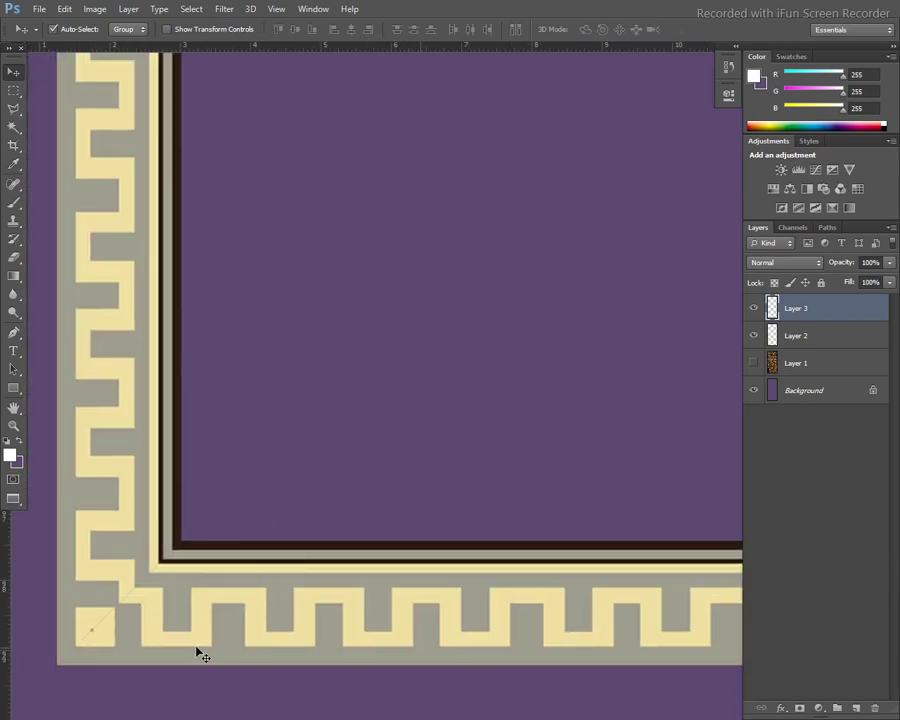
left_click_drag(200, 655, 201, 650)
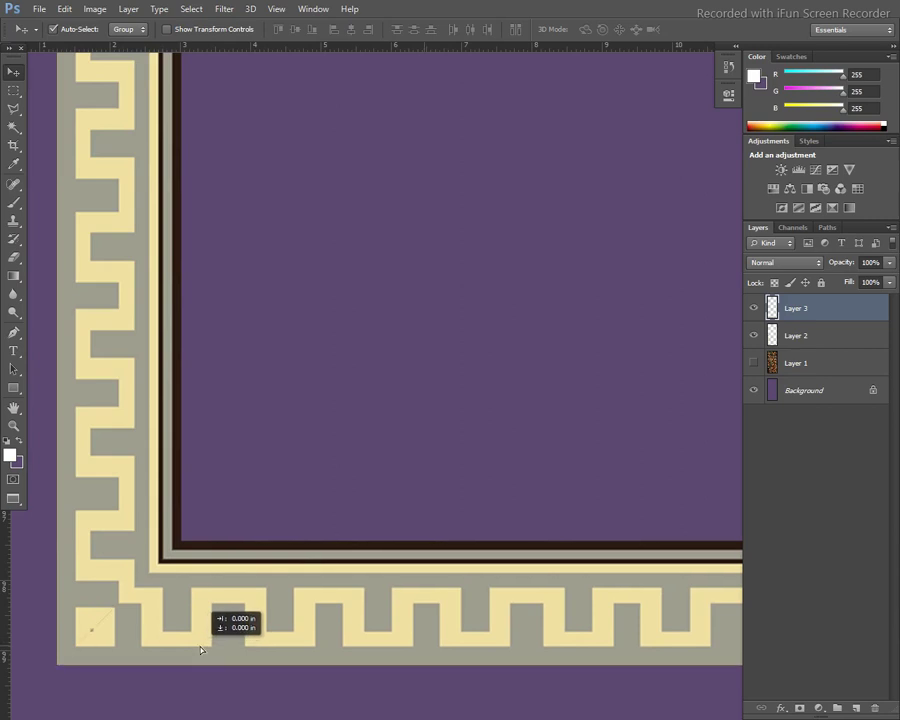
key("ctrl+plus")
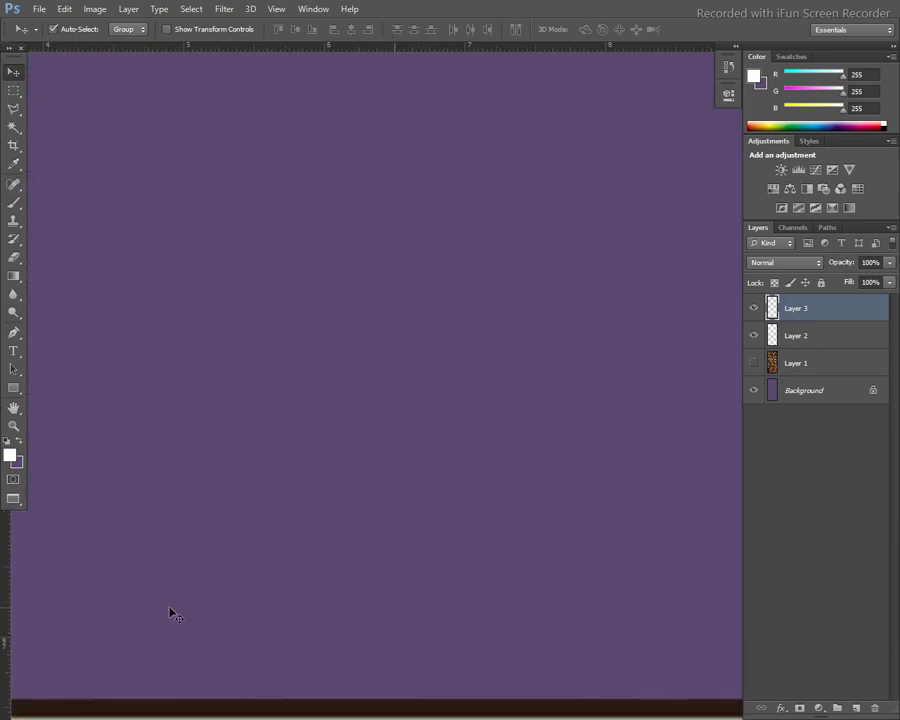
mouse_move(166, 606)
left_mouse_down()
mouse_move(422, 468)
mouse_move(476, 452)
mouse_move(536, 404)
mouse_move(580, 331)
left_mouse_up()
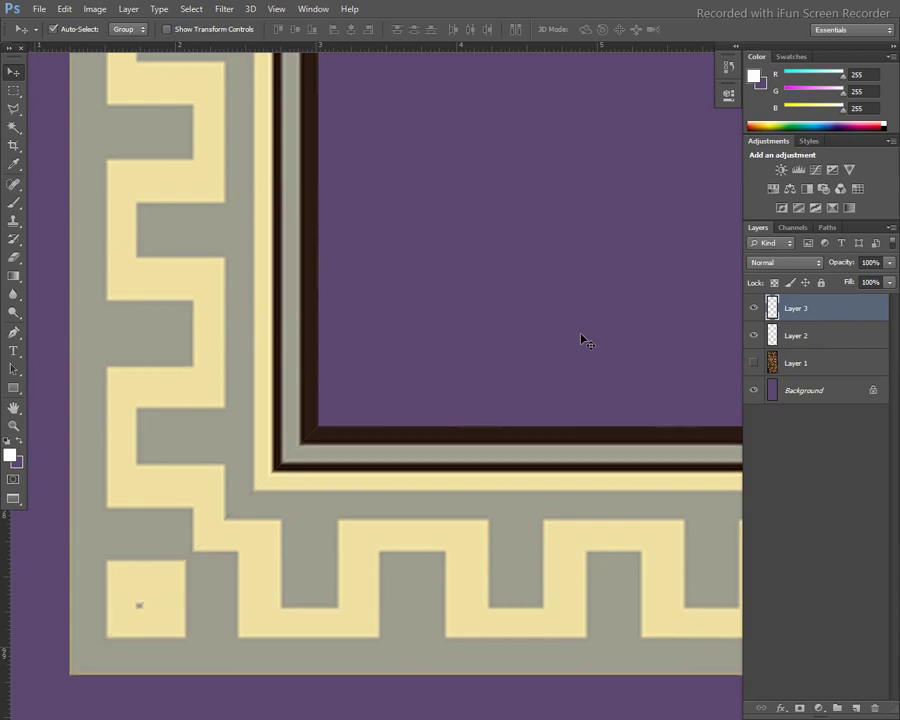
Step: Merge Layer 3 down into Layer 2 with Ctrl+E to form one L-shaped border
key("ctrl+e")
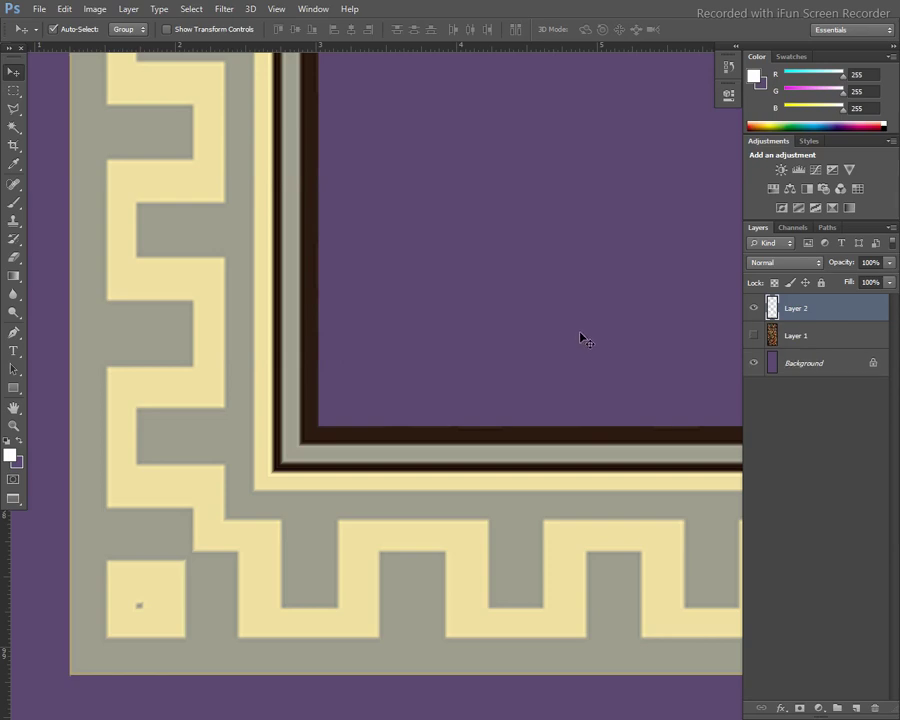
scroll(563, 332, "down", 3)
scroll(560, 328, "up", 2)
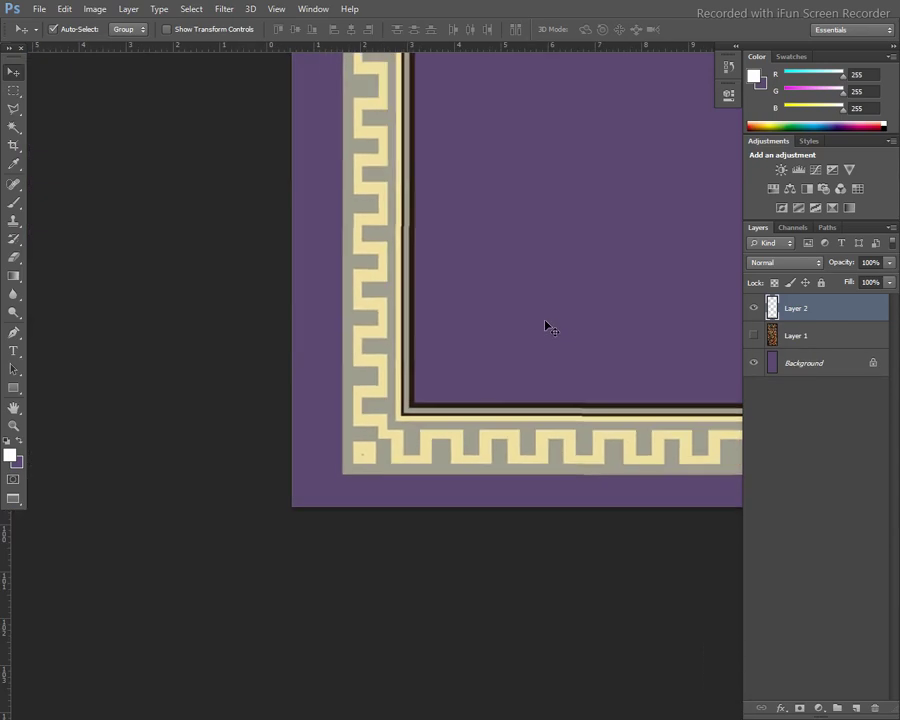
scroll(548, 328, "down", 1)
scroll(544, 324, "down", 1)
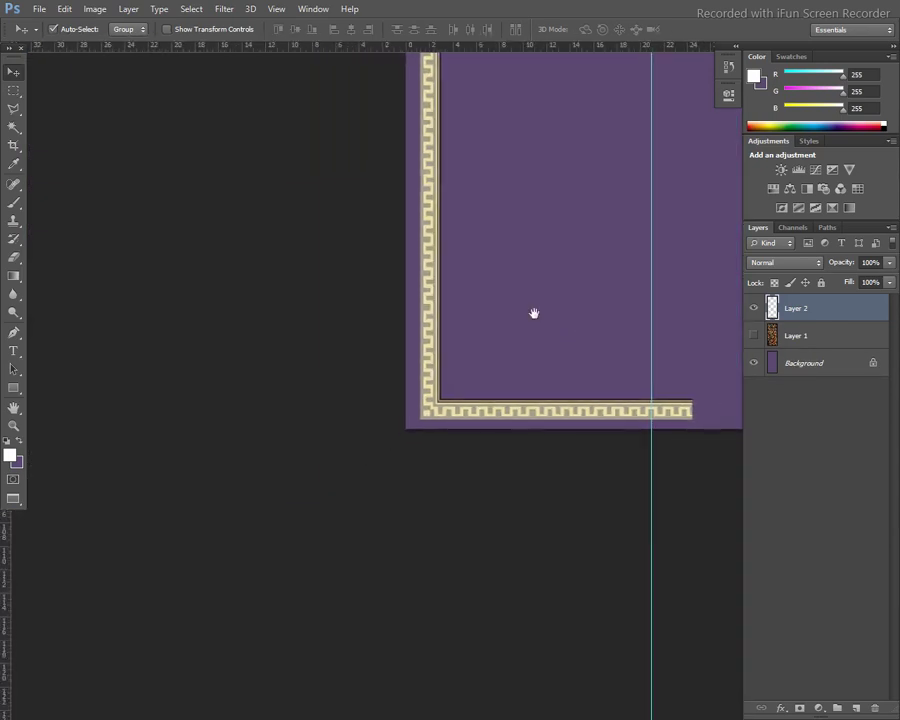
Step: Drag the merged border to the canvas's bottom-left corner and nudge it slightly right
left_click_drag(393, 375, 416, 378)
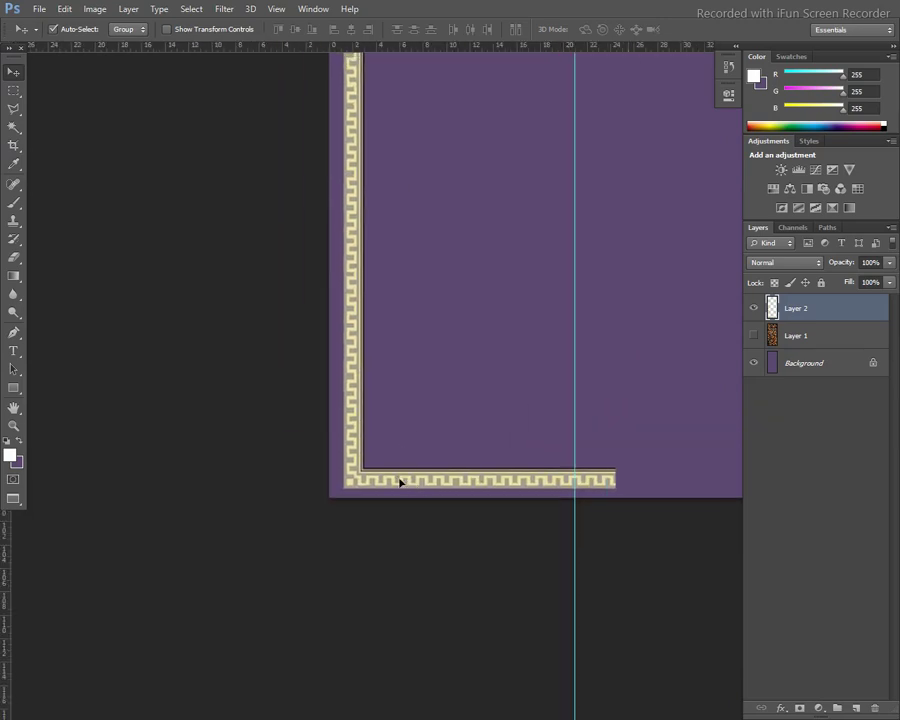
left_click_drag(399, 482, 393, 487)
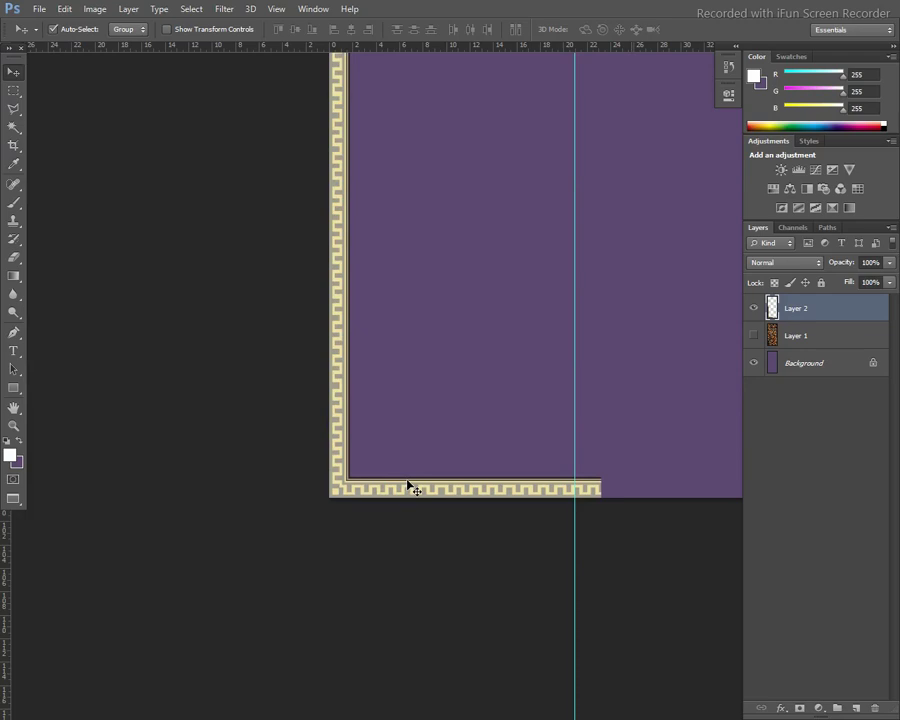
key("Right")
key("Right")
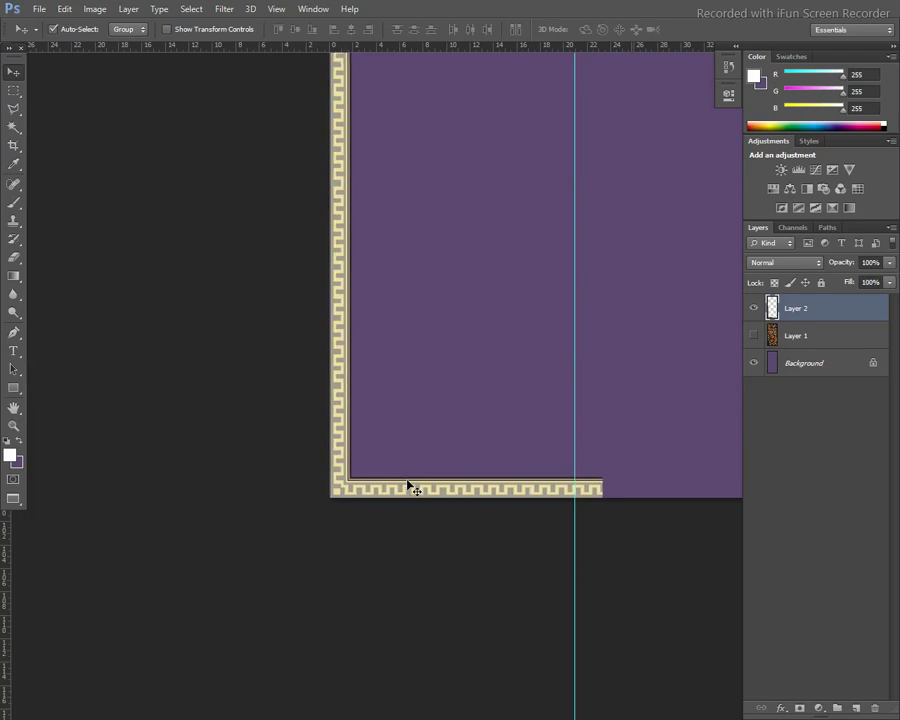
key("Right")
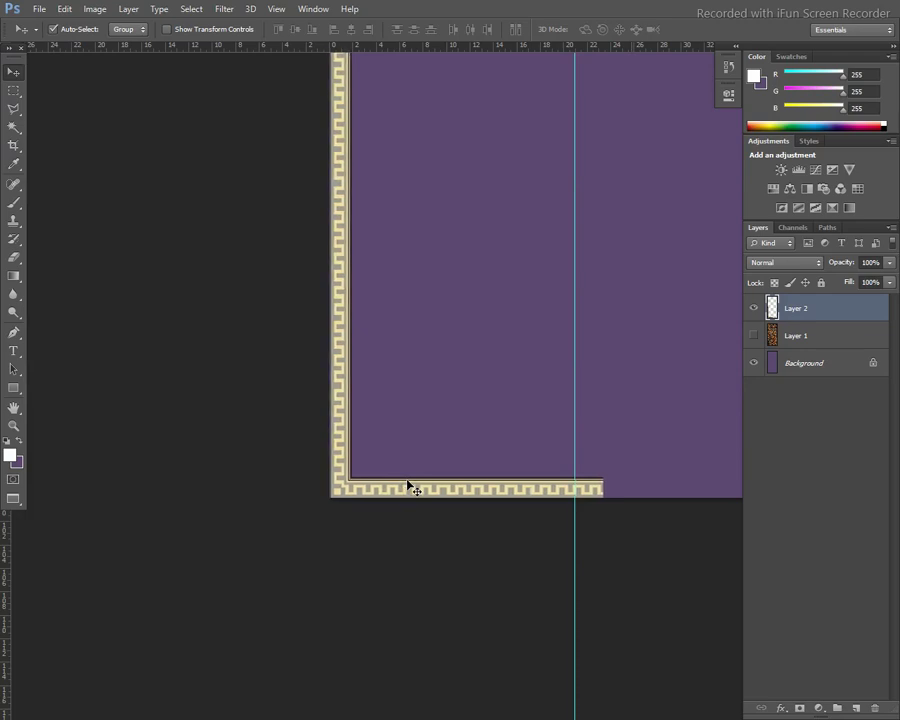
key("Right")
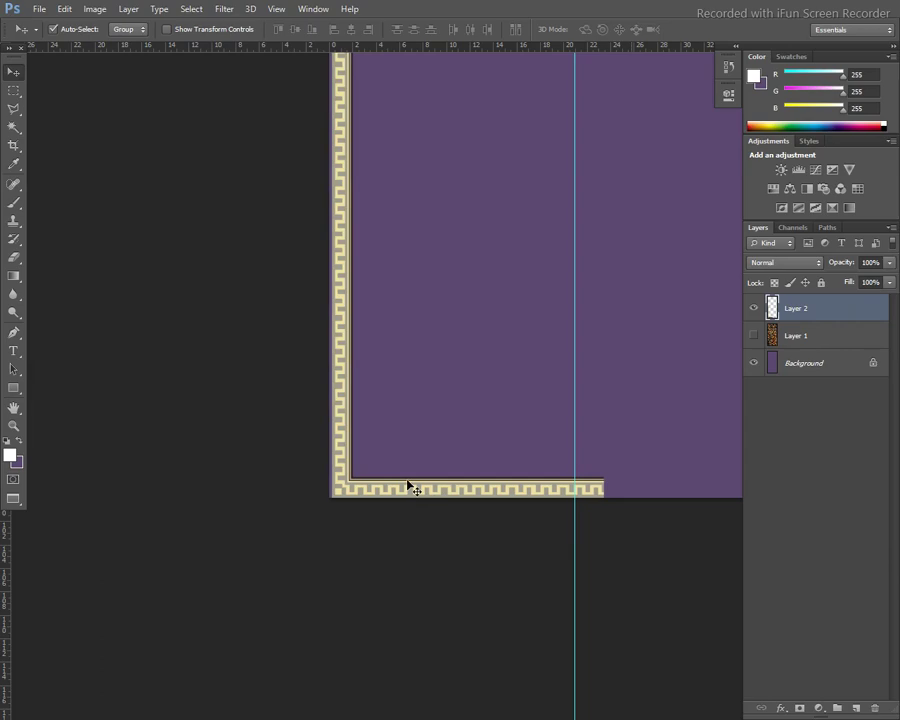
Step: Zoom in and nudge the border left and down until flush with the canvas edges
key("ctrl+plus")
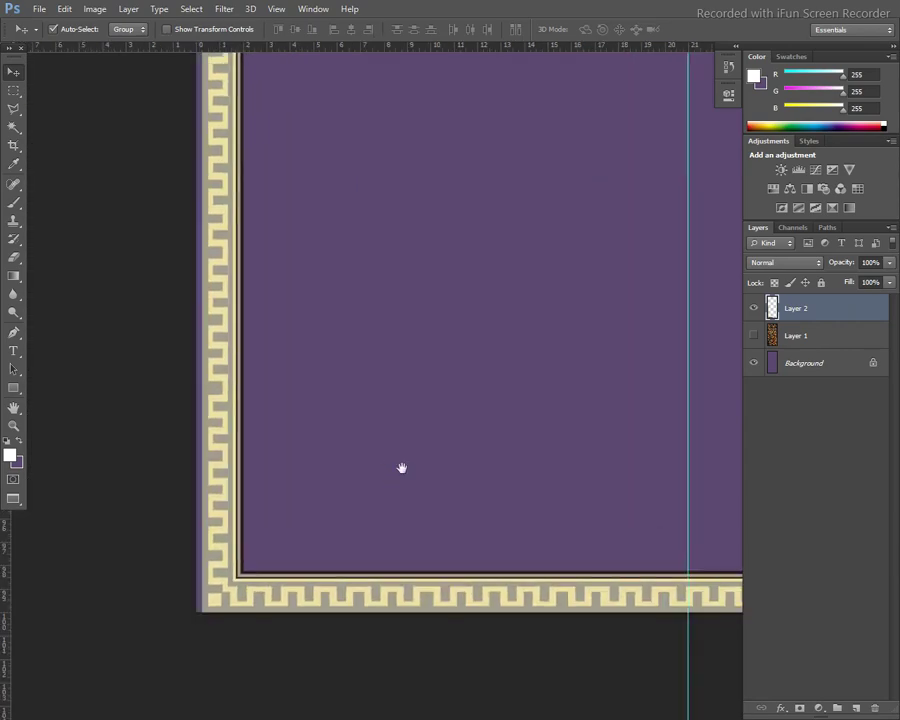
left_click_drag(401, 468, 328, 343)
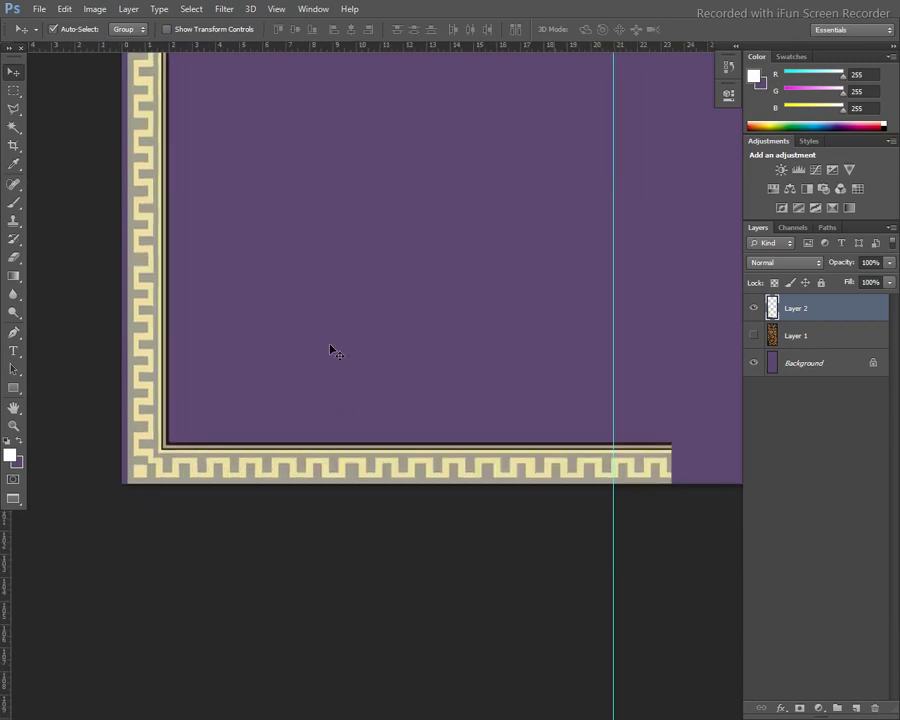
left_click_drag(477, 465, 483, 459)
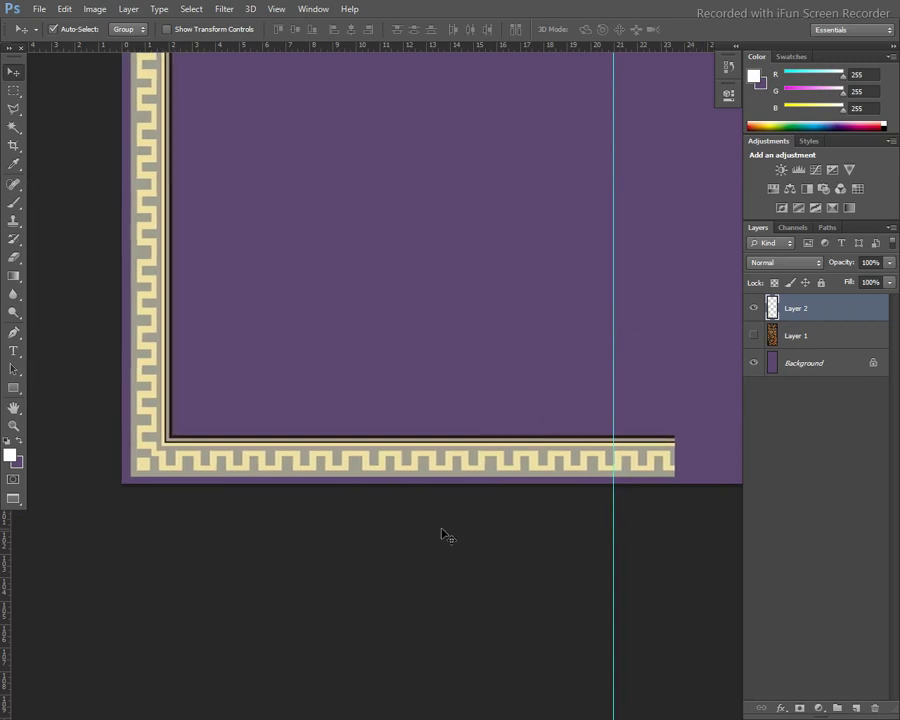
key("Left")
key("Left")
key("Left")
key("Left")
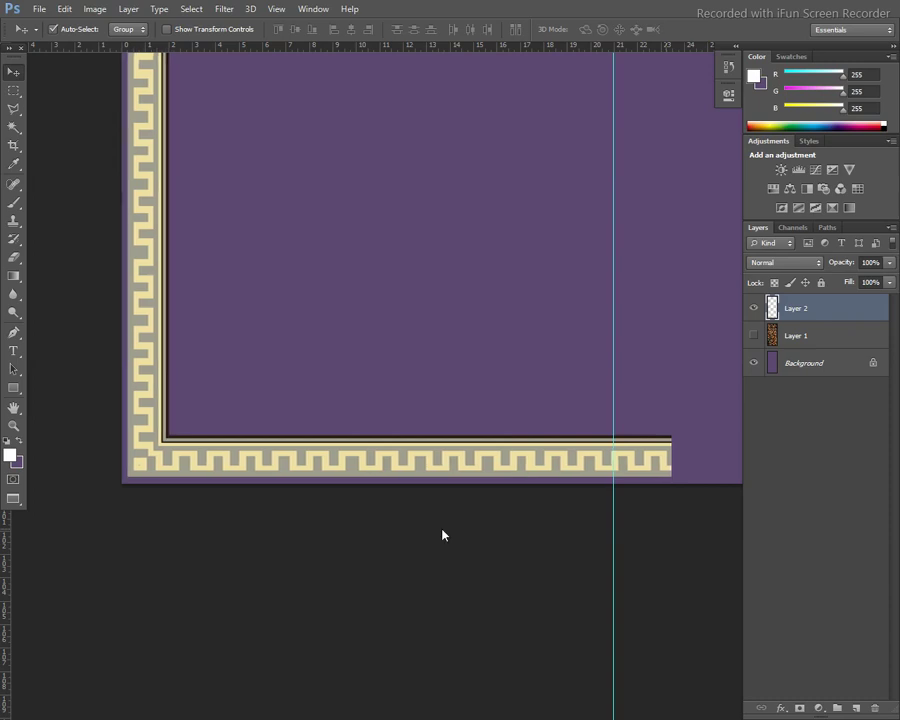
key("Left")
key("Left")
key("Left")
key("Left")
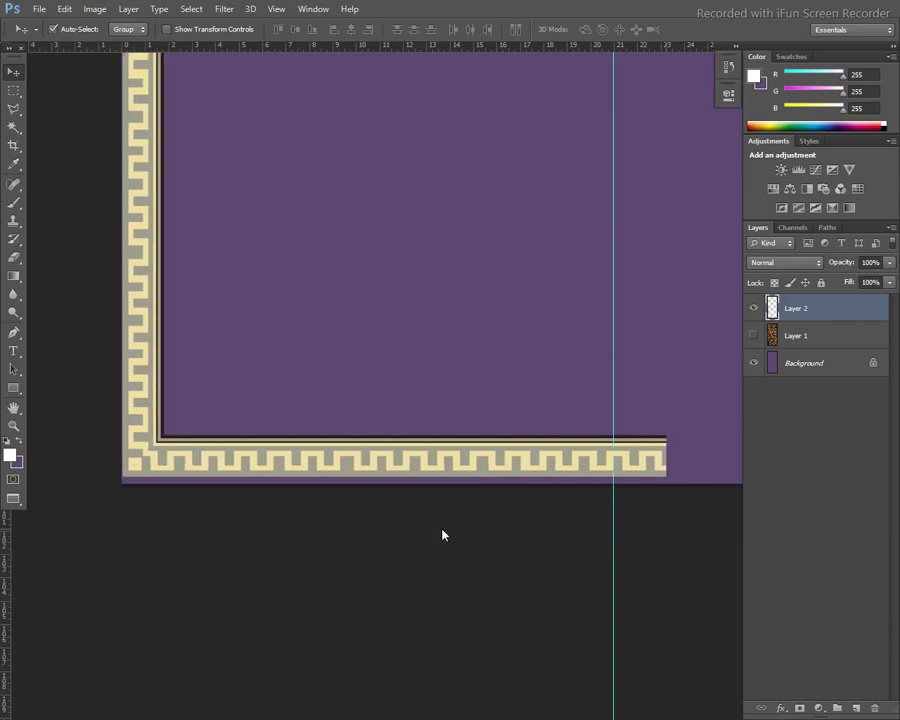
key("Left")
key("Left")
key("Left")
key("Left")
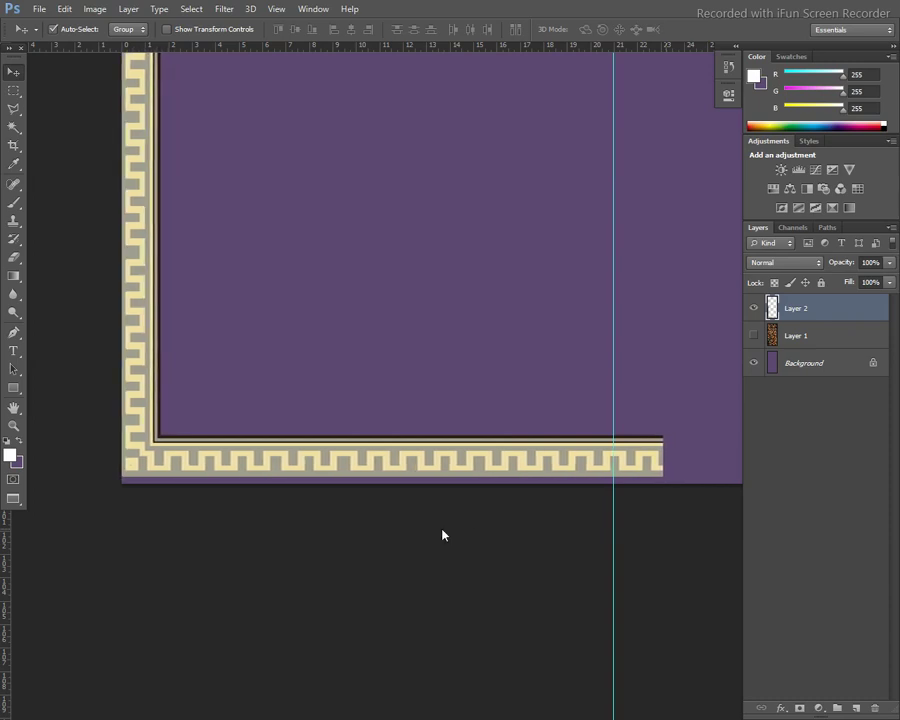
key("Left")
key("Left")
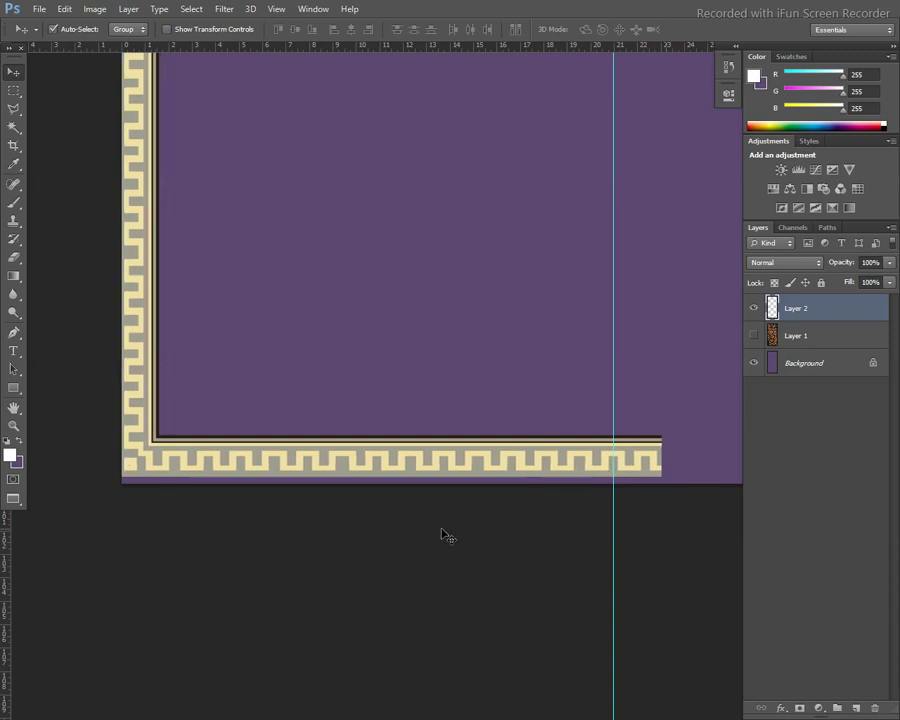
key("Down")
key("Down")
key("Down")
key("Down")
key("Down")
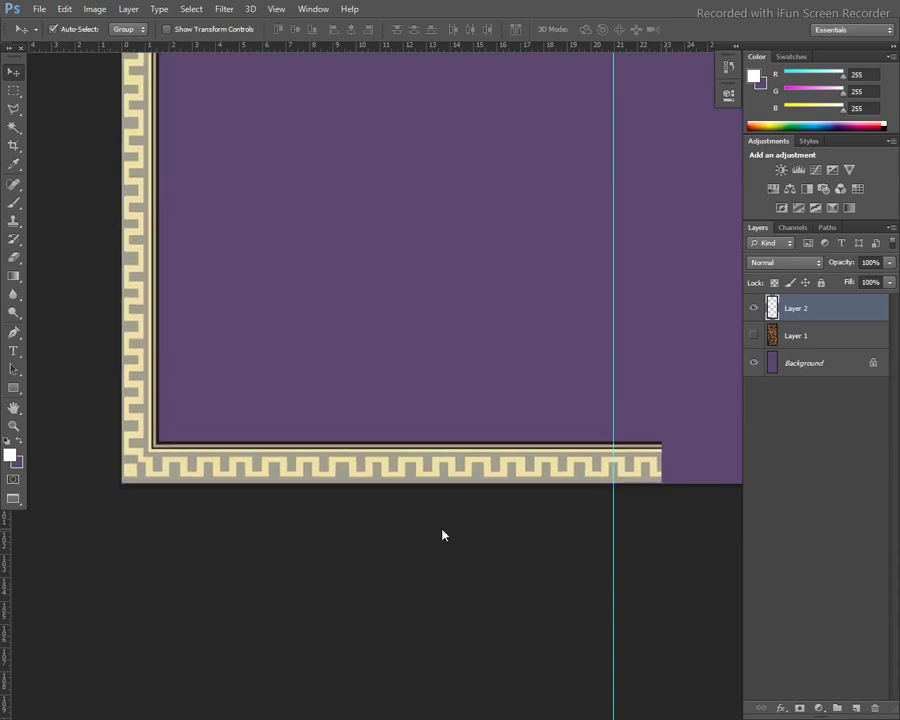
key("Down")
key("Down")
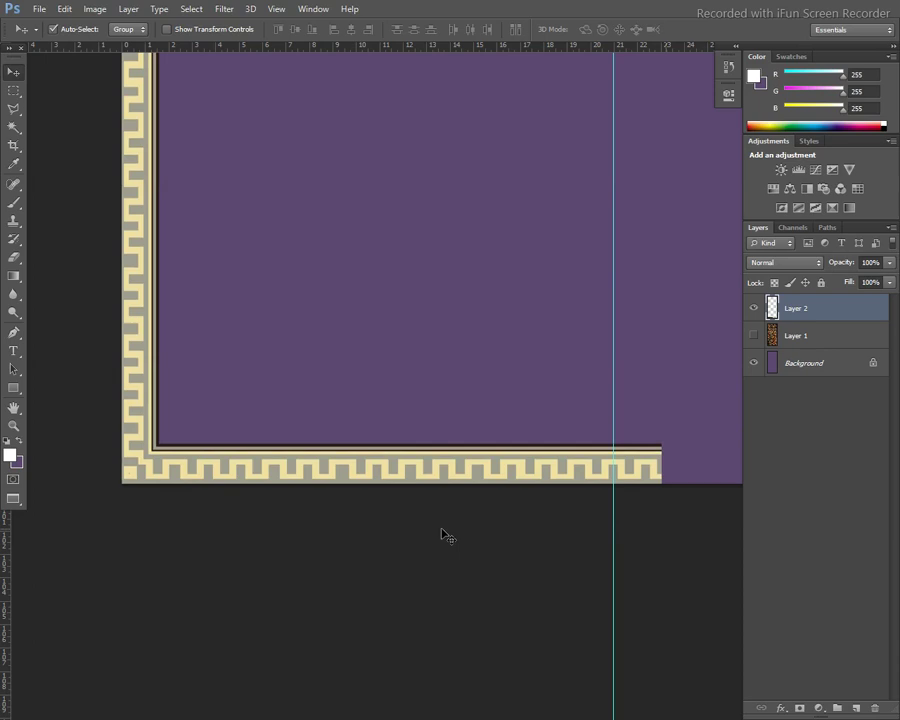
key("Down")
Step: Delete the border overhanging past the vertical centre guide
key("m")
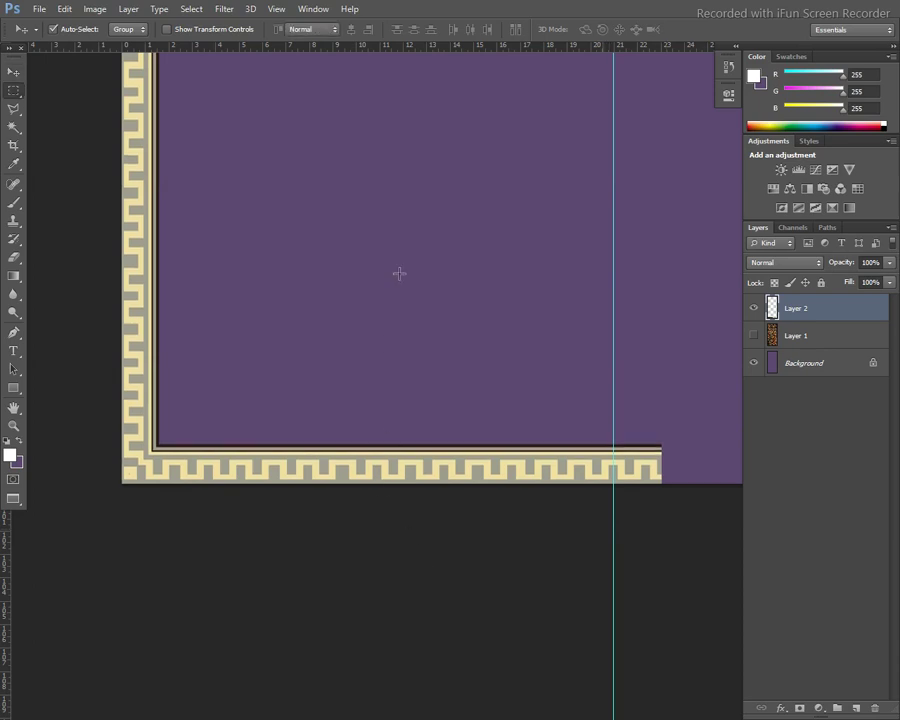
left_click_drag(617, 335, 738, 548)
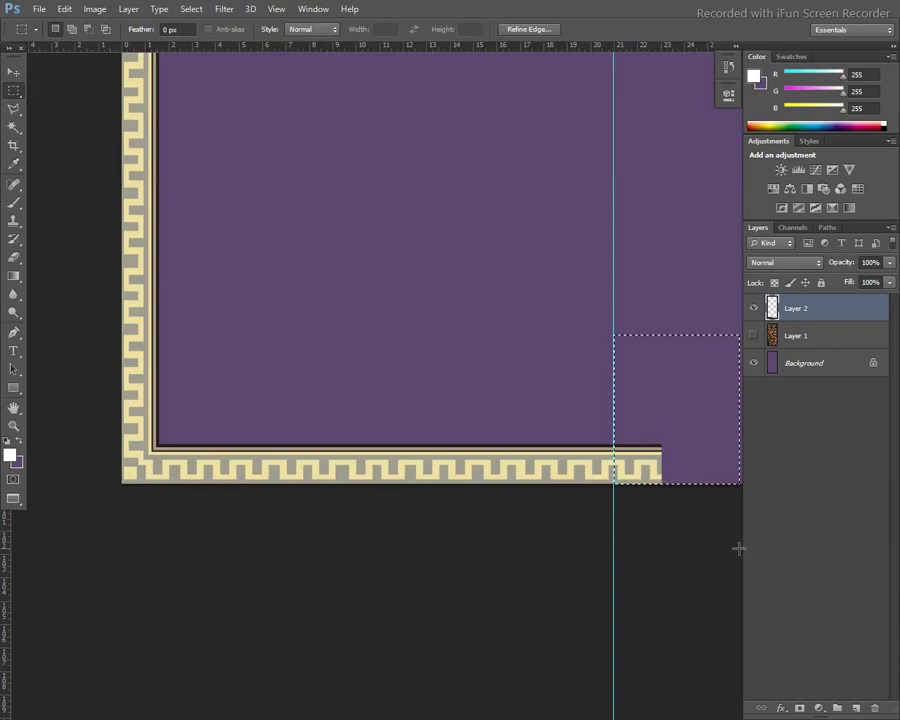
key("Delete")
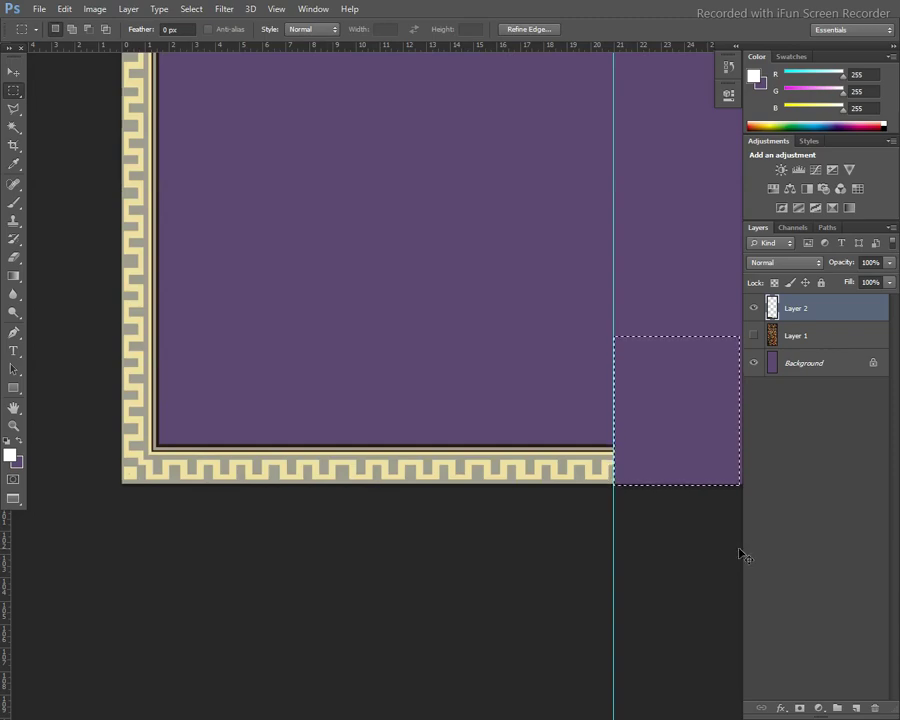
key("ctrl+d")
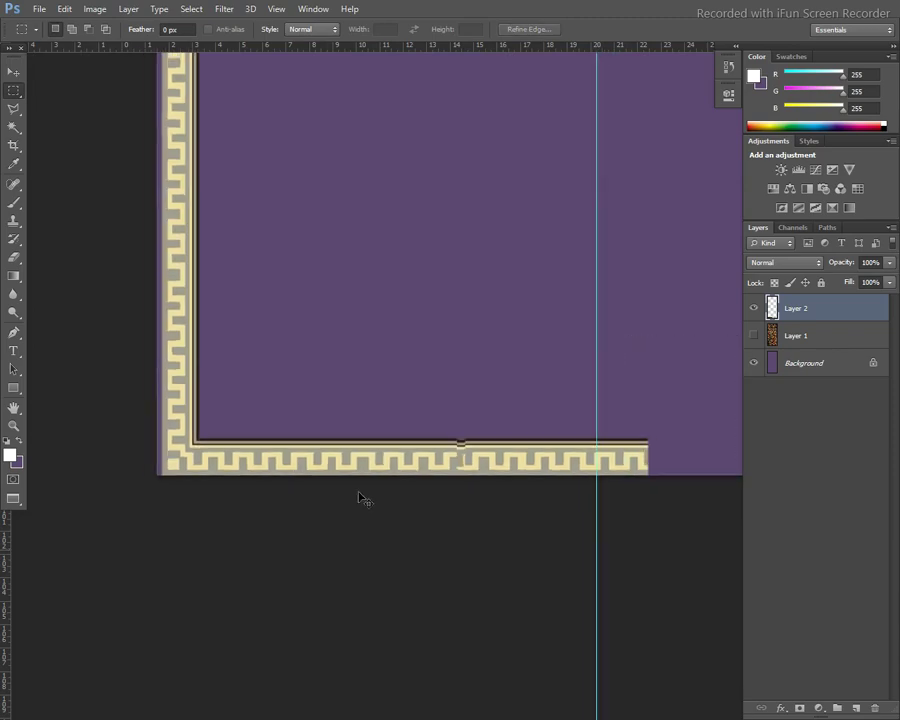
Step: Delete the left border strip above the horizontal guide
scroll(404, 345, "down", 3)
left_click_drag(379, 291, 448, 644)
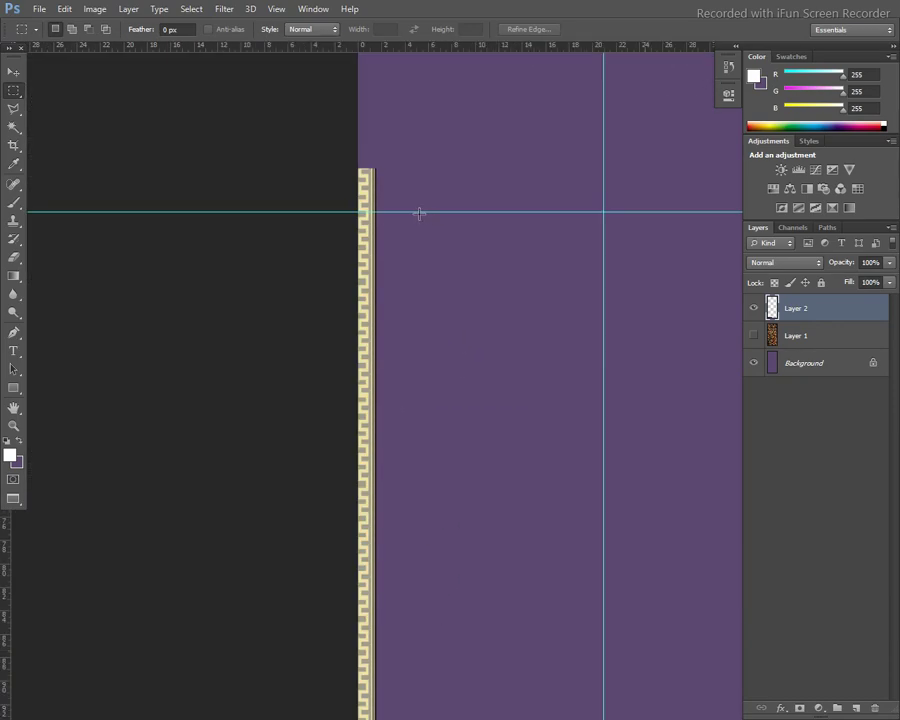
left_click_drag(419, 213, 306, 66)
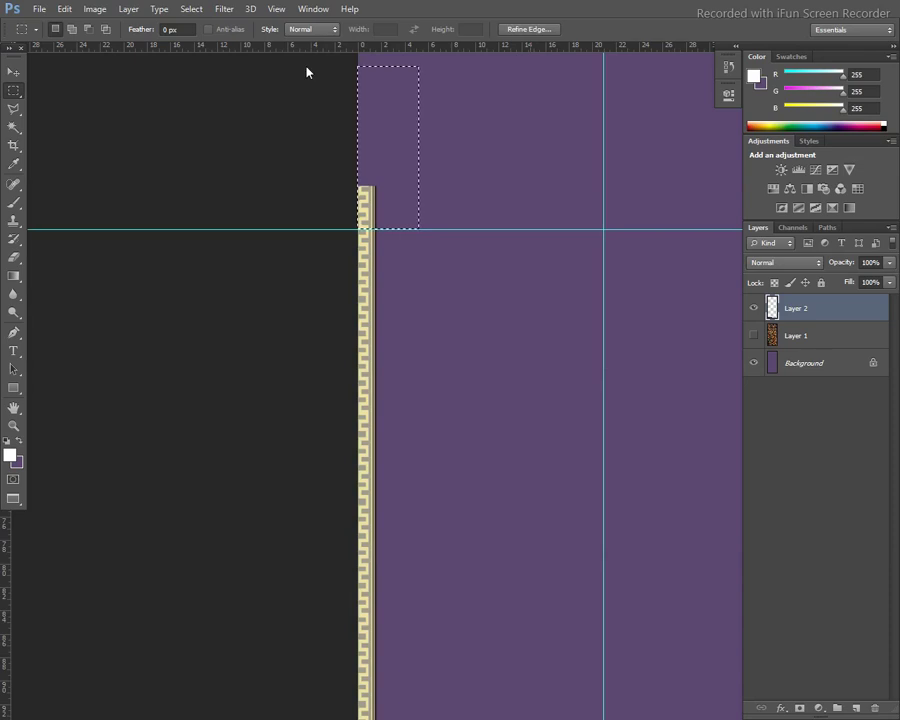
key("shift+Left")
key("Delete")
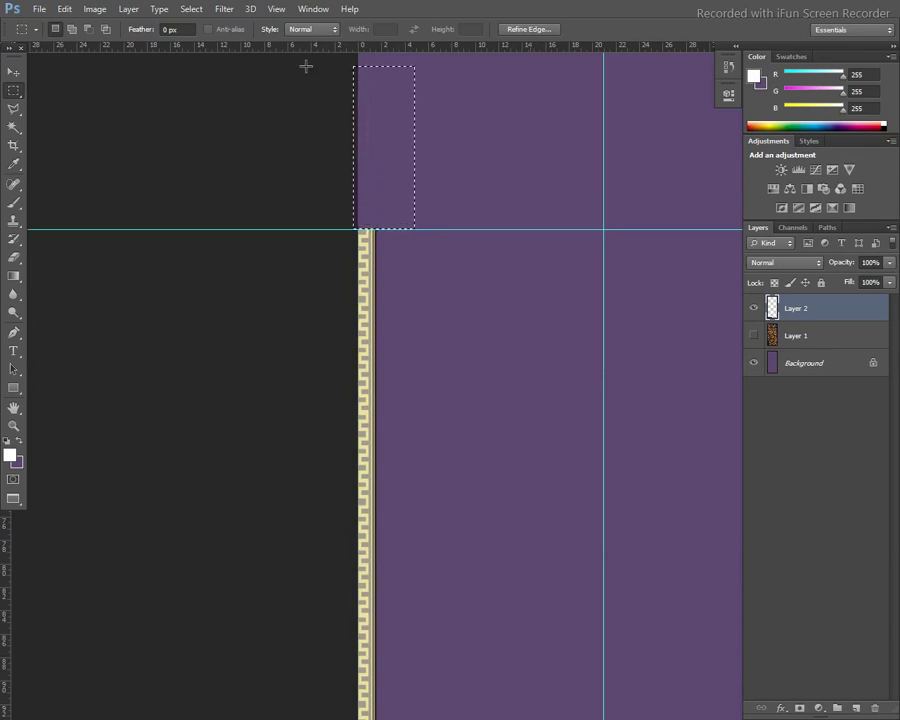
key("ctrl+d")
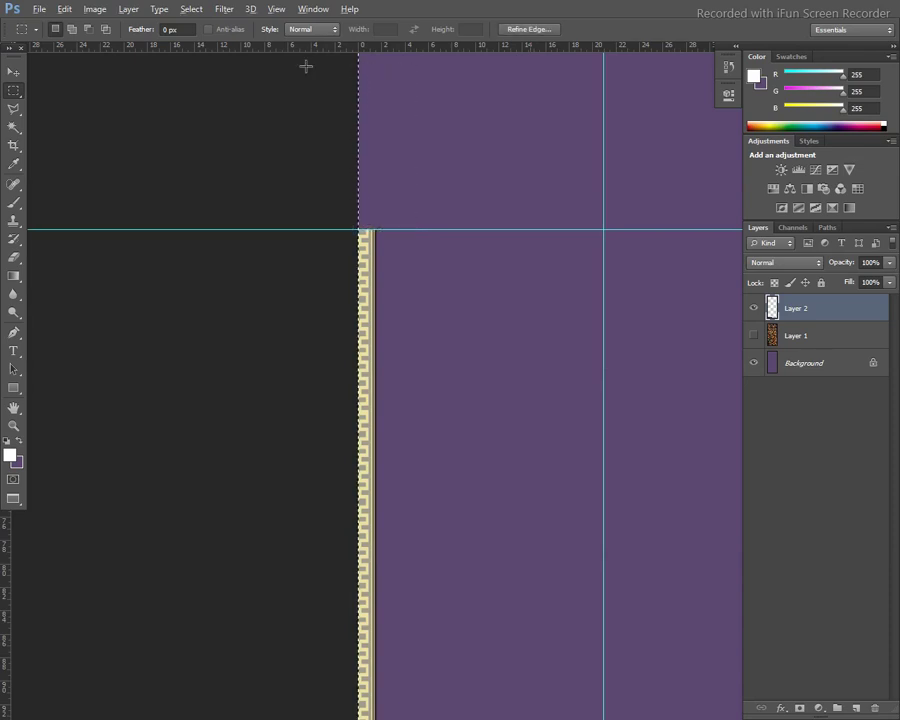
Step: Open and dismiss the Edit > Transform menu, then view the full bordered panel
key("alt+e")
key("a")
key("Return")
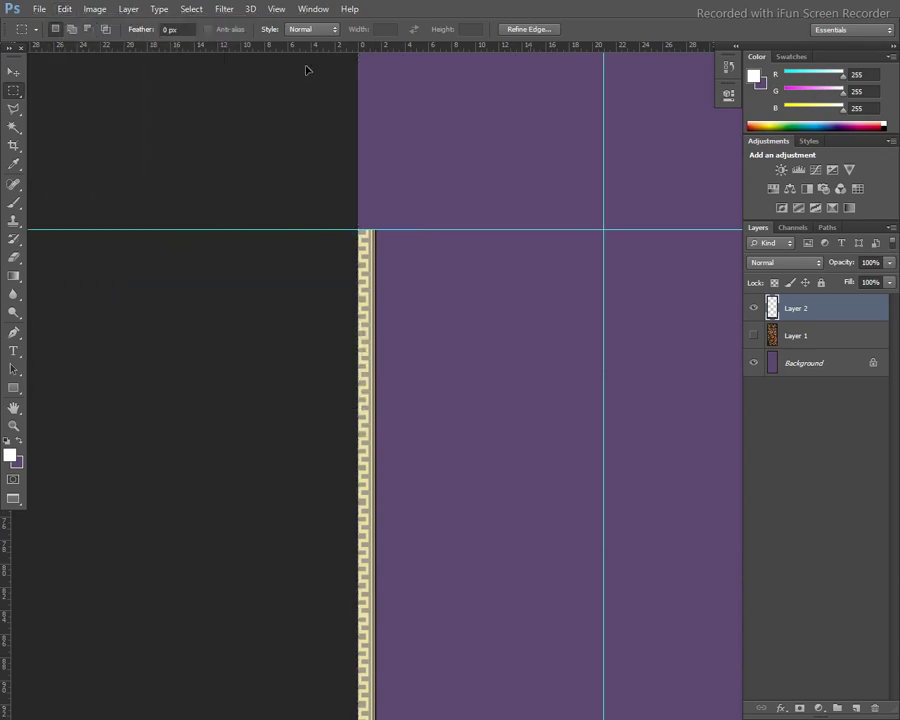
mouse_move(568, 299)
left_mouse_down()
mouse_move(360, 152)
mouse_move(396, 203)
mouse_move(380, 271)
left_mouse_up()
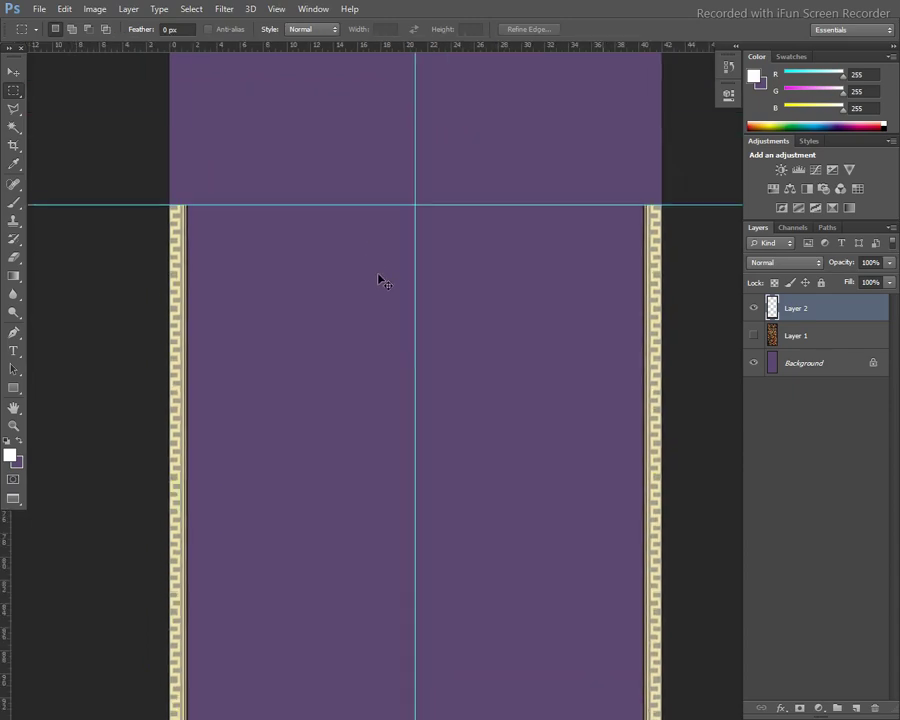
Step: Select all and apply Transform Again to mirror the border into the top half, then deselect
key("ctrl+minus")
key("ctrl+minus")
key("ctrl+a")
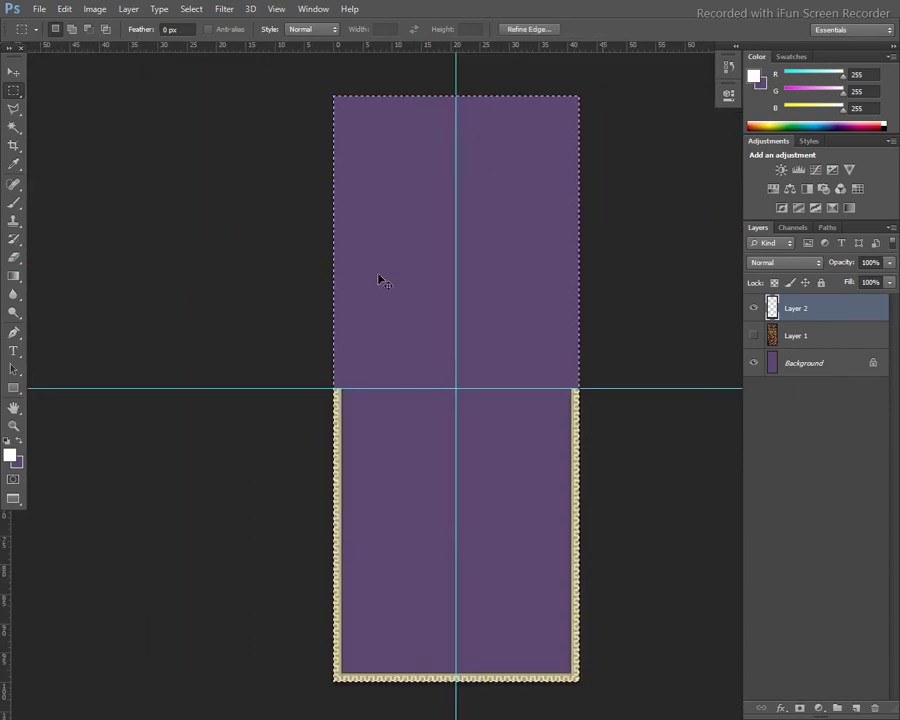
key("alt+e")
key("a")
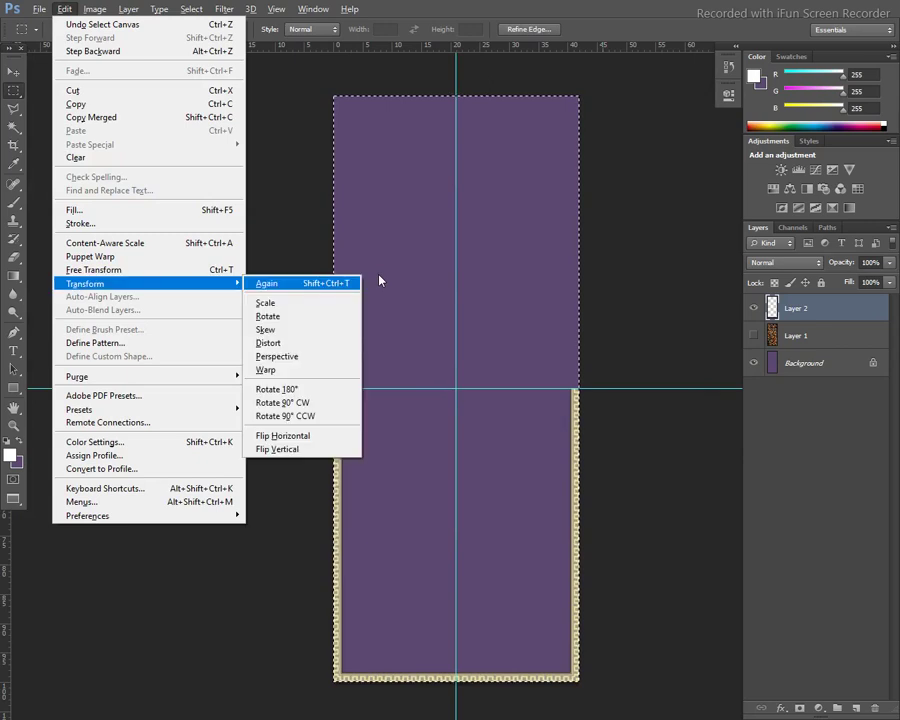
key("a")
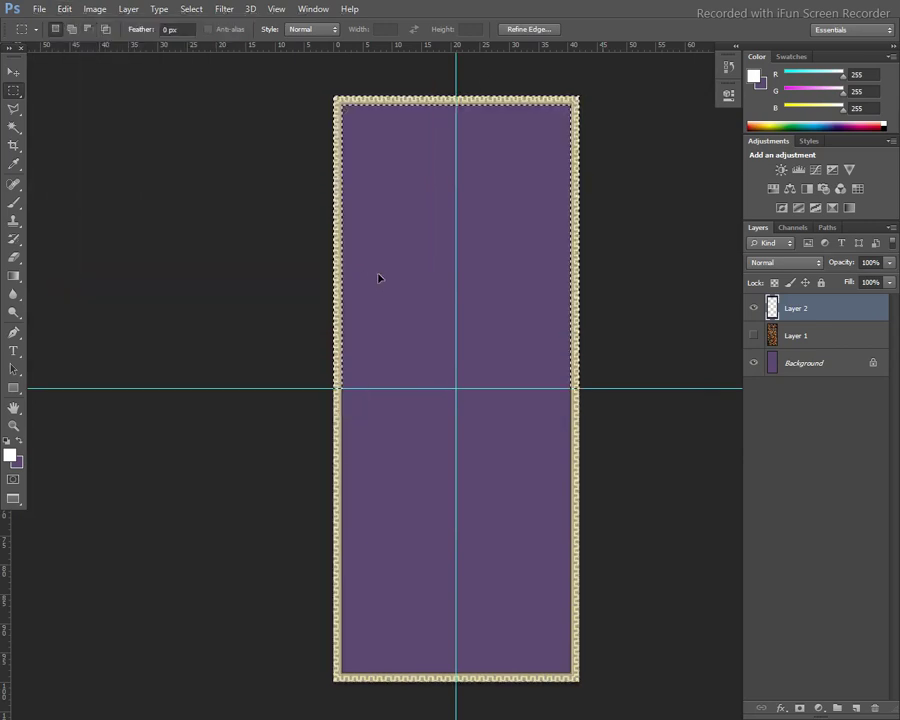
key("ctrl+d")
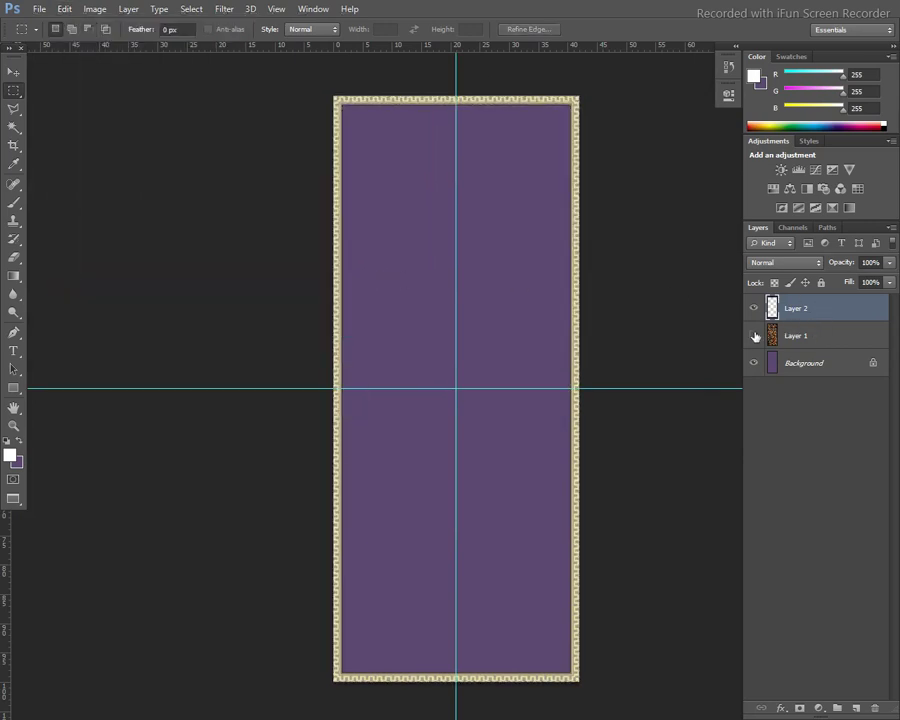
Step: Show the damask layer and drag Layer 8's ornamental band from the paisley document into Untitled-2
left_click(754, 336)
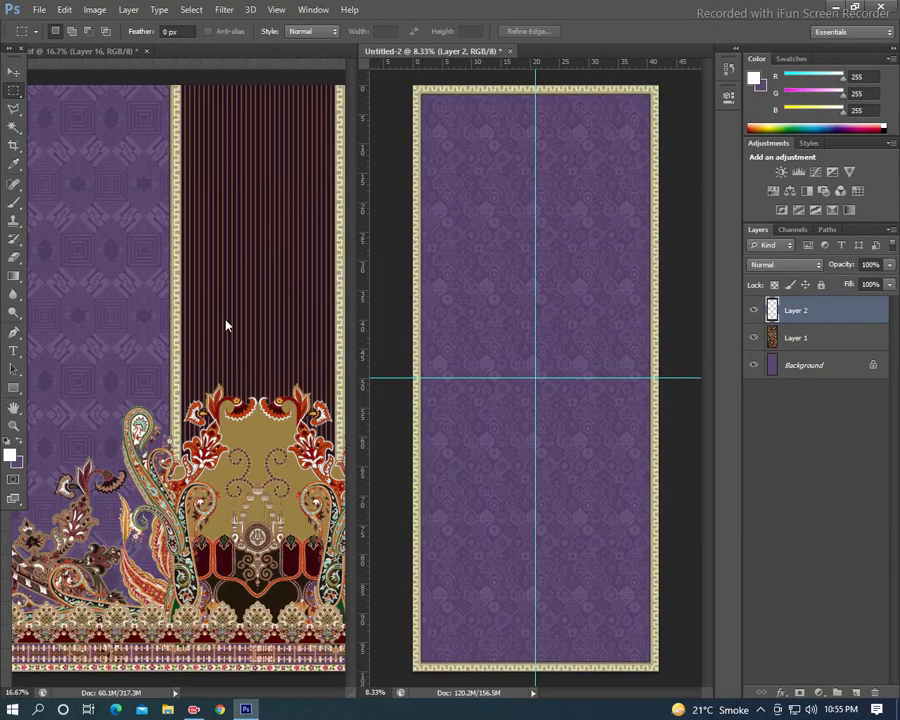
left_click(204, 311)
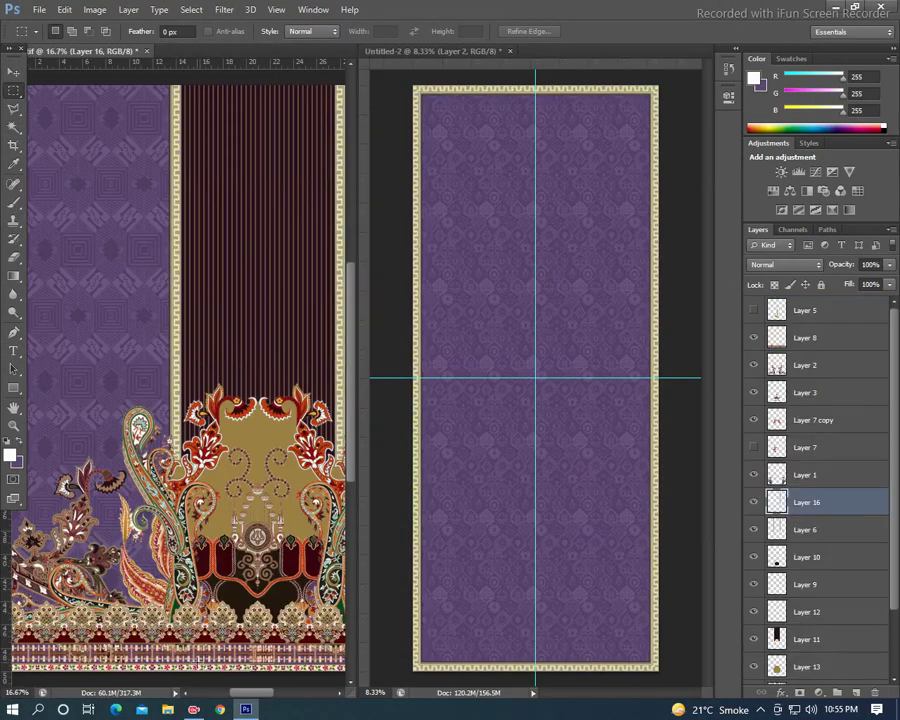
key("v")
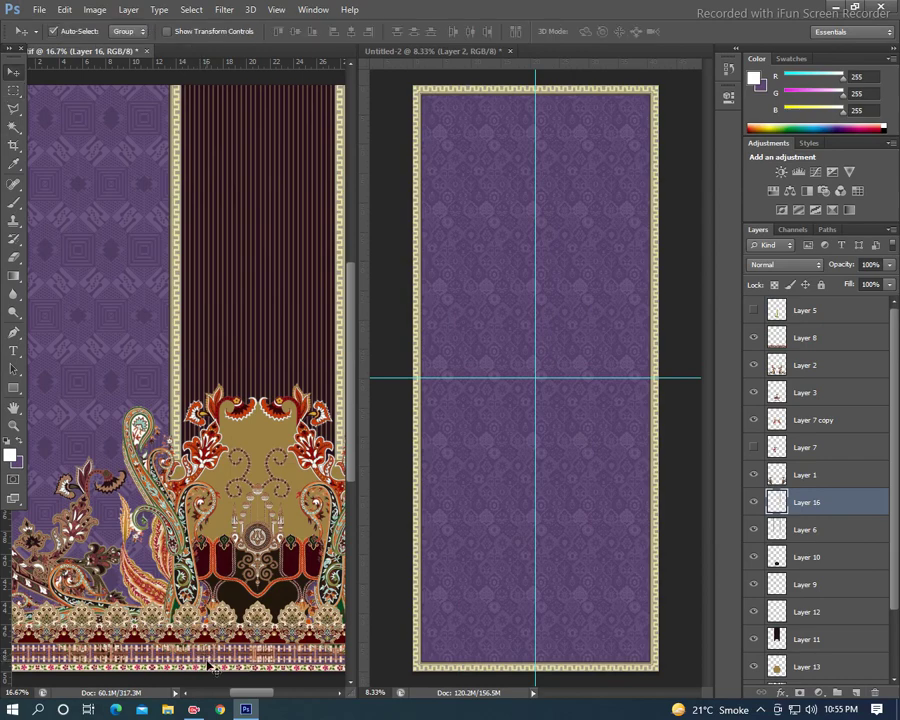
left_click(145, 463)
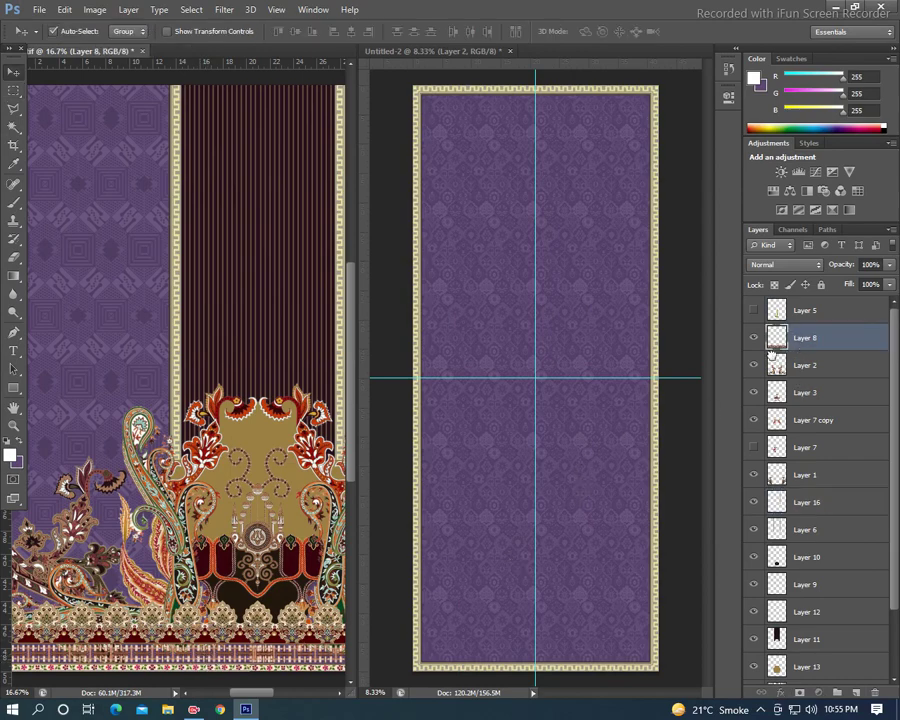
left_click_drag(801, 366, 535, 588)
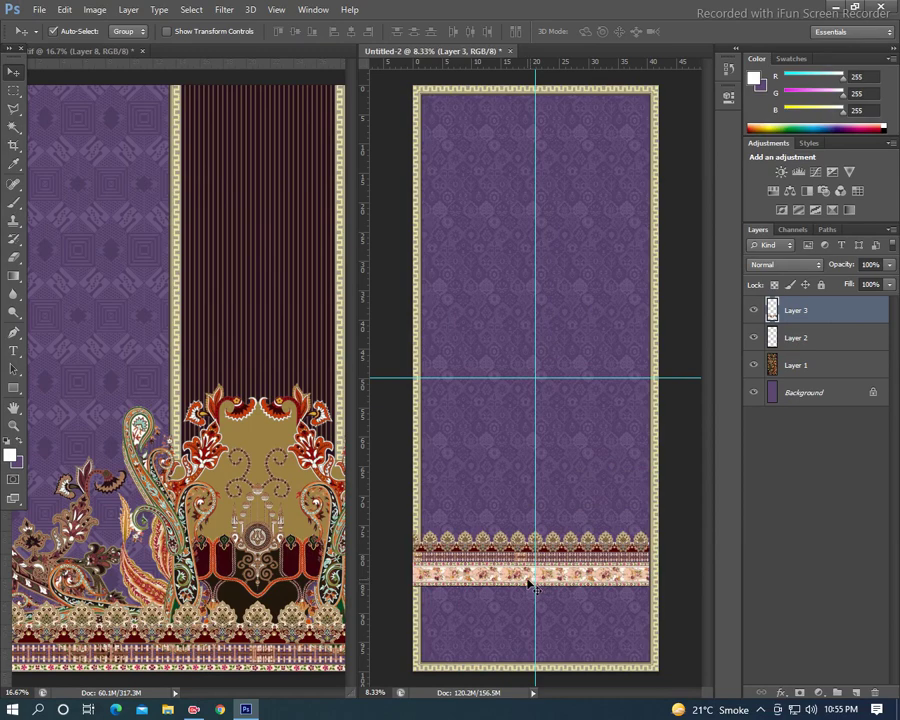
Step: Zoom in on the panel and move the band layer (Layer 3) beneath the Greek-key border layer (Layer 2)
key("f")
left_click_drag(512, 540, 499, 521)
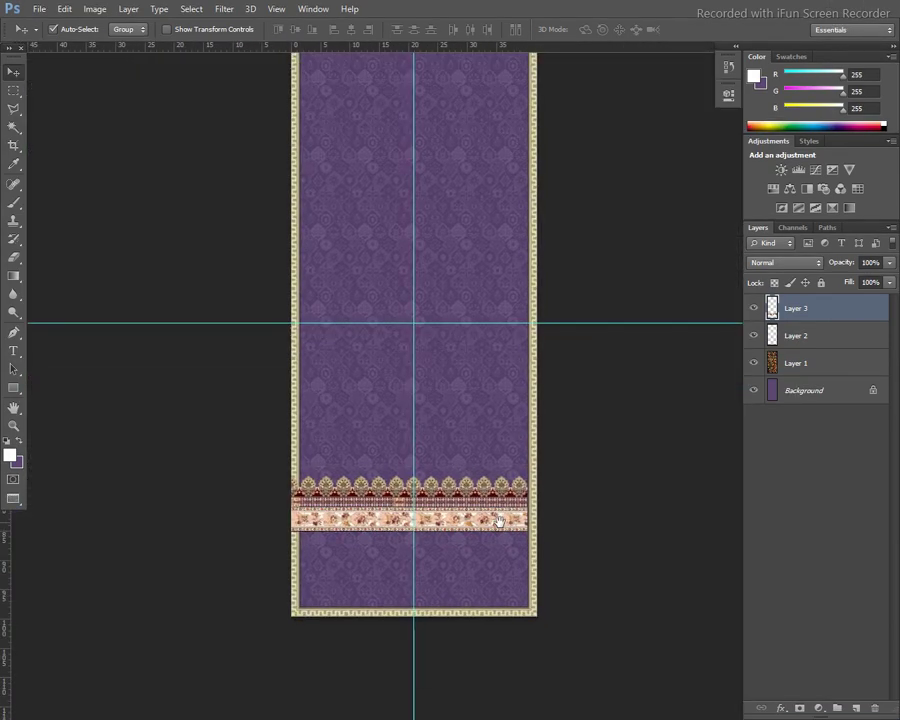
key("ctrl+plus")
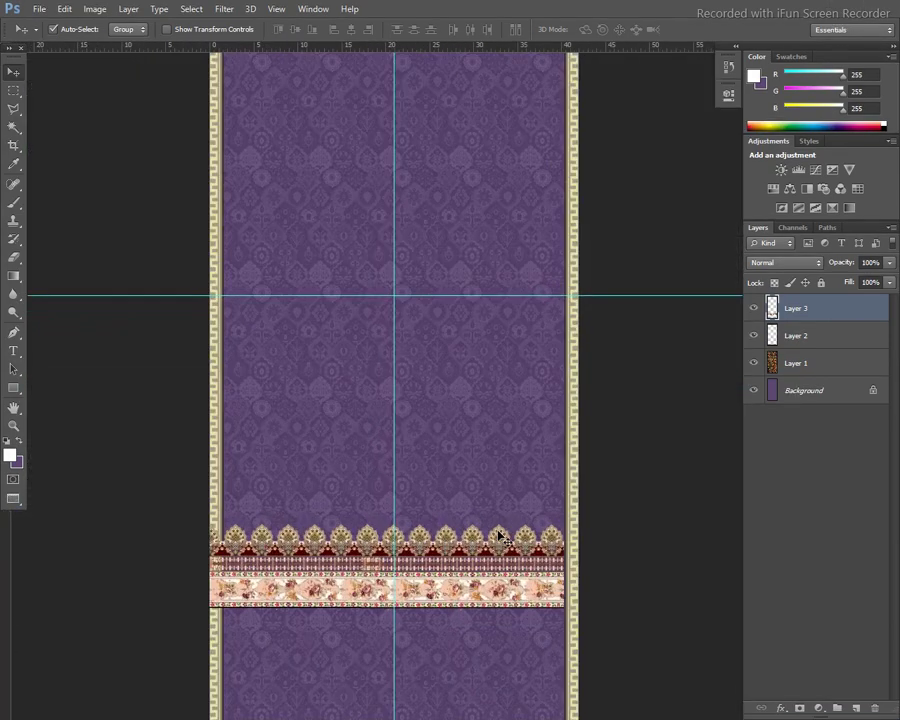
left_click_drag(482, 424, 452, 336)
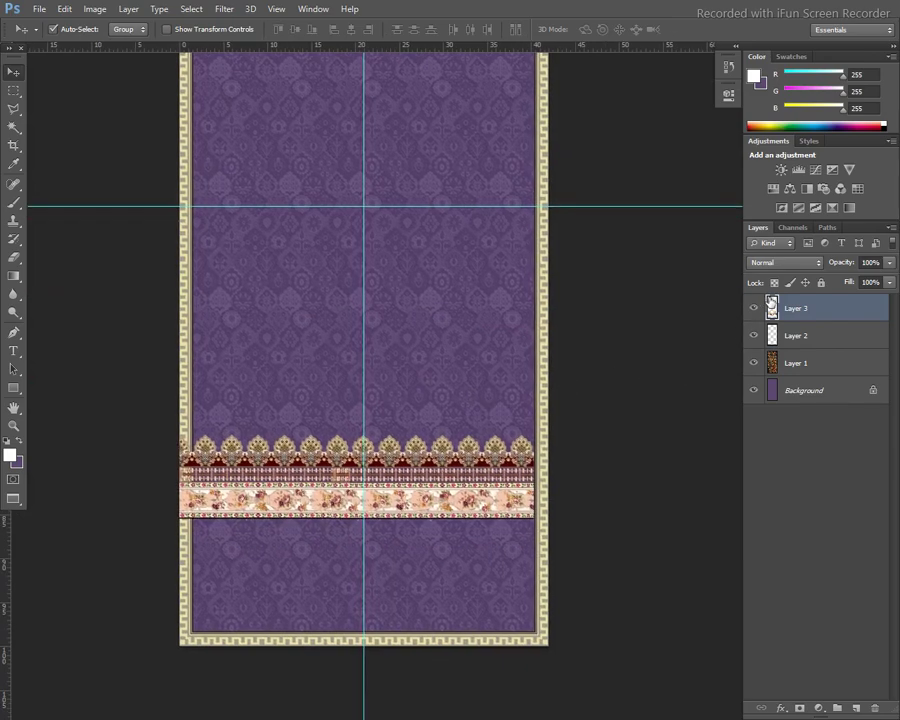
left_click_drag(813, 305, 822, 342)
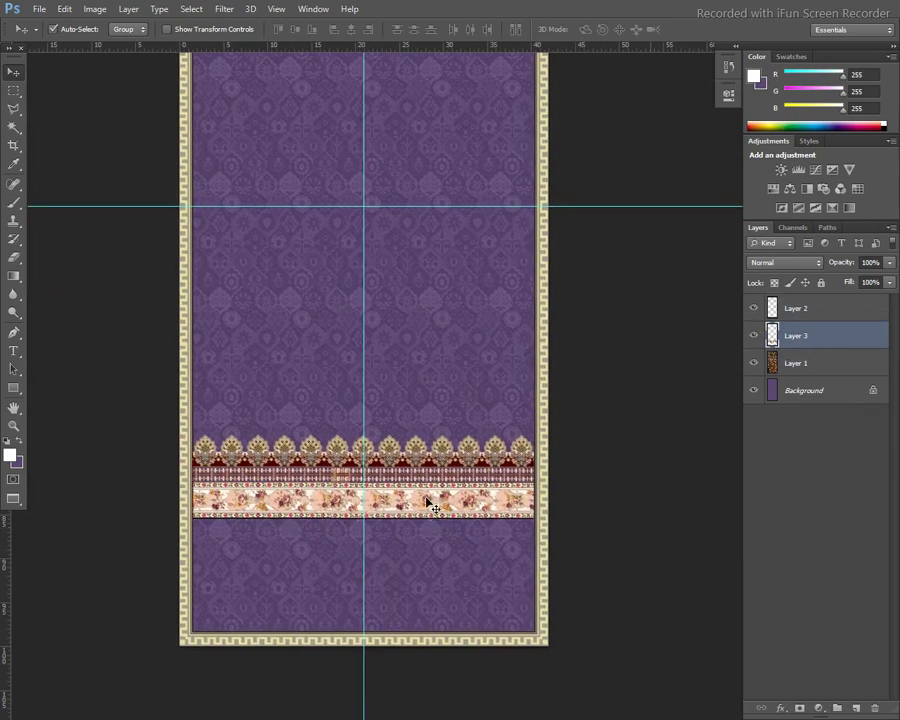
Step: Lower the ornamental band to rest along the panel's bottom edge inside the border
mouse_move(428, 503)
left_mouse_down()
mouse_move(435, 621)
mouse_move(389, 587)
left_mouse_up()
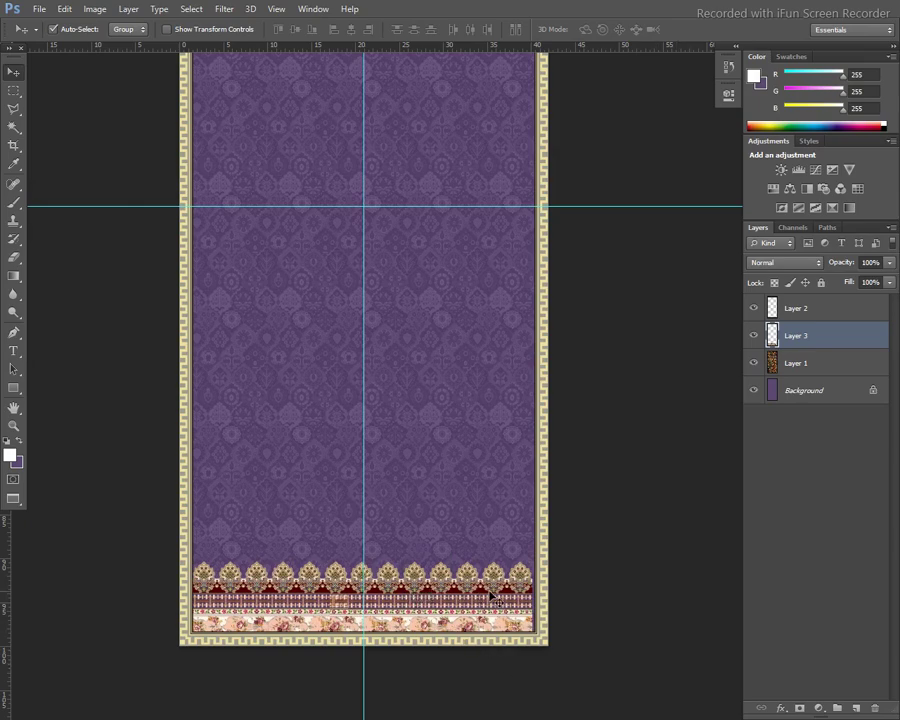
left_click_drag(510, 596, 514, 587)
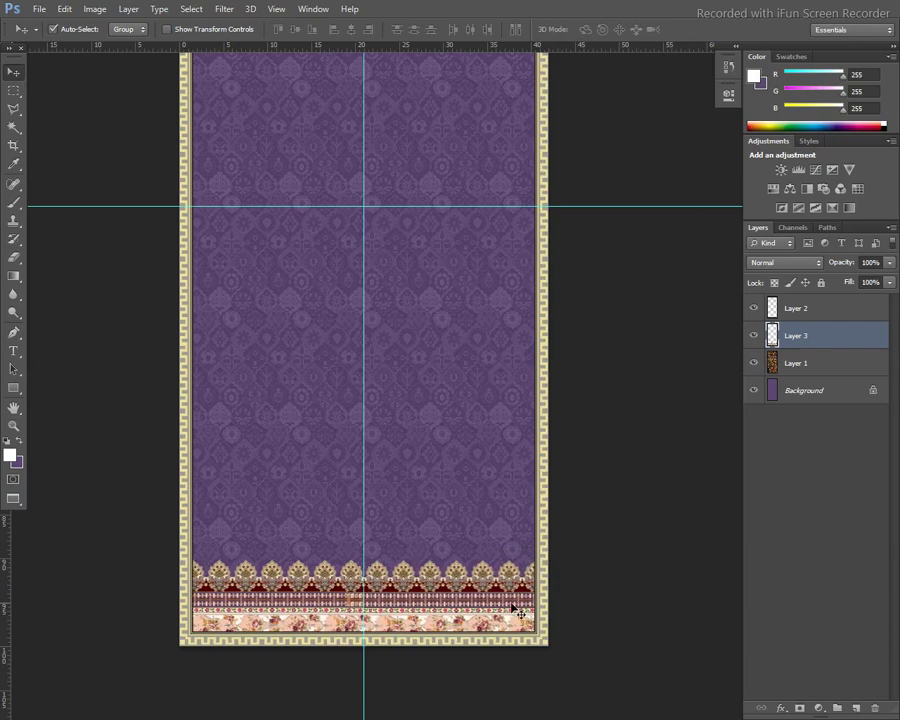
key("shift+Down")
key("shift+Down")
key("shift+Down")
key("shift+Down")
key("shift+Down")
key("shift+Down")
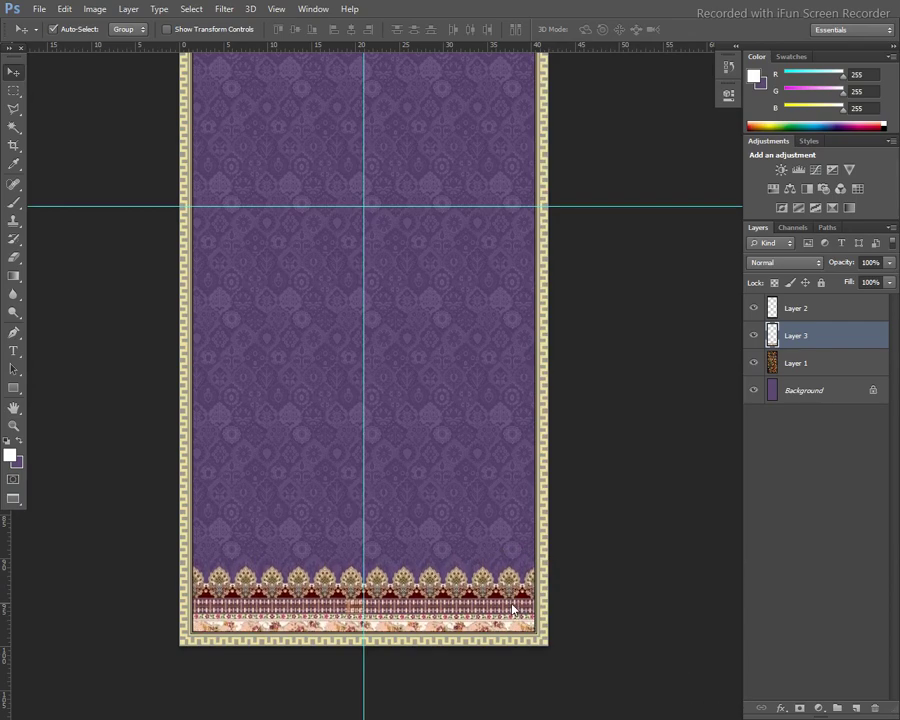
key("shift+Down")
key("shift+Down")
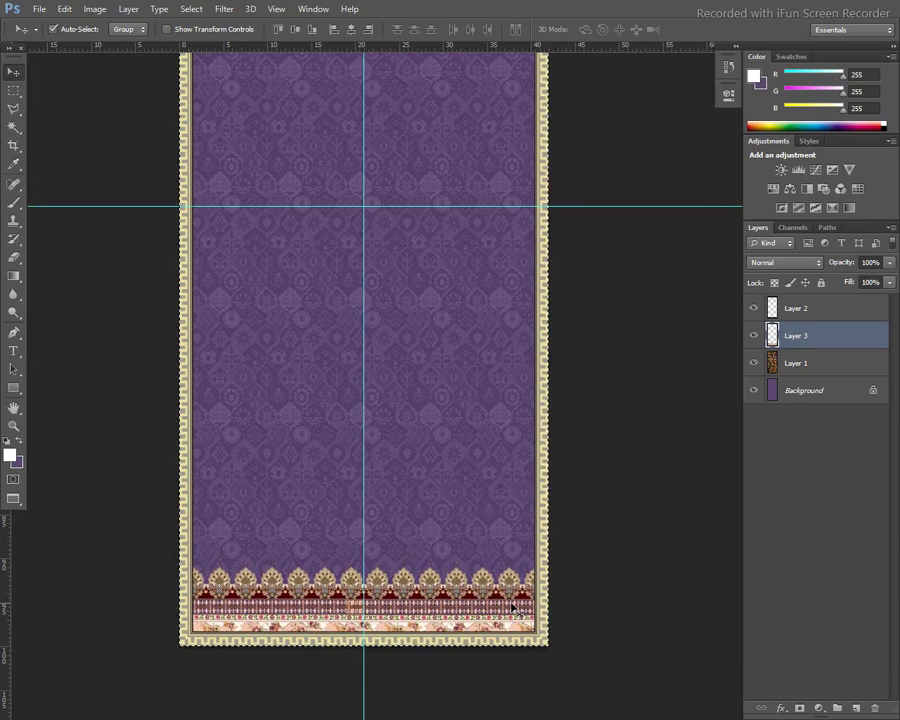
Step: Mirror the floral band to the panel's top edge with Transform Again, then return to the zoomed-out normal view
key("alt+e")
key("a")
key("a")
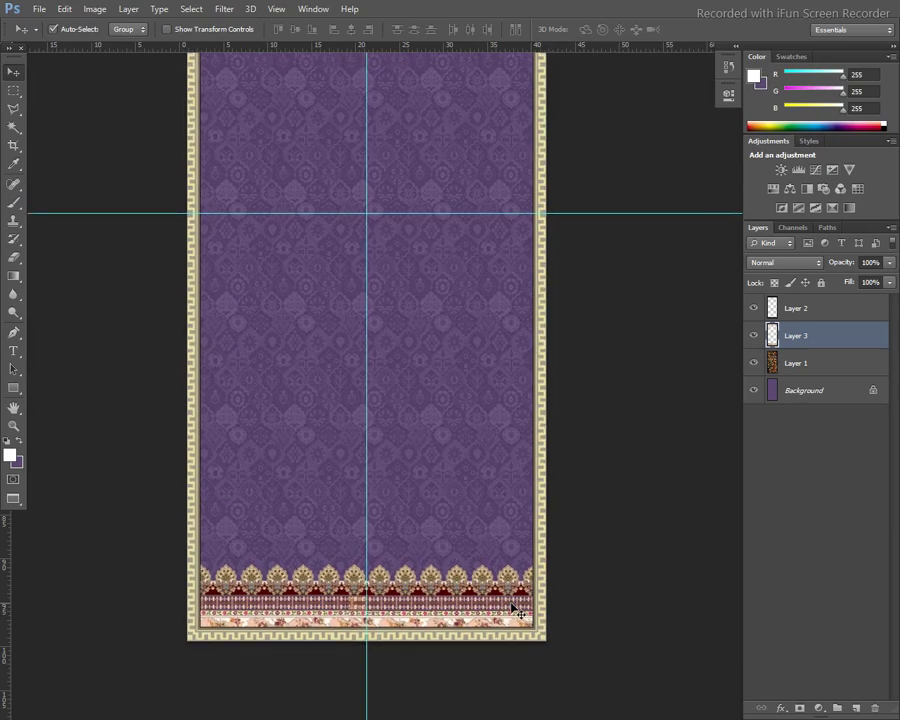
key("ctrl+minus")
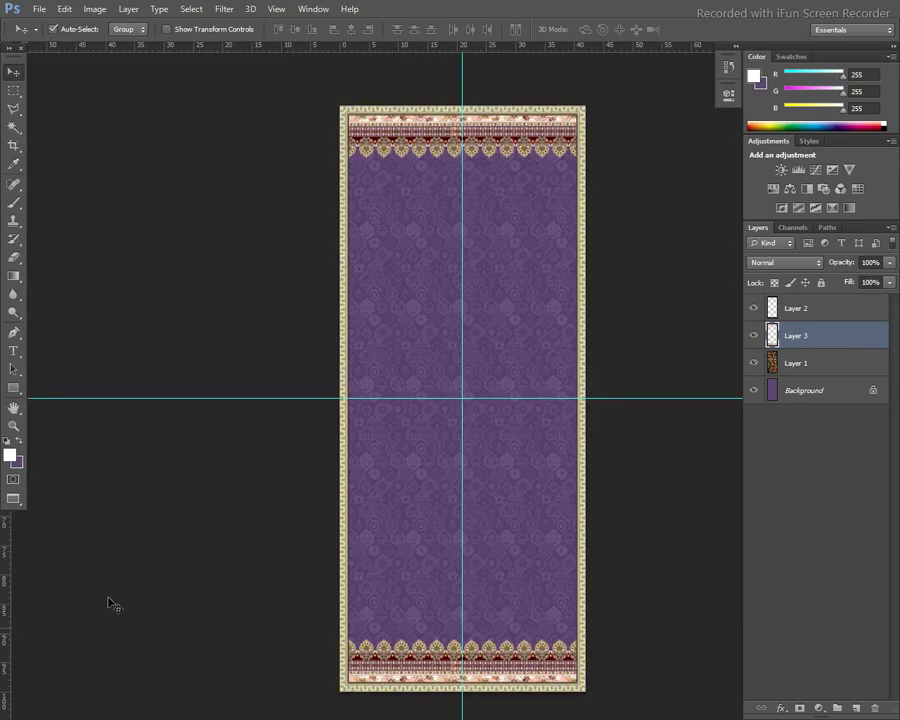
key("f")
key("f")
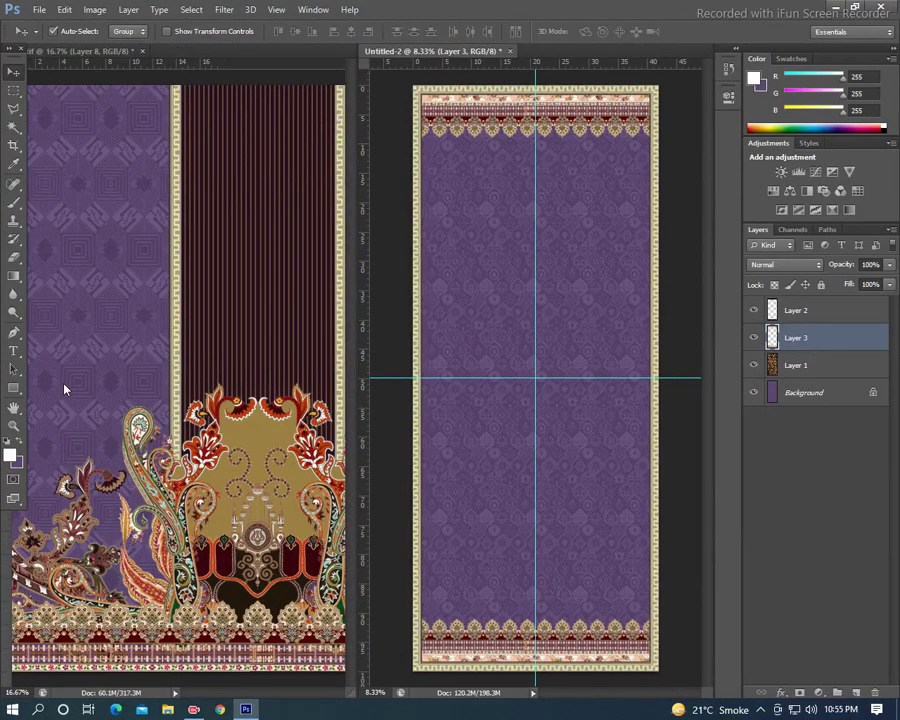
Step: Copy the paisley Layer 2 from the source design onto the panel
left_click(147, 512)
left_click(147, 593)
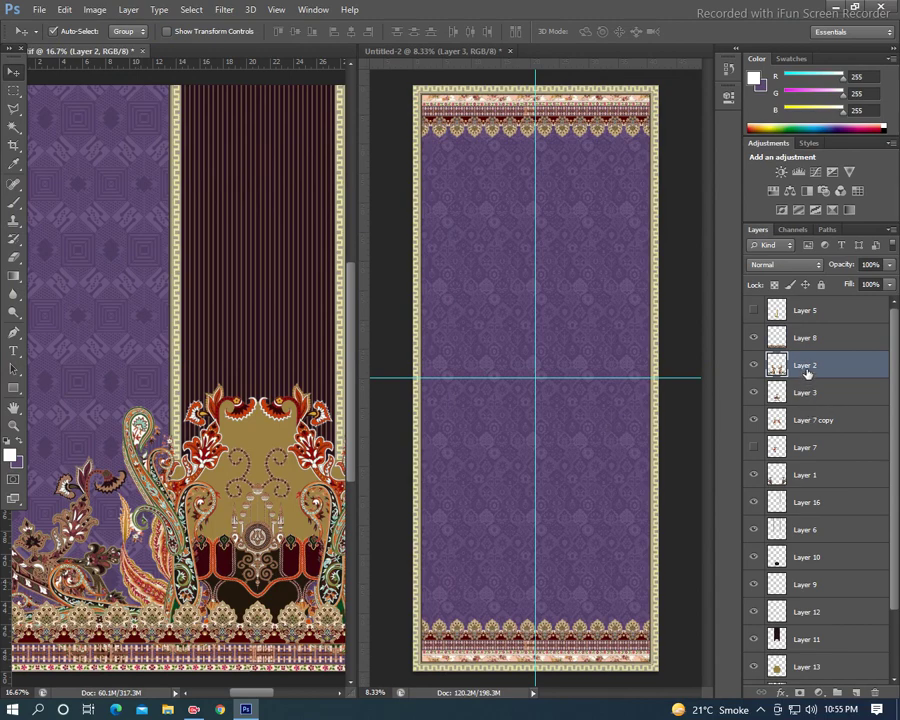
left_click_drag(807, 368, 530, 420)
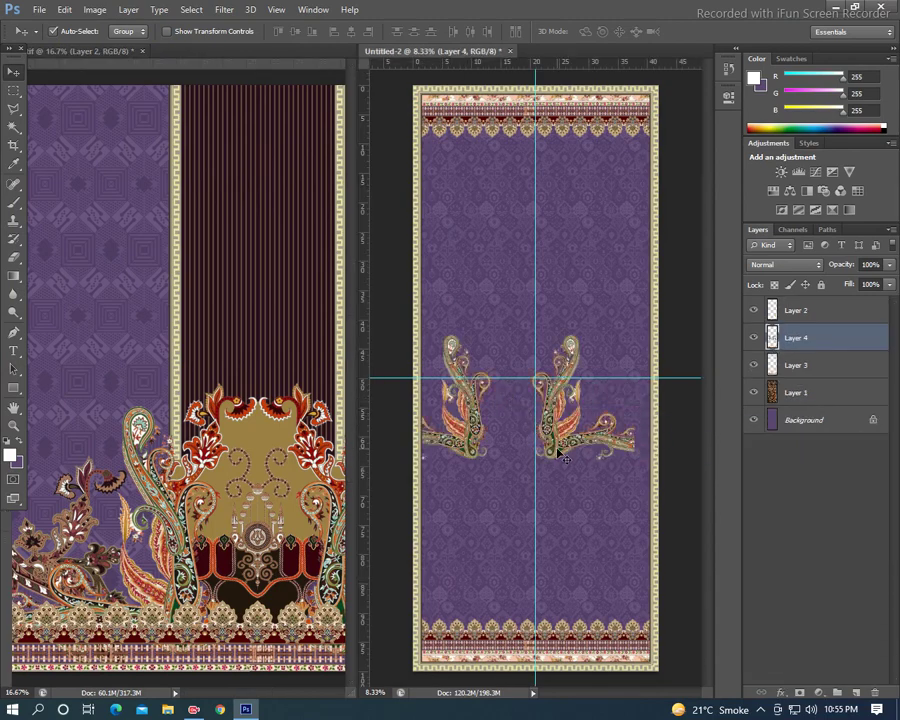
Step: Erase the right-hand paisley so only the one left of centre remains
key("m")
left_click_drag(519, 317, 658, 512)
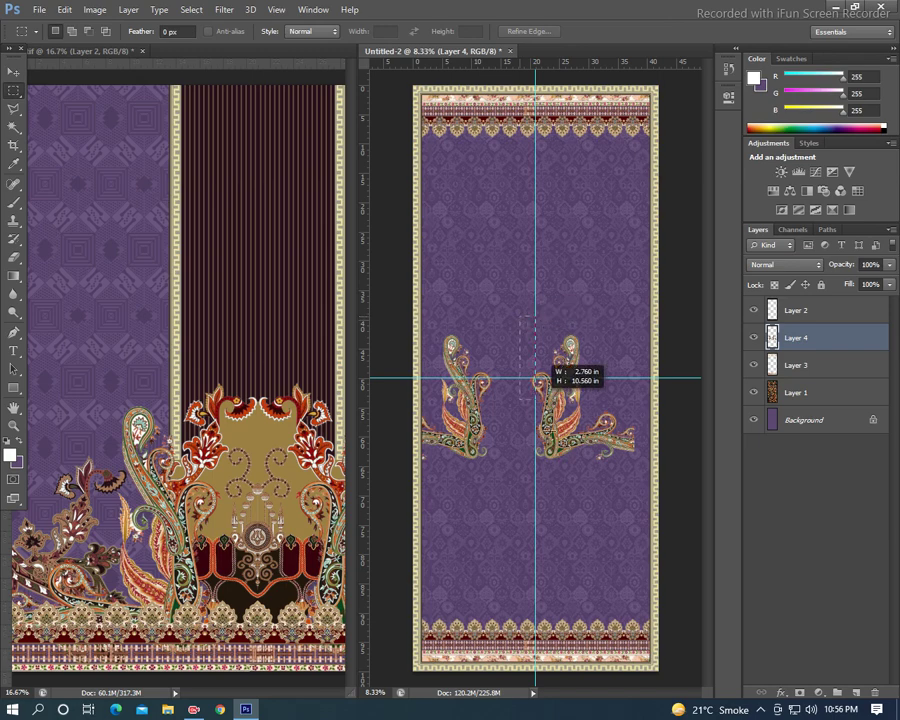
key("Delete")
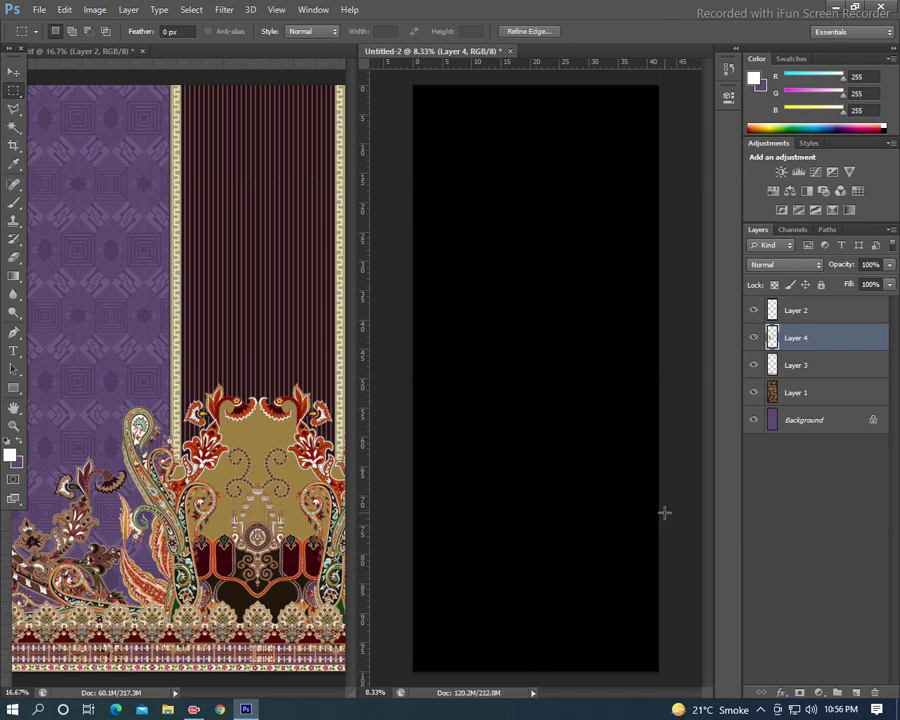
key("ctrl+d")
key("v")
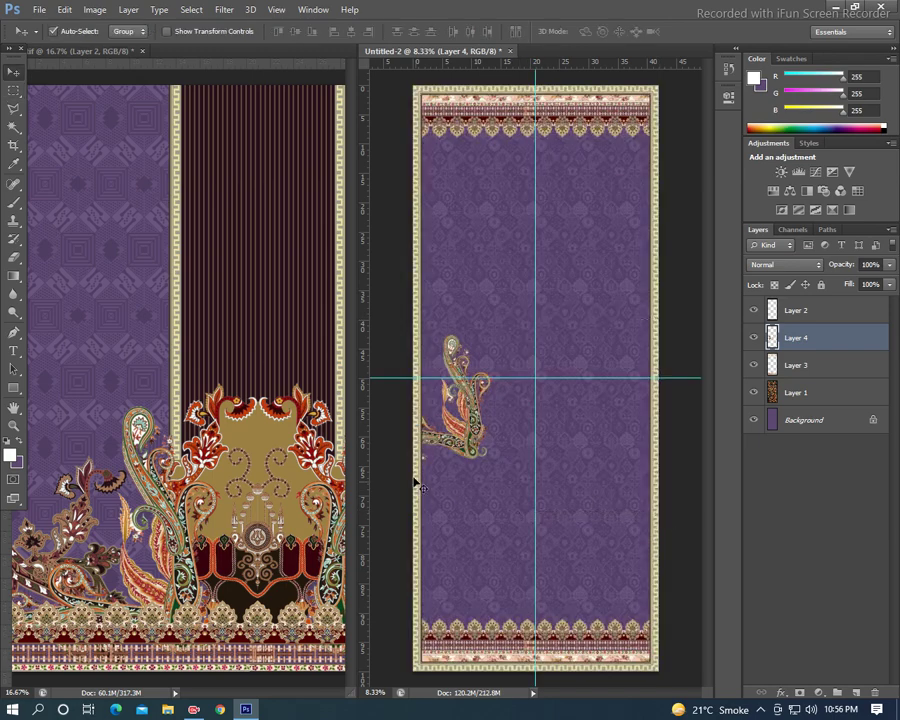
left_click(251, 376)
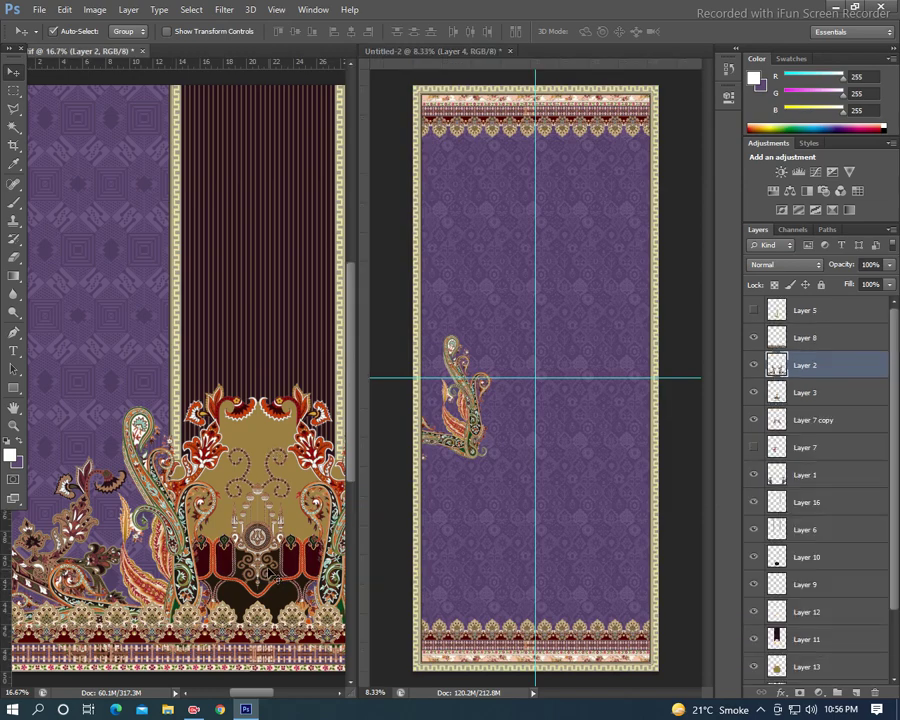
left_click(258, 538)
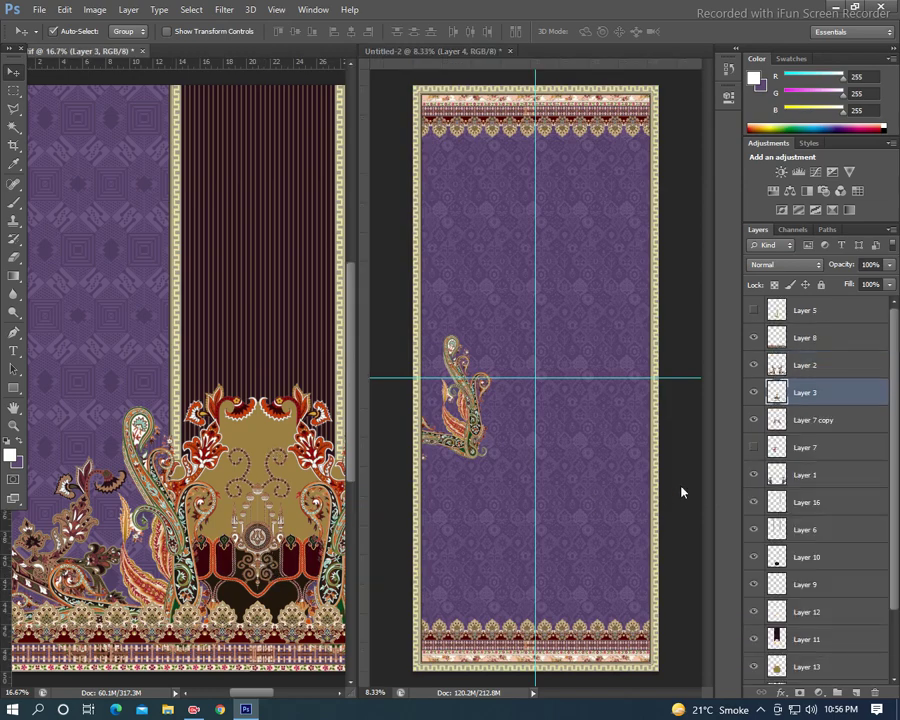
Step: Copy the maroon ornament (Layers 3 and 10) onto the panel, lower it, and merge it into one layer
left_click(755, 395)
left_click(290, 610, "shift")
left_click_drag(783, 535, 545, 566)
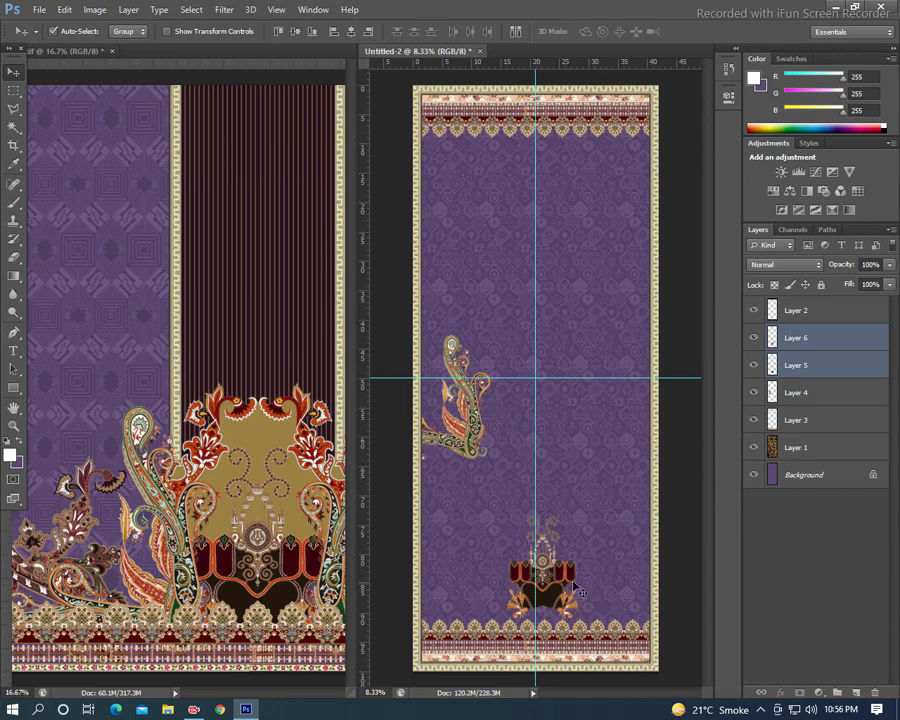
left_click_drag(551, 566, 543, 594)
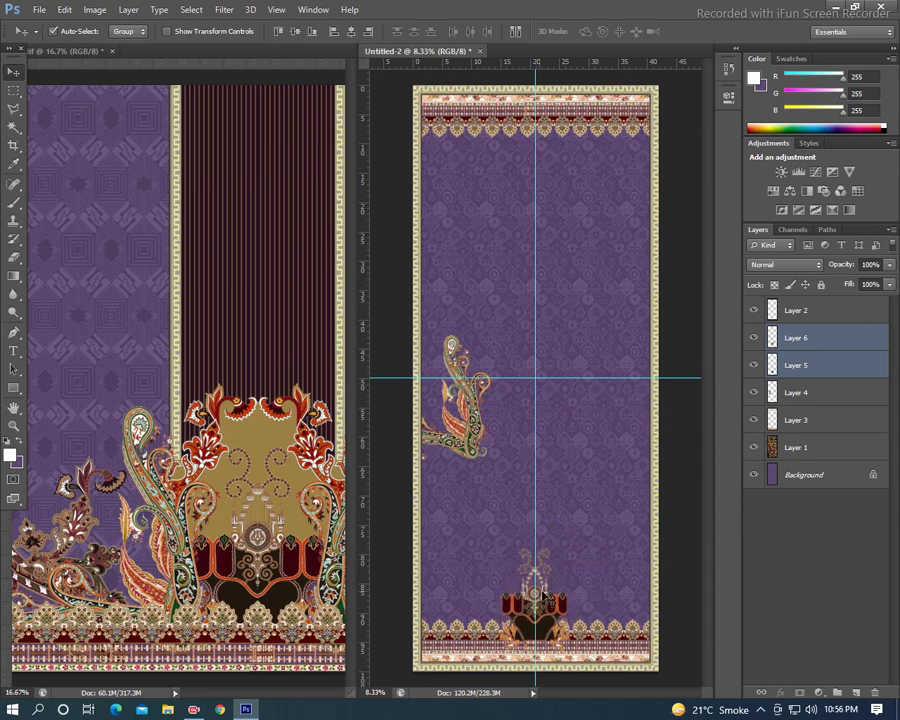
left_click_drag(813, 370, 813, 424)
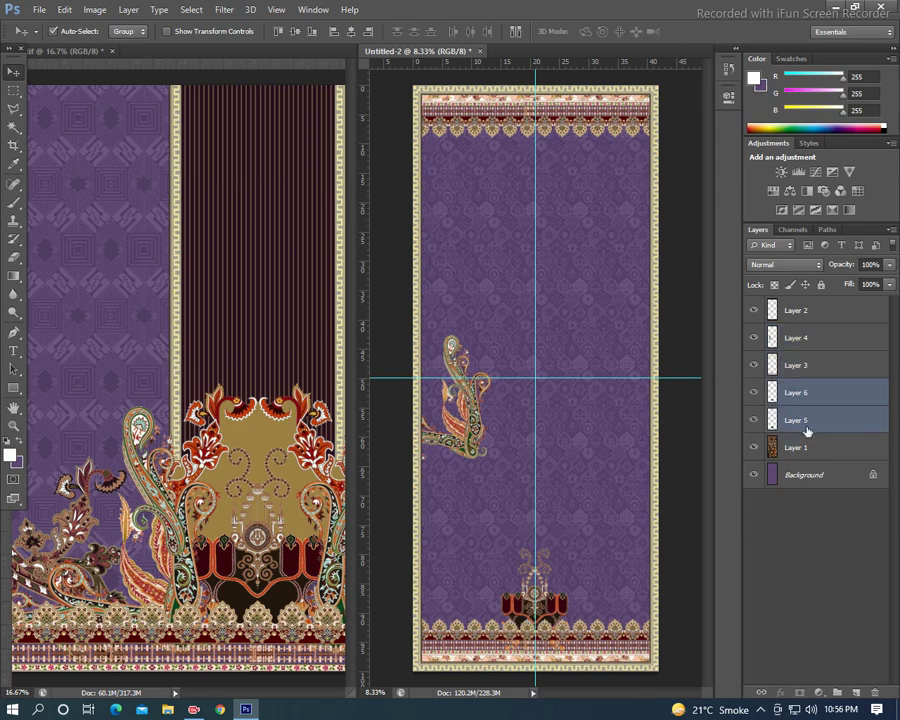
key("ctrl+e")
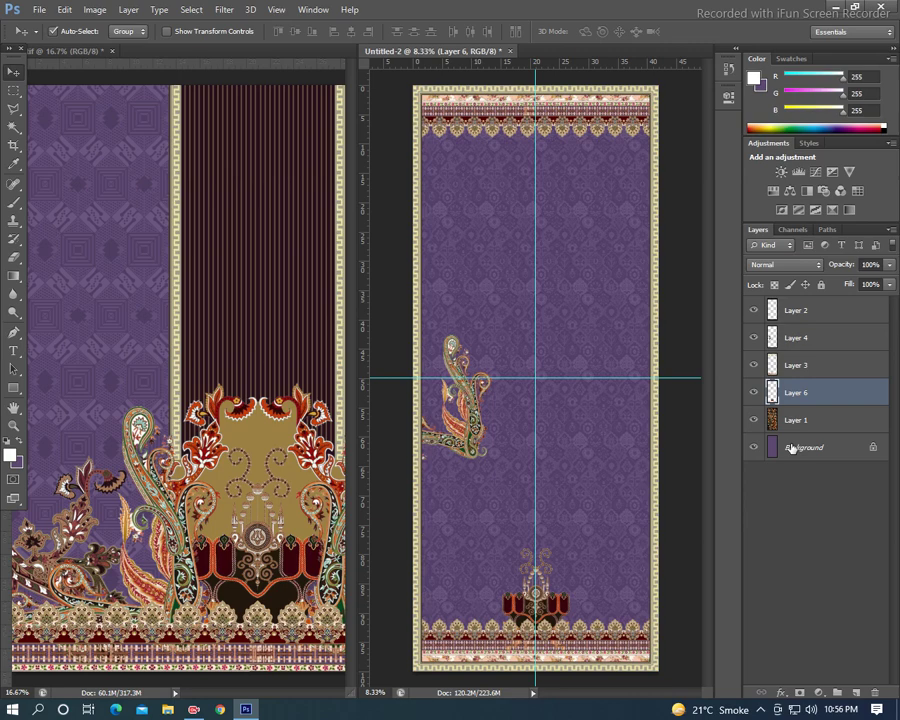
Step: Enlarge the bottom ornament and repeat the transform for a flipped copy under the top border
key("ctrl+t")
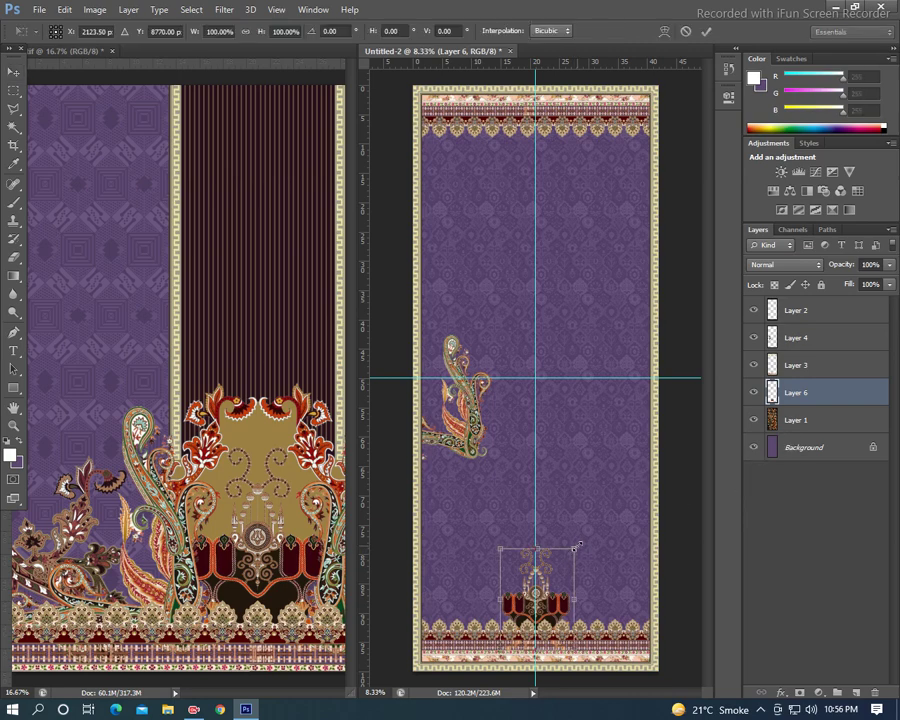
left_click_drag(576, 548, 581, 537)
key("Return")
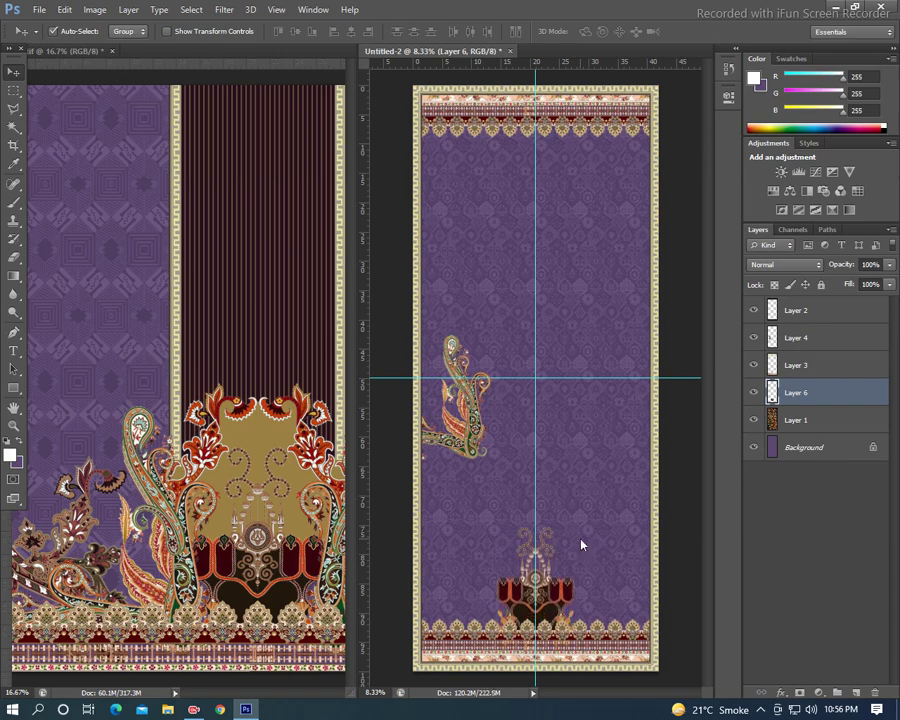
key("alt+e")
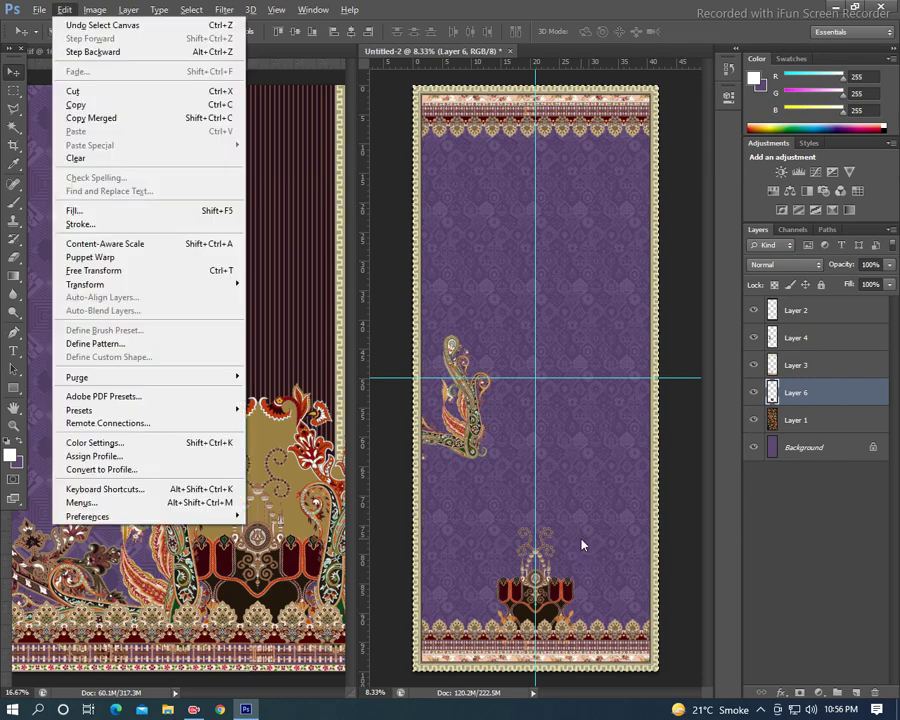
key("a")
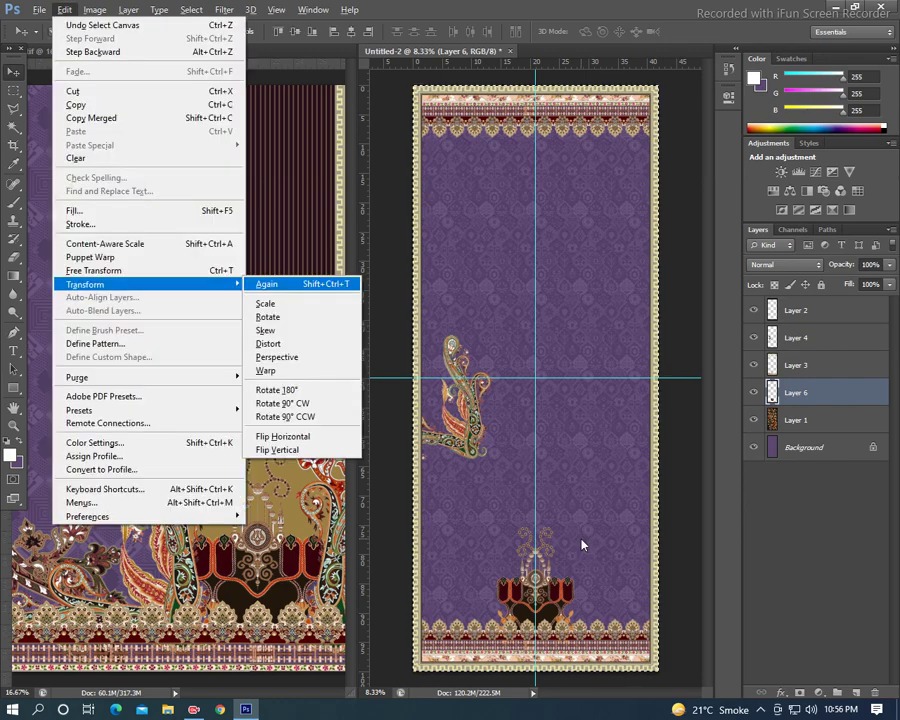
key("a")
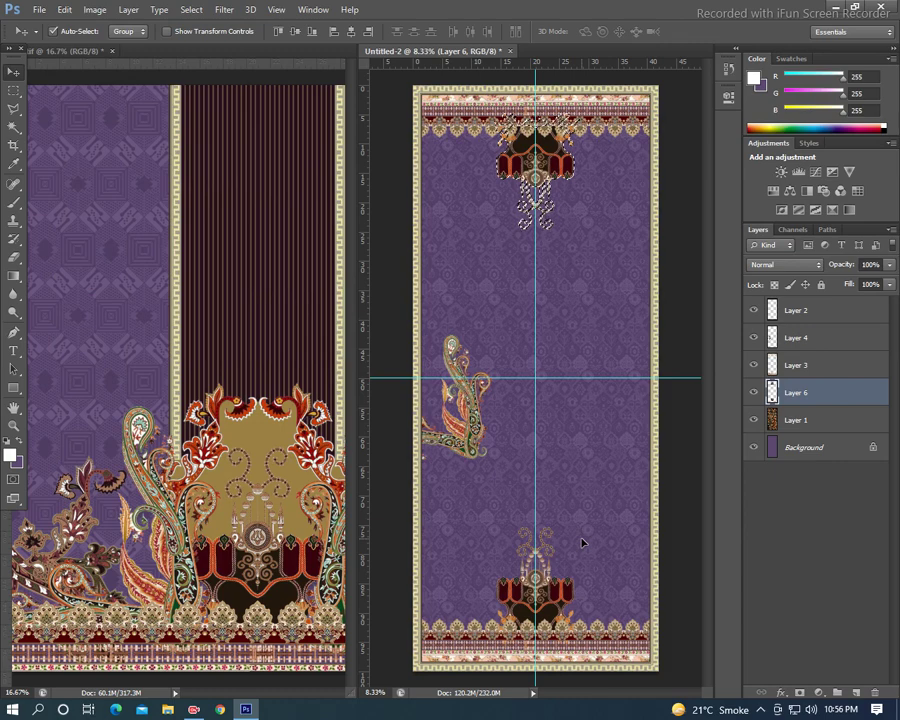
key("ctrl+d")
Step: Copy the orange floral motif onto the panel and erase its extra flower piece on the right
left_click(70, 320)
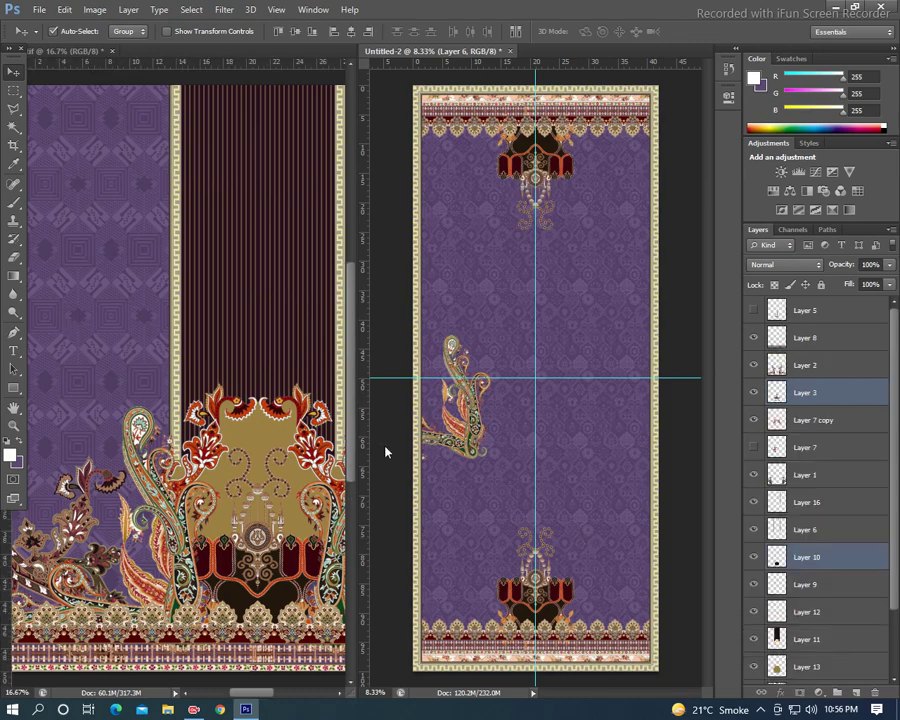
left_click_drag(812, 420, 565, 448)
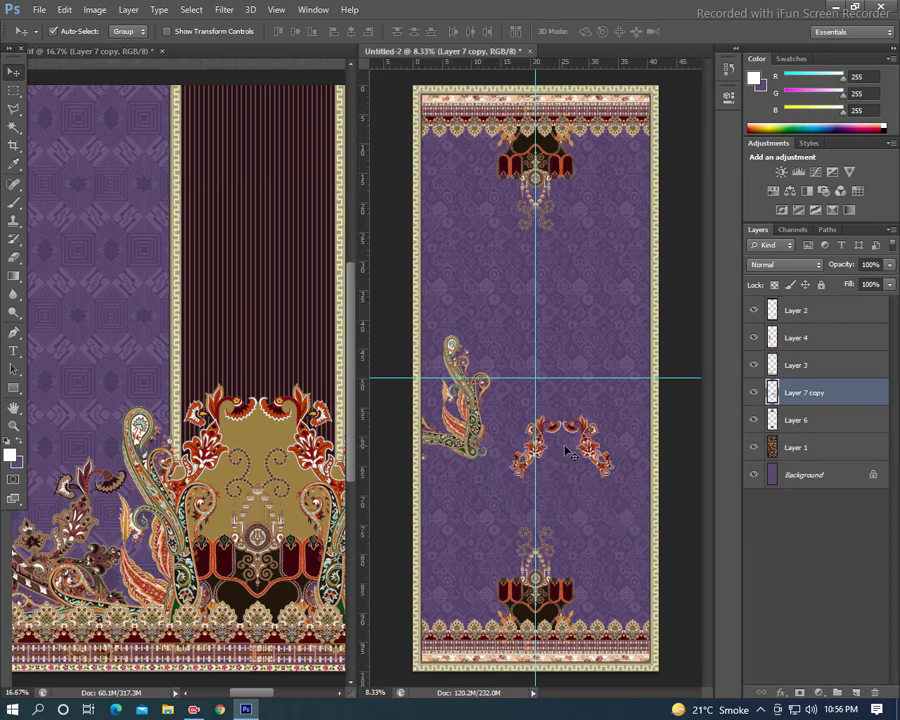
key("m")
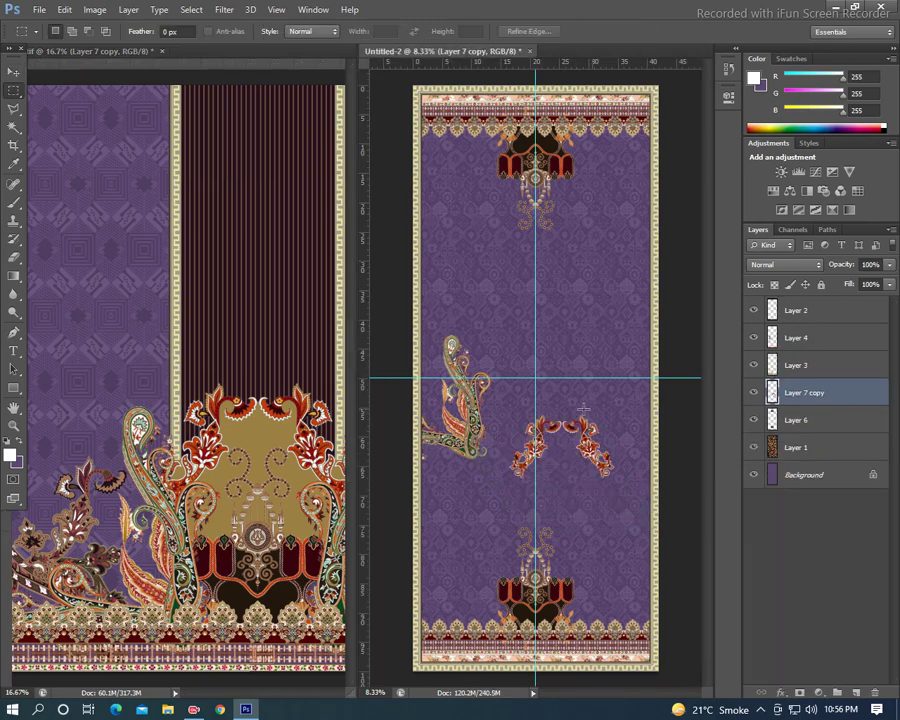
left_click_drag(565, 398, 669, 556)
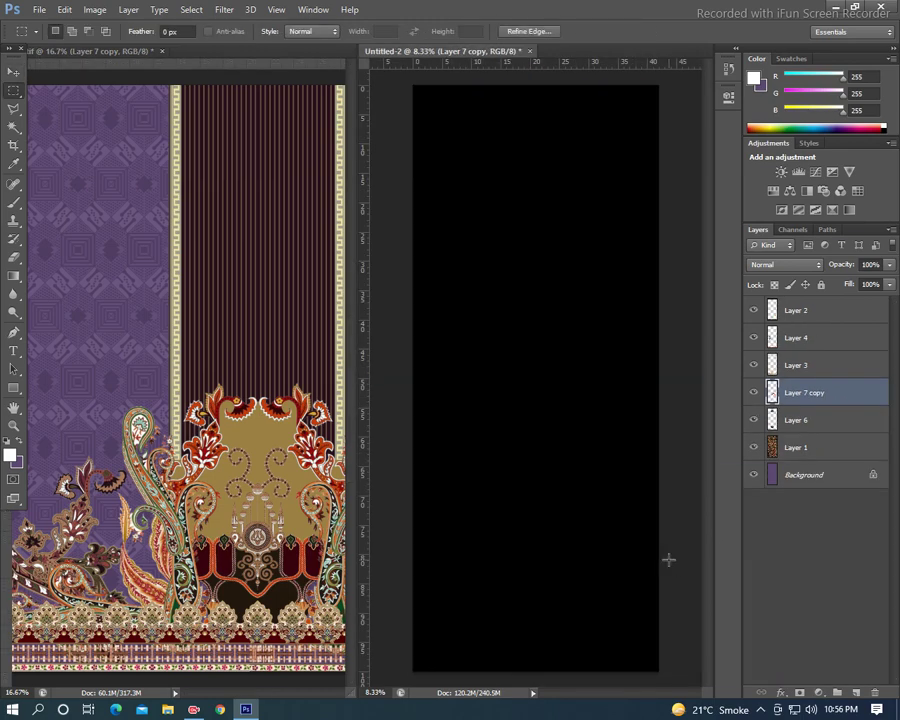
key("ctrl+plus")
key("ctrl+plus")
key("ctrl+plus")
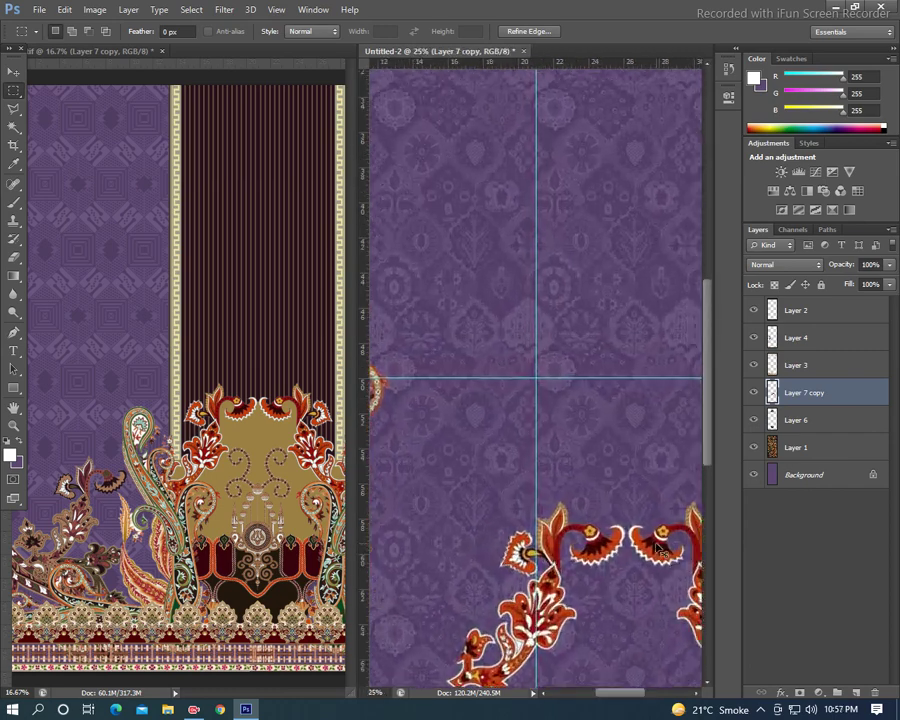
key("ctrl+plus")
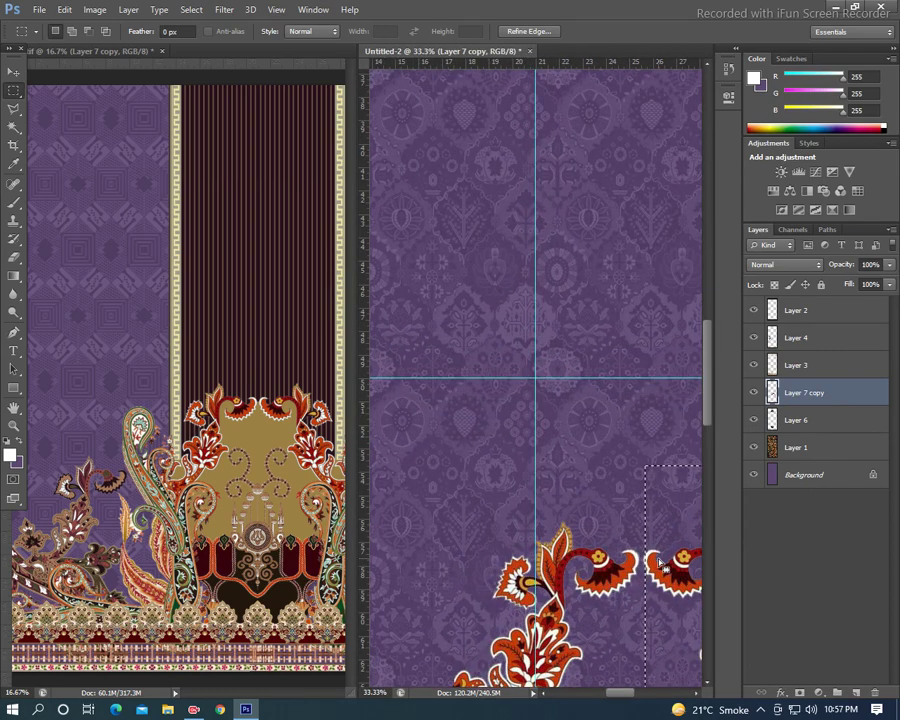
key("Left")
key("Left")
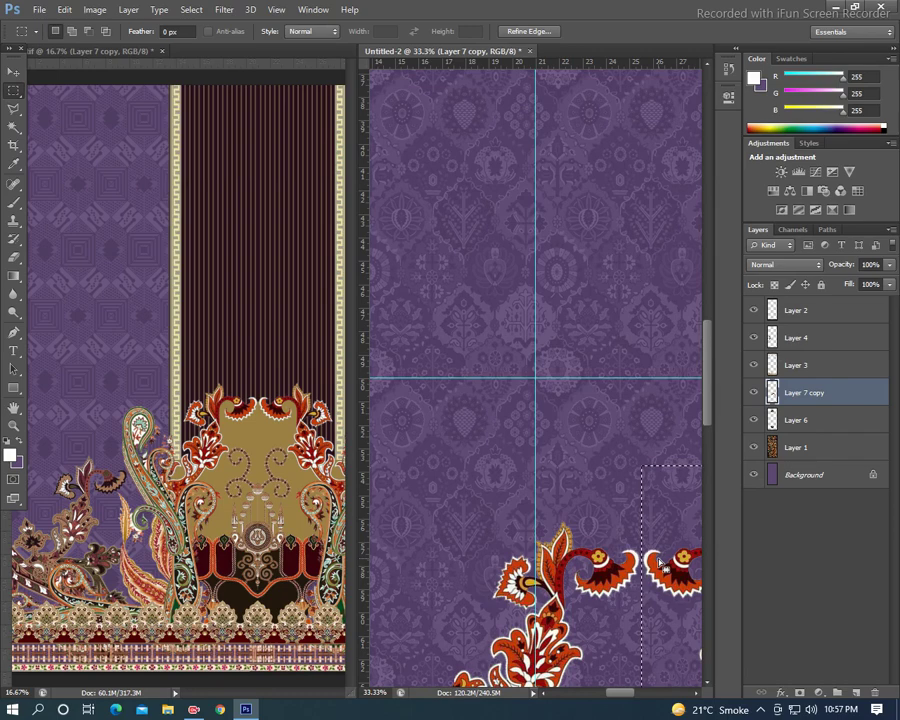
key("Delete")
key("ctrl+d")
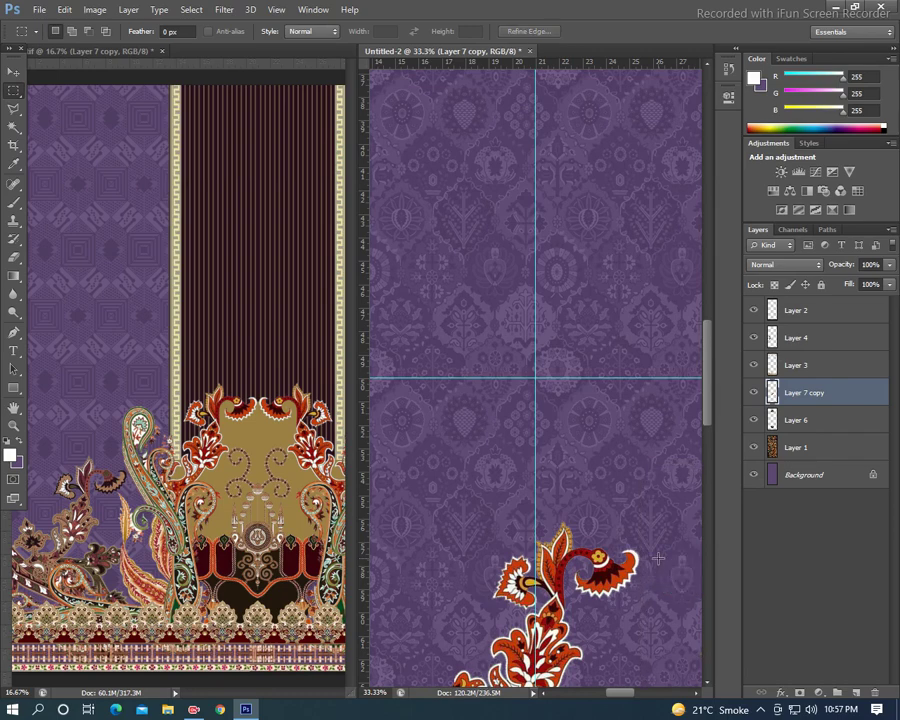
key("ctrl+minus")
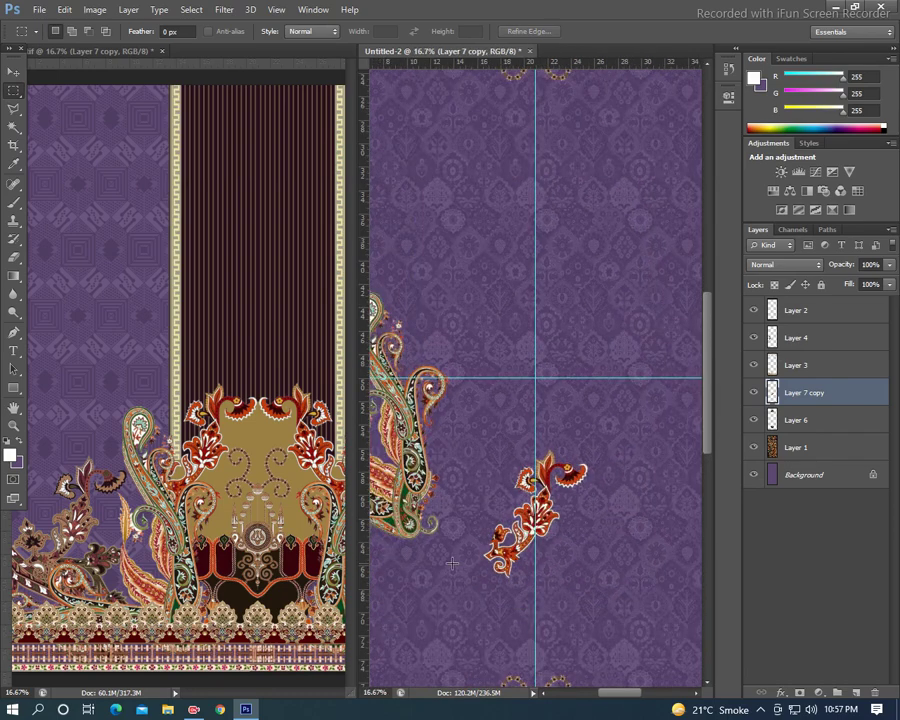
Step: Drag a second floral copy onto the panel, then remove the duplicate
key("v")
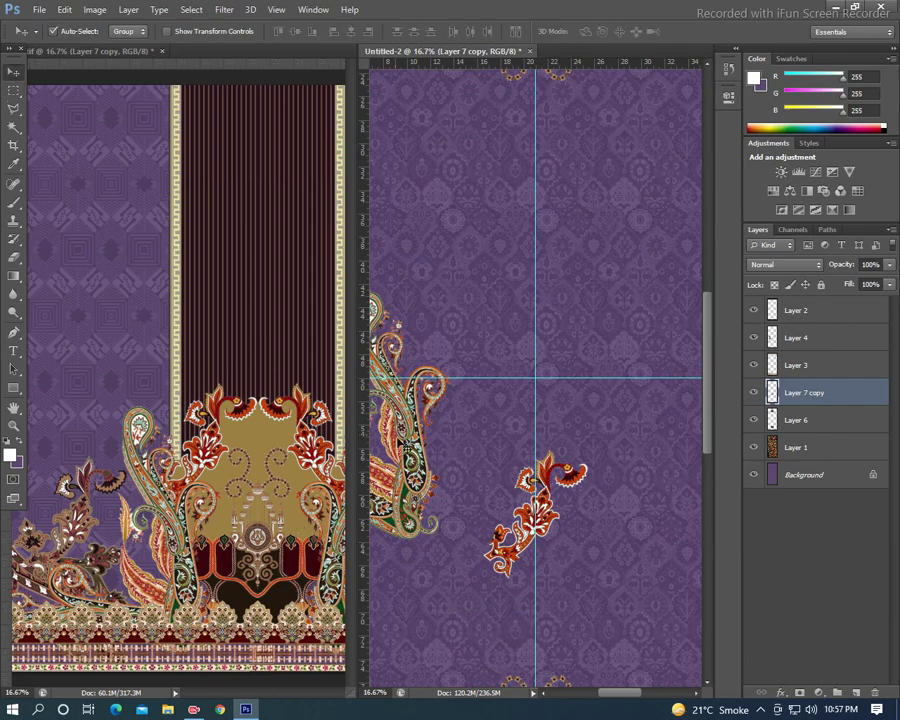
left_click(423, 466)
key("ctrl+Tab")
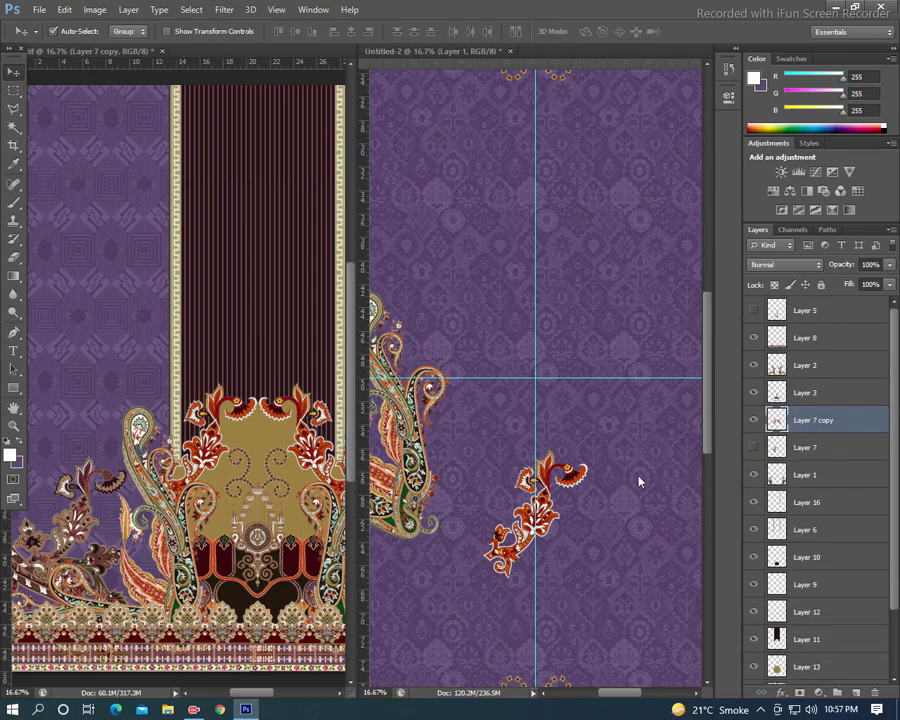
left_click_drag(778, 420, 530, 430)
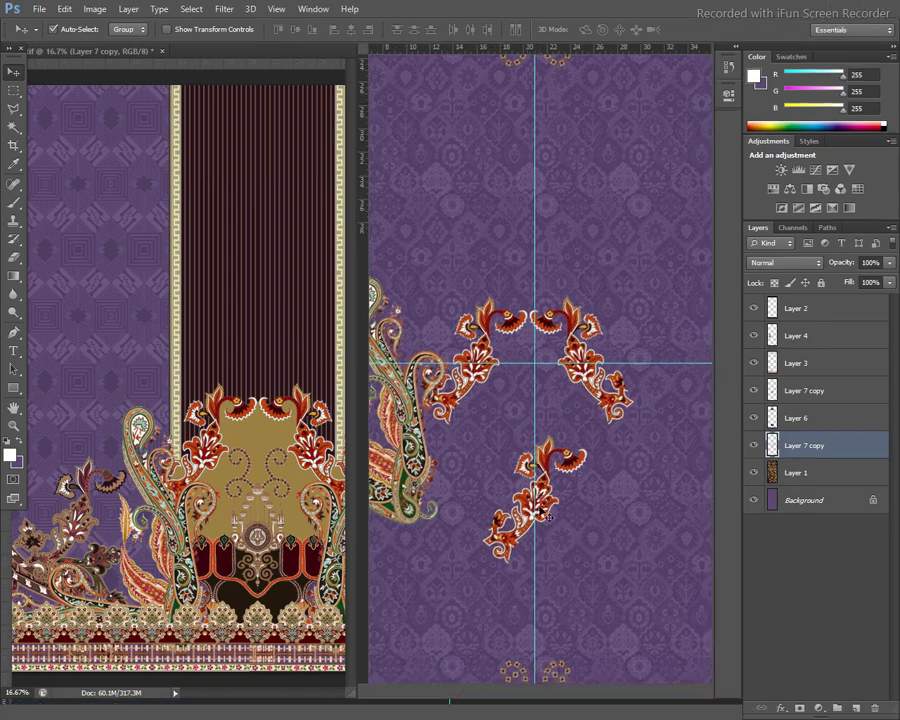
key("f")
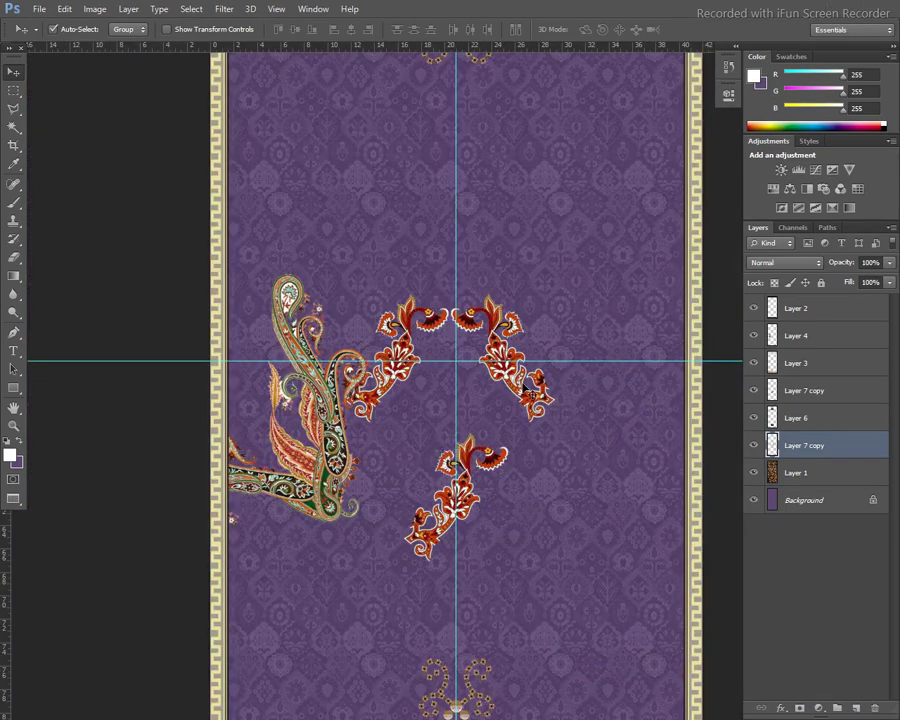
key("Delete")
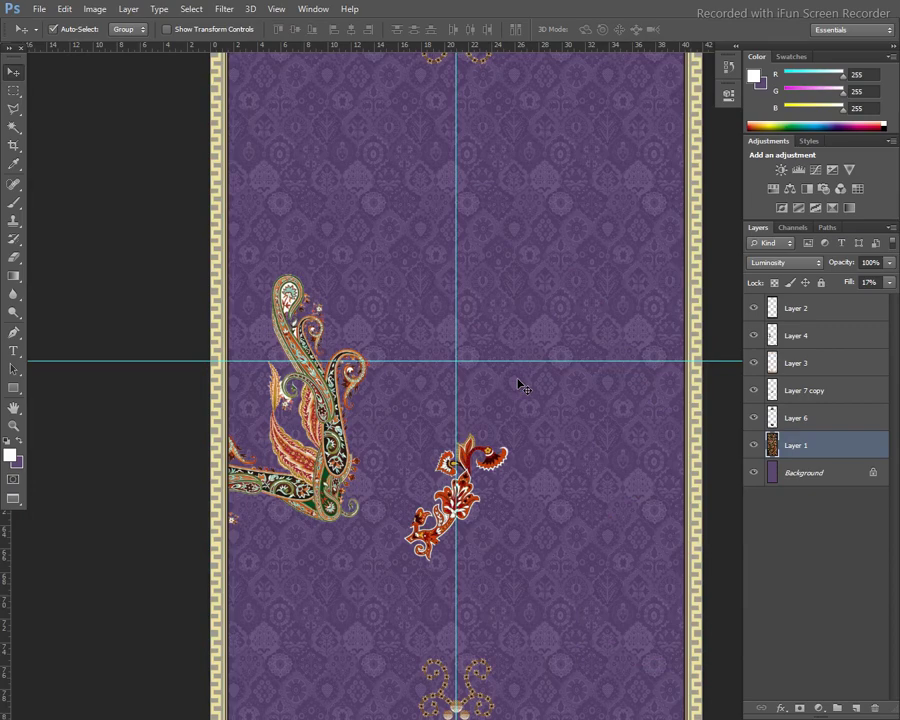
key("f")
key("f")
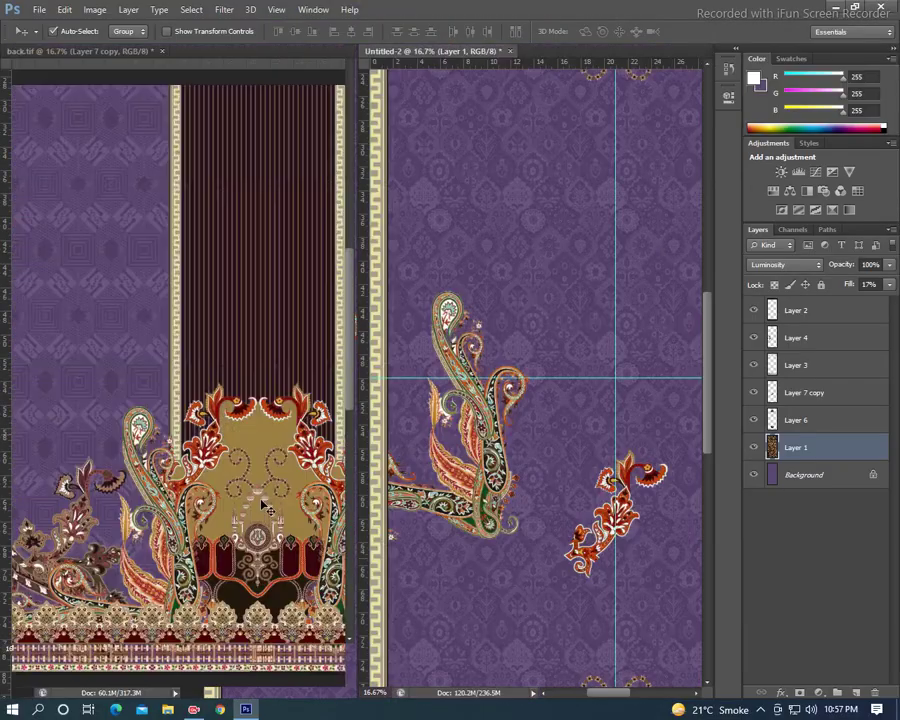
Step: Bring the brown paisley spray into the panel near top centre and copy its right half to a new layer
left_click(237, 518)
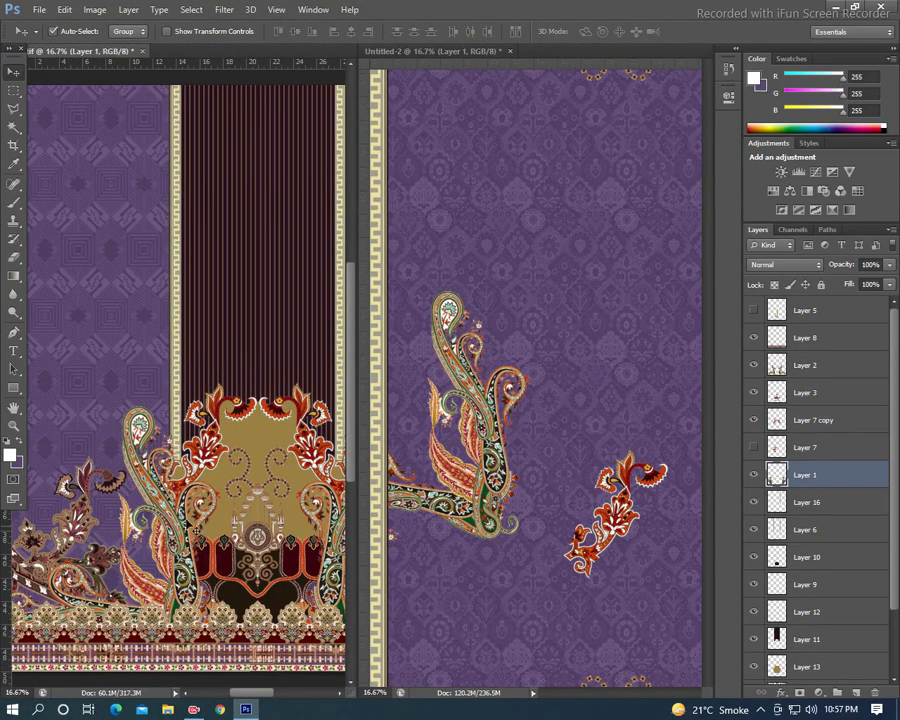
left_click_drag(810, 476, 526, 364)
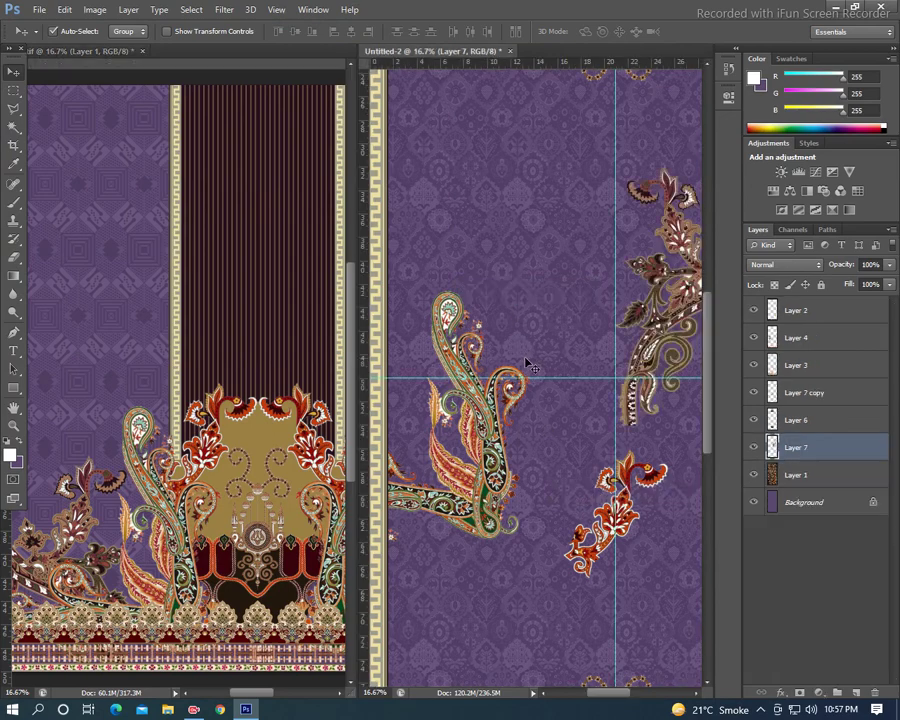
key("f")
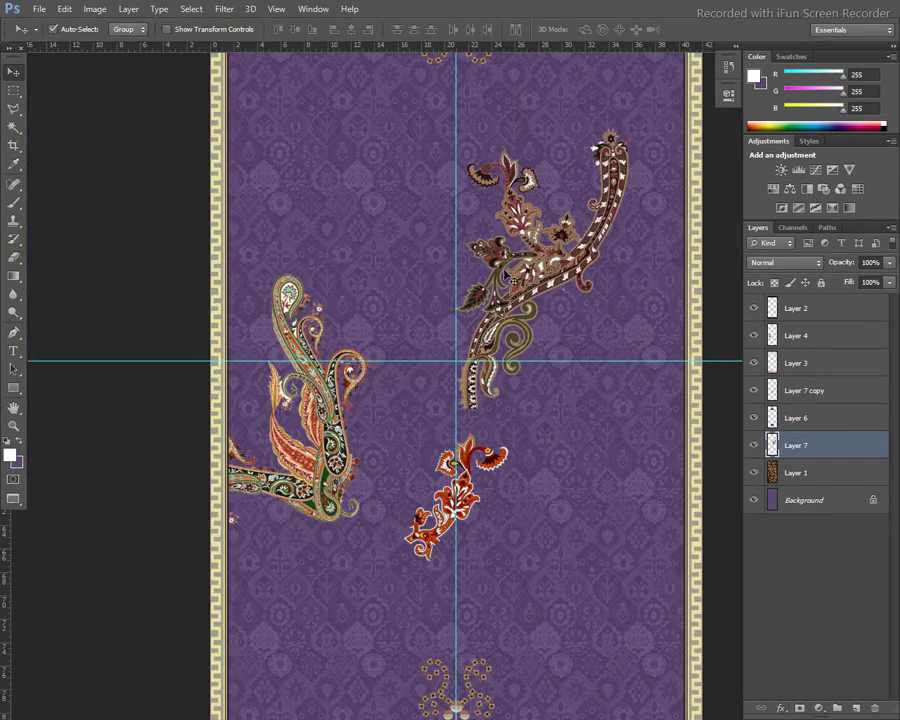
mouse_move(512, 297)
left_mouse_down()
mouse_move(498, 336)
mouse_move(473, 338)
left_mouse_up()
key("m")
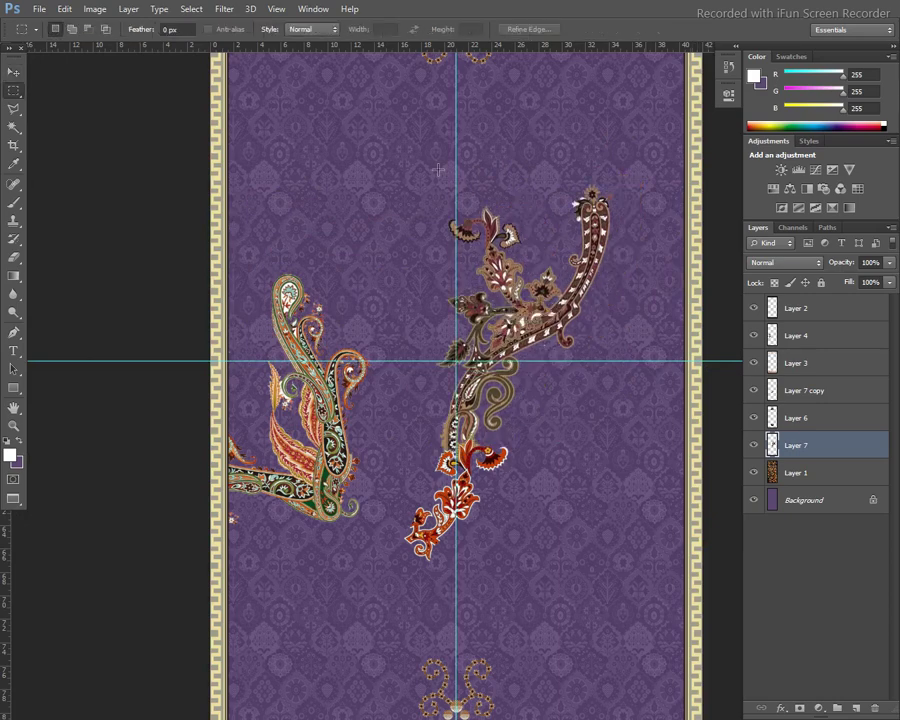
mouse_move(421, 157)
left_mouse_down()
mouse_move(552, 514)
mouse_move(684, 663)
left_mouse_up()
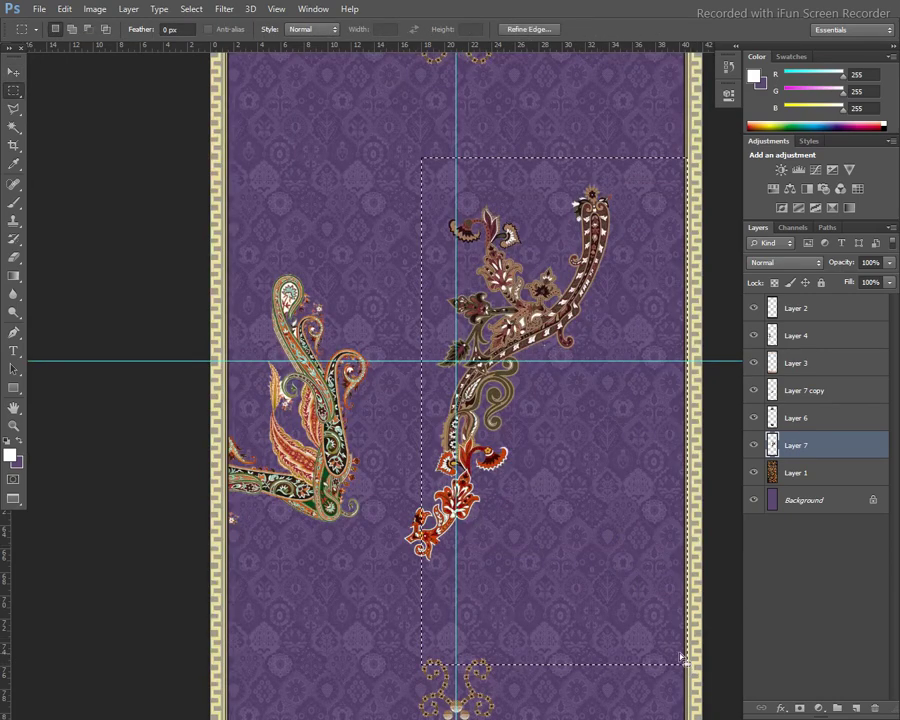
key("ctrl+j")
Step: Delete the original paisley layer and move the red floral spray down beside the bottom motif
key("v")
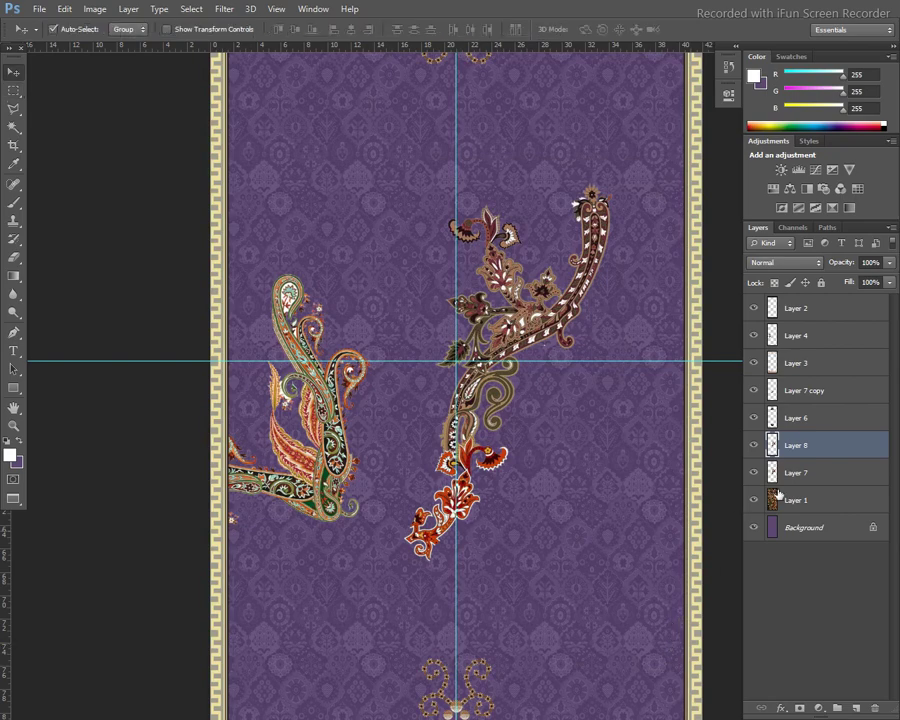
left_click(753, 445)
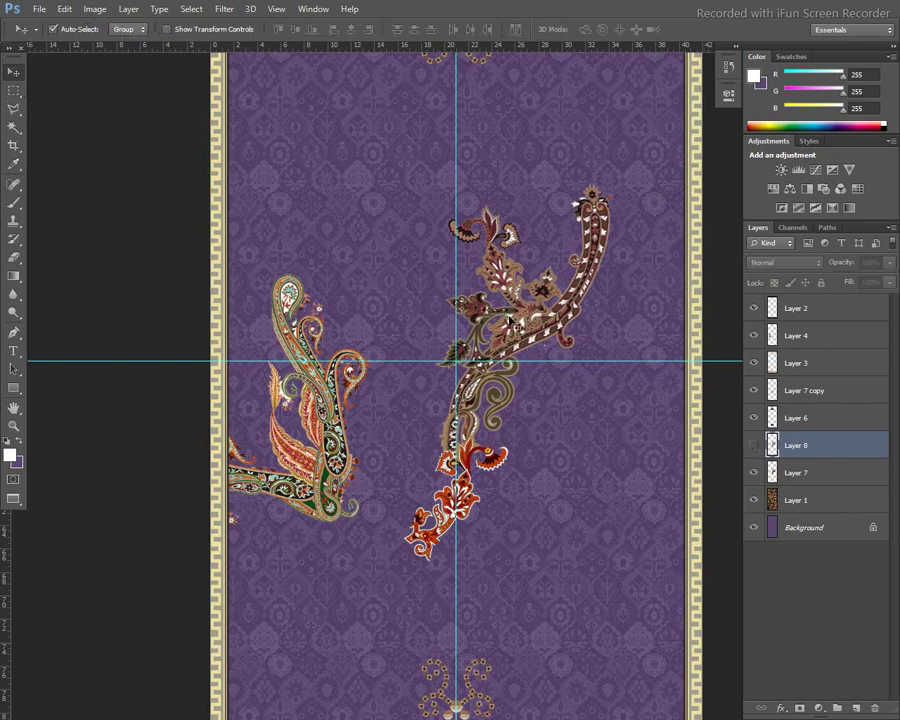
left_click_drag(500, 300, 655, 318)
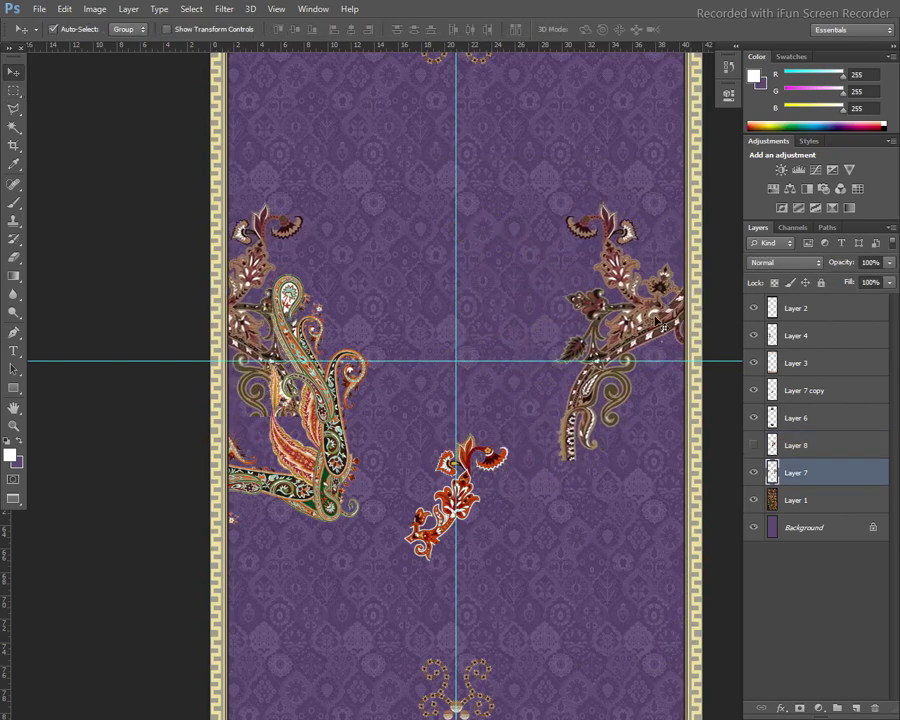
key("Delete")
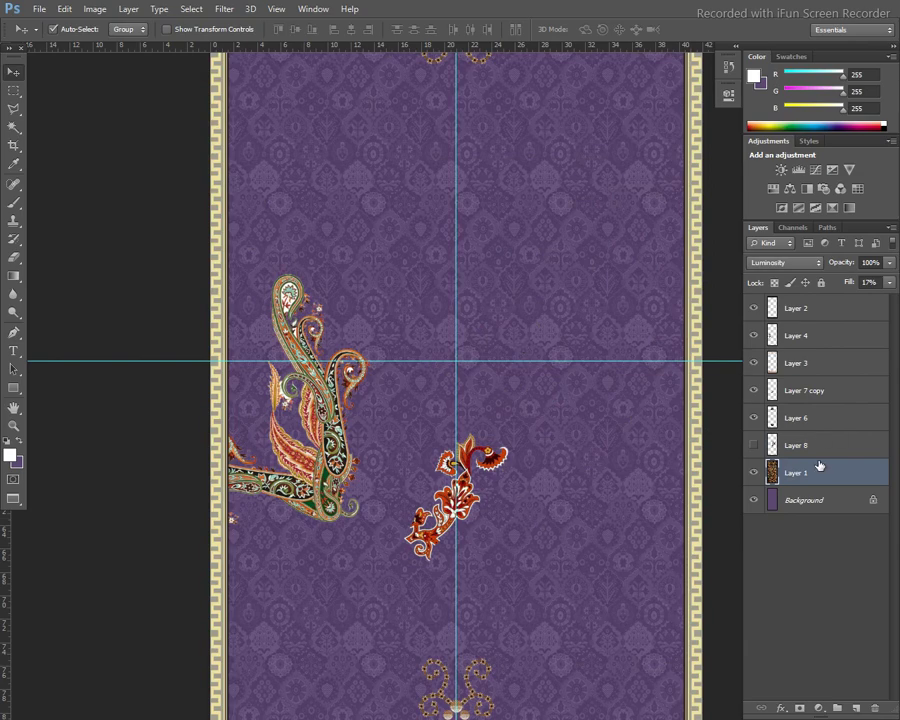
left_click(753, 445)
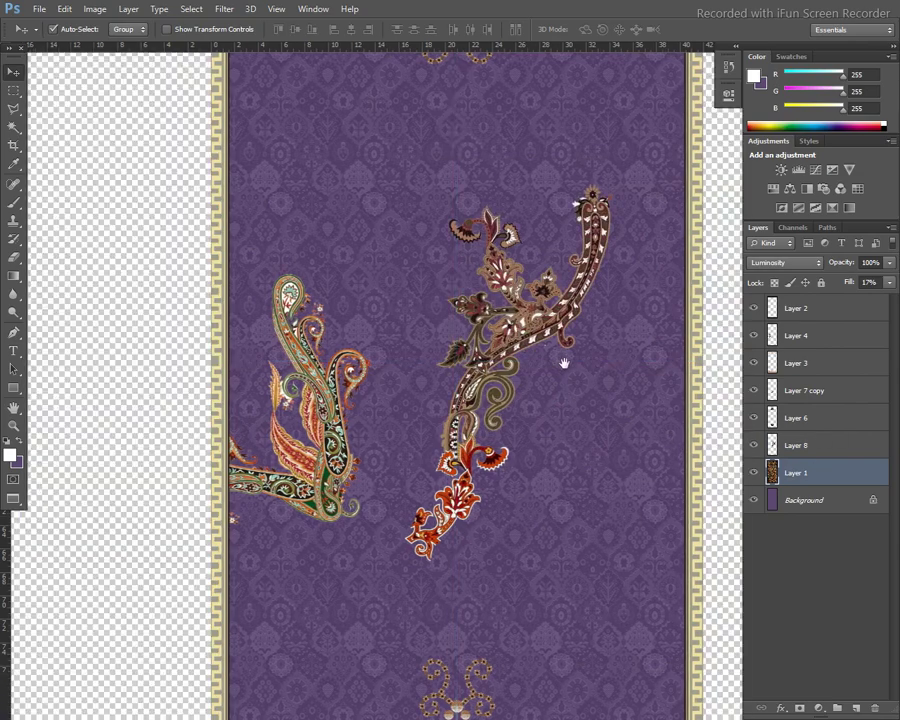
scroll(547, 313, "down", 3)
left_click_drag(420, 268, 288, 560)
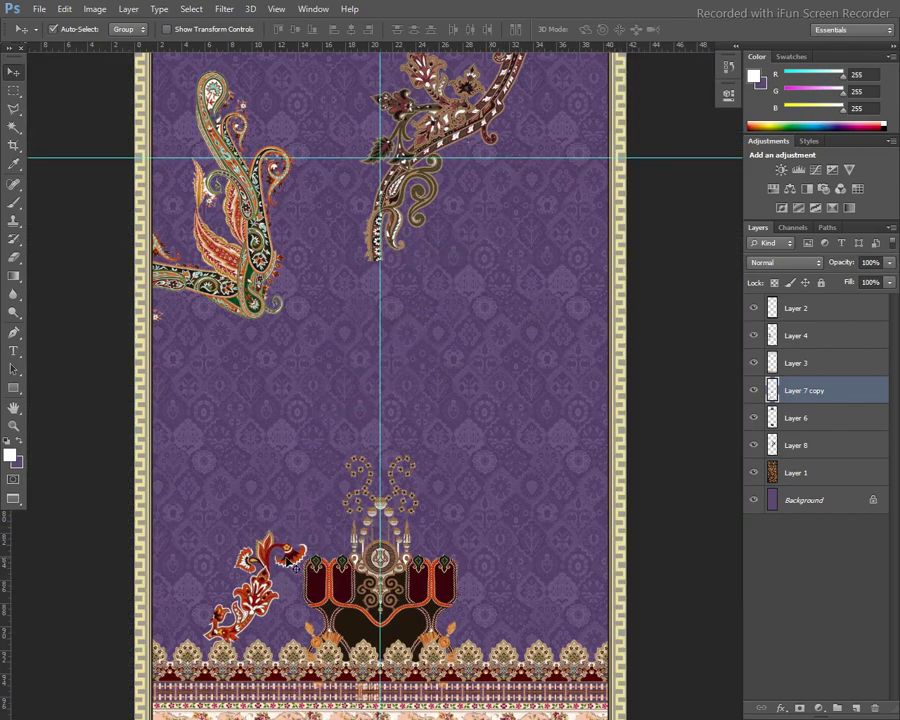
Step: Enlarge and tilt the lower-left red floral spray, nudging it into place
key("ctrl+t")
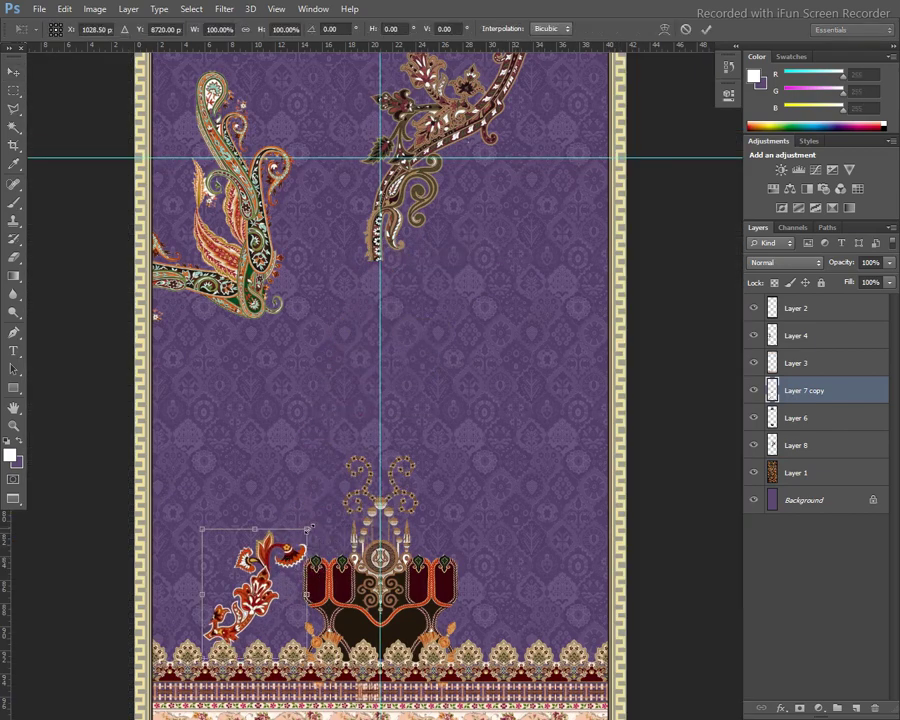
mouse_move(312, 524)
left_mouse_down()
mouse_move(322, 510)
mouse_move(387, 522)
mouse_move(383, 515)
left_mouse_up()
mouse_move(331, 563)
left_mouse_down()
mouse_move(287, 583)
mouse_move(298, 572)
left_mouse_up()
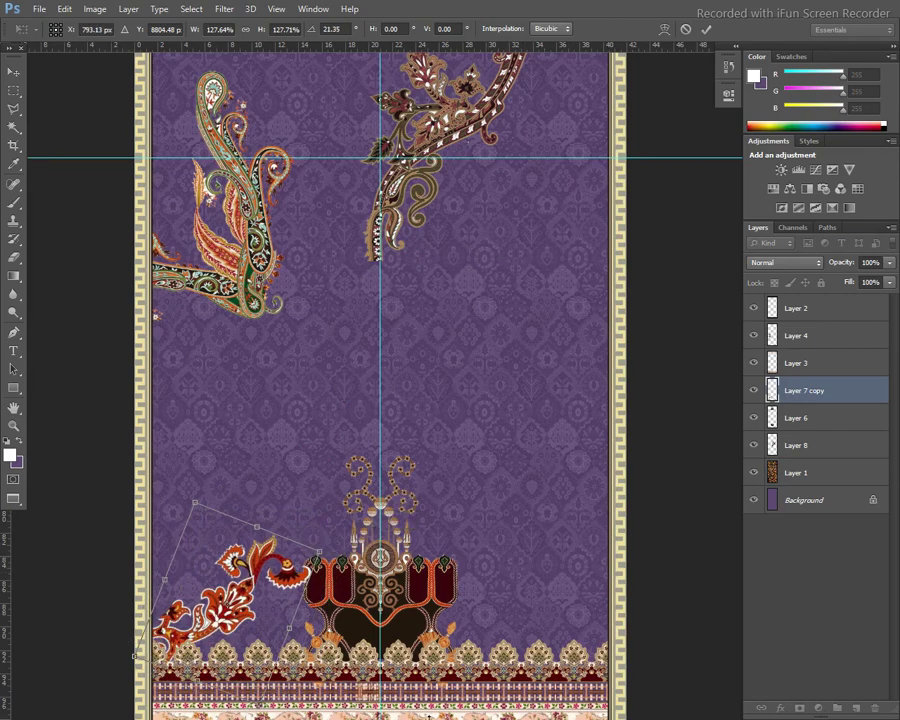
key("Return")
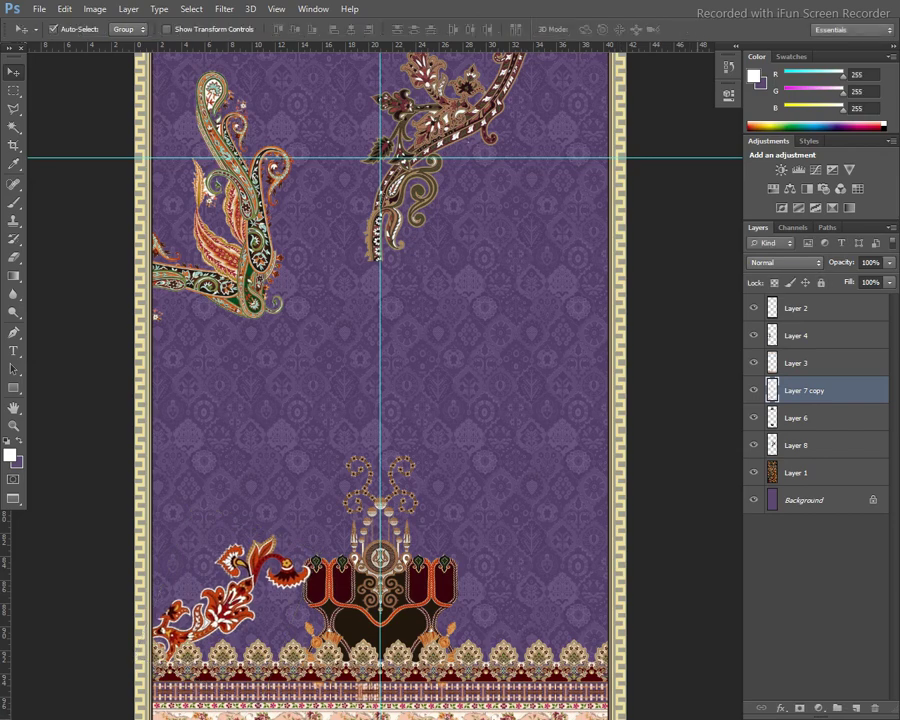
key("Left")
key("Left")
key("Up")
key("Up")
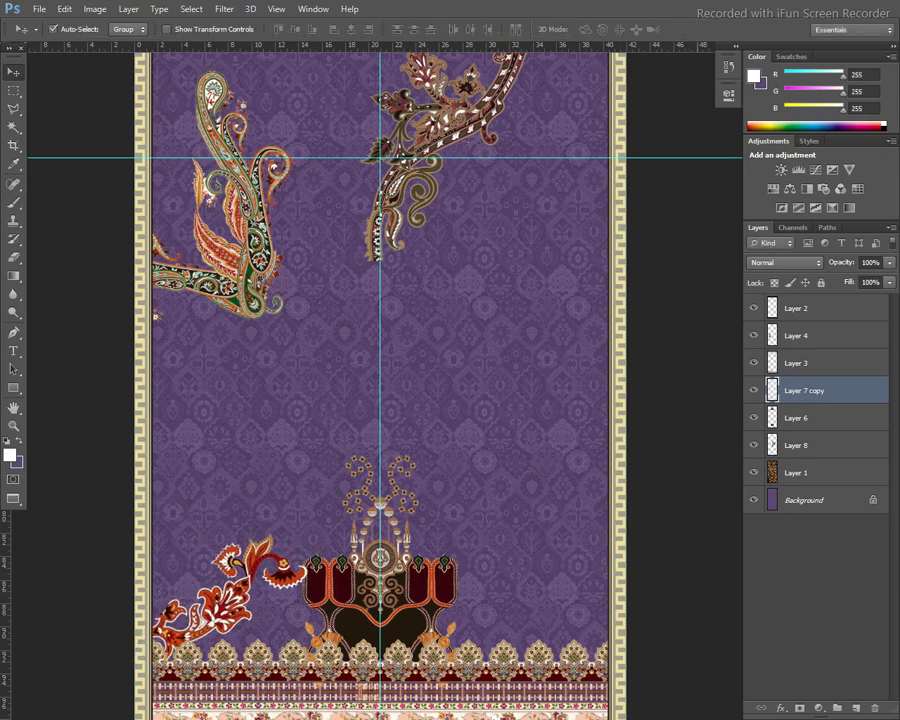
key("Left")
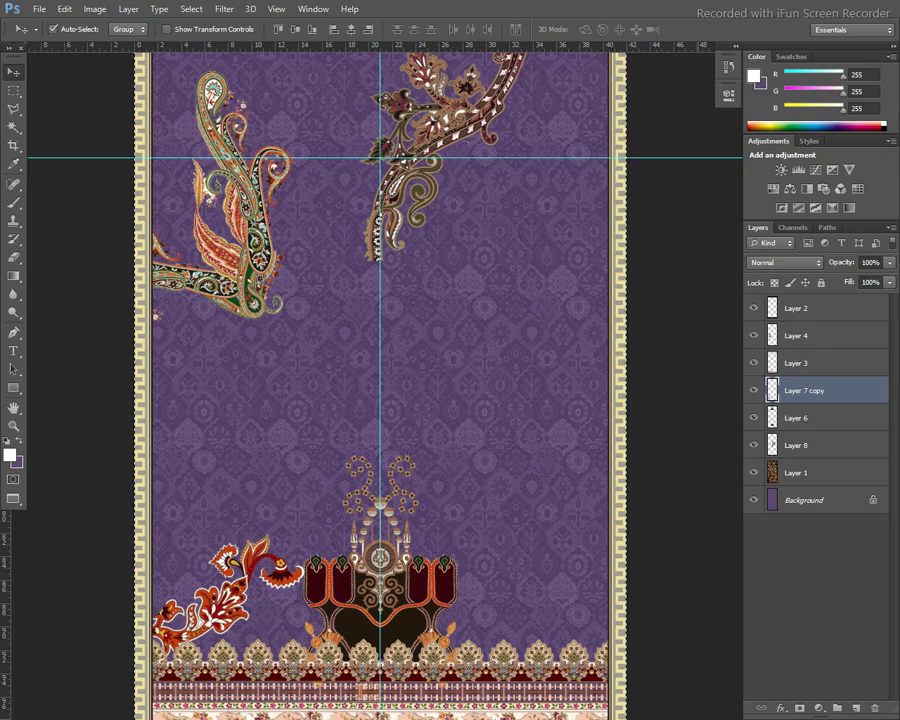
Step: Flip the floral copy horizontally onto the lower right and create empty Layer 9
left_click(64, 9)
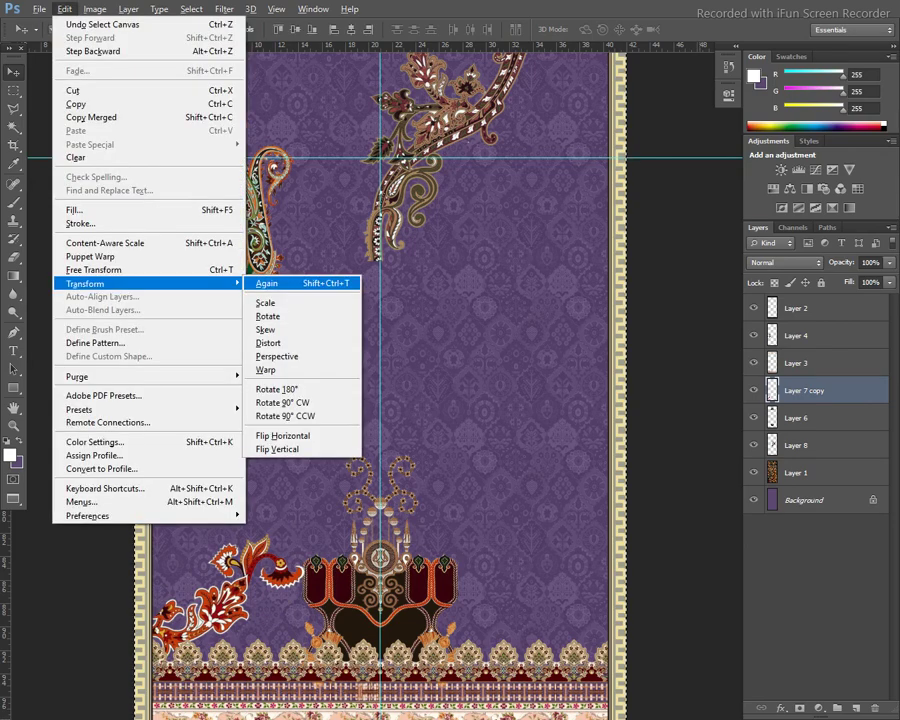
left_click(283, 435)
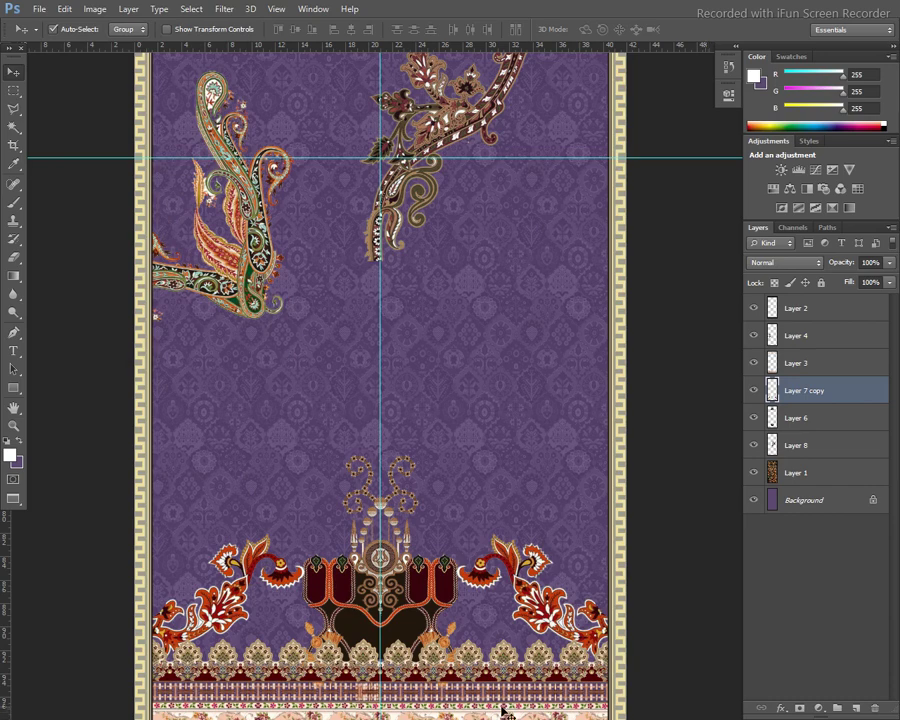
key("ctrl+shift+n")
left_click(590, 222)
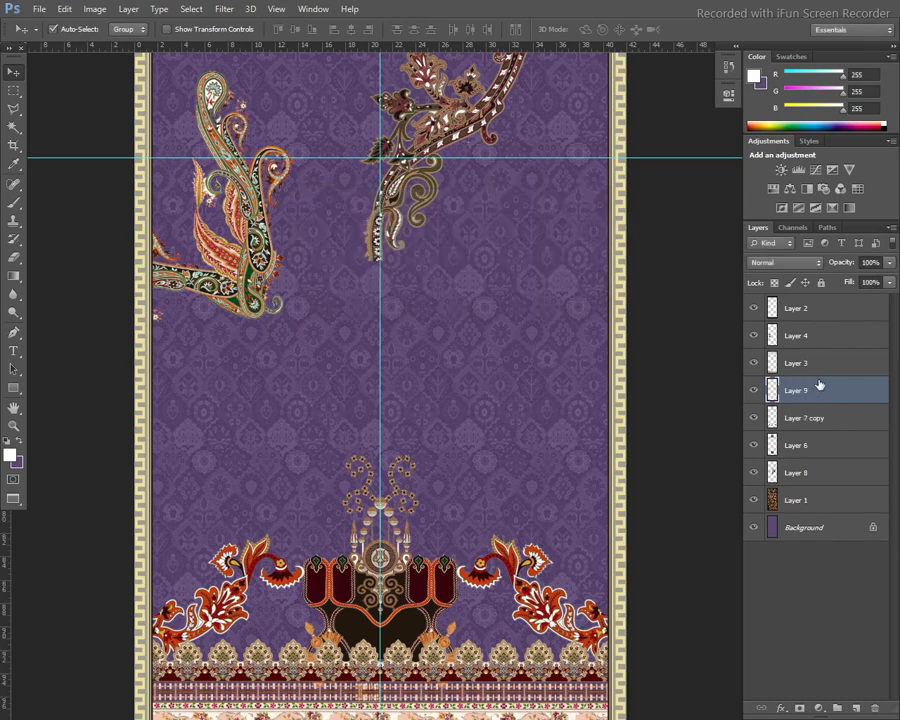
Step: Move Layer 9 beneath Layer 7 copy and lasso the area from the bottom medallion to the lower-right edge
key("ctrl+bracketleft")
key("l")
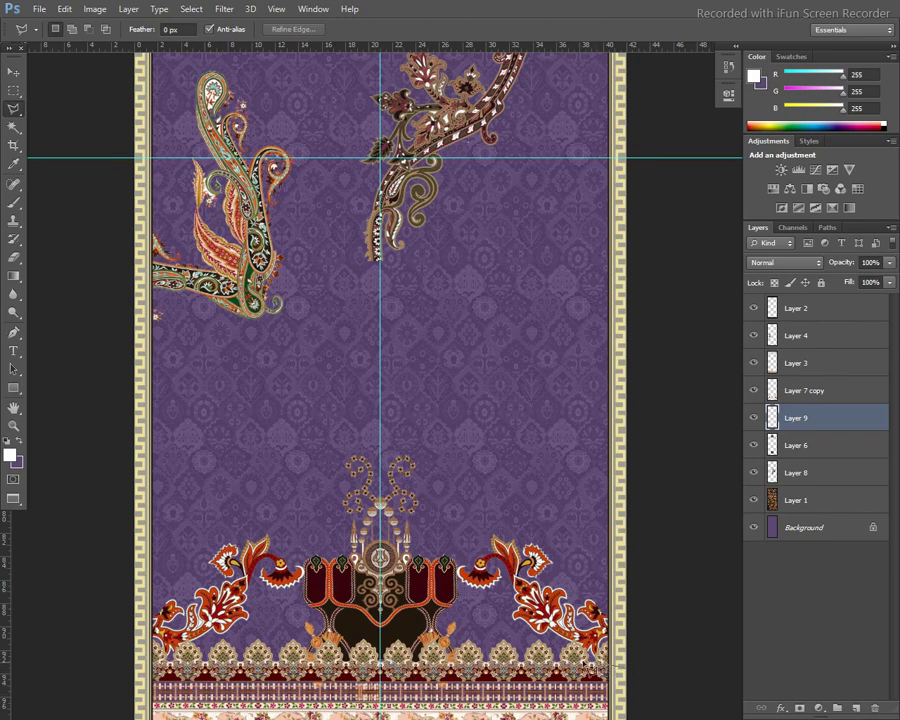
left_click(432, 463)
left_click(441, 528)
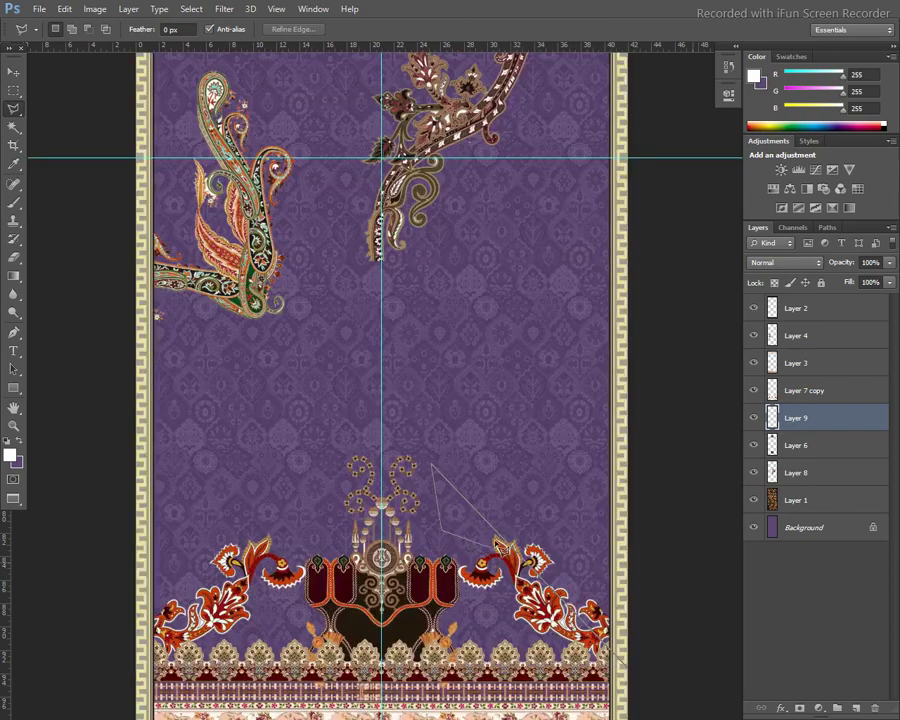
double_click(505, 545)
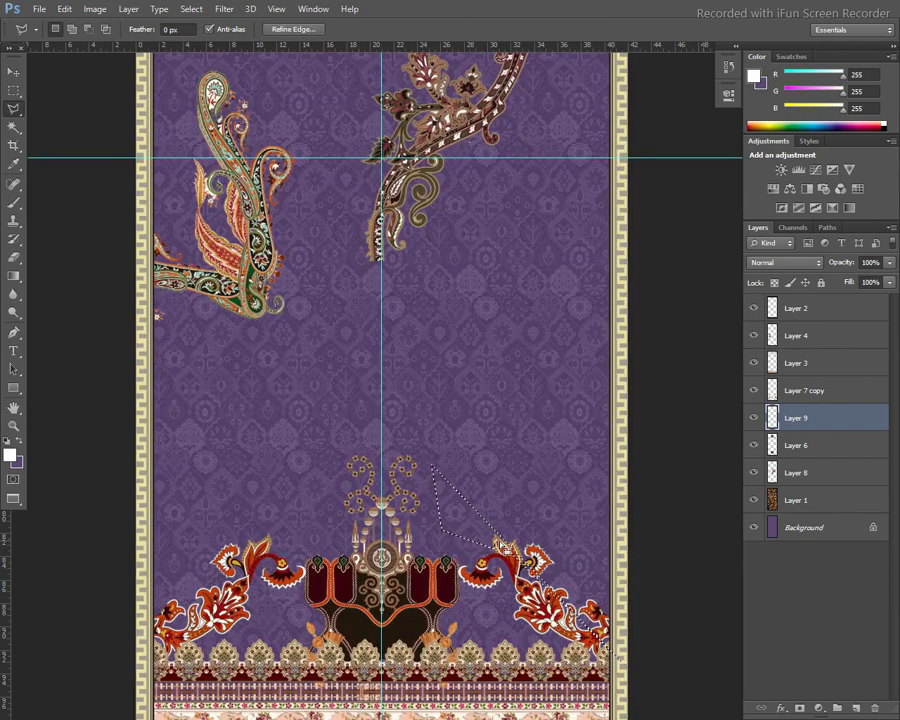
key("ctrl+d")
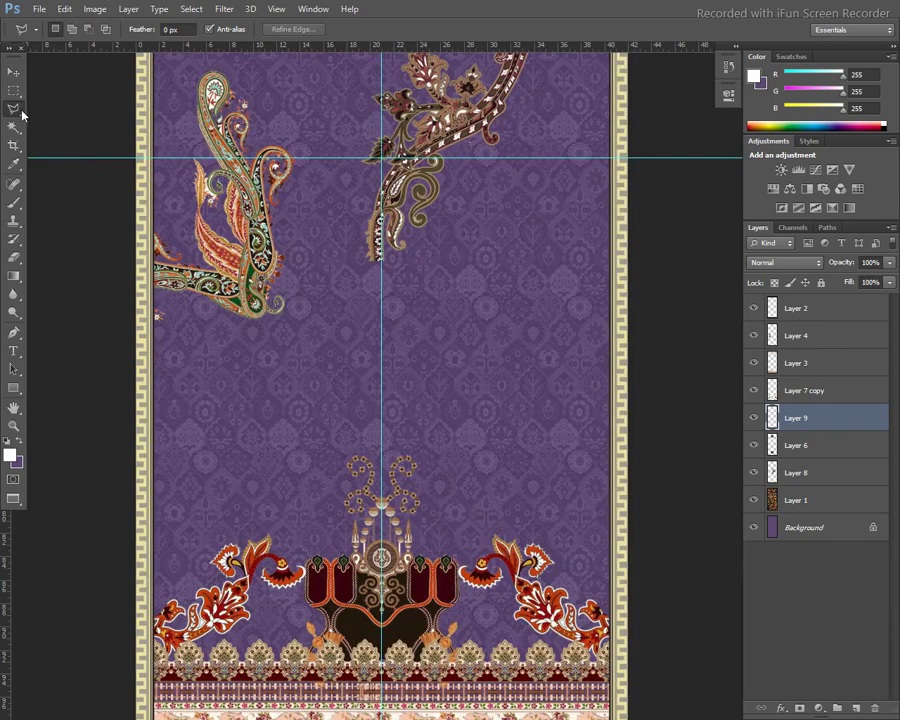
right_click(22, 112)
left_click(45, 78)
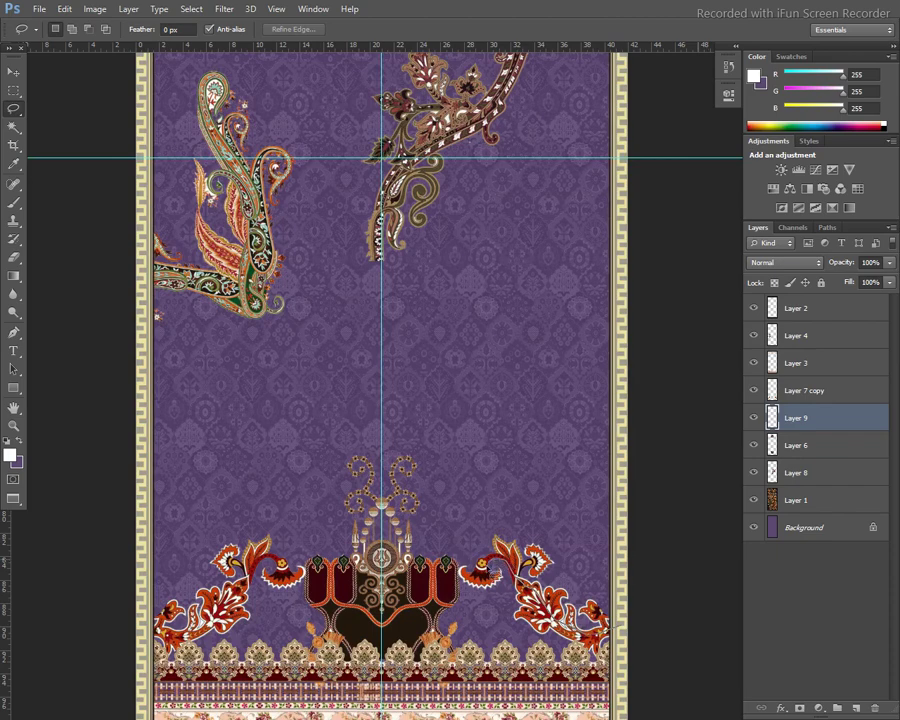
left_click_drag(485, 560, 690, 688)
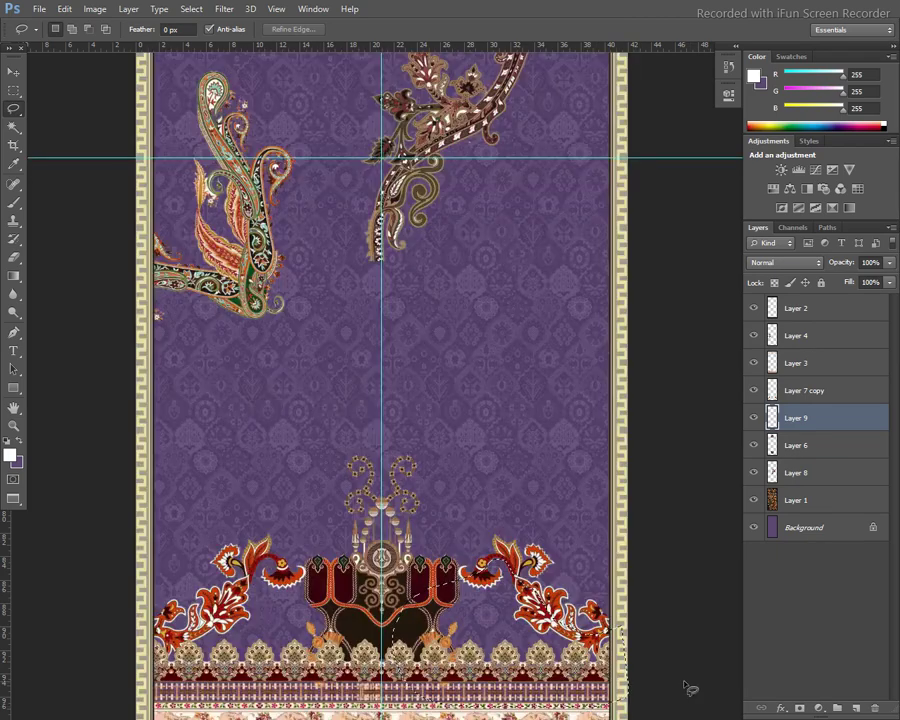
Step: Sample the tan colour from the other motif and fill the lower-right selection on Layer 9
key("f")
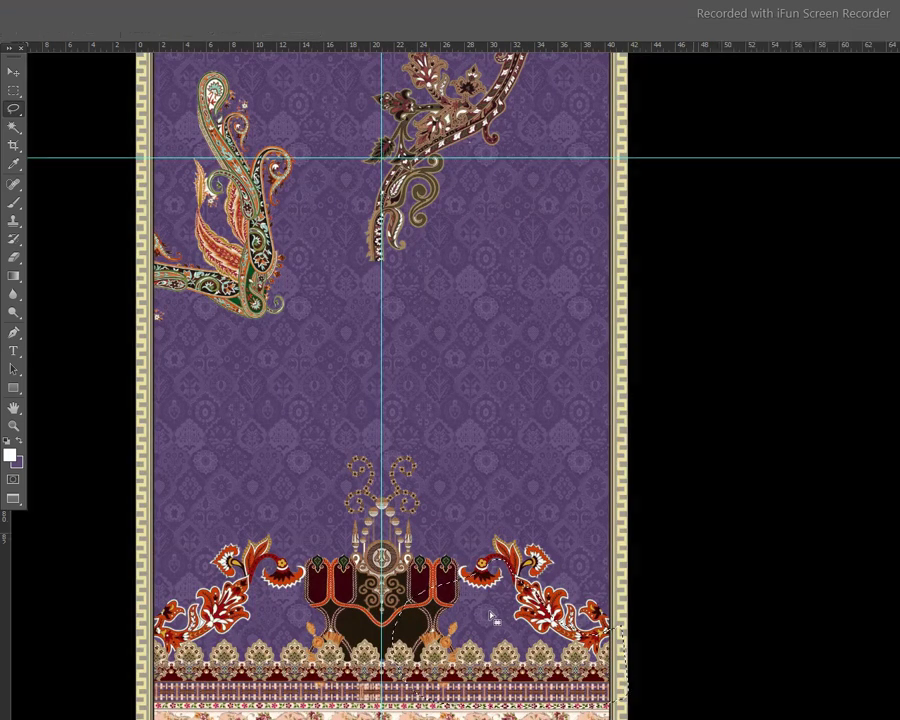
key("f")
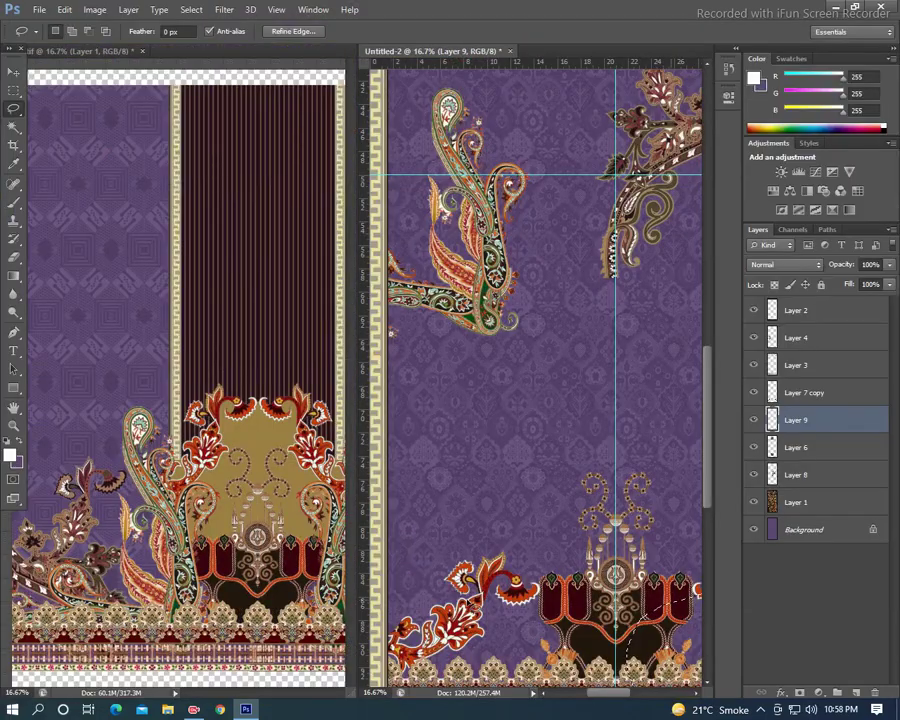
key("b")
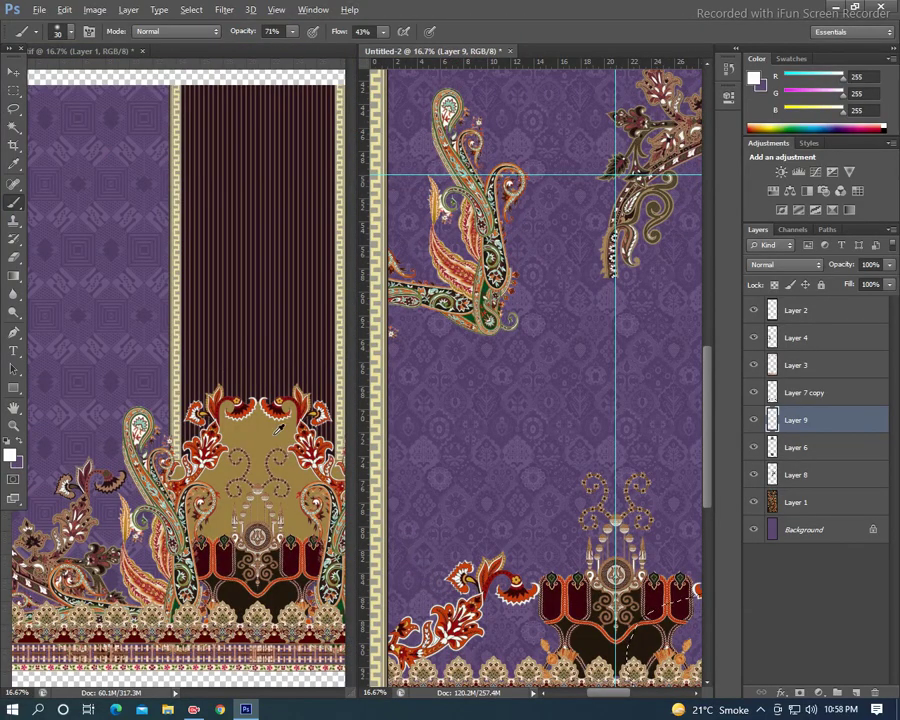
left_click(278, 427, "alt")
key("f")
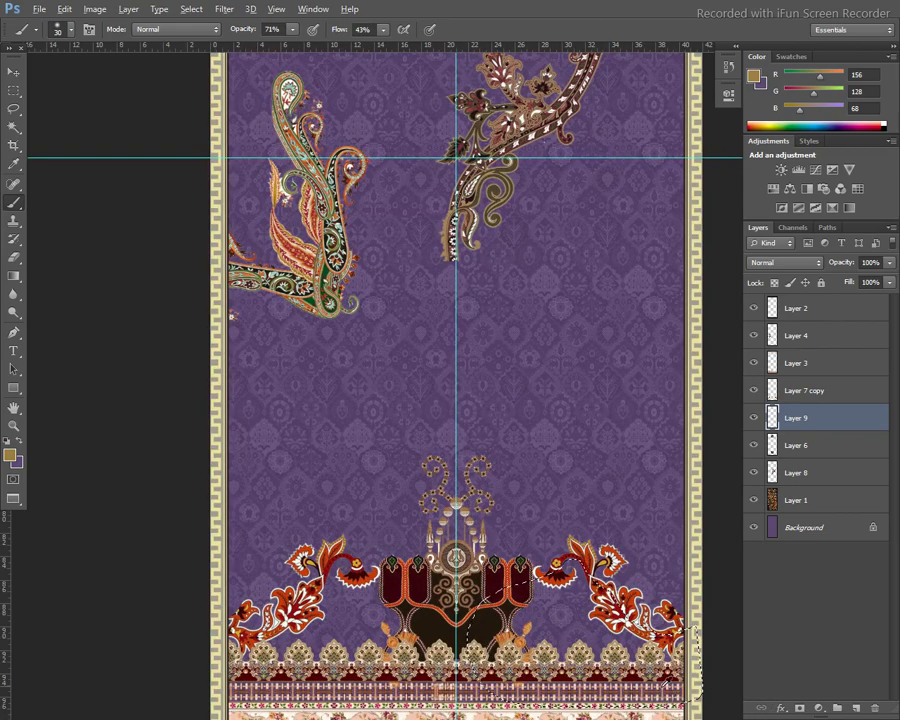
key("alt+BackSpace")
key("ctrl+d")
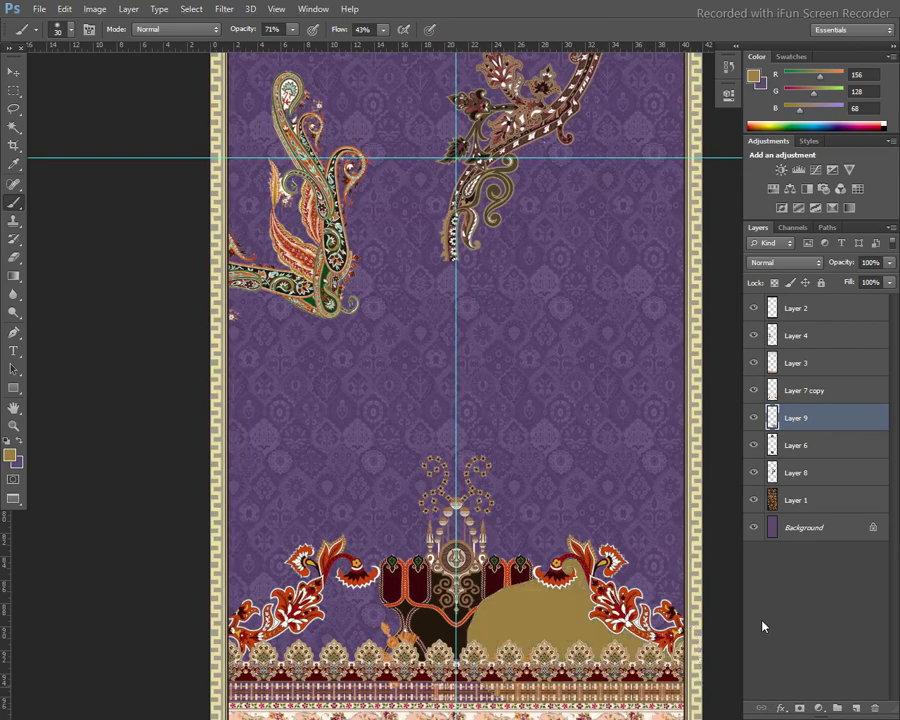
Step: Move Layer 9 below Layer 8 and flip the tan fill horizontally
left_click_drag(806, 419, 831, 480)
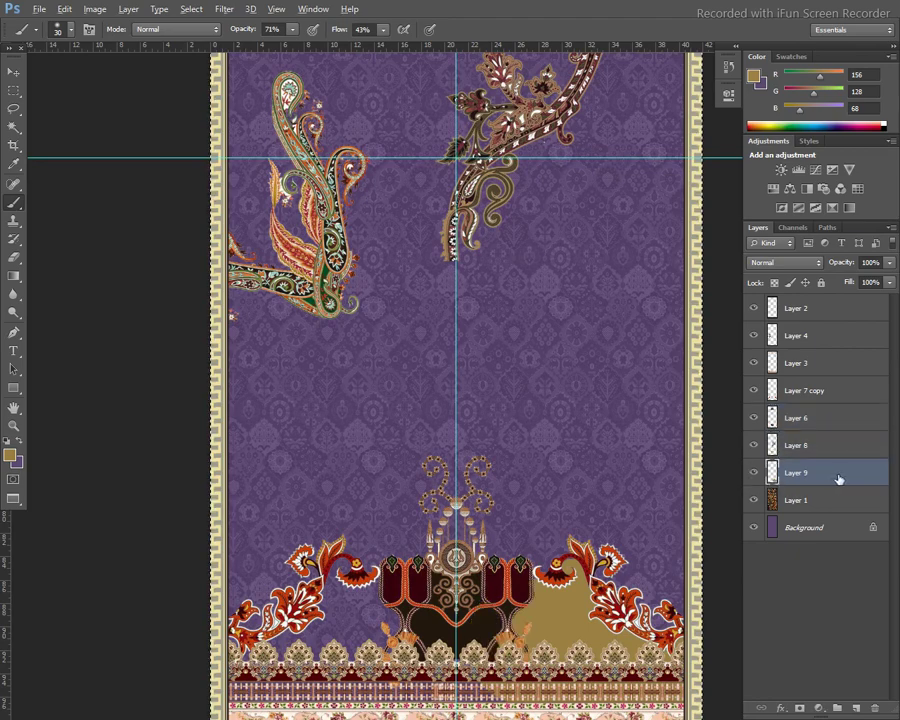
key("alt+e")
key("a")
key("h")
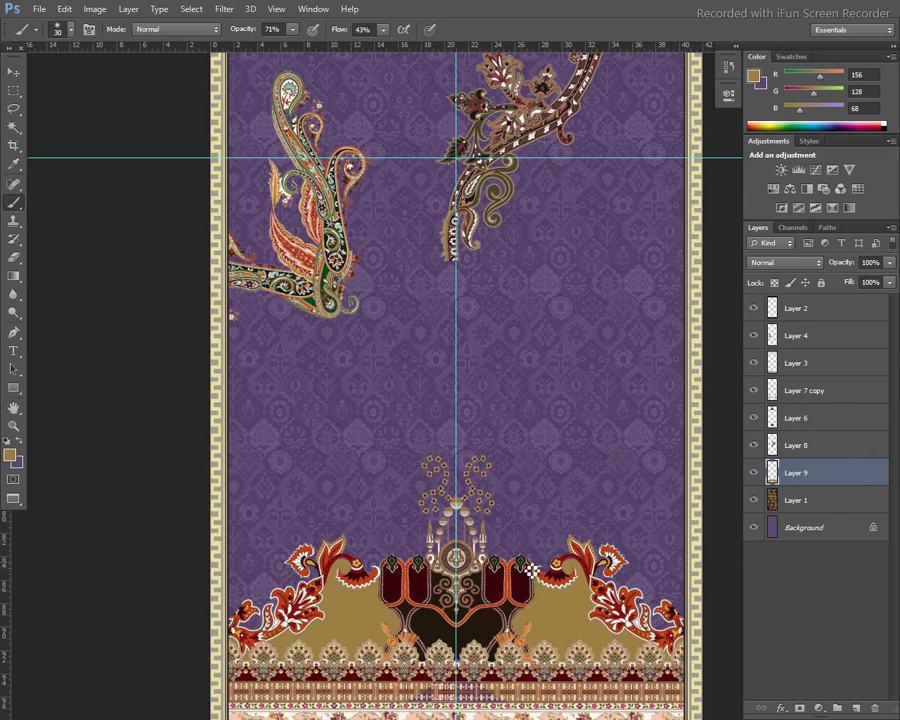
key("alt+e")
key("a")
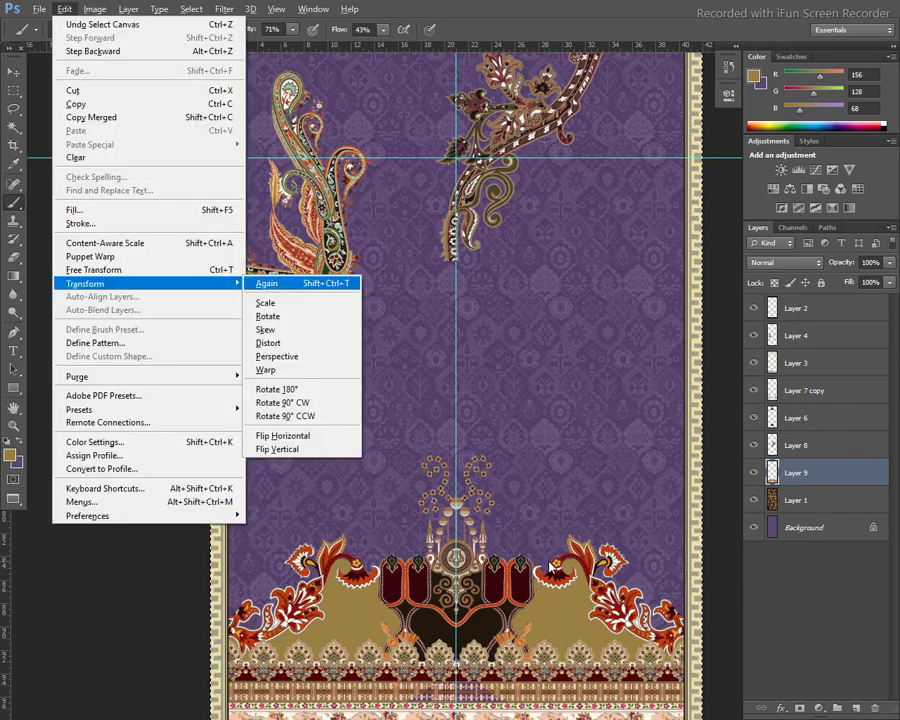
key("h")
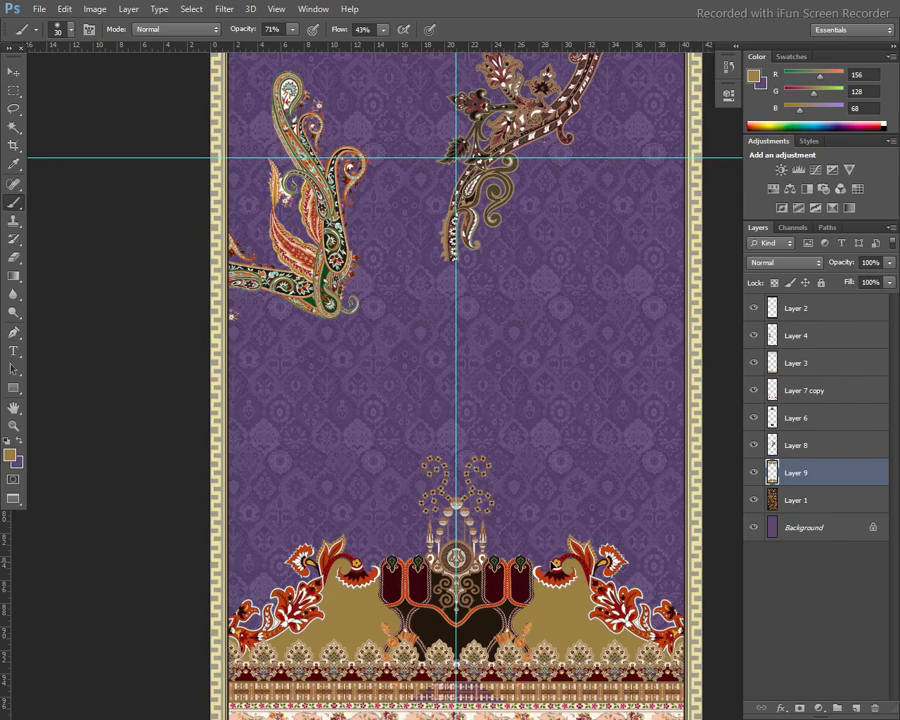
key("alt")
key("v")
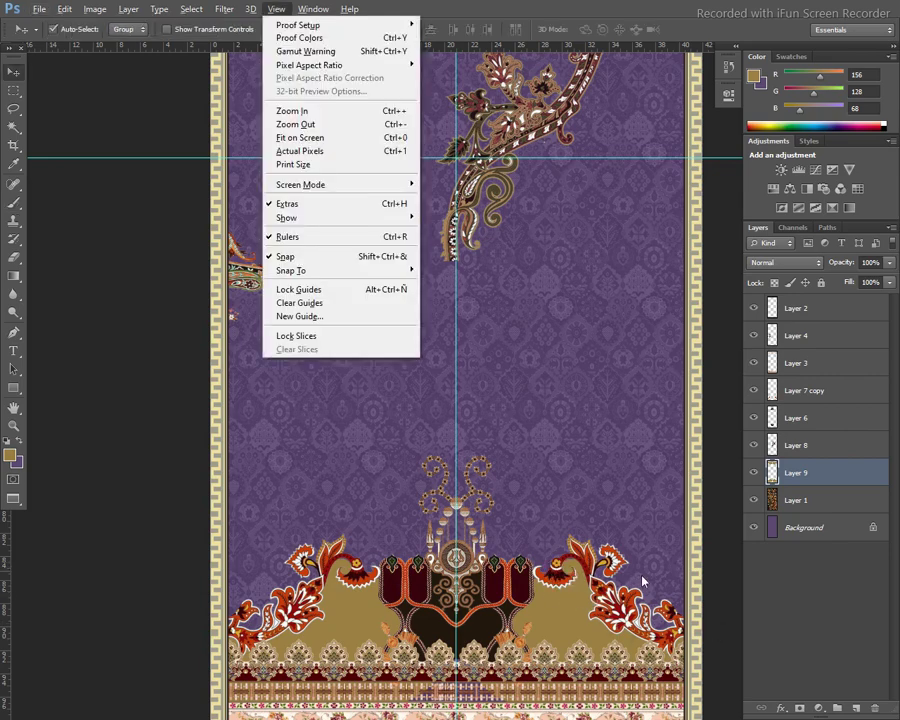
key("Escape")
left_click(592, 570)
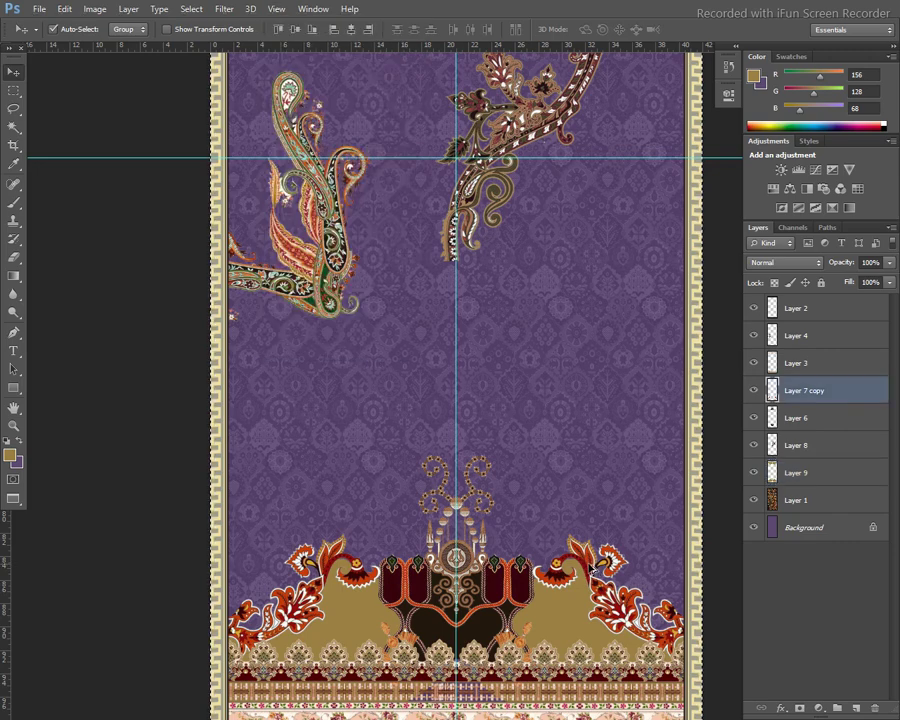
key("b")
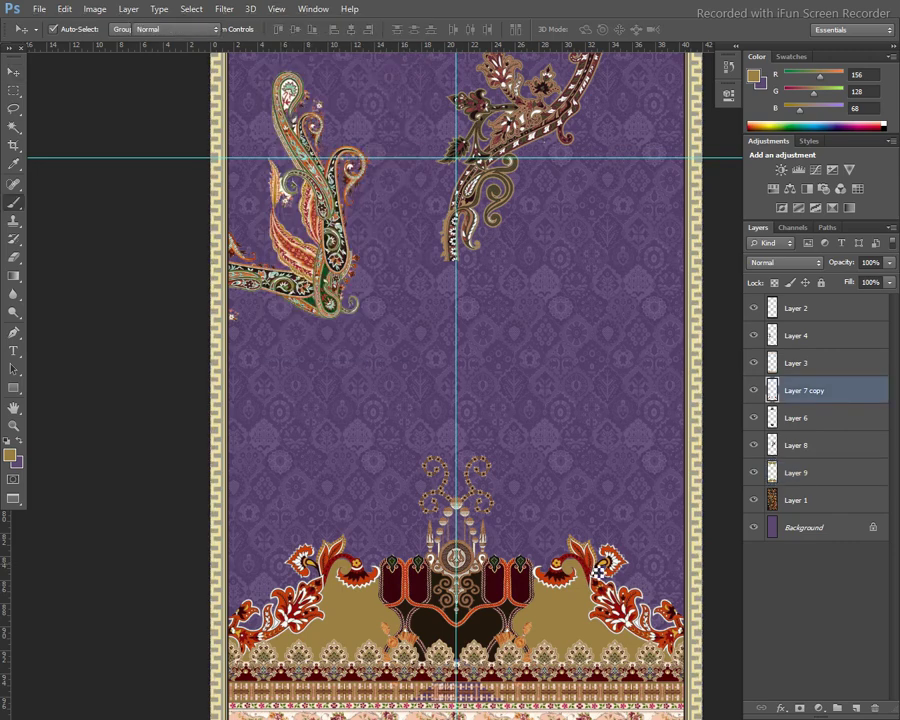
key("ctrl+minus")
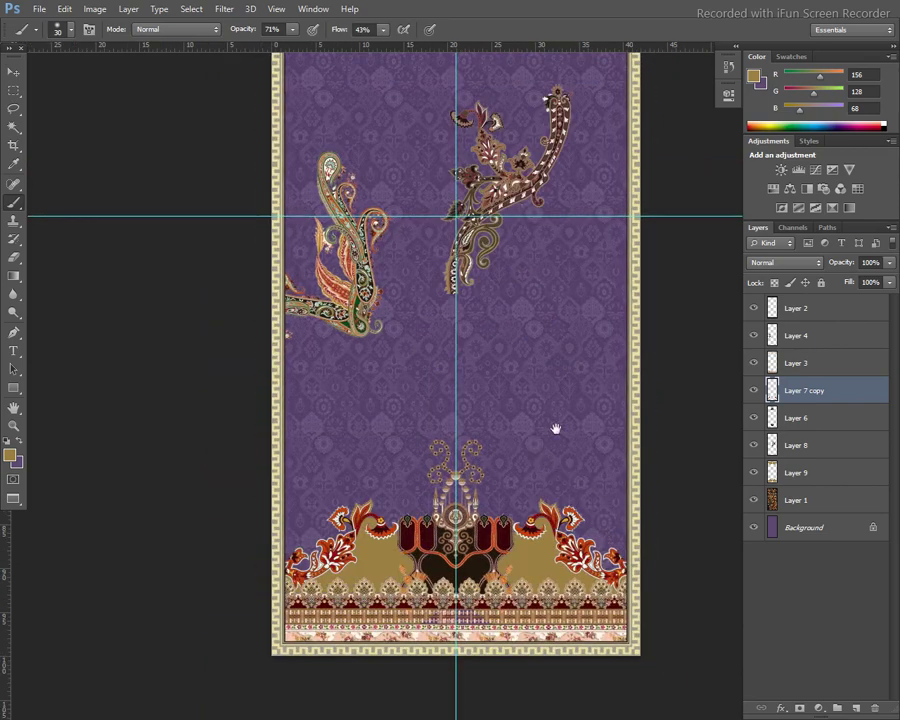
mouse_move(556, 429)
left_mouse_down()
mouse_move(550, 636)
mouse_move(541, 513)
left_mouse_up()
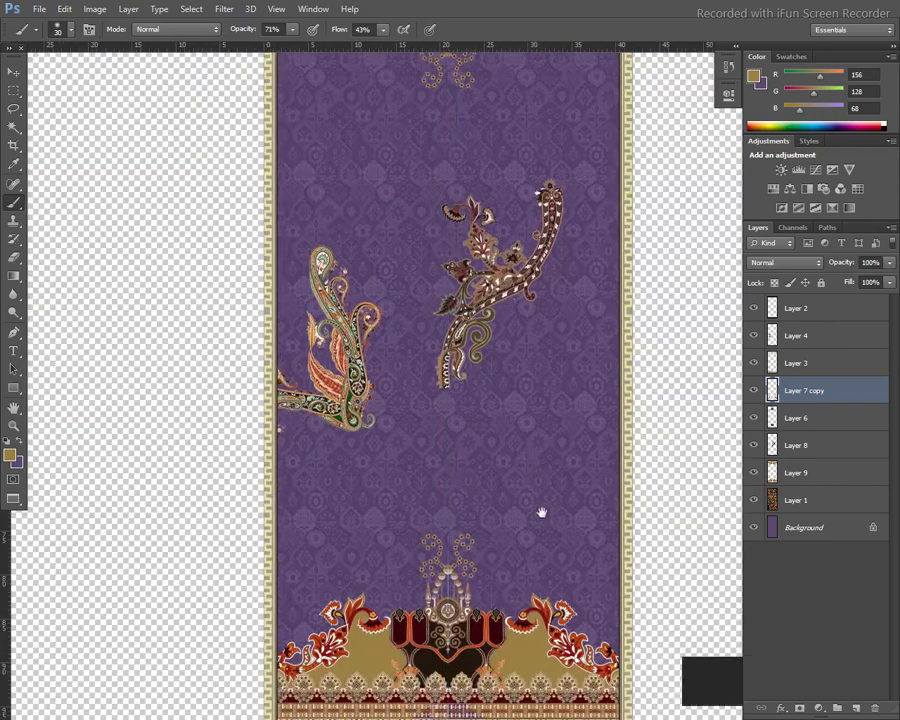
key("v")
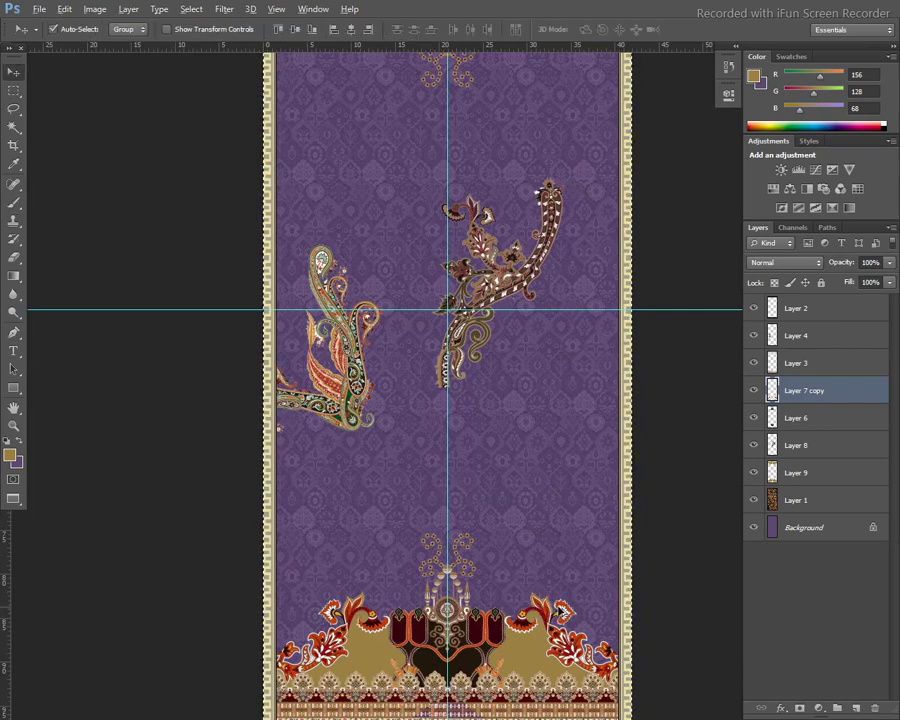
key("alt+e")
key("a")
key("Escape")
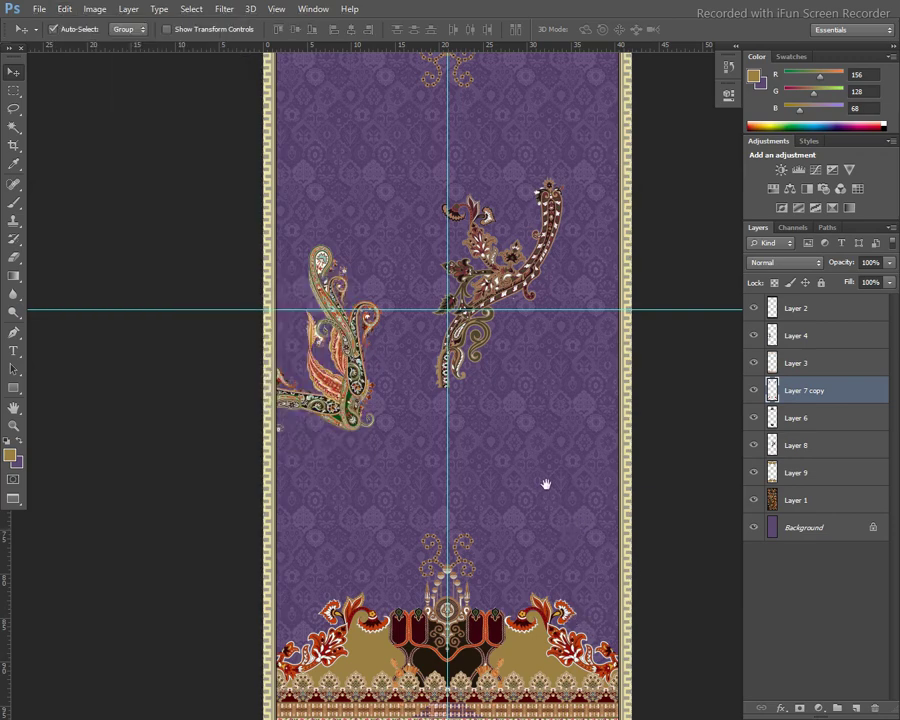
mouse_move(546, 484)
left_mouse_down()
mouse_move(573, 590)
mouse_move(527, 474)
left_mouse_up()
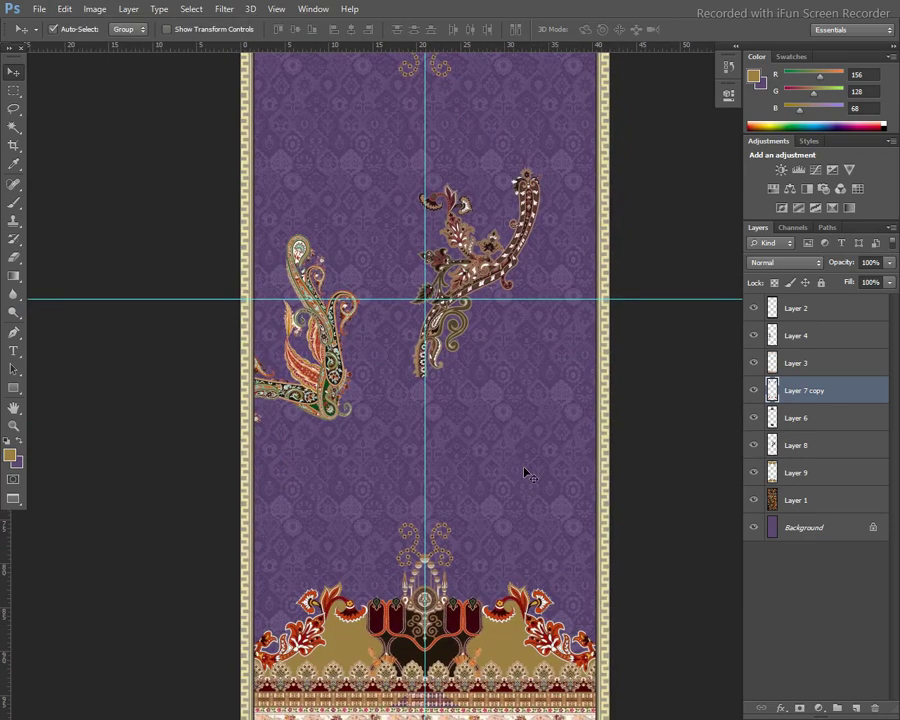
Step: Place the left paisley (Layer 4) in the bottom-left corner below Layer 8 and duplicate it
mouse_move(330, 353)
left_mouse_down()
mouse_move(352, 575)
mouse_move(538, 522)
mouse_move(558, 528)
mouse_move(337, 571)
mouse_move(322, 525)
mouse_move(286, 495)
mouse_move(267, 527)
mouse_move(254, 511)
mouse_move(283, 481)
mouse_move(290, 540)
left_mouse_up()
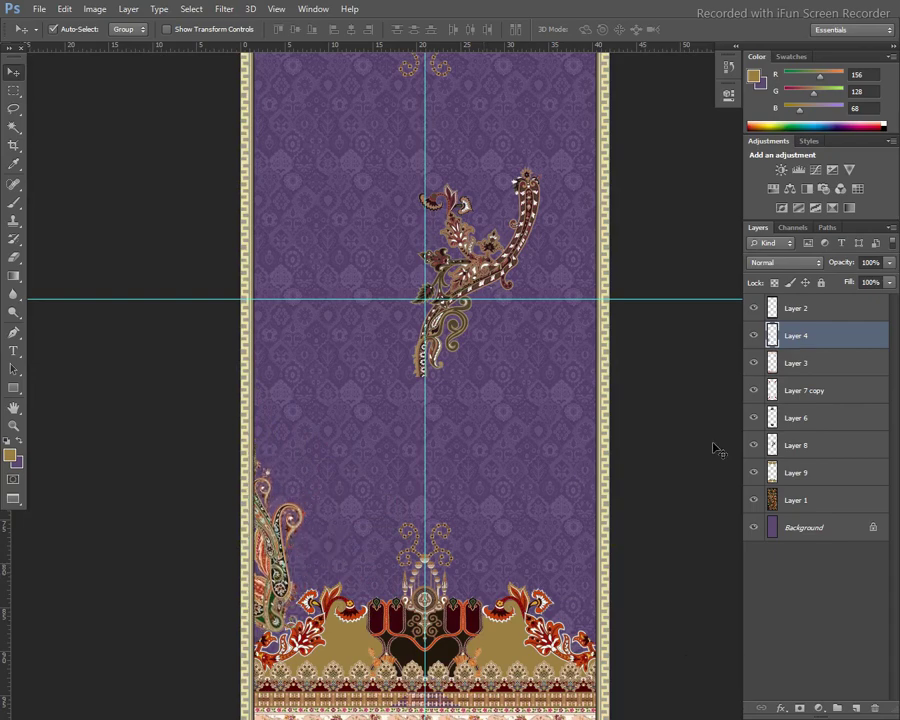
mouse_move(812, 363)
left_mouse_down()
mouse_move(830, 474)
mouse_move(828, 460)
left_mouse_up()
left_click_drag(280, 515, 302, 535)
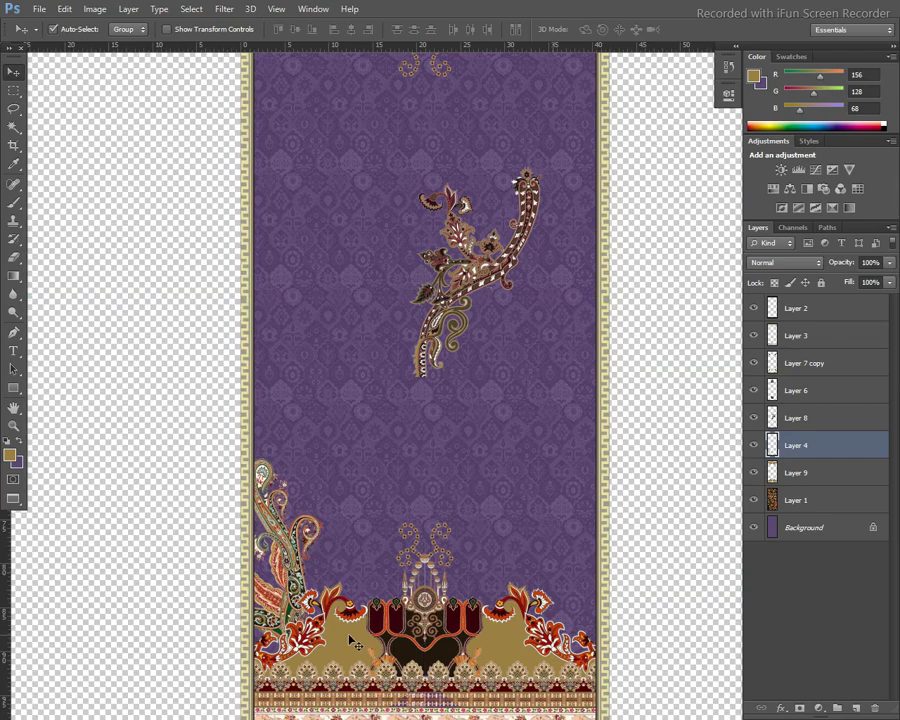
left_click_drag(350, 642, 352, 640)
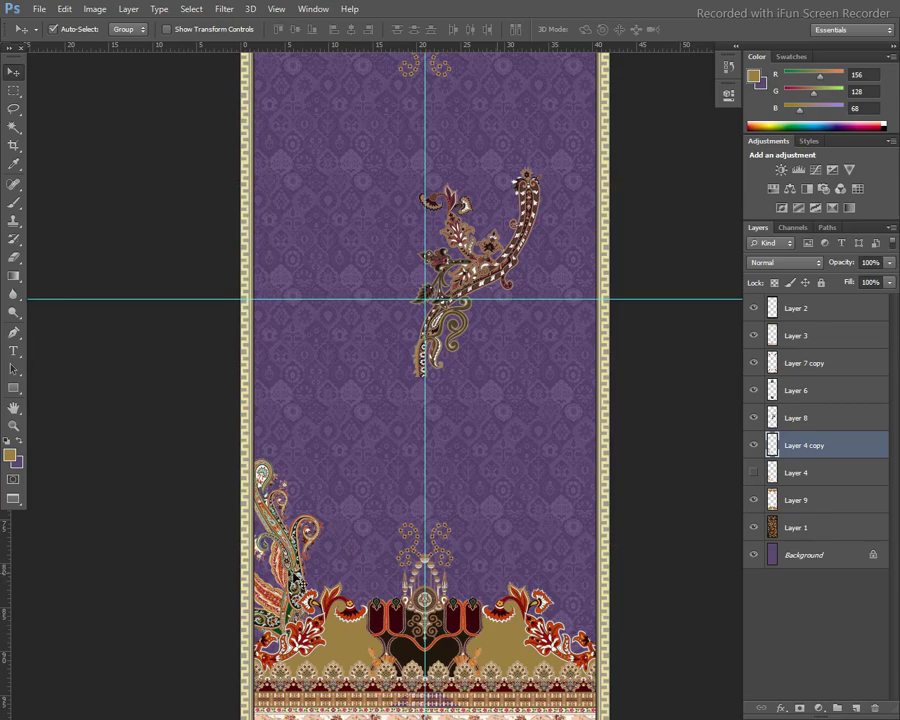
mouse_move(305, 578)
left_mouse_down()
mouse_move(306, 533)
mouse_move(297, 566)
left_mouse_up()
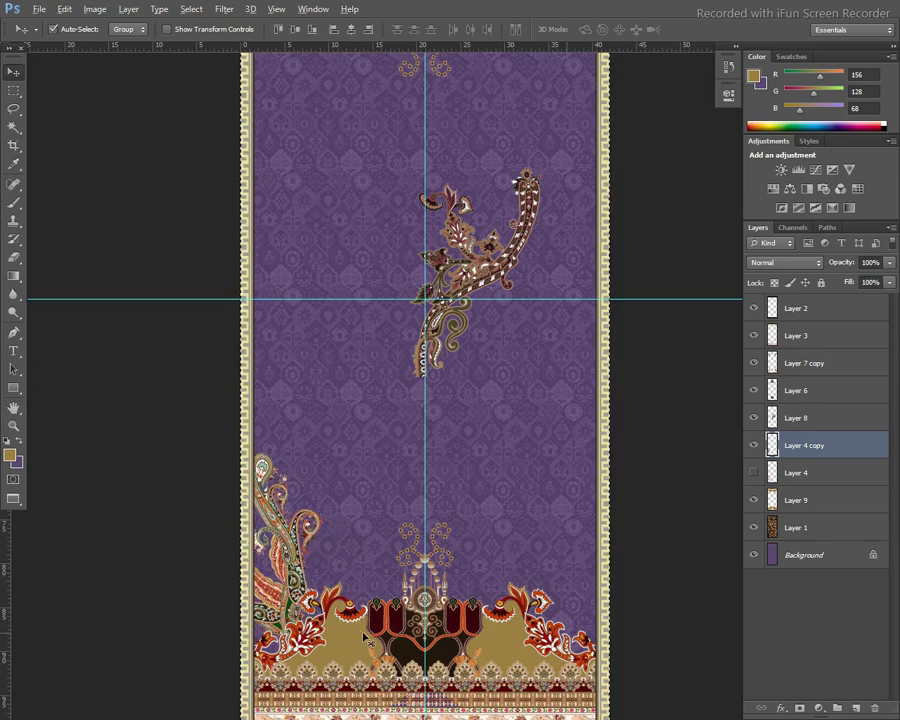
Step: Flip the paisley copies horizontally and vertically to fill the remaining corners
key("alt+e")
key("a")
key("Return")
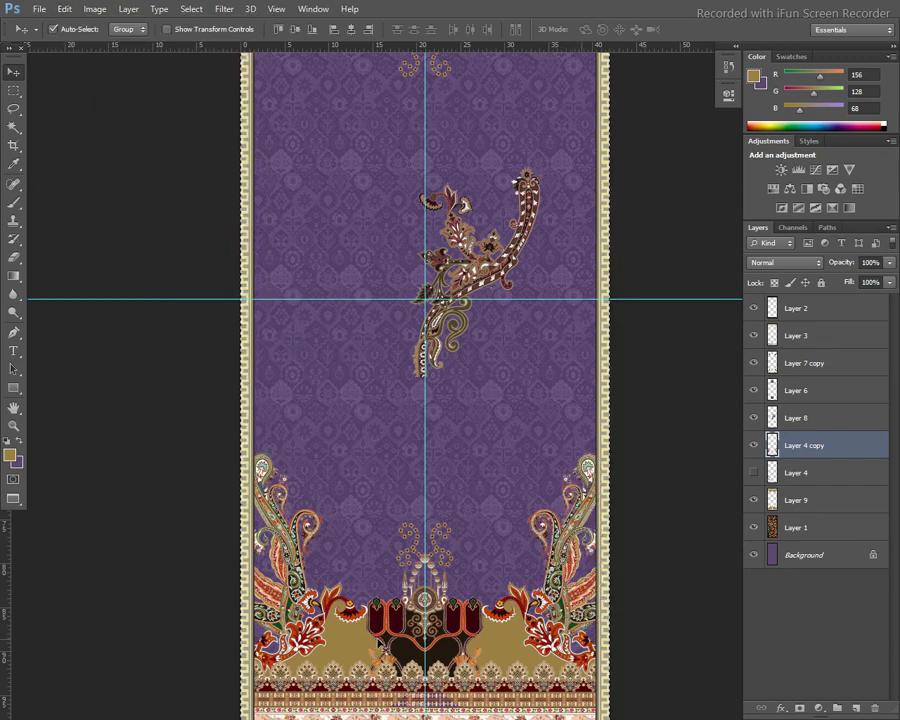
key("alt+e")
key("a")
key("Return")
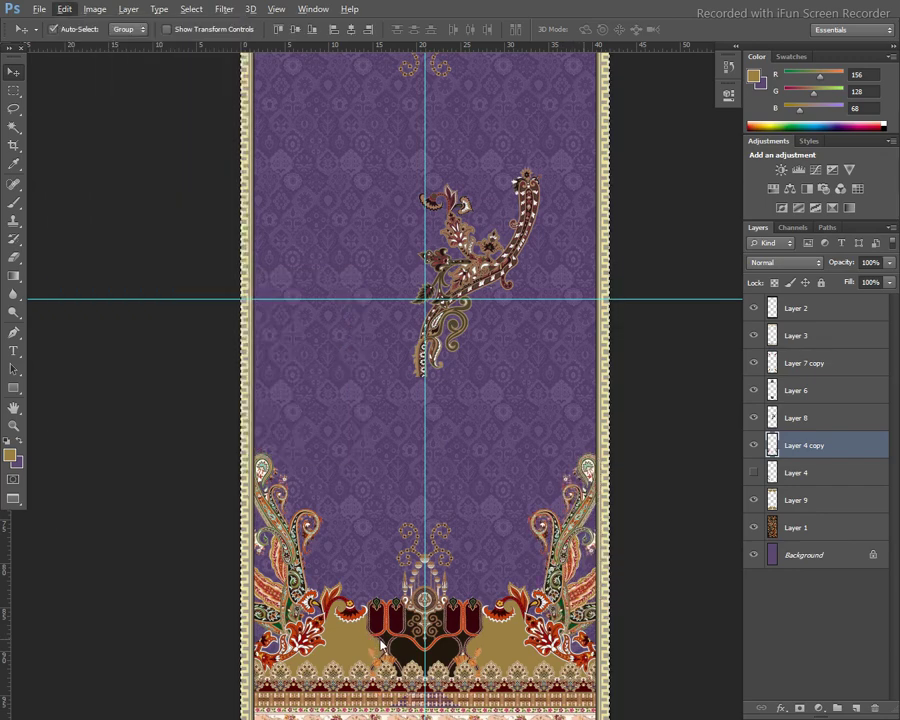
Step: Deselect the corner paisleys and move the central paisley spray against the left border
key("ctrl+d")
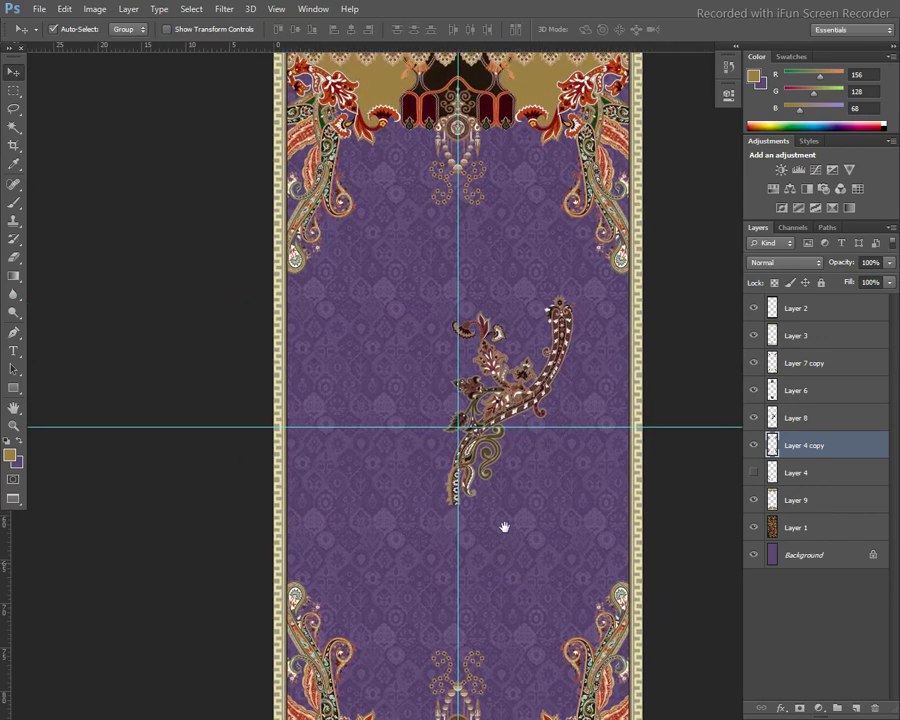
left_click_drag(474, 428, 494, 505)
left_click_drag(508, 305, 355, 370)
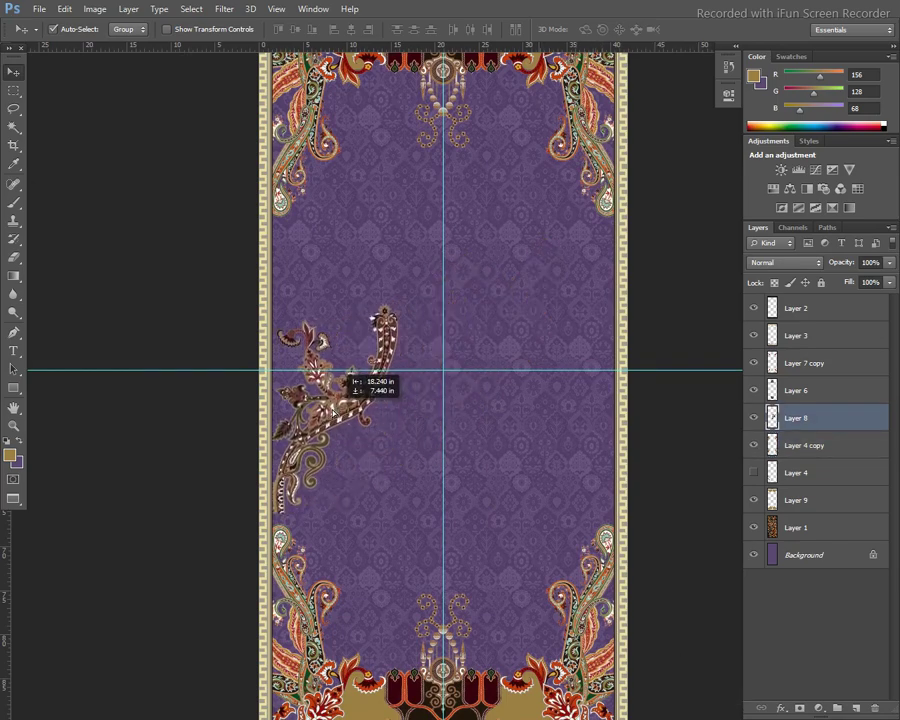
left_click_drag(358, 372, 329, 410)
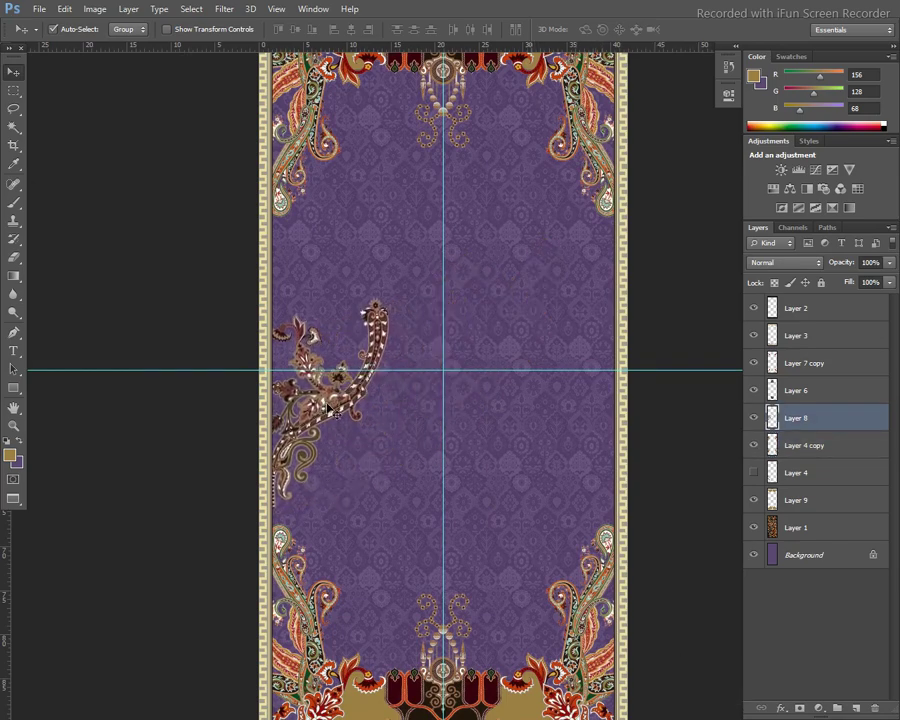
Step: Rotate the paisley spray -31° and centre it where the guides cross
key("ctrl+t")
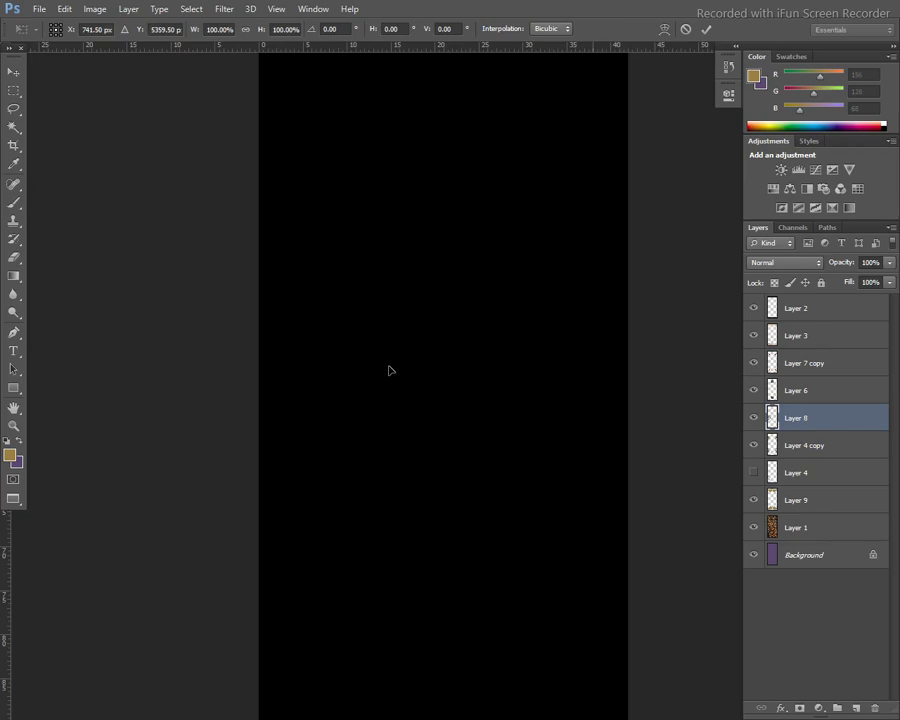
key("Return")
key("ctrl+t")
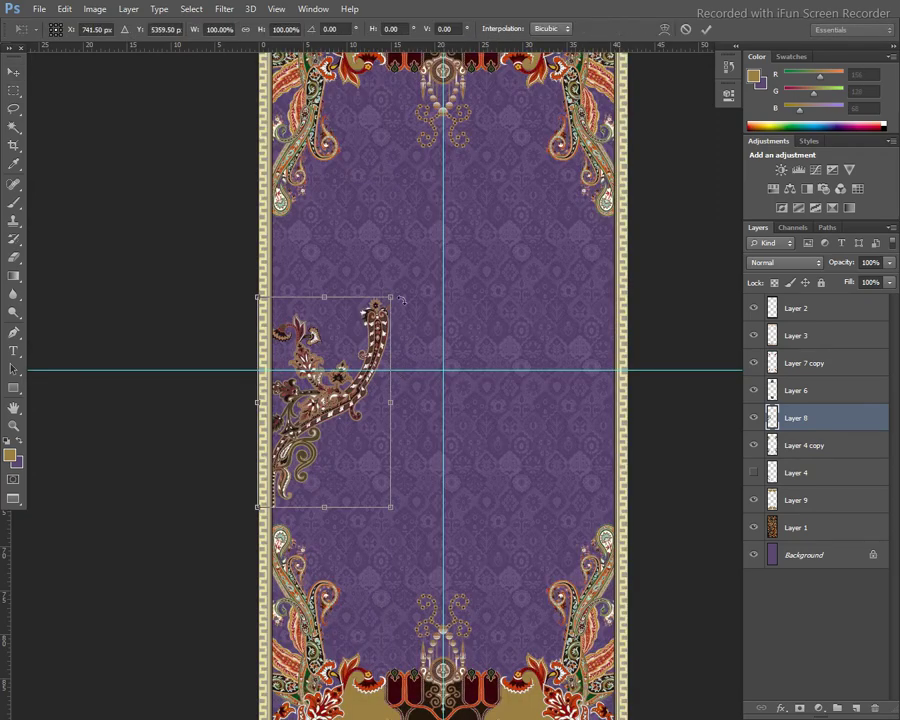
left_click_drag(401, 298, 357, 321)
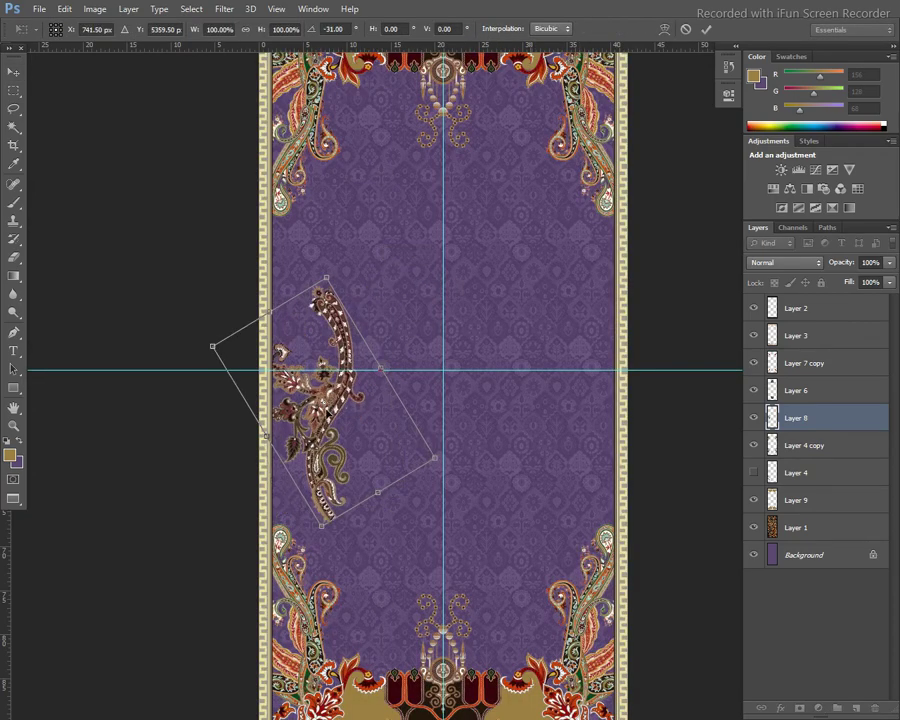
mouse_move(326, 400)
left_mouse_down()
mouse_move(278, 394)
mouse_move(288, 428)
mouse_move(276, 428)
mouse_move(447, 375)
left_mouse_up()
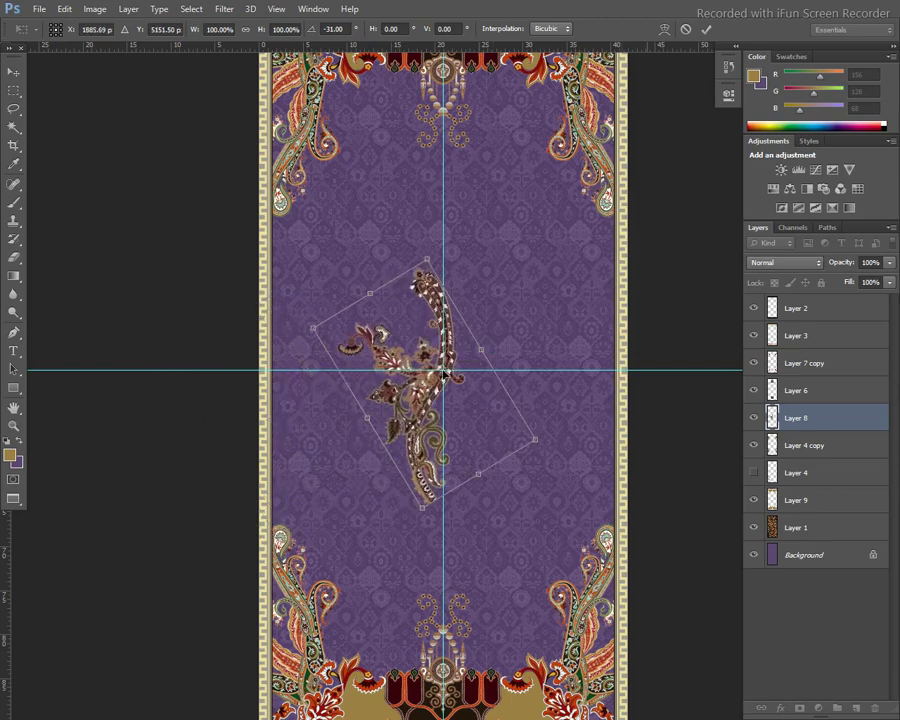
key("Return")
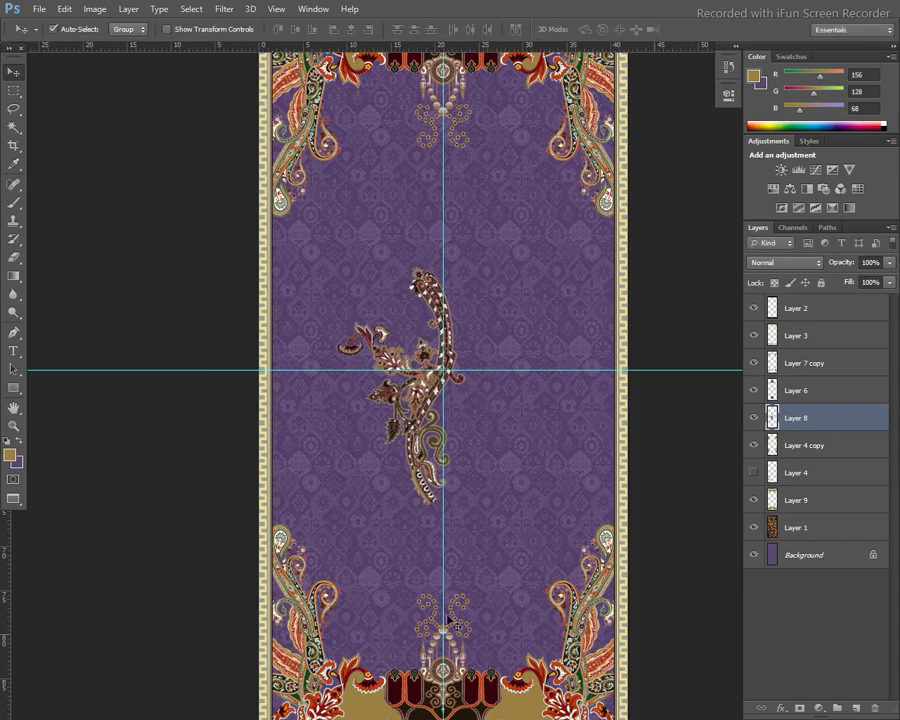
left_click_drag(513, 508, 507, 490)
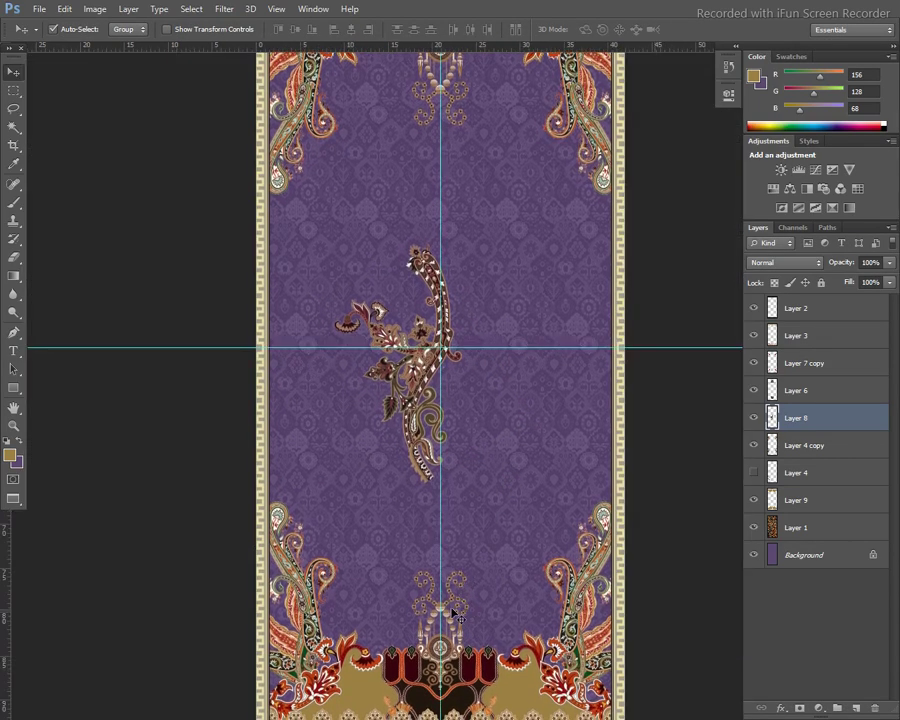
left_click(456, 607)
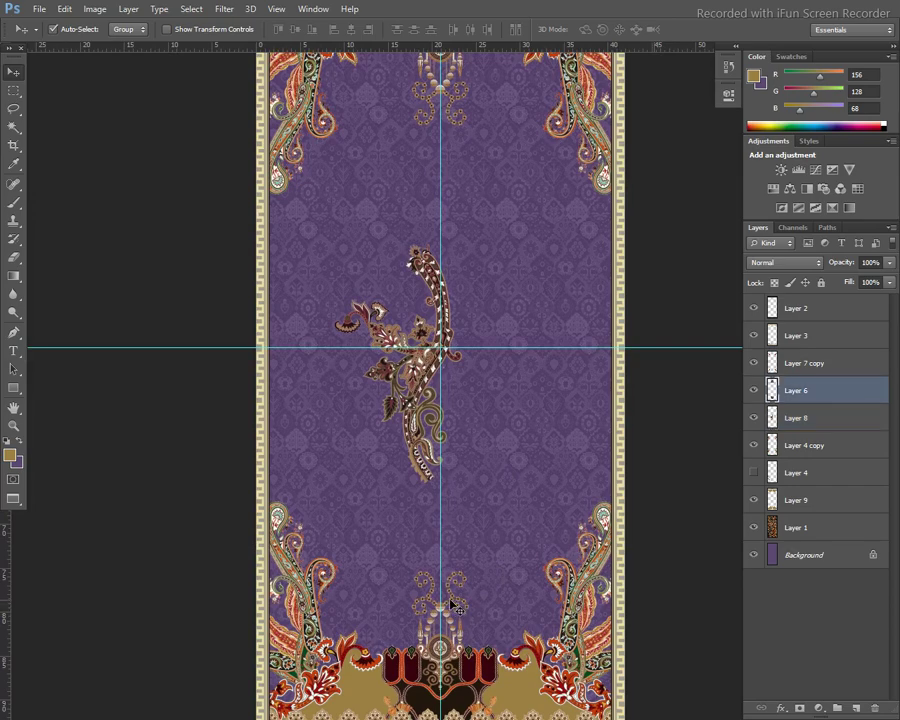
Step: Copy the small bead ornament onto its own layer and move it onto the purple field
key("m")
left_click_drag(400, 538, 489, 643)
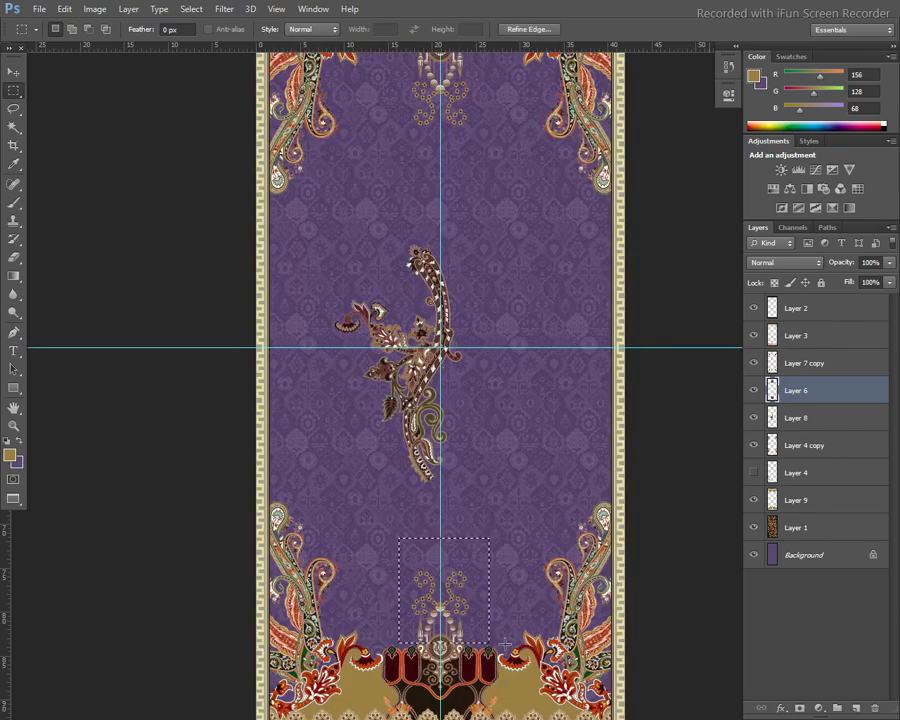
key("ctrl+j")
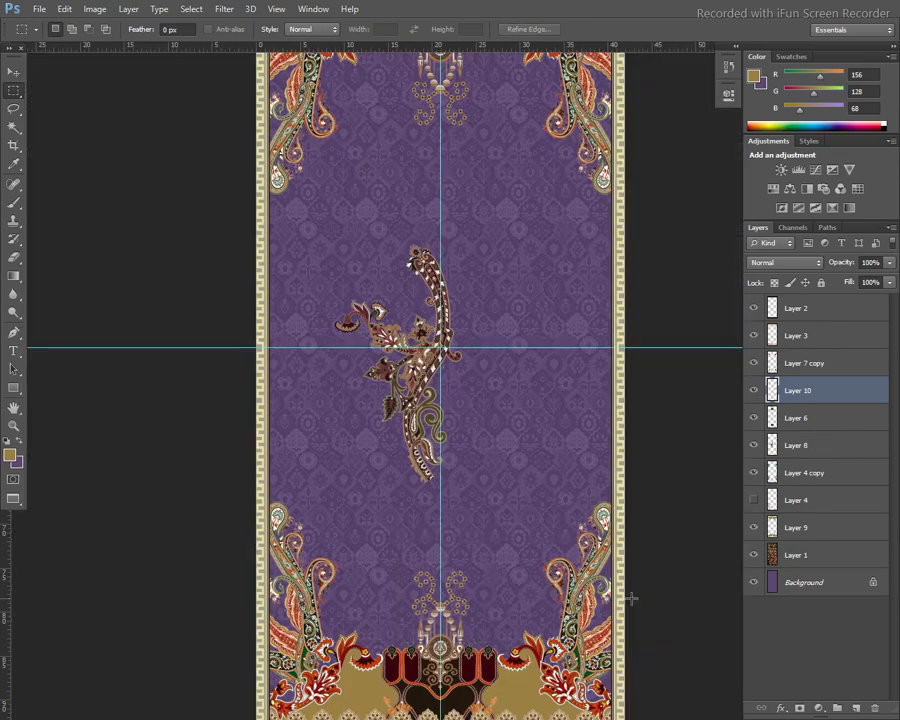
key("v")
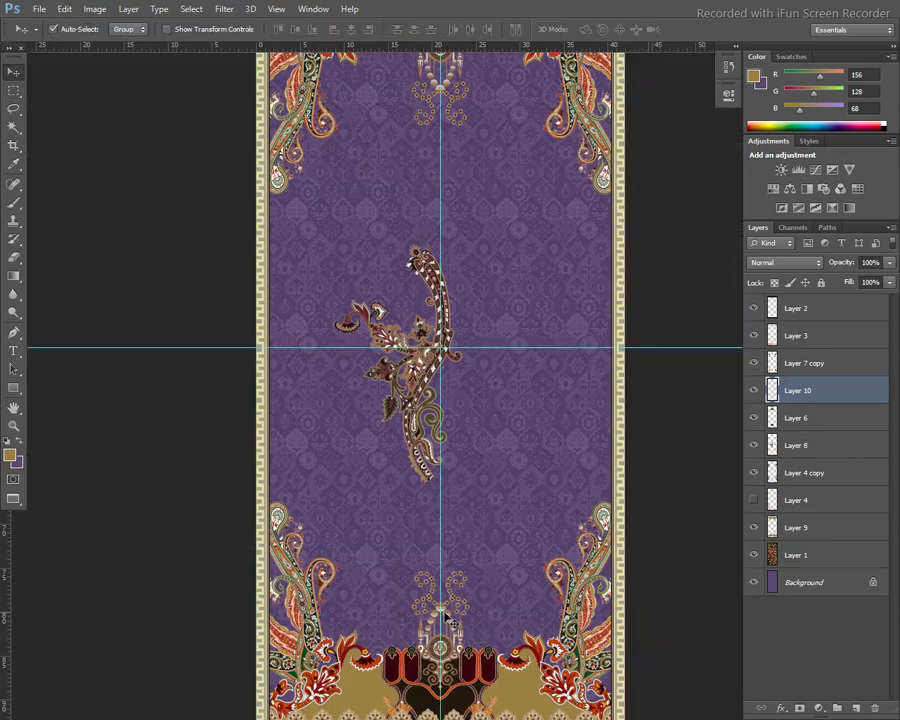
left_click_drag(446, 606, 526, 416)
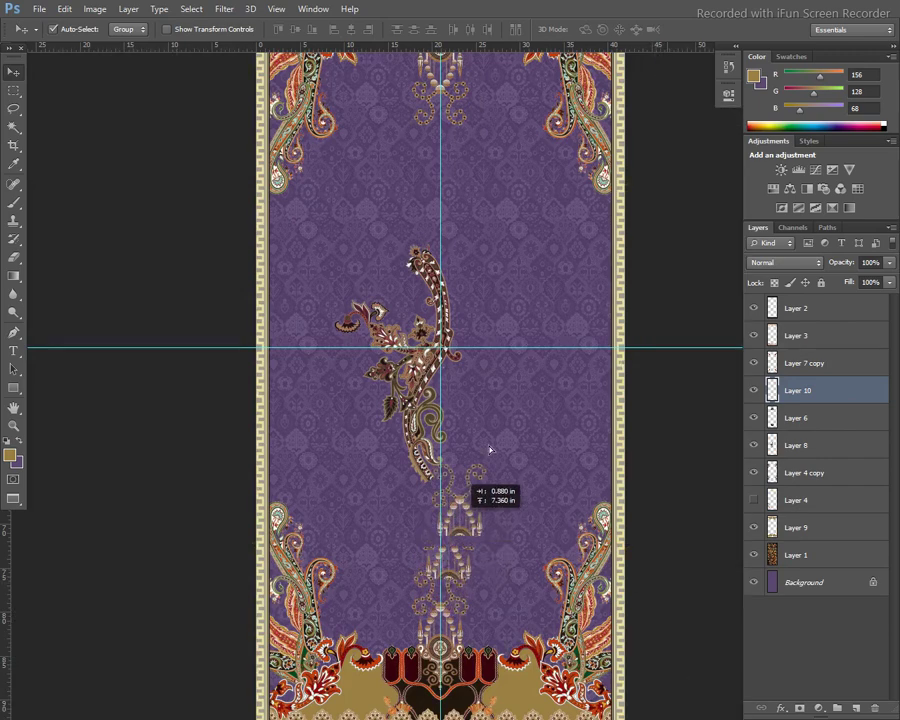
Step: Rotate the bead motif 90° counter-clockwise and place it against the right border
key("ctrl+t")
right_click(539, 478)
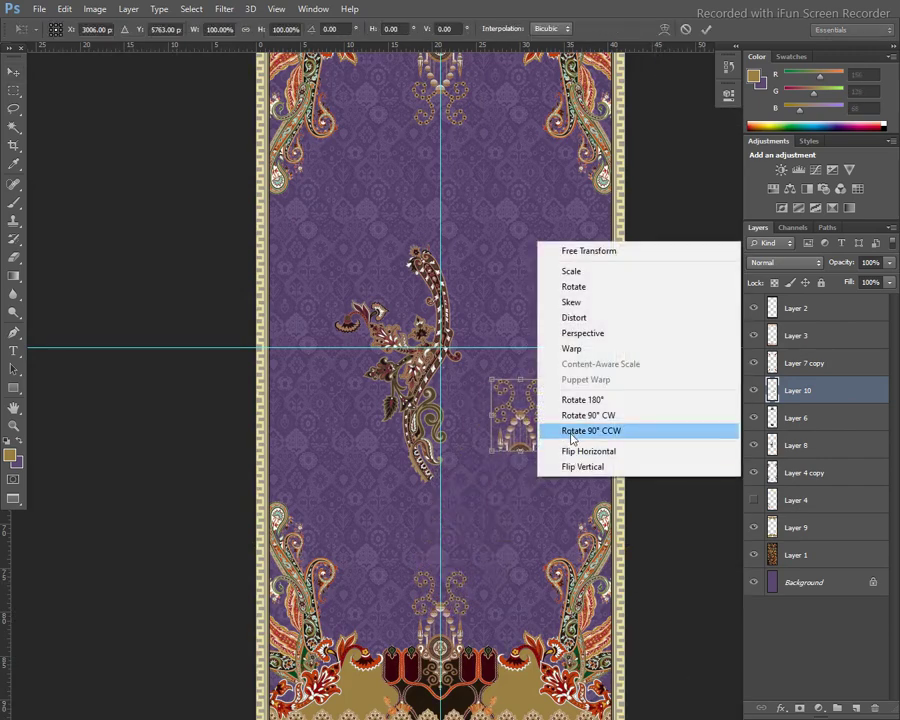
left_click(591, 431)
key("Return")
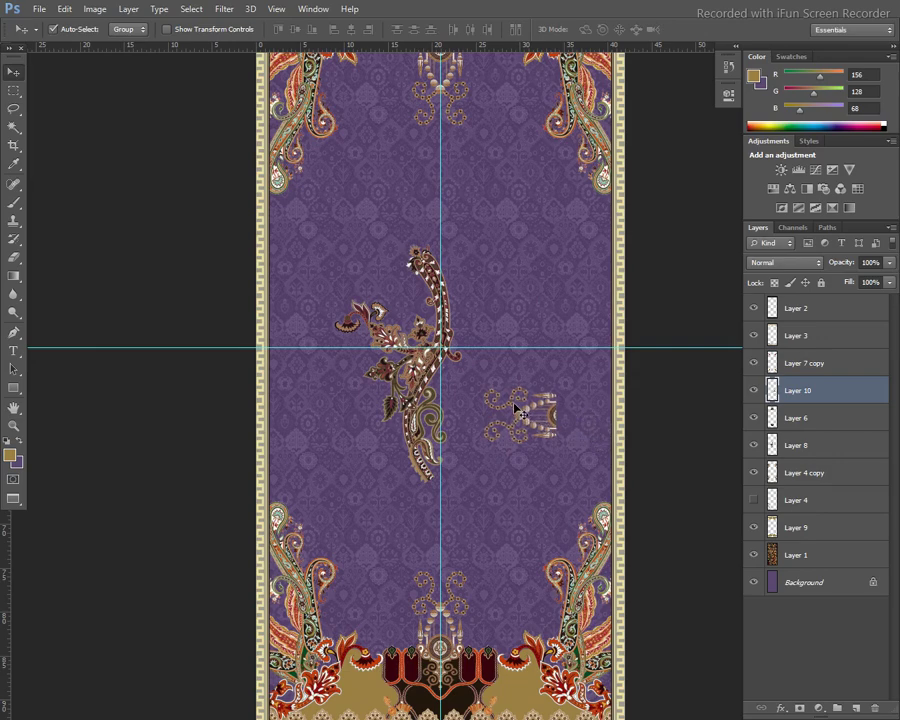
left_click_drag(514, 409, 598, 467)
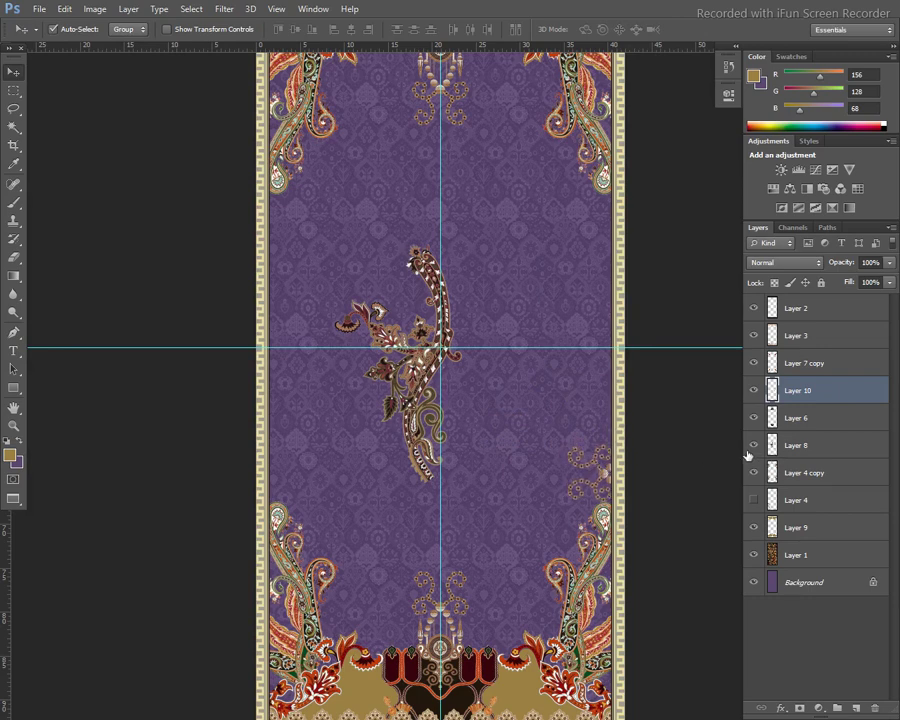
Step: Repeat the transform to add copies higher on the right border and mirrored onto the left border
key("alt+e")
key("a")
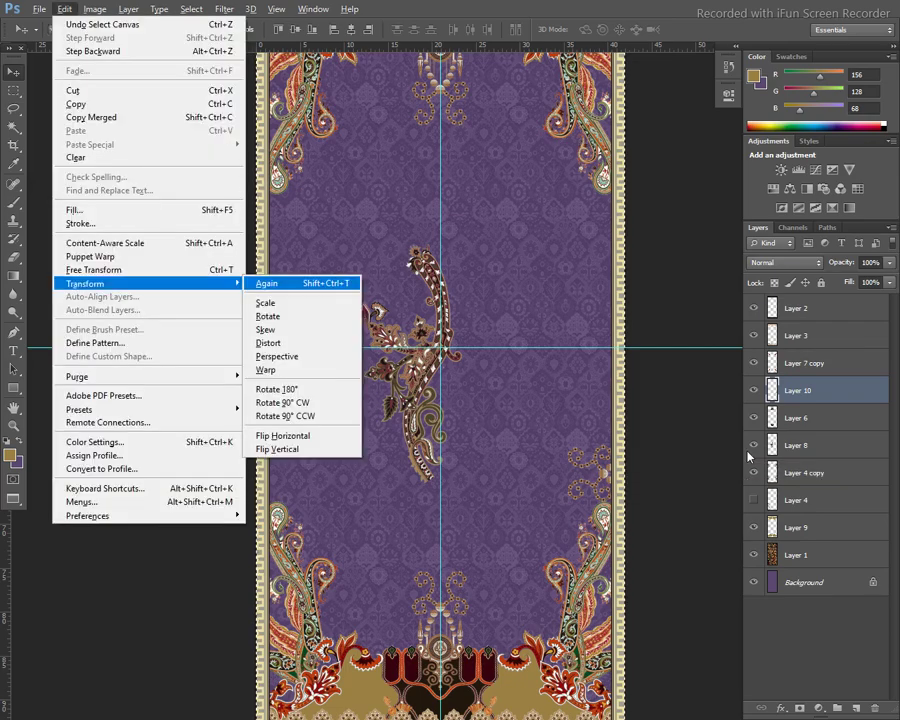
key("Return")
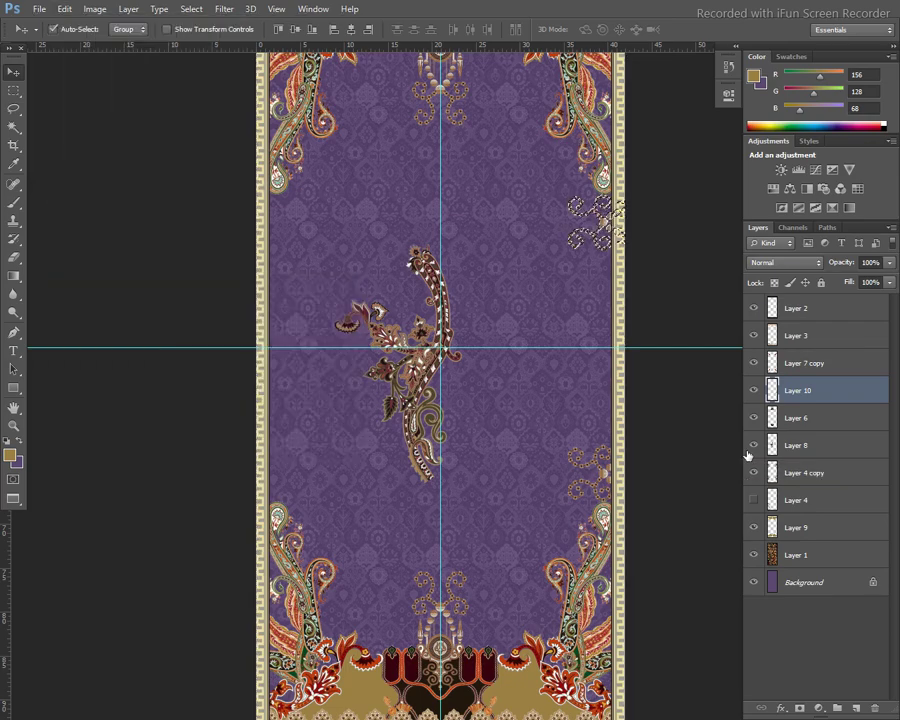
key("ctrl+d")
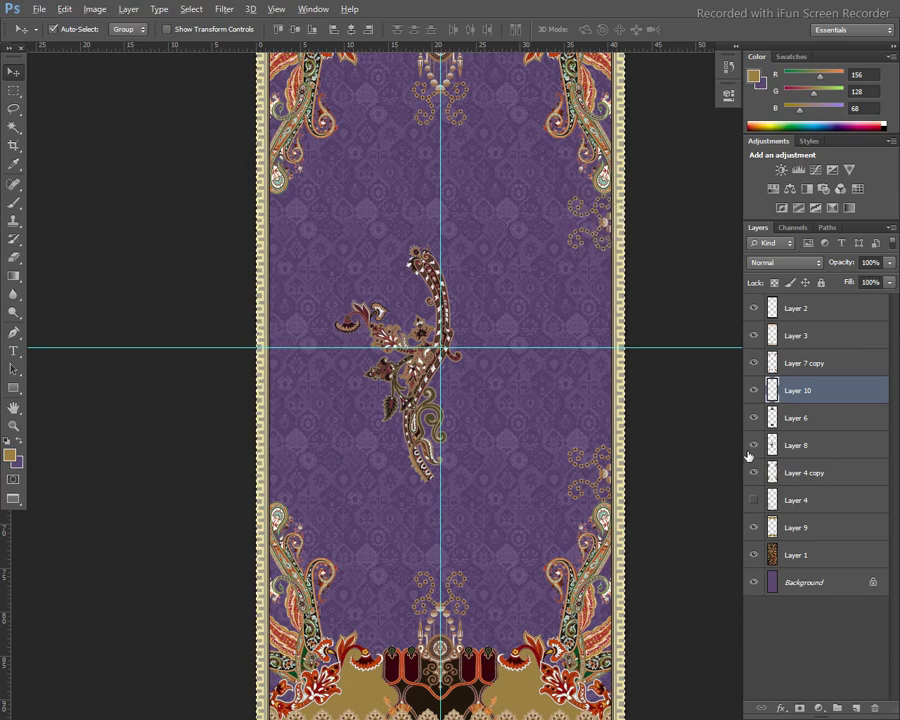
key("alt+e")
key("a")
key("Return")
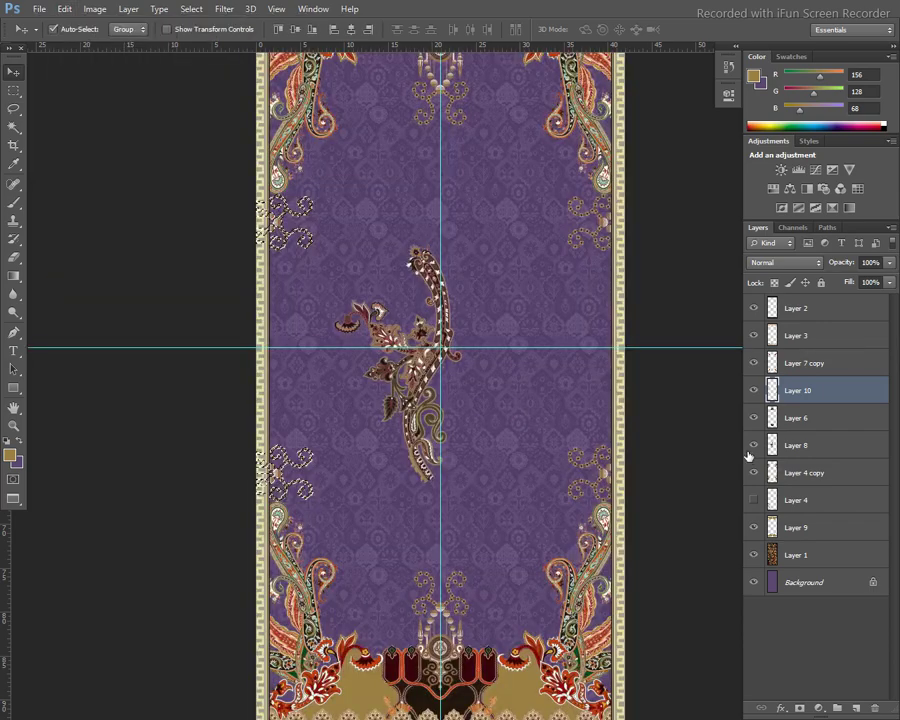
key("ctrl+d")
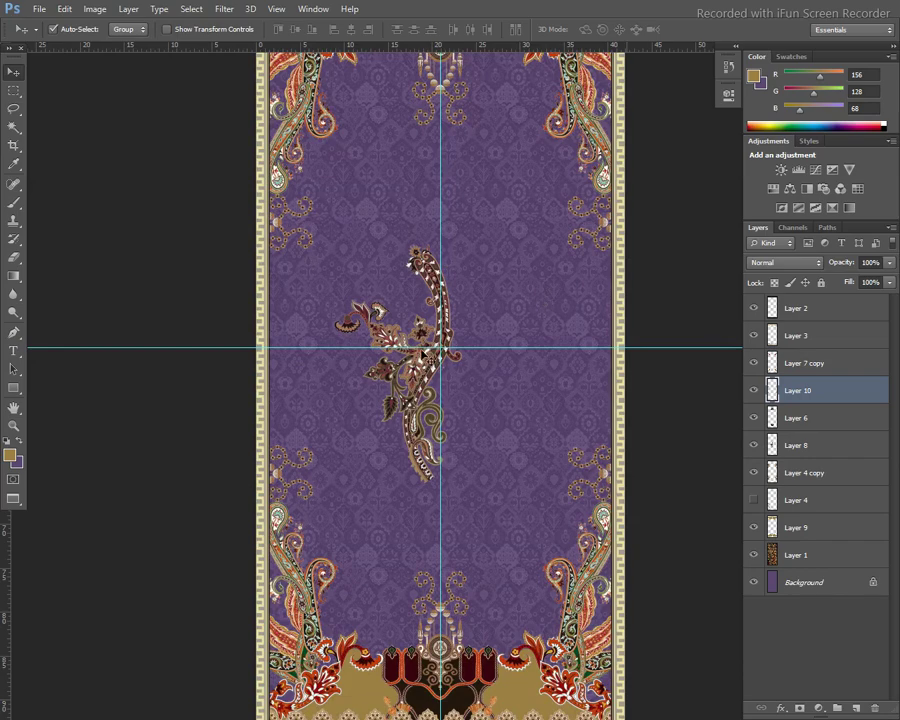
Step: Move the central paisley spray down toward the bottom of the panel
left_click_drag(423, 341, 296, 324)
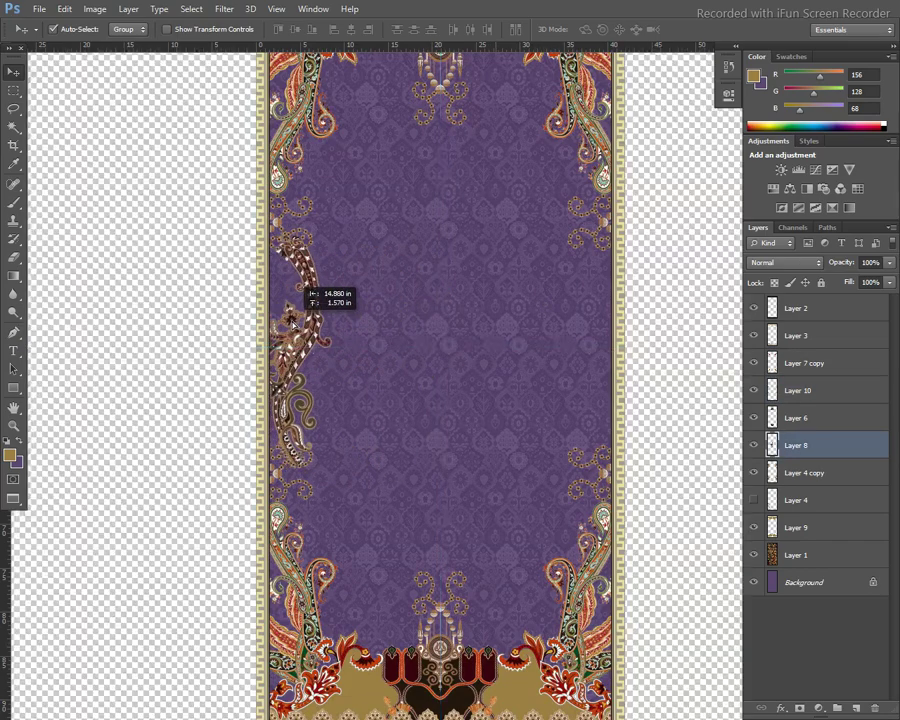
left_click_drag(295, 329, 289, 309)
left_click_drag(290, 316, 357, 335)
mouse_move(376, 444)
left_mouse_down()
mouse_move(379, 488)
mouse_move(366, 520)
mouse_move(372, 515)
left_mouse_up()
Step: Flip the spray vertically, rotate it to about -140°, set it lower-right, and stack Layer 8 below Layer 4
key("ctrl+t")
left_click_drag(425, 415, 400, 398)
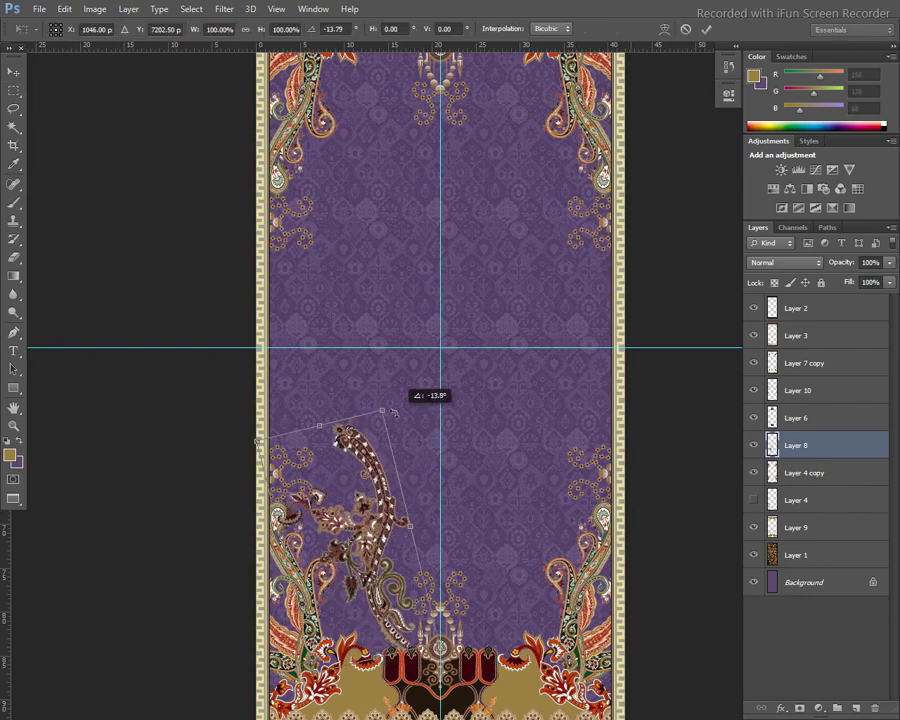
mouse_move(372, 521)
left_mouse_down()
mouse_move(452, 534)
mouse_move(460, 520)
left_mouse_up()
right_click(460, 522)
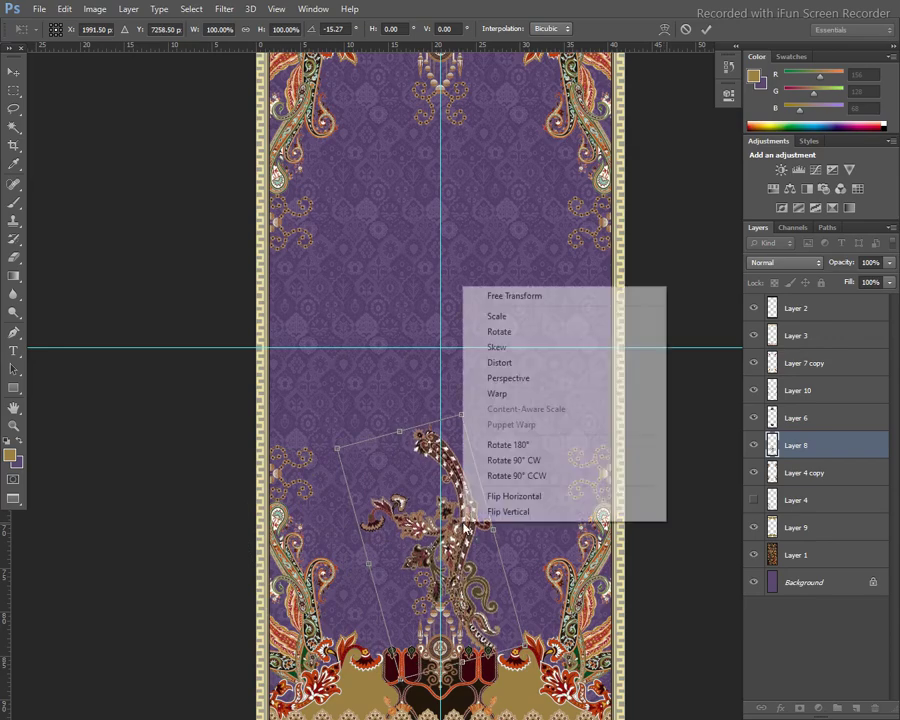
left_click(533, 511)
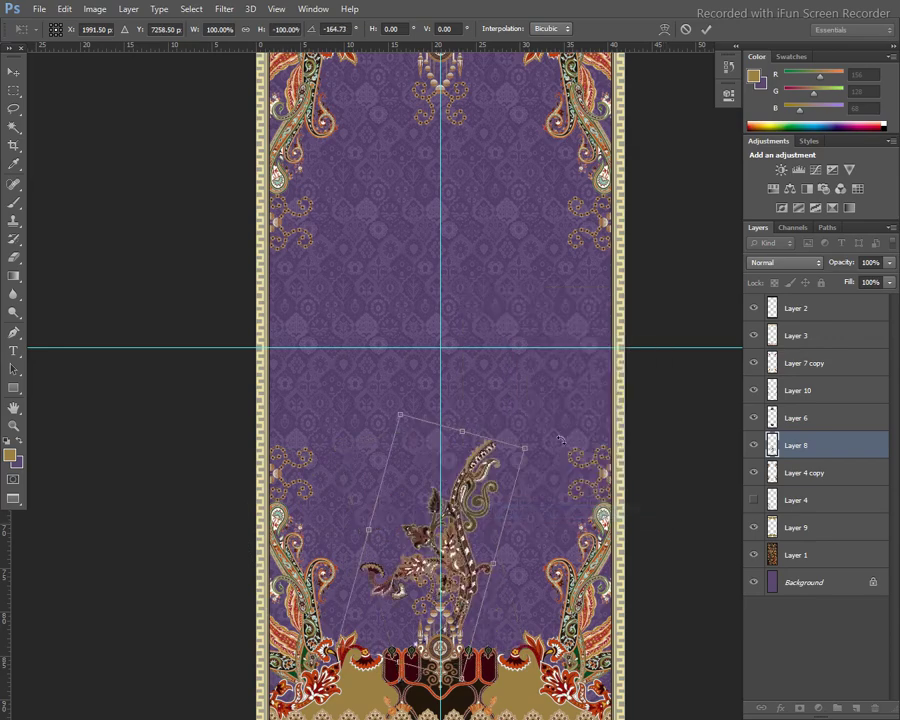
left_click_drag(561, 440, 592, 480)
mouse_move(442, 516)
left_mouse_down()
mouse_move(537, 550)
mouse_move(530, 618)
mouse_move(537, 610)
left_mouse_up()
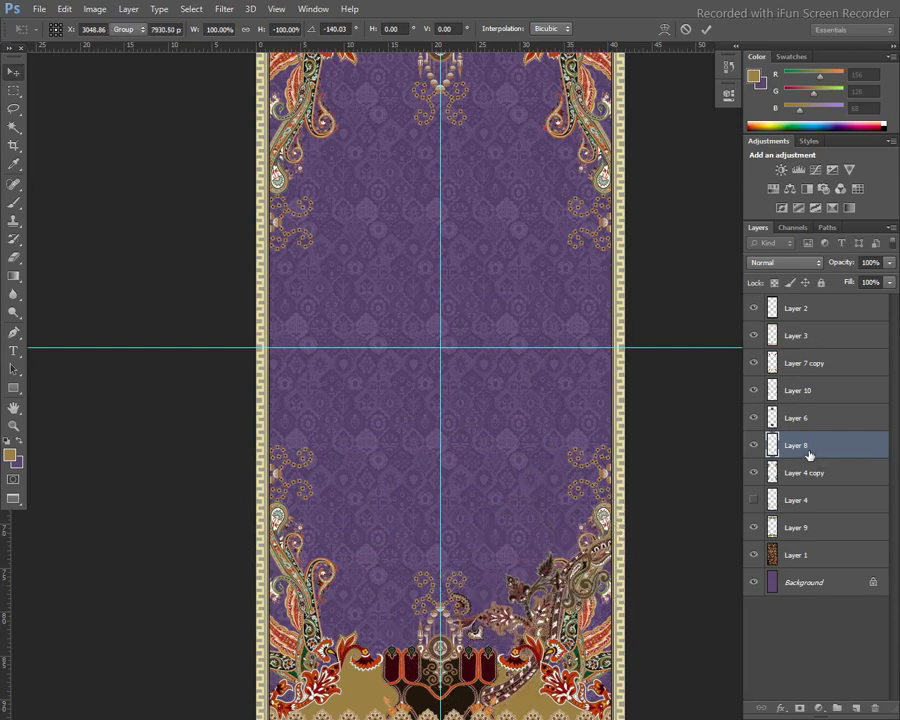
left_click_drag(810, 455, 813, 508)
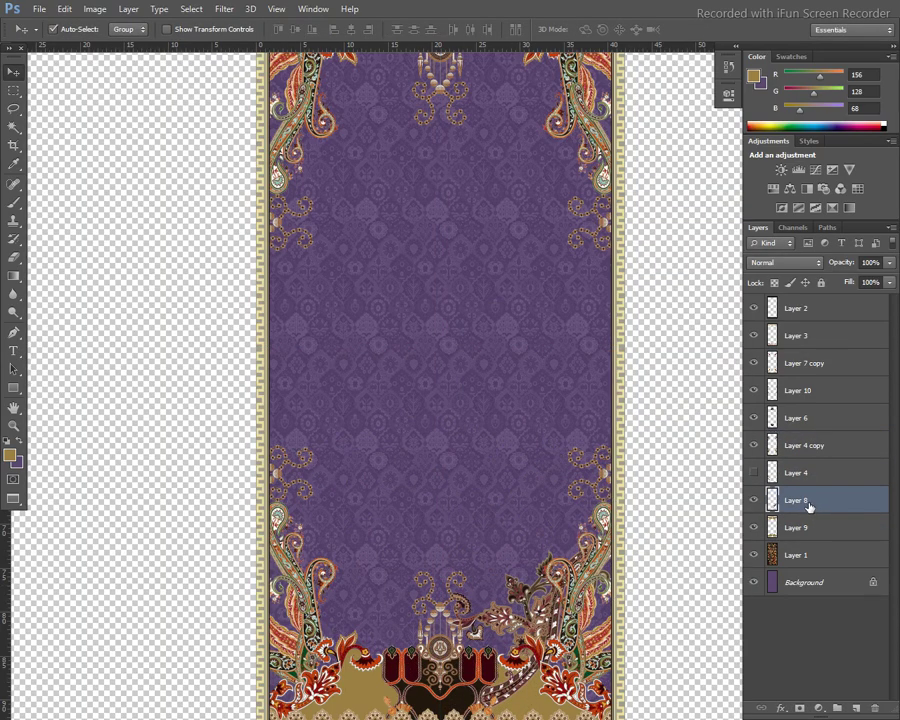
Step: Zoom into the lower-right corner, nudge the paisley spray up, and duplicate its layer
scroll(514, 531, "up", 3)
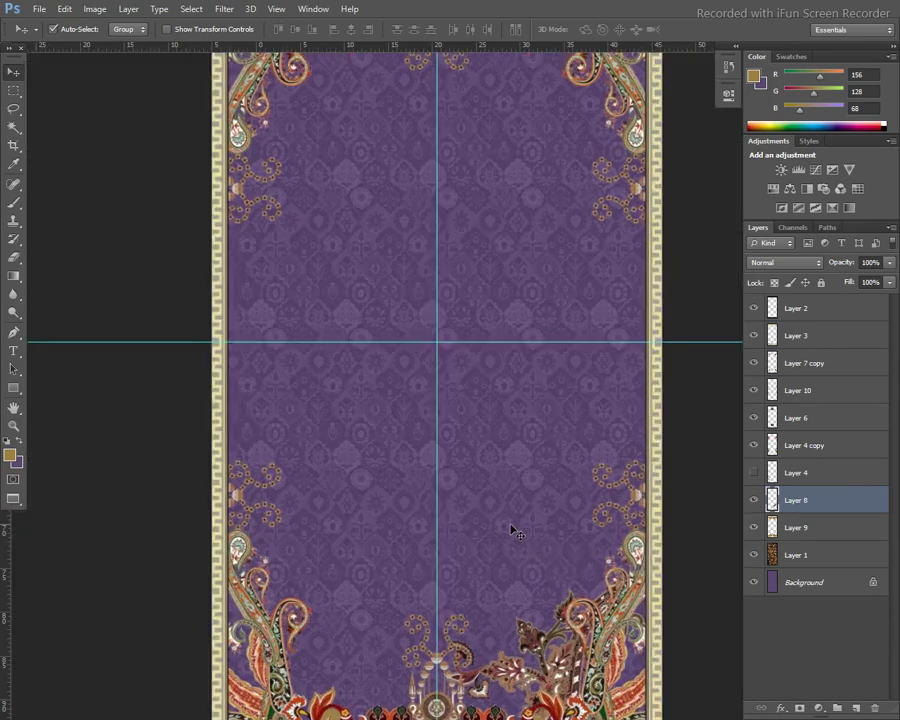
scroll(512, 528, "up", 3)
left_click_drag(548, 514, 406, 229)
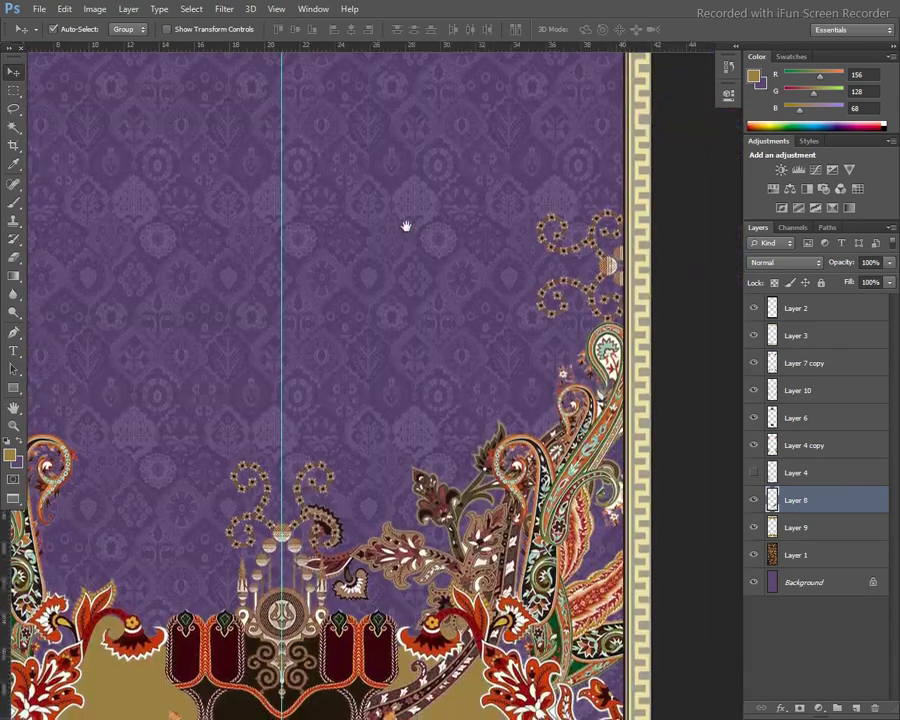
mouse_move(436, 514)
left_mouse_down()
mouse_move(442, 443)
mouse_move(392, 335)
mouse_move(484, 531)
mouse_move(472, 527)
left_mouse_up()
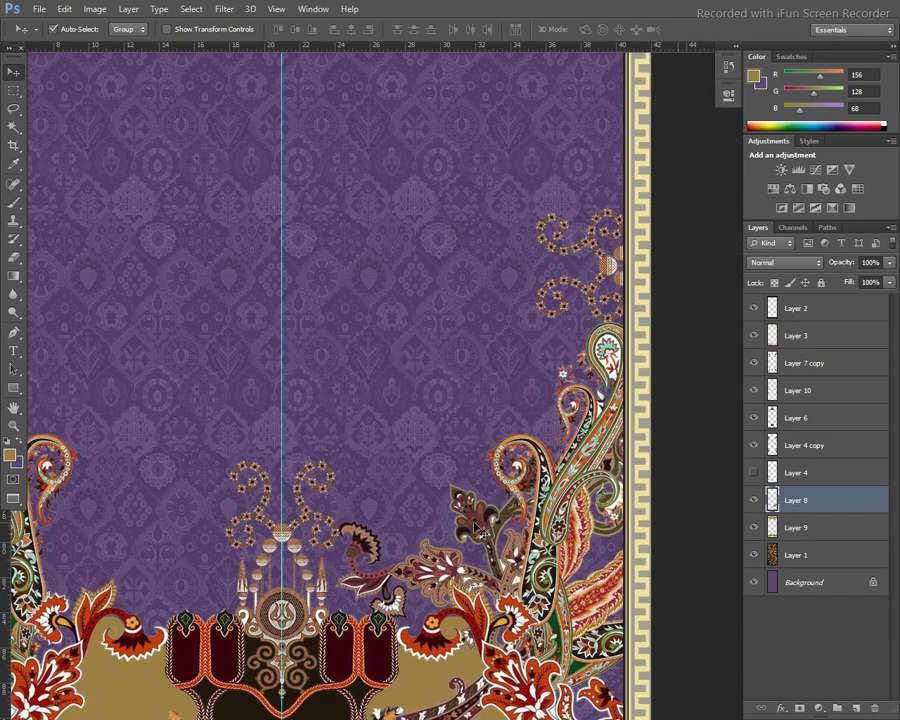
key("ctrl+j")
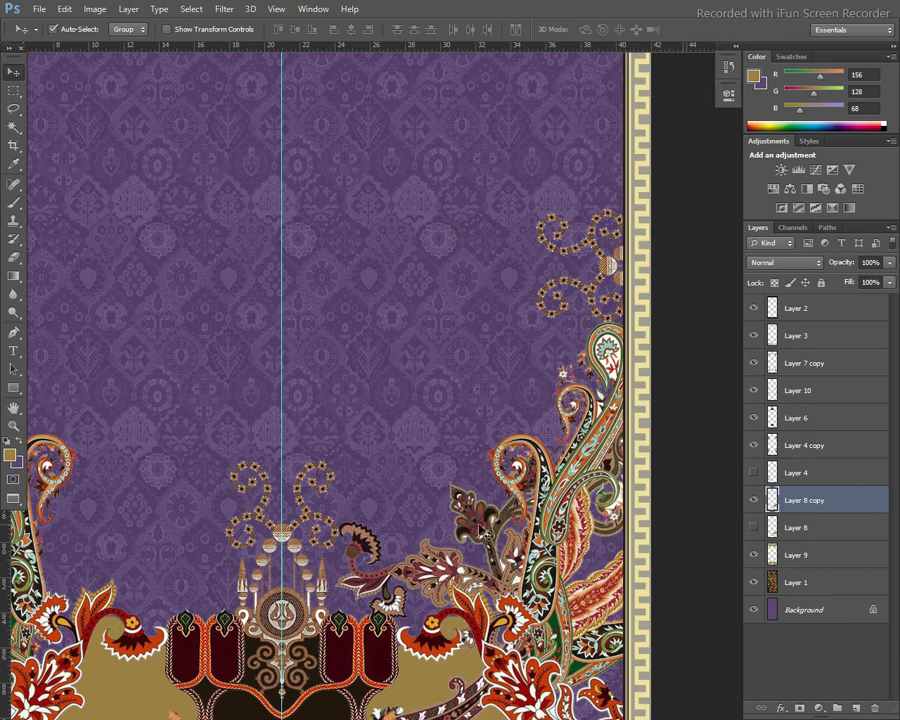
Step: Lasso the tan gap between the bottom motif and the right border
key("l")
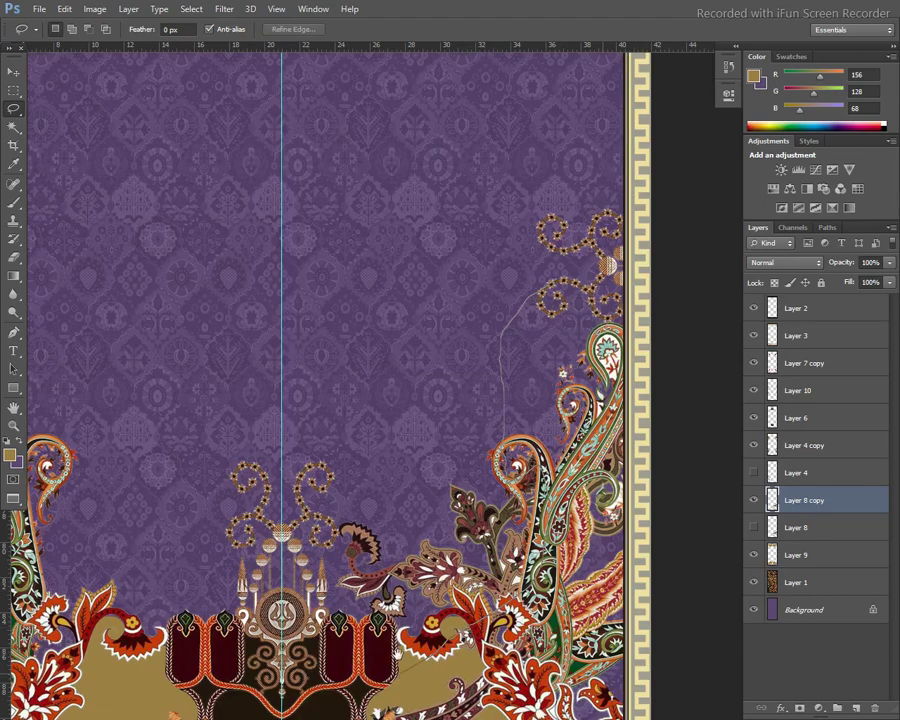
mouse_move(425, 675)
left_mouse_down()
mouse_move(375, 525)
mouse_move(325, 475)
left_mouse_up()
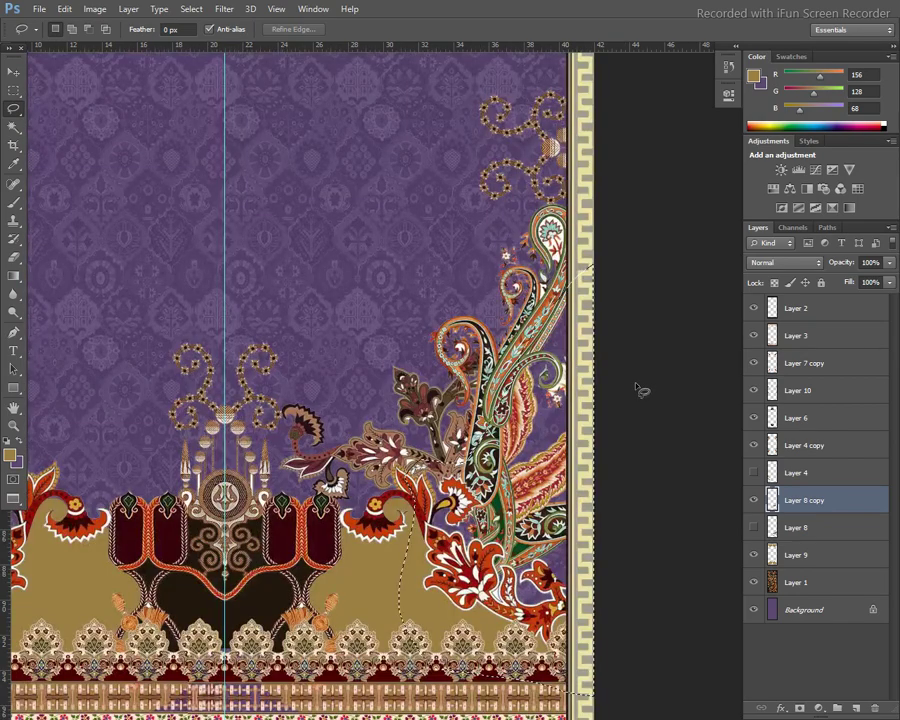
left_click_drag(634, 536, 632, 384)
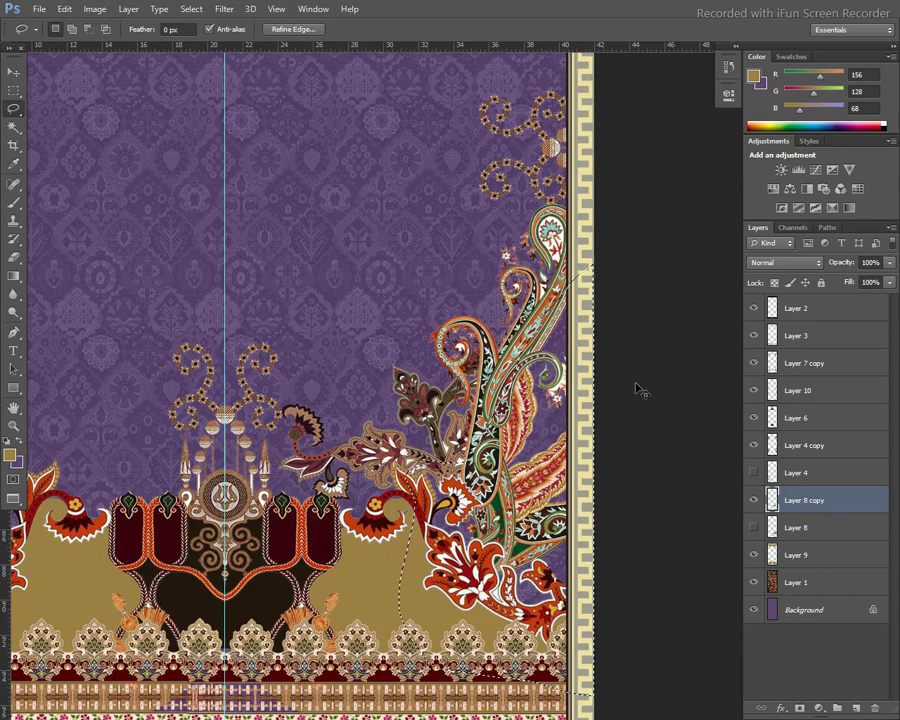
Step: Create Layer 11, fill the selected gap with dark brown, and stack it below Layer 9
key("ctrl+shift+n")
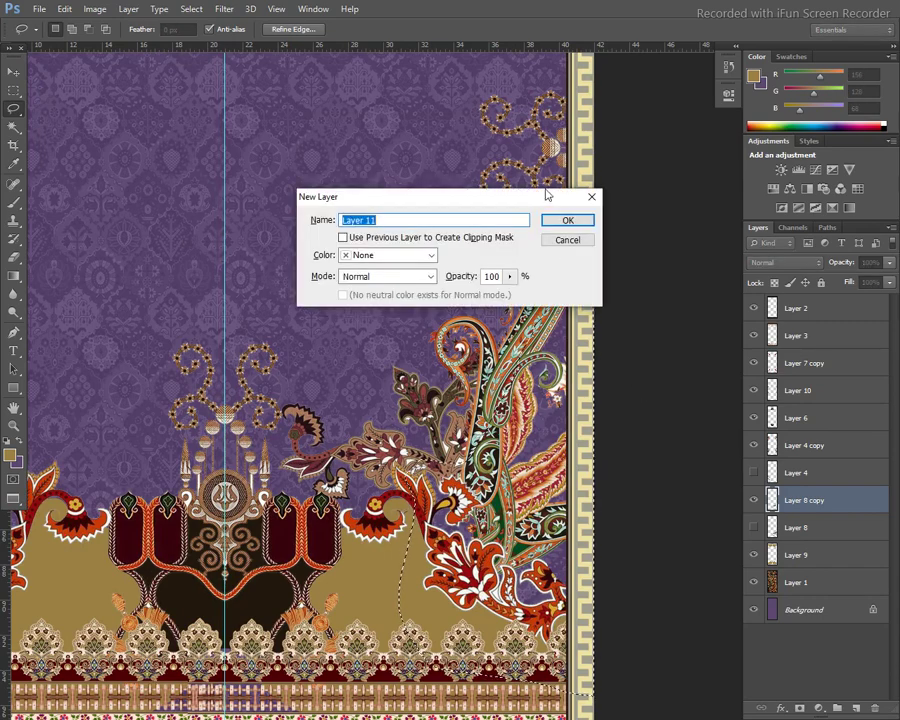
left_click(578, 222)
left_click_drag(814, 502, 826, 569)
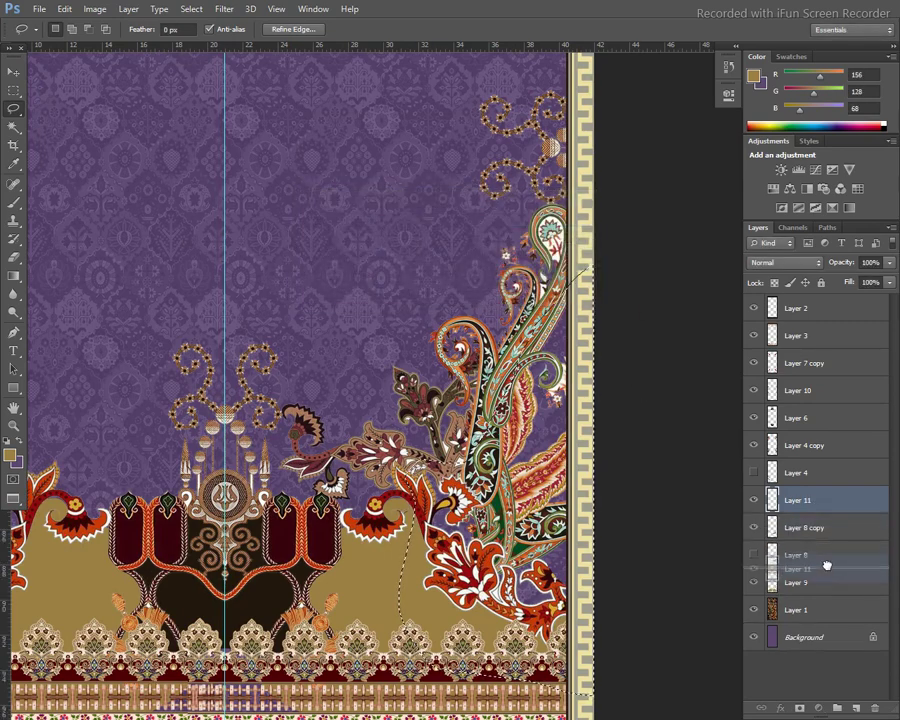
key("b")
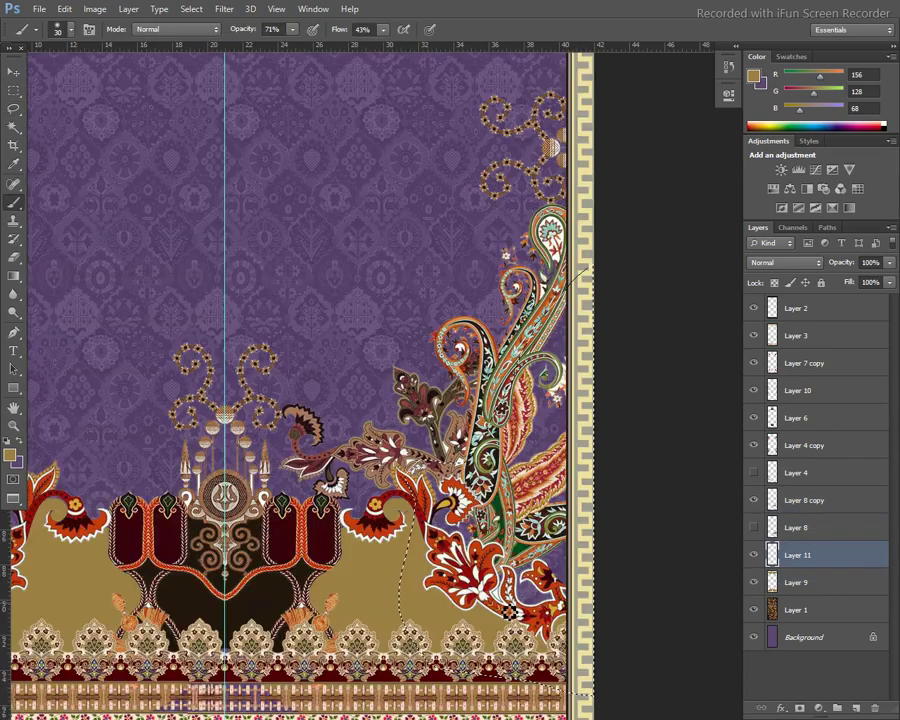
left_click(358, 594, "alt")
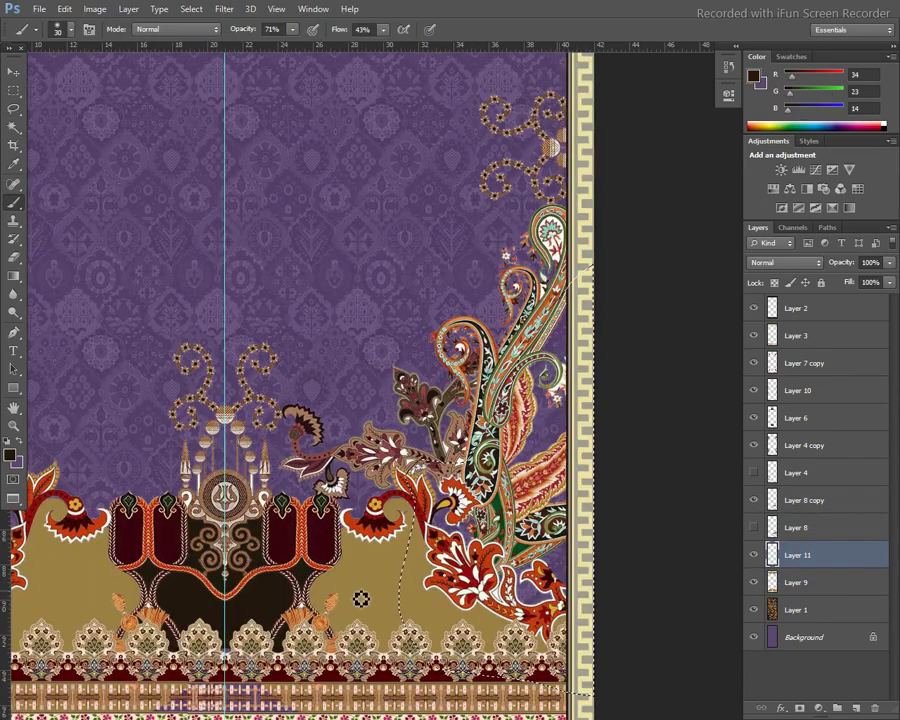
key("alt+BackSpace")
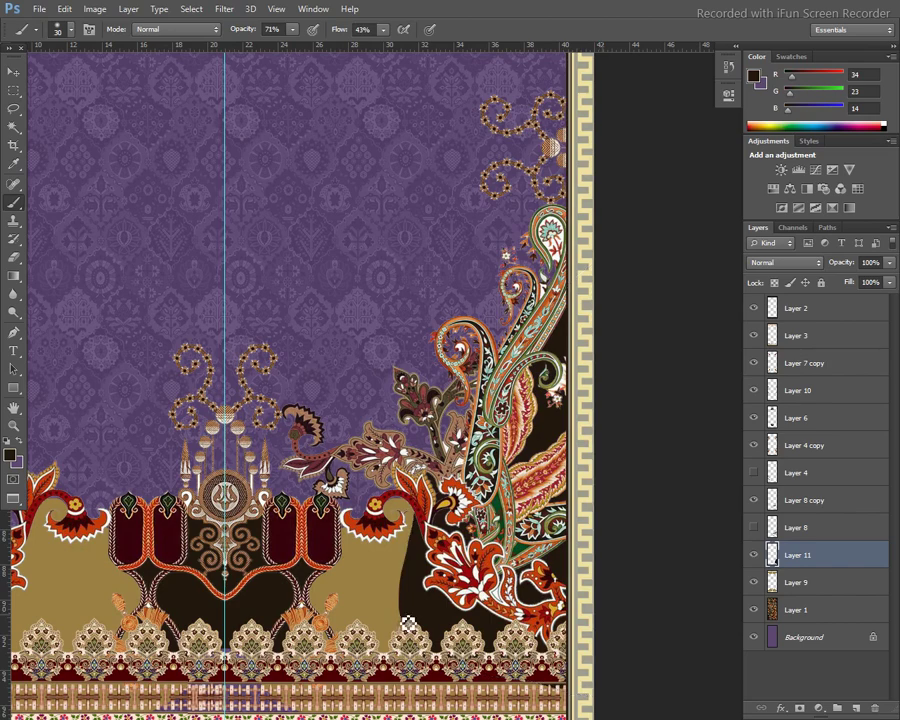
left_click_drag(825, 572, 820, 597)
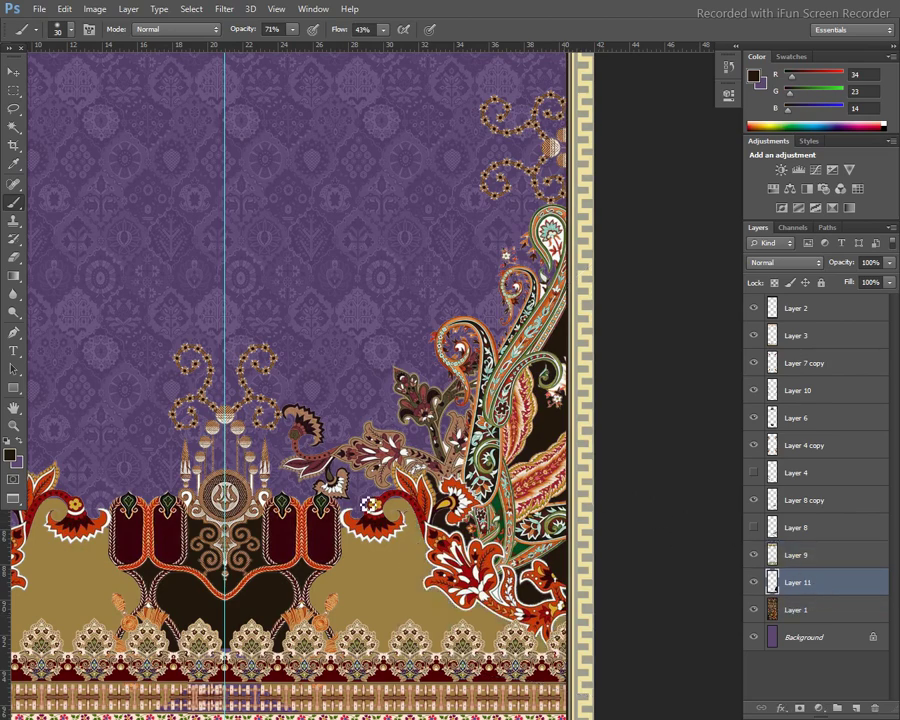
Step: Bring the right-hand paisley ornament into view and switch to the Move tool
left_click_drag(333, 468, 436, 465)
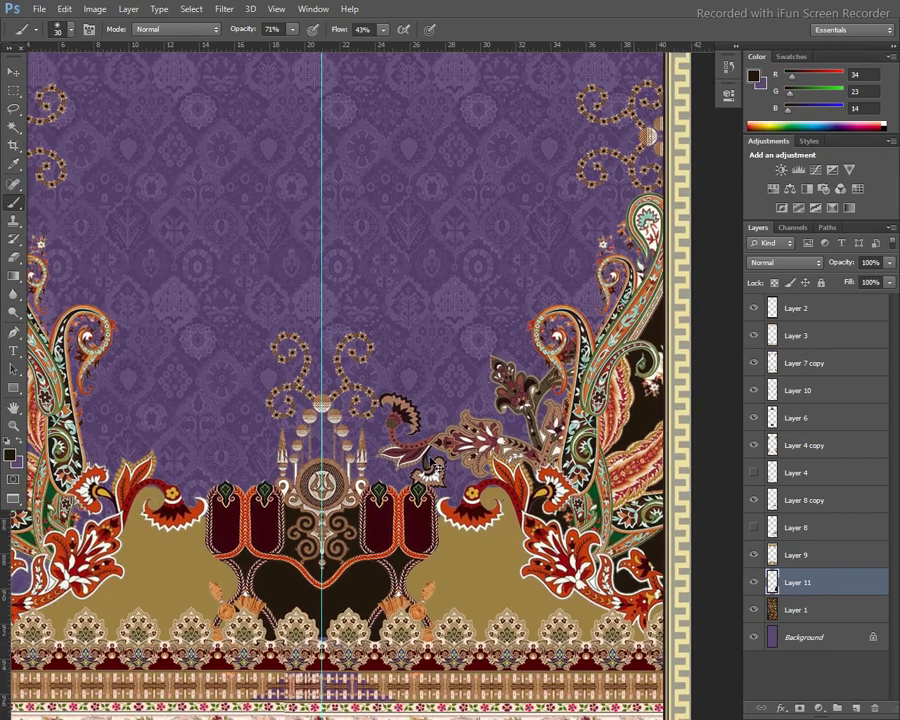
left_click(64, 9)
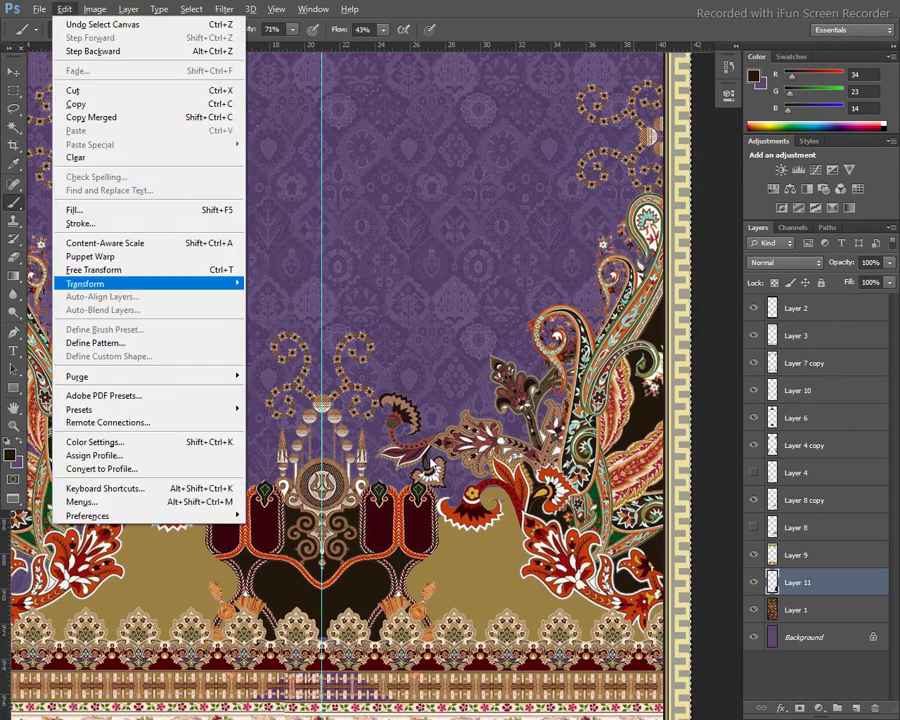
key("Escape")
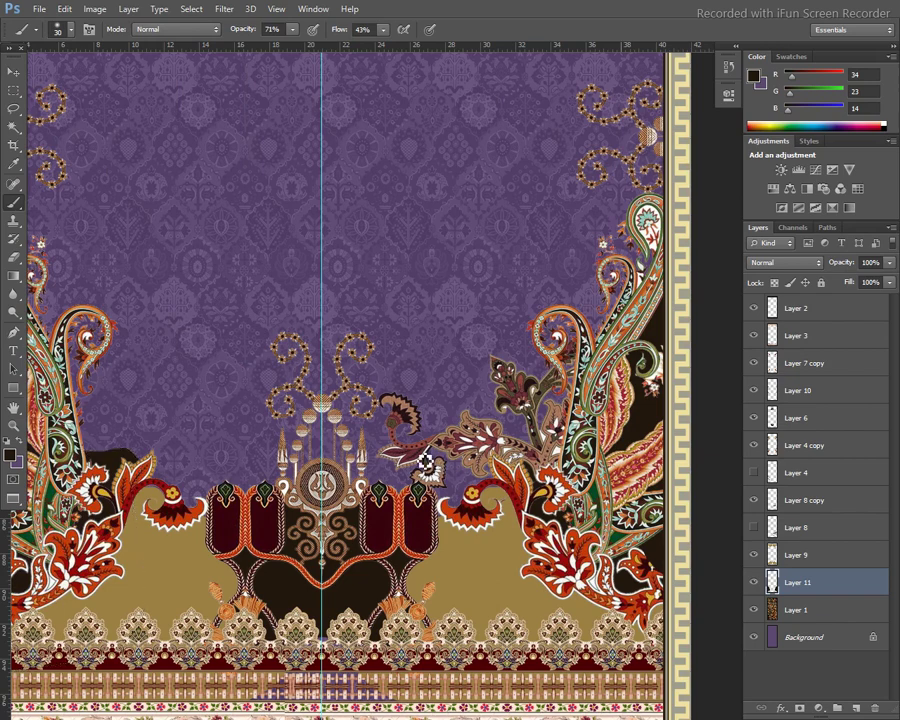
key("v")
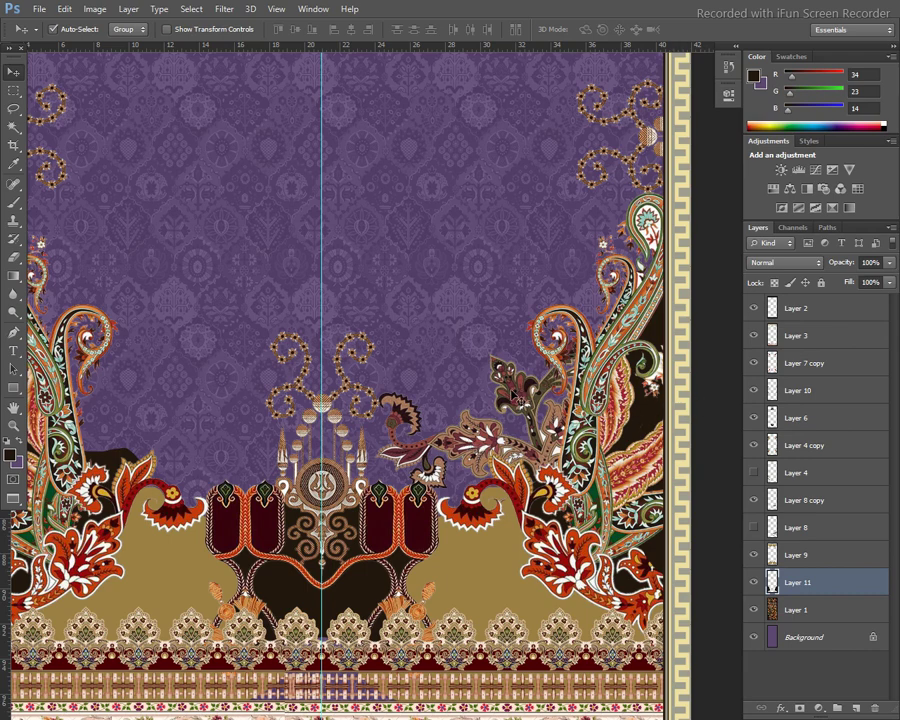
Step: Flip Layer 8 copy horizontally so a mirrored spray sits left of the medallion
left_click(517, 397)
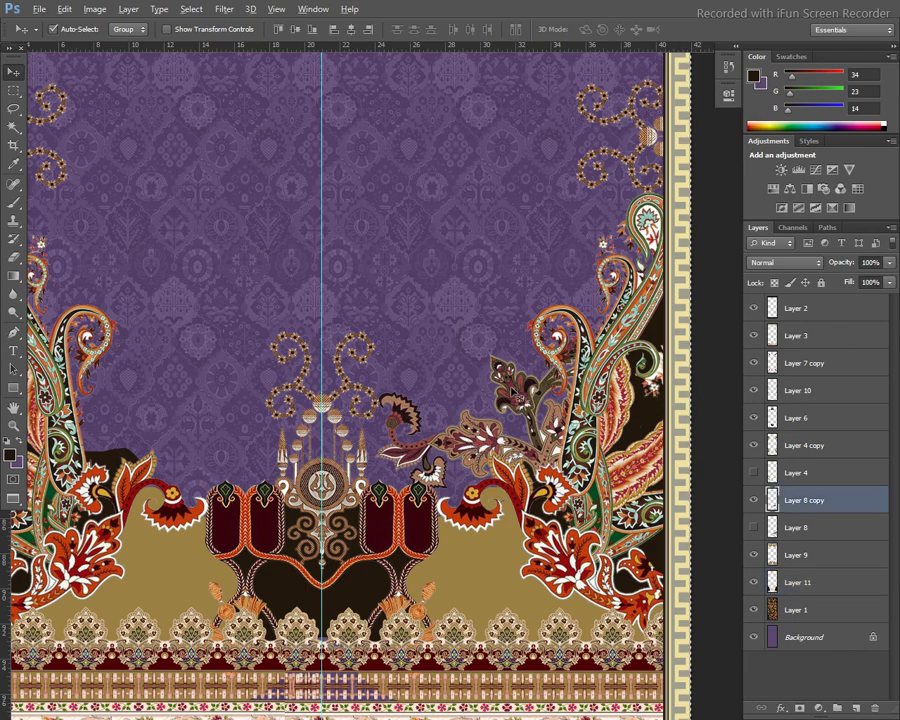
key("alt+e")
key("a")
key("h")
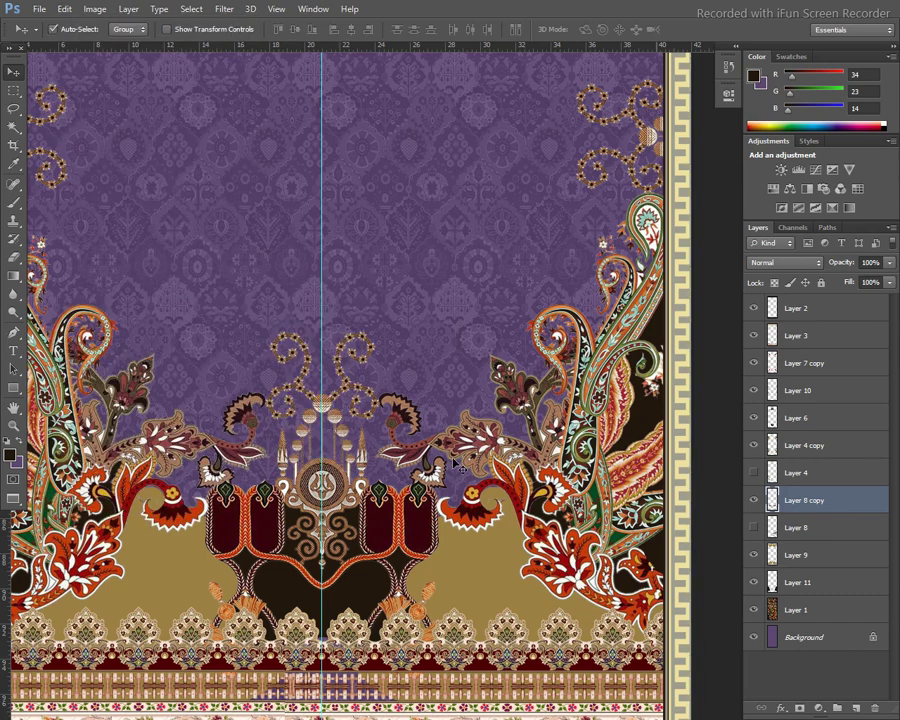
mouse_move(423, 401)
left_mouse_down()
mouse_move(499, 455)
mouse_move(490, 456)
left_mouse_up()
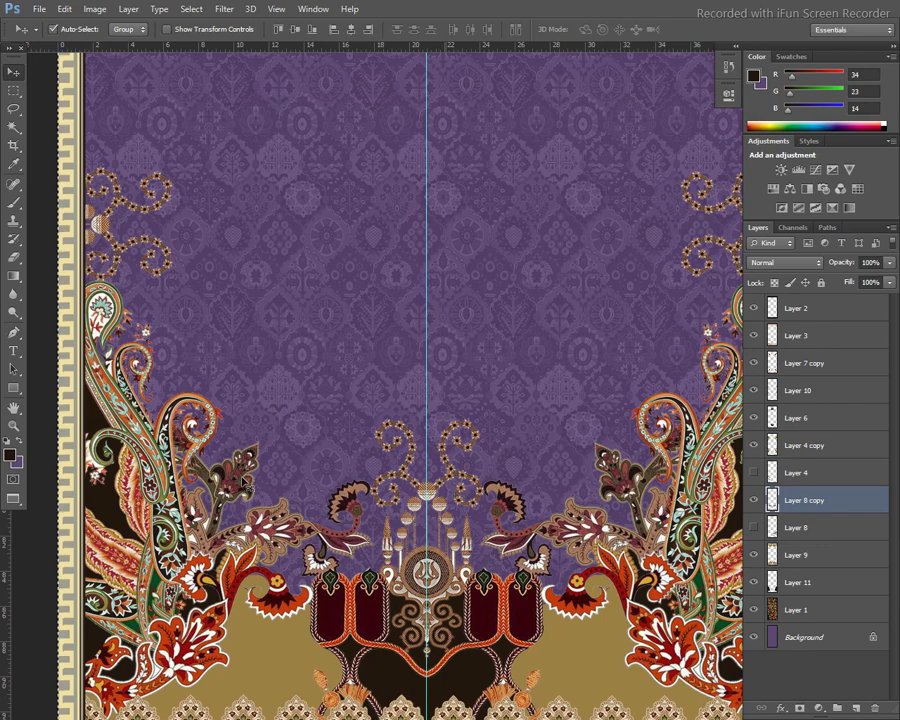
Step: Cancel the accidentally opened Convert to Profile dialog
key("alt+e")
key("v")
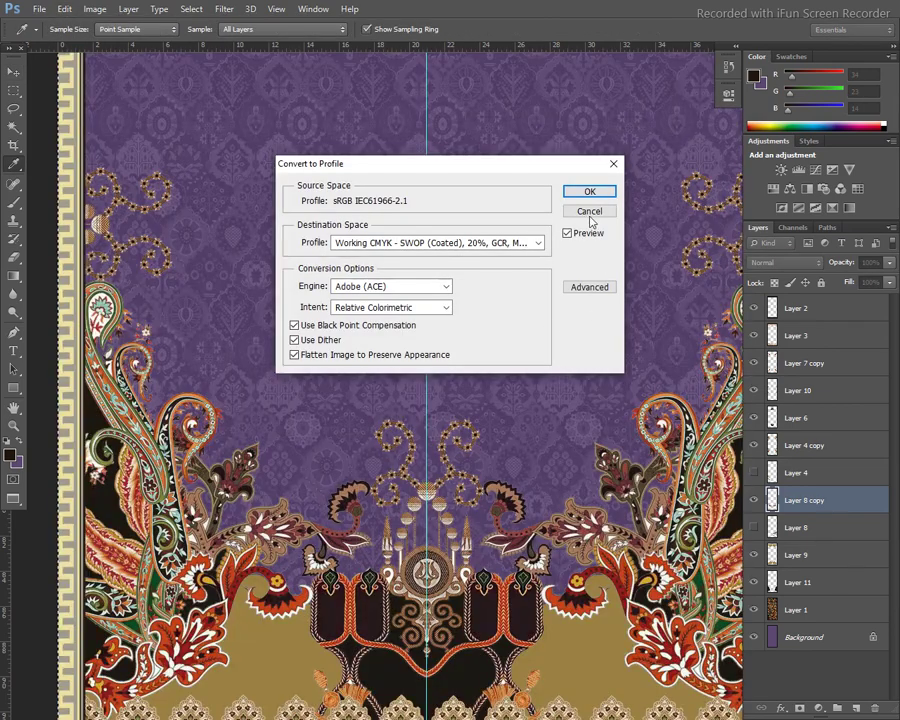
left_click(589, 211)
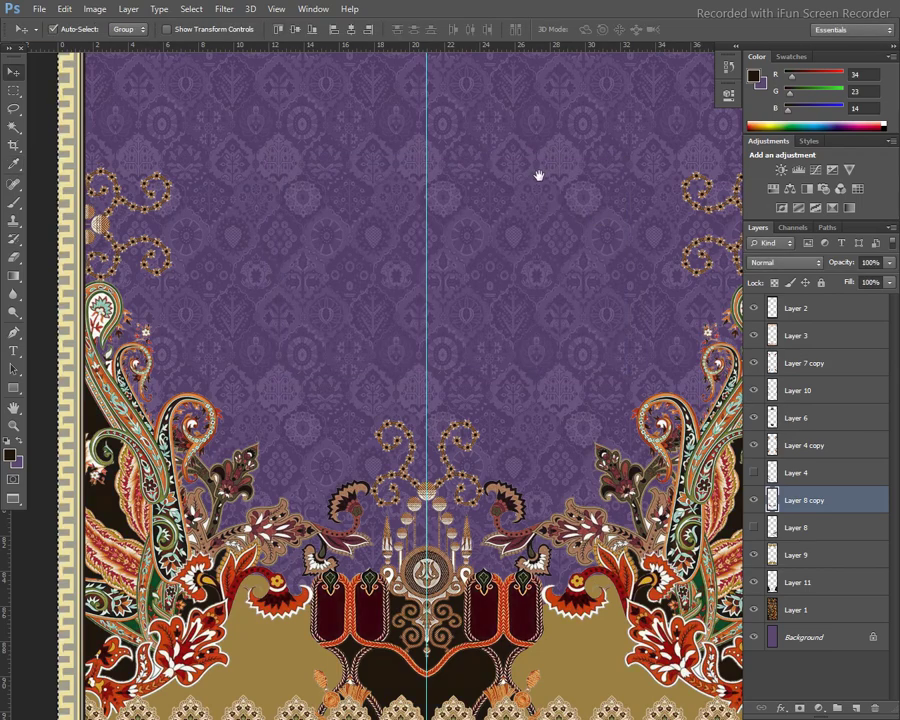
scroll(536, 176, "up", 5)
scroll(516, 422, "up", 5)
left_click_drag(495, 301, 454, 295)
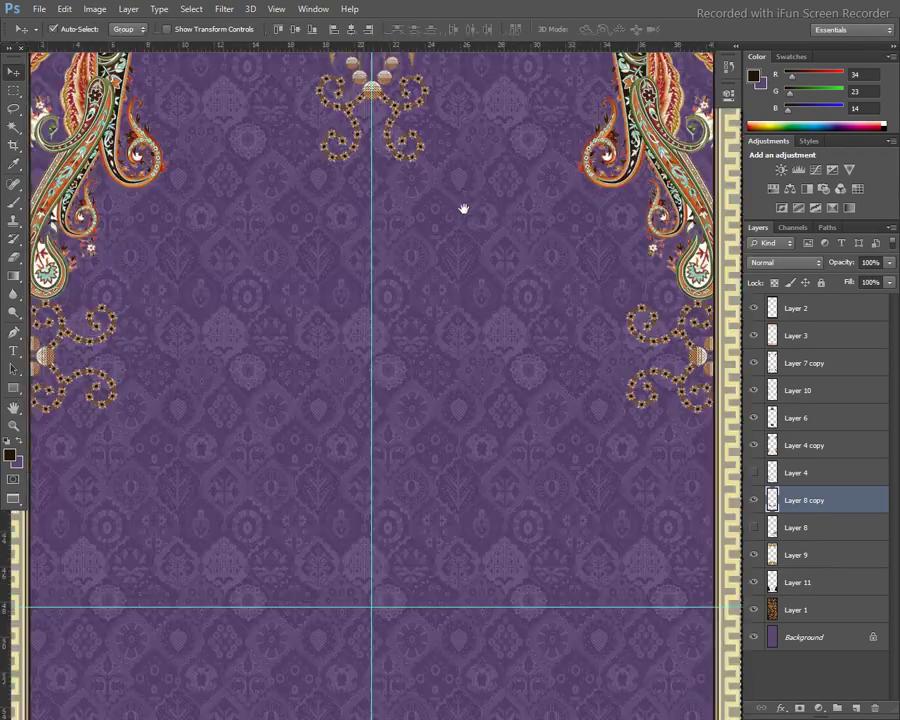
scroll(454, 295, "down", 3)
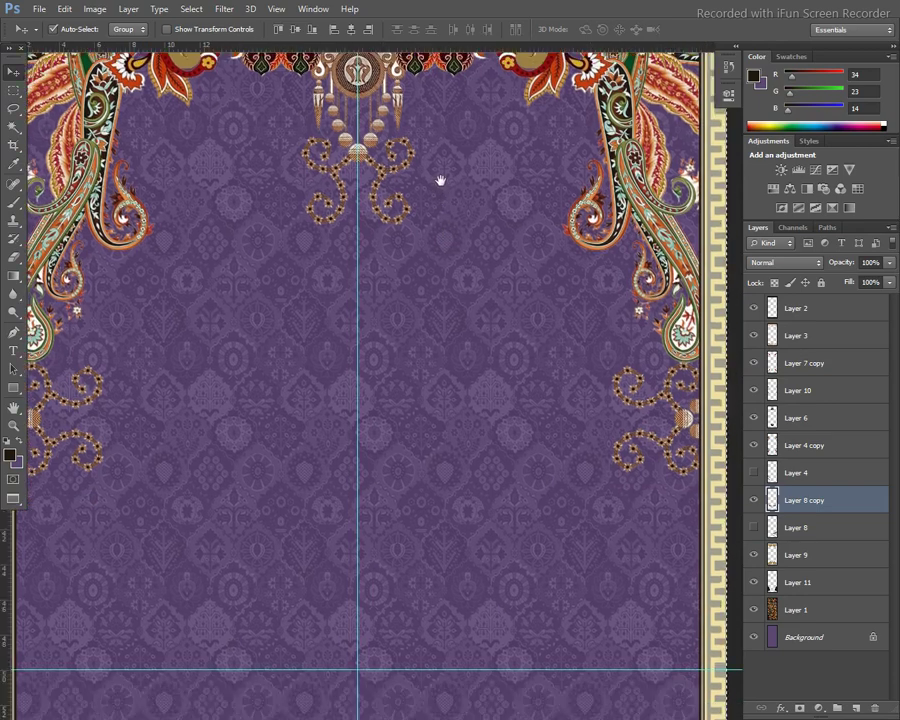
scroll(440, 181, "down", 5)
scroll(464, 416, "down", 2)
scroll(468, 370, "down", 3)
scroll(490, 253, "down", 2)
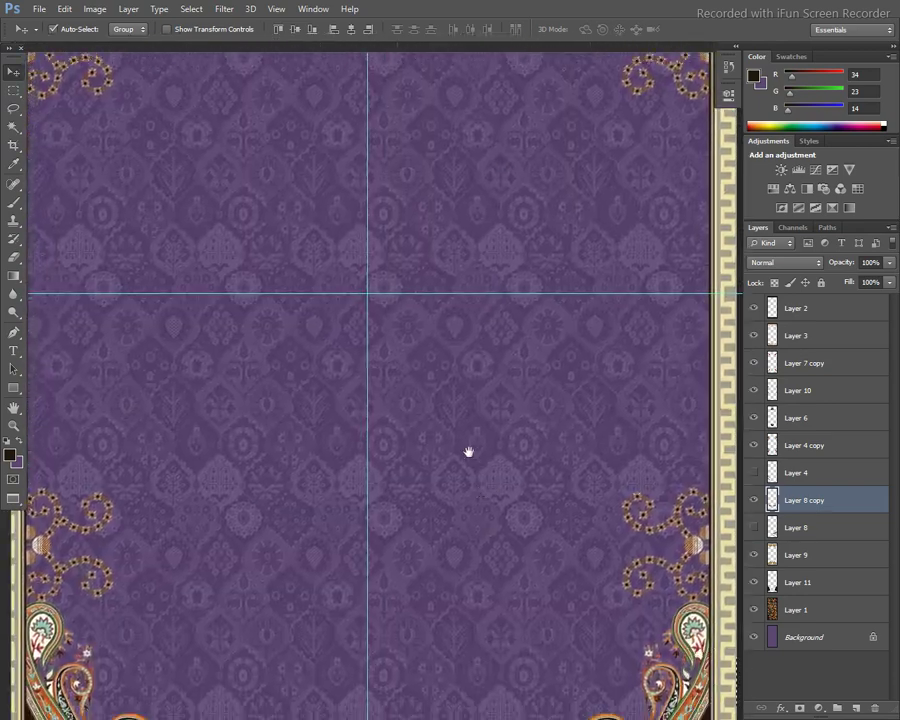
scroll(468, 450, "down", 4)
scroll(444, 338, "down", 1)
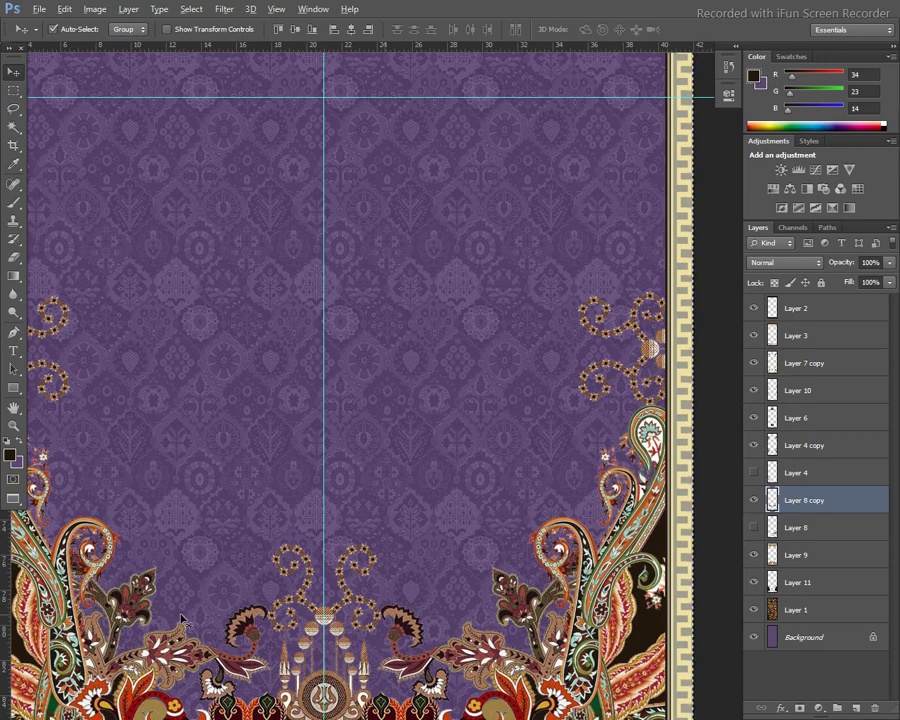
key("alt+e")
key("a")
key("Escape")
key("Escape")
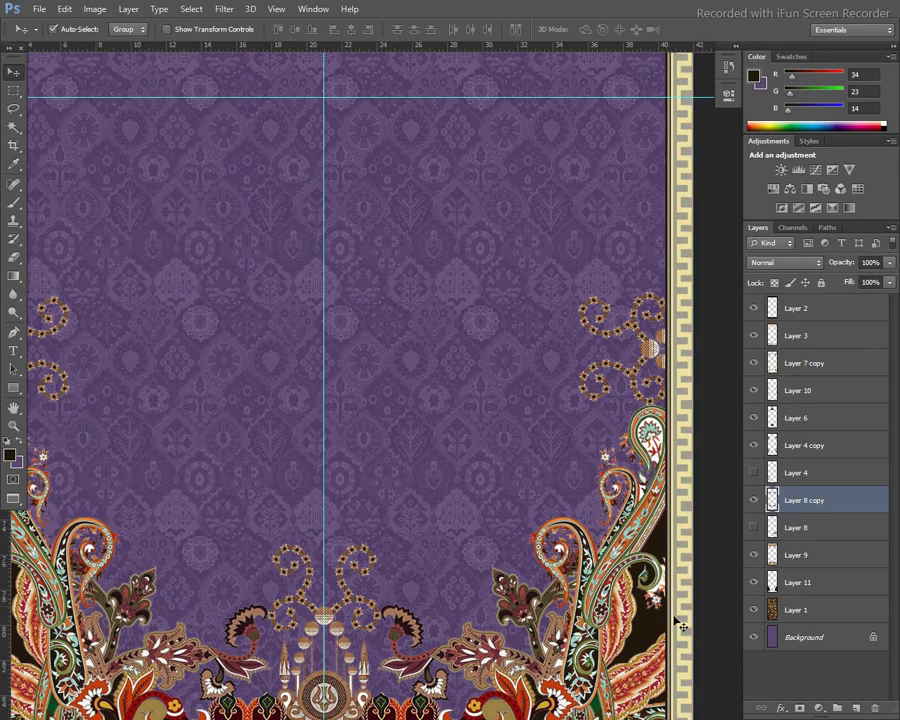
left_click(645, 632)
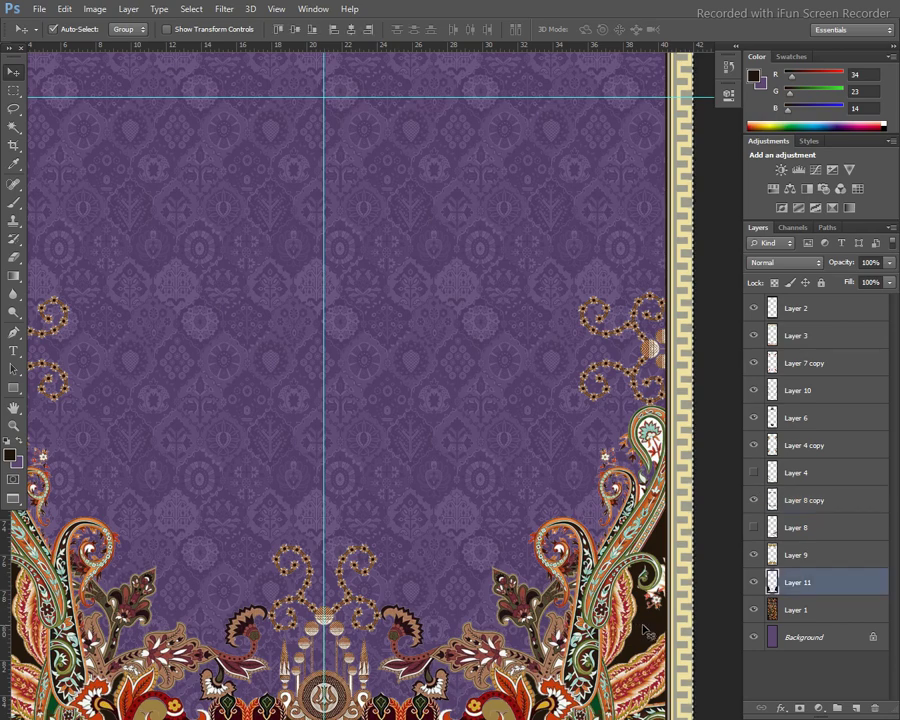
key("alt+e")
key("a")
key("a")
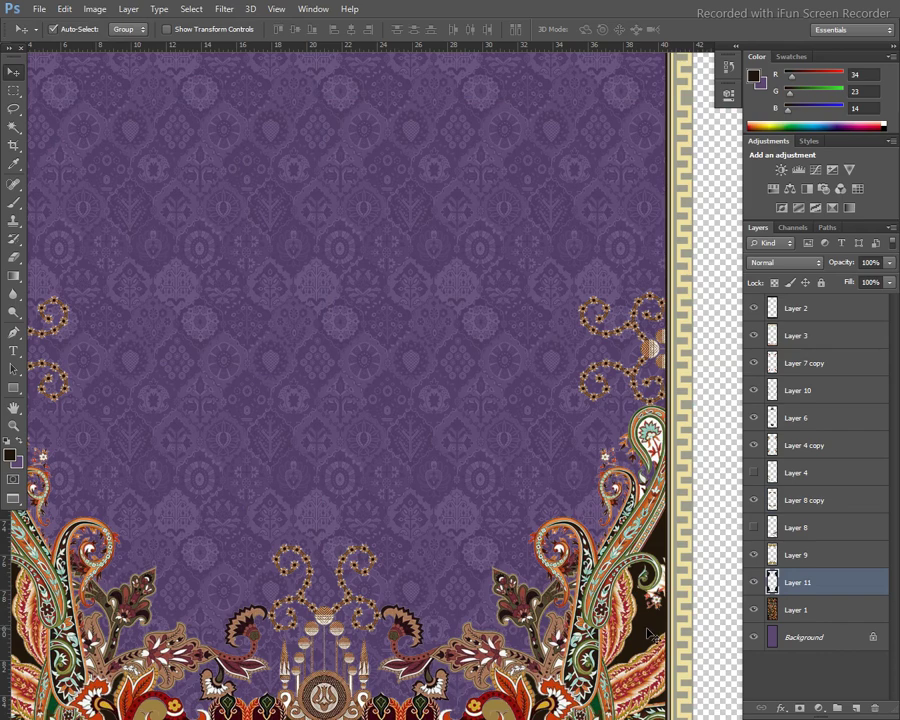
key("ctrl+minus")
key("ctrl+minus")
key("ctrl+minus")
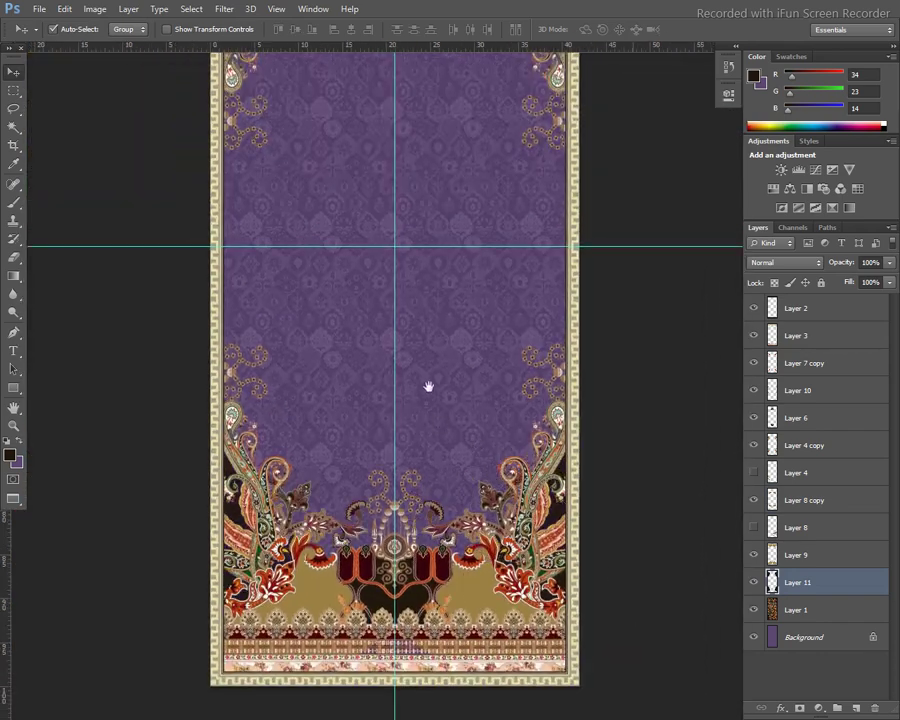
left_click_drag(428, 386, 450, 580)
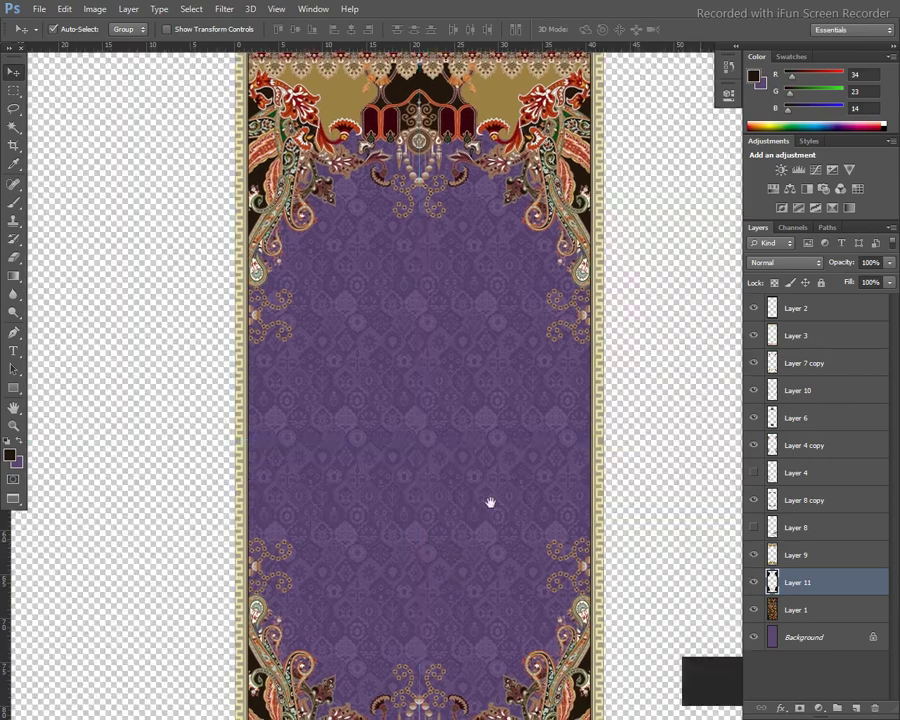
left_click_drag(455, 530, 452, 418)
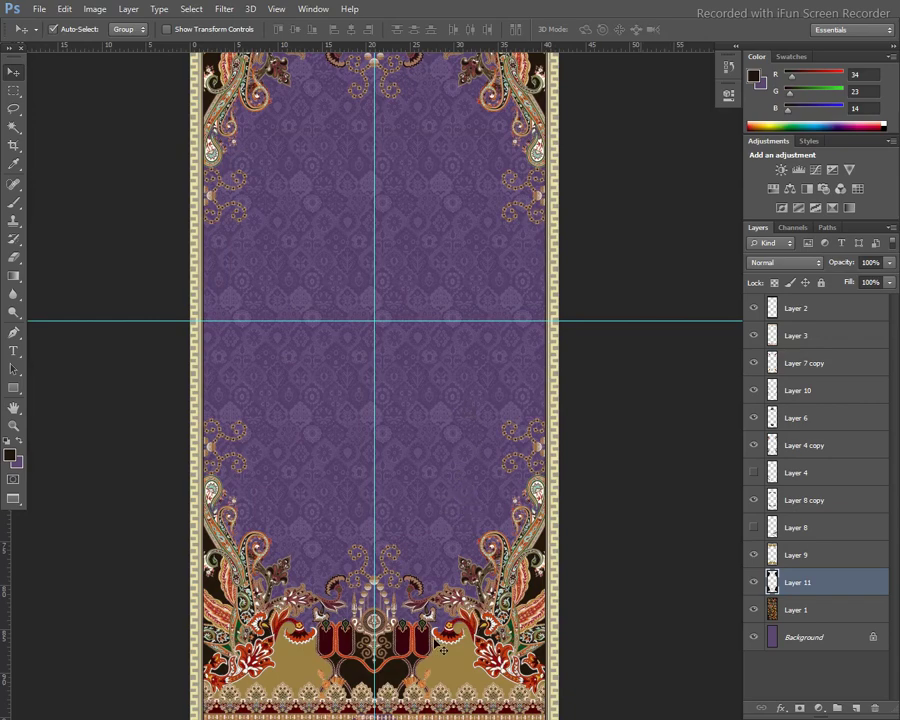
scroll(455, 676, "up", 1)
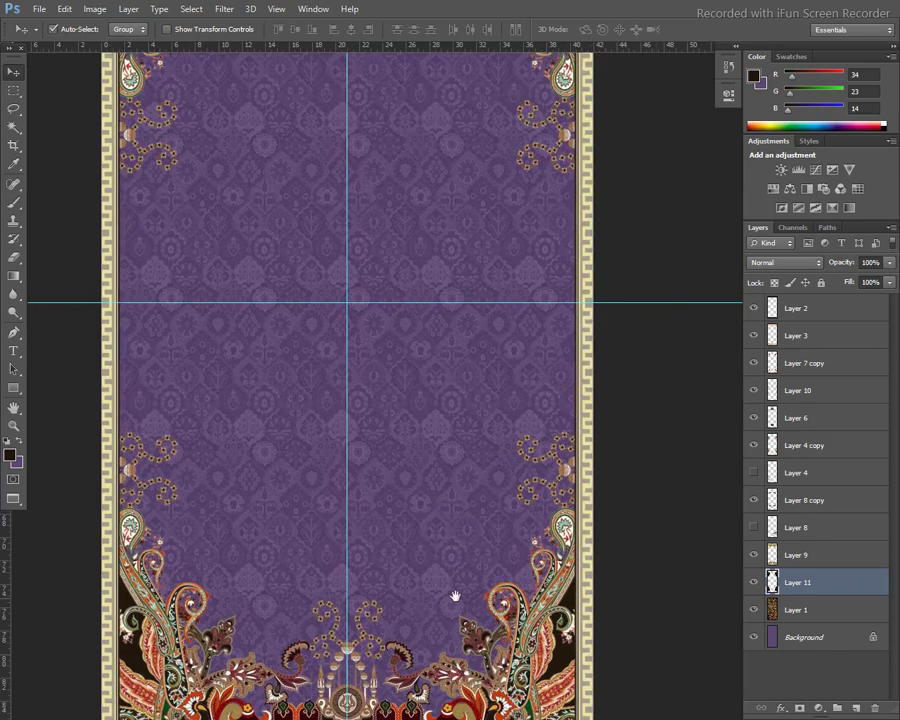
mouse_move(454, 594)
left_mouse_down()
mouse_move(404, 444)
mouse_move(411, 398)
left_mouse_up()
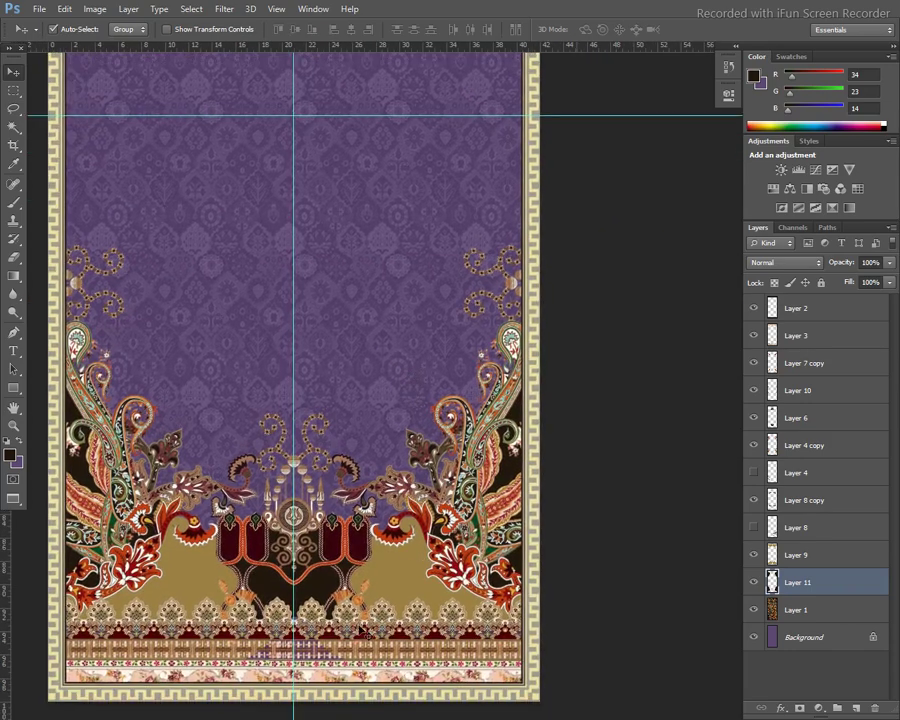
Step: Copy the bottom border band from Layer 9 to a new layer, undoing the stray move
left_click(368, 652)
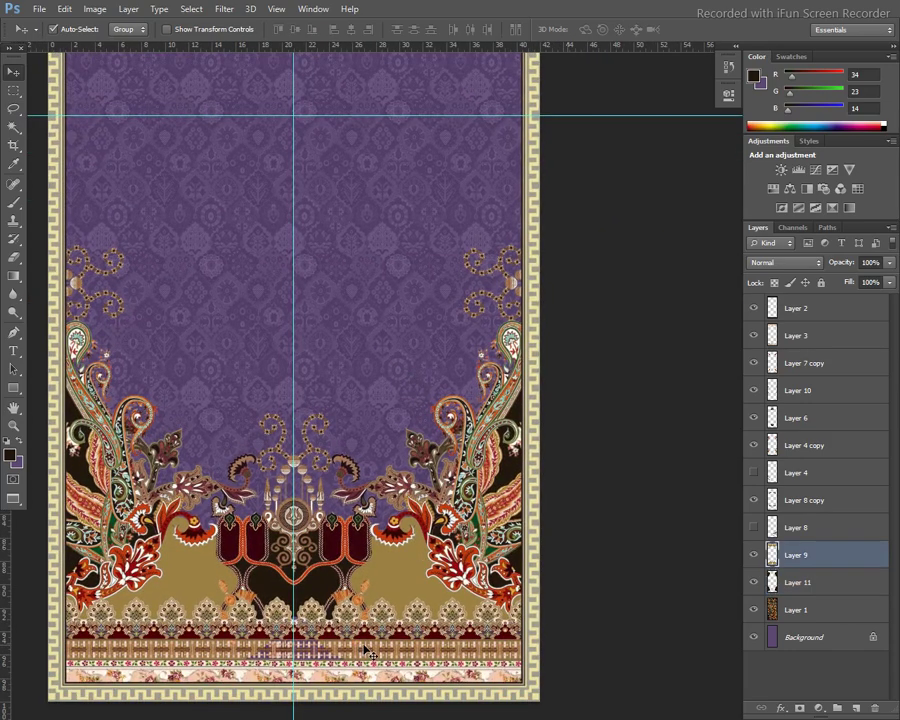
key("m")
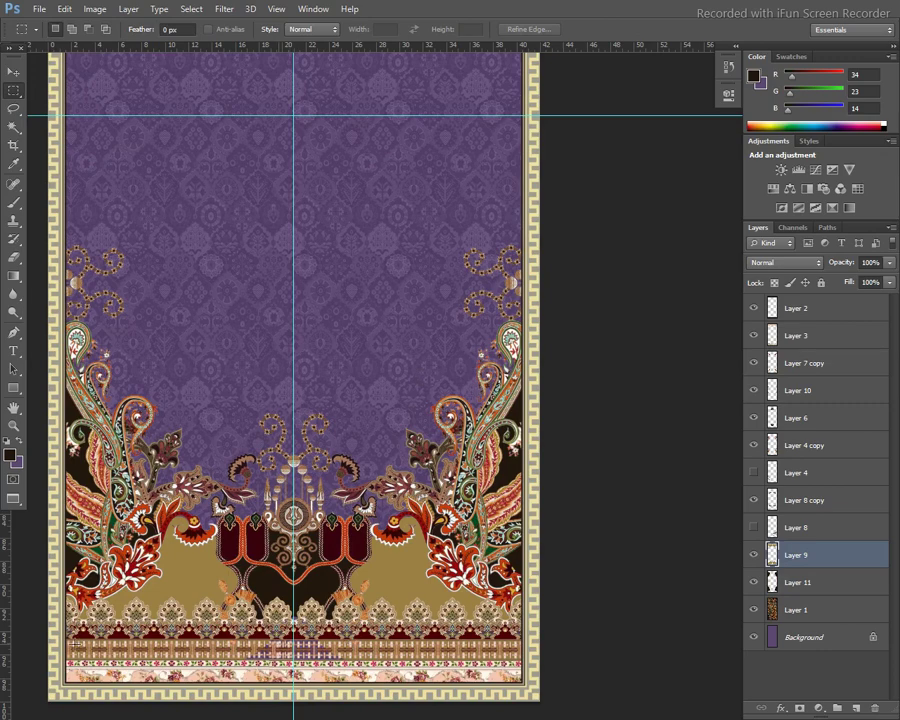
left_click_drag(66, 640, 563, 626)
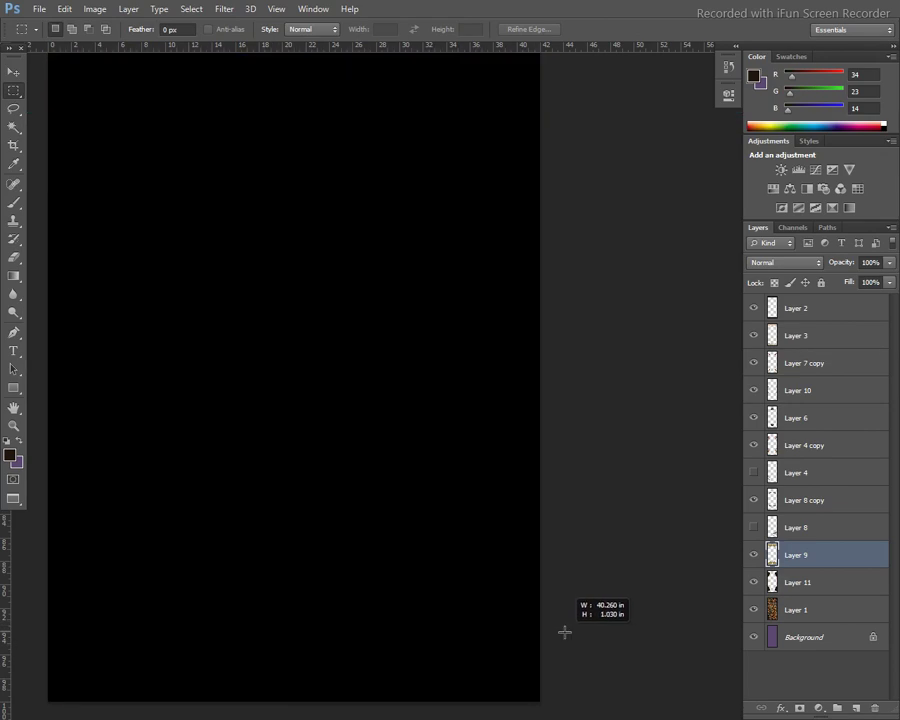
left_click_drag(563, 626, 569, 658)
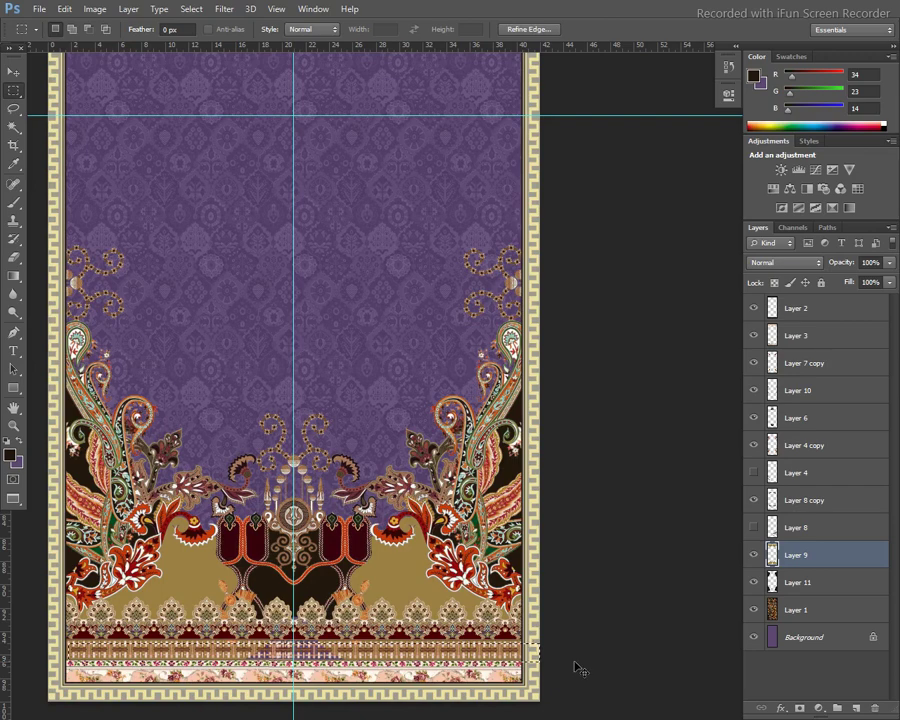
key("ctrl+j")
key("v")
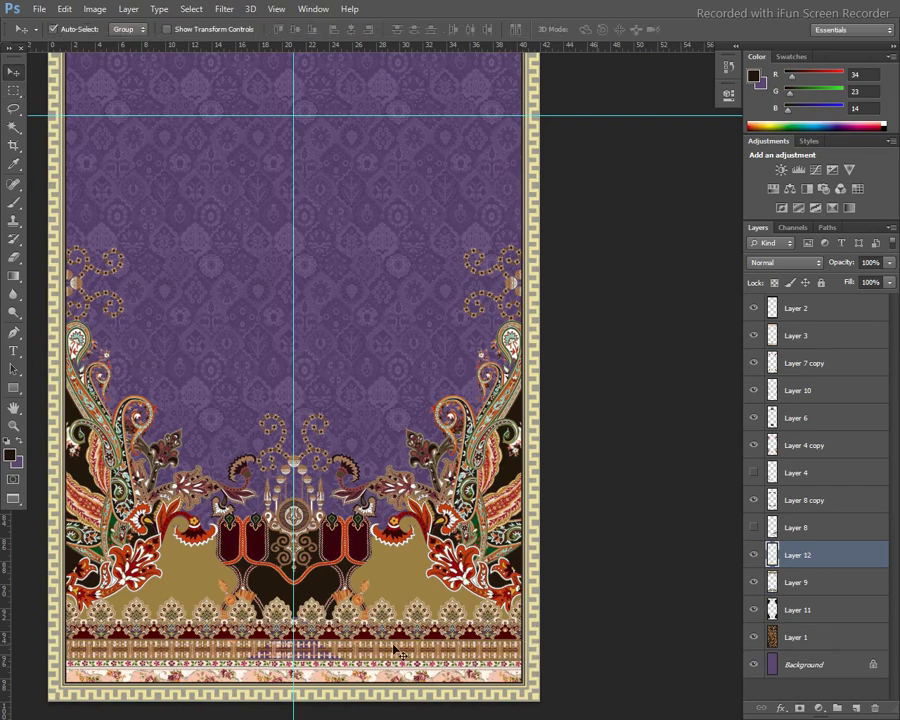
left_click_drag(393, 648, 363, 441)
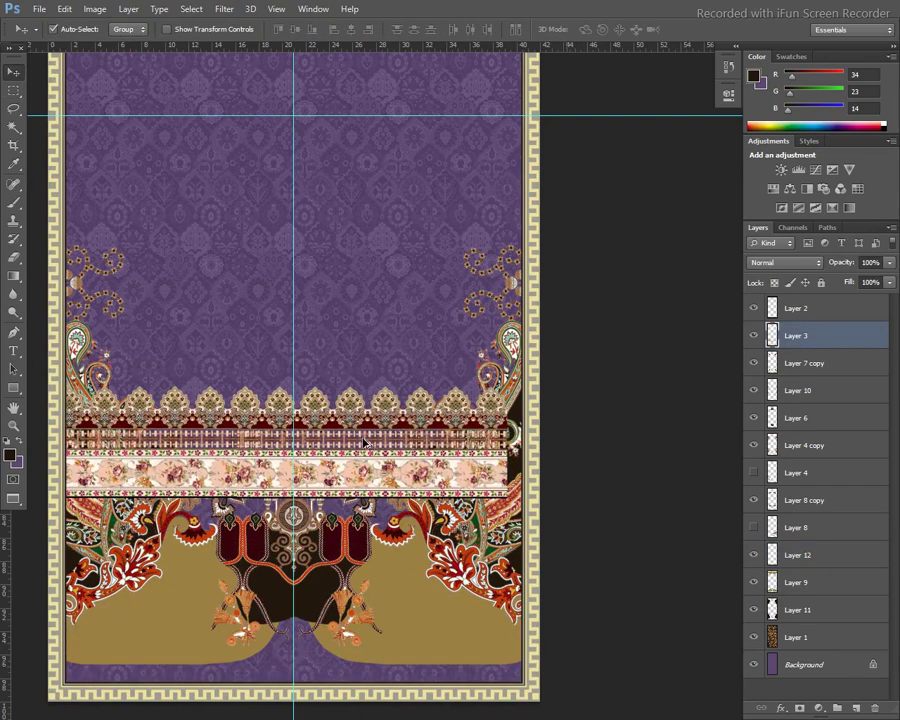
key("ctrl+z")
Step: Copy the bottom strip from Layer 3 to a new layer and delete the gold band layer
left_click(367, 652)
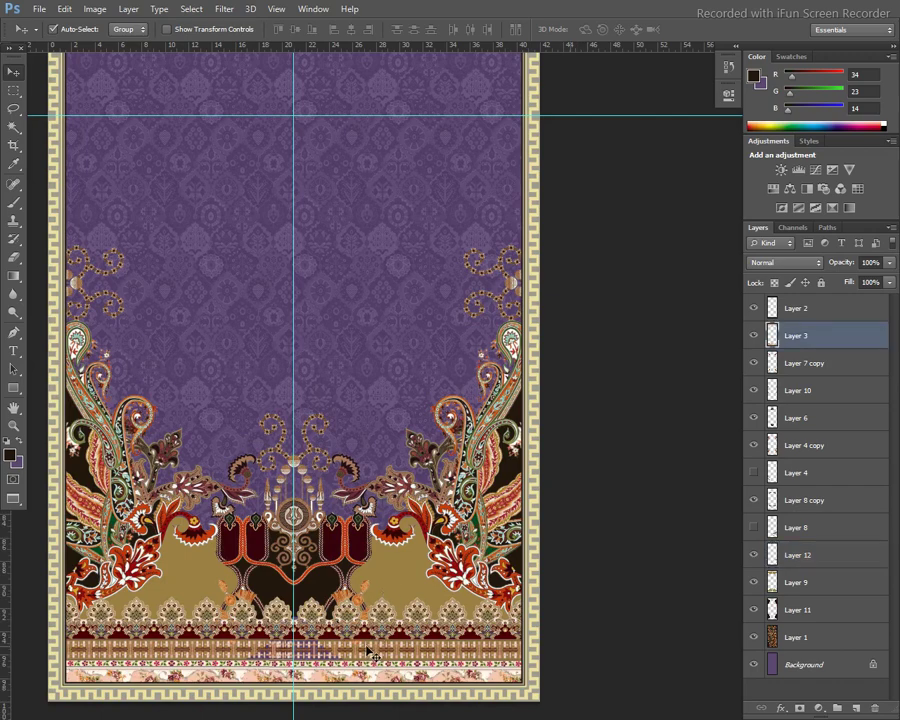
key("m")
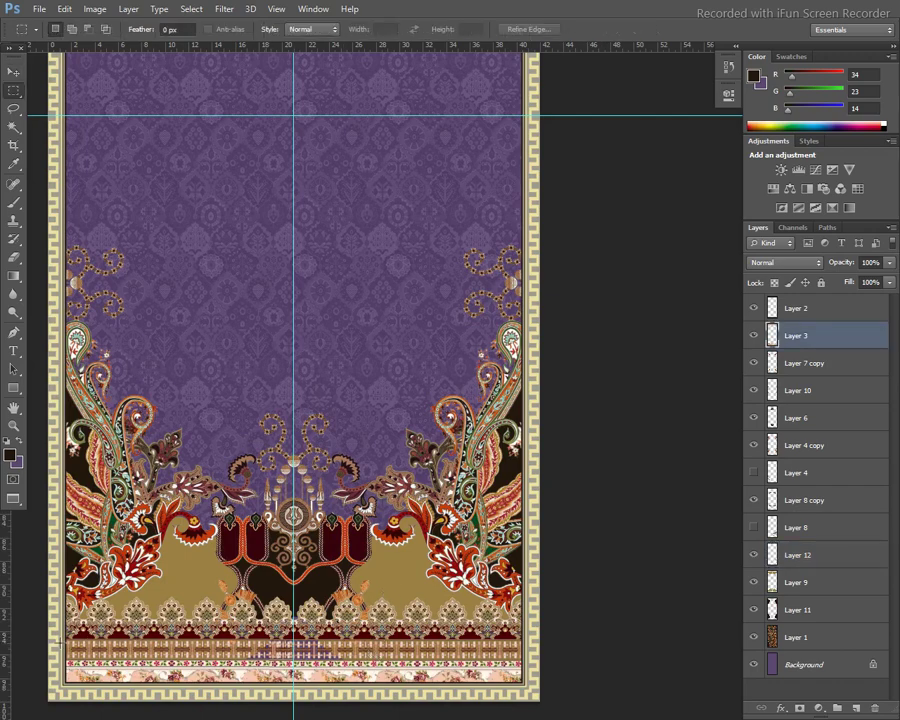
left_click_drag(64, 643, 559, 662)
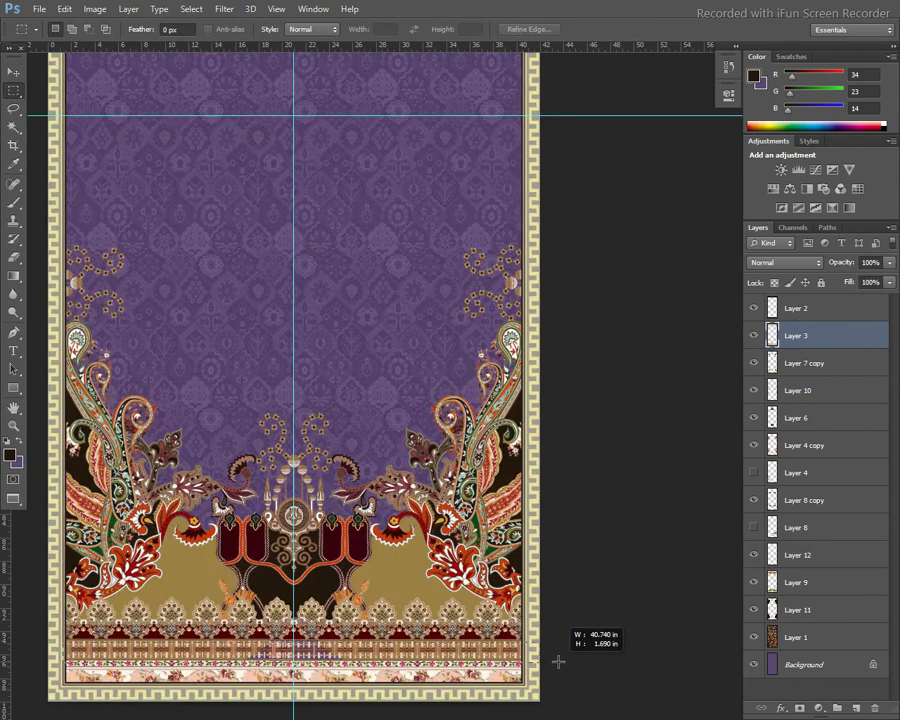
key("ctrl+j")
key("v")
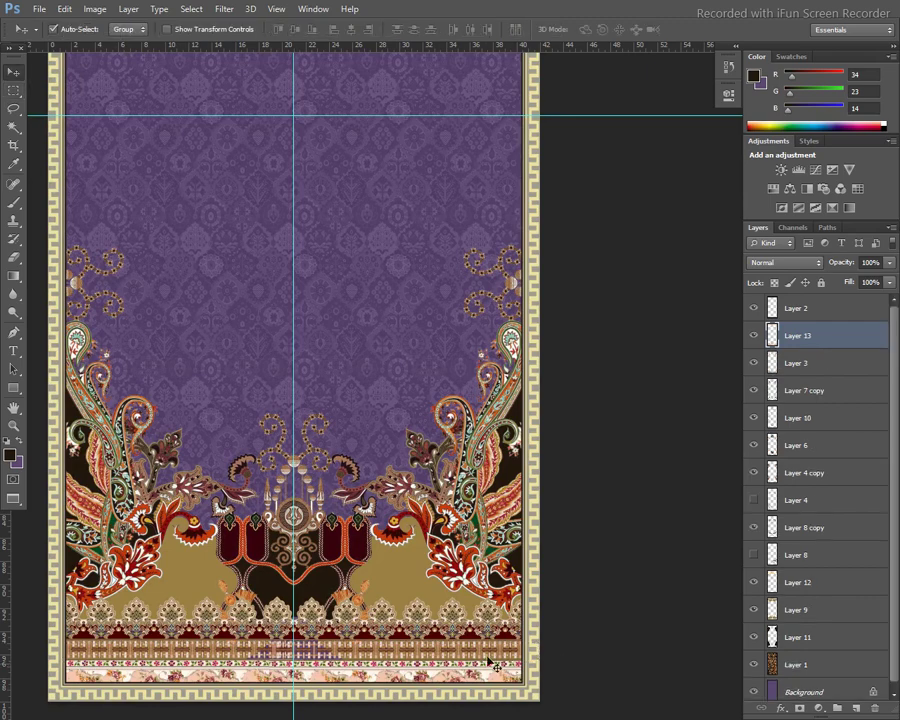
left_click_drag(393, 660, 349, 345)
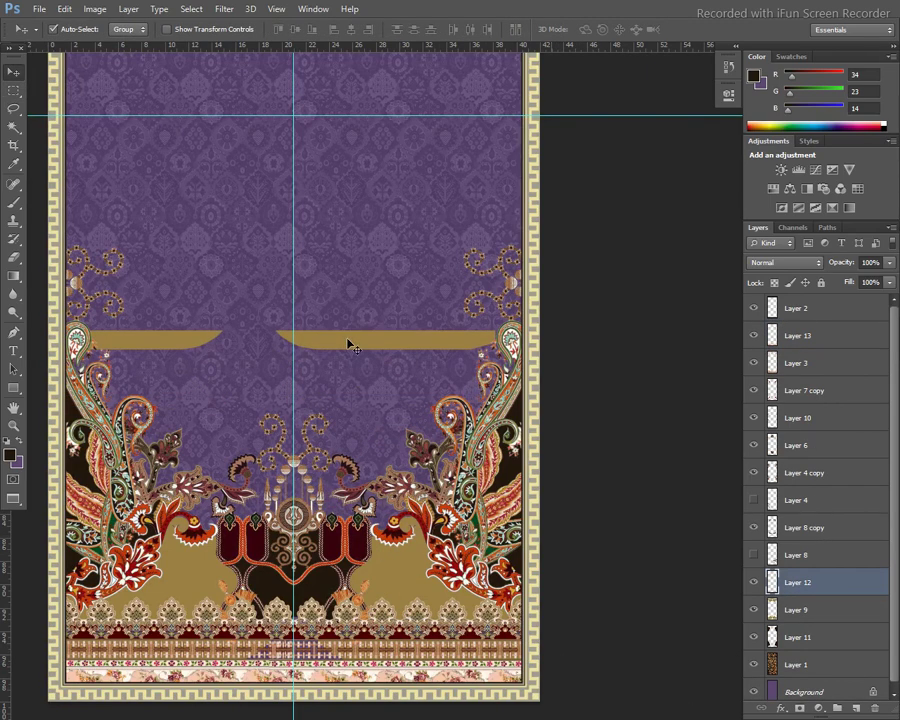
key("Delete")
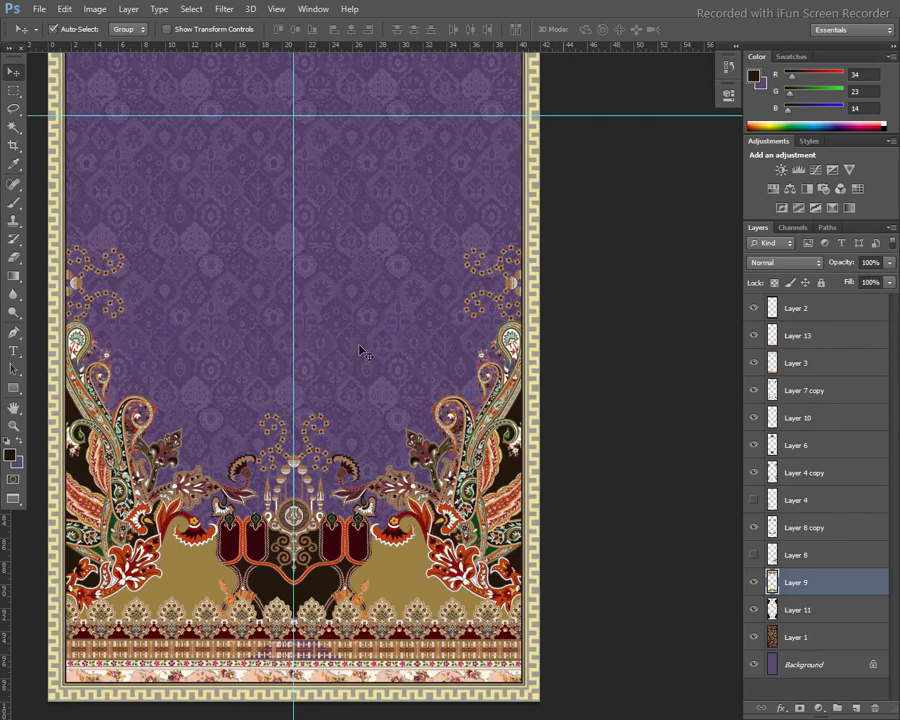
Step: Copy Layer 3's patterned bottom strip onto new Layer 14, undoing the accidental move
left_click(348, 632)
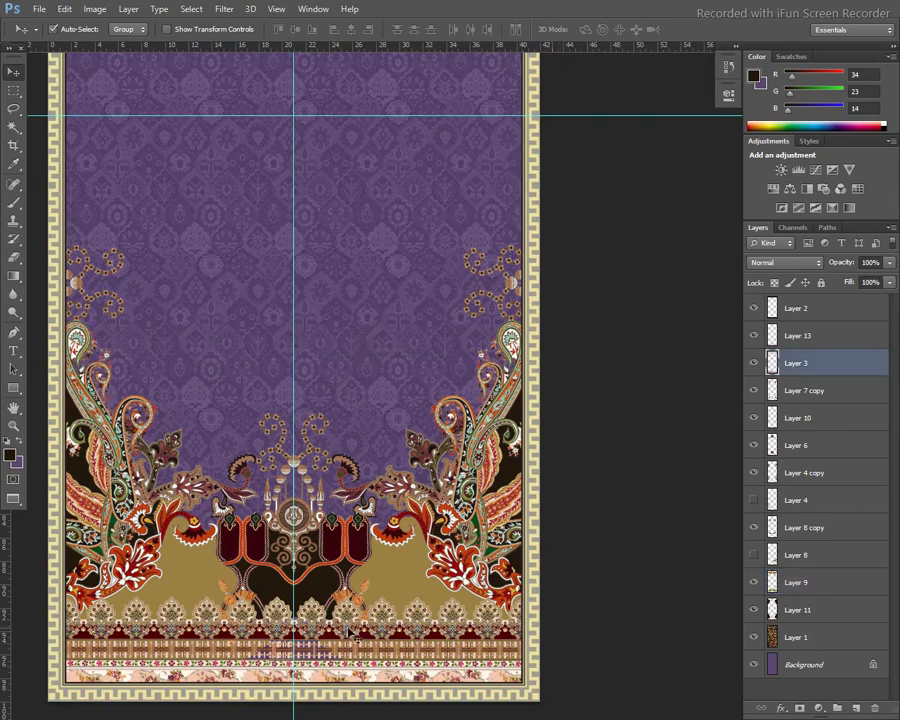
key("m")
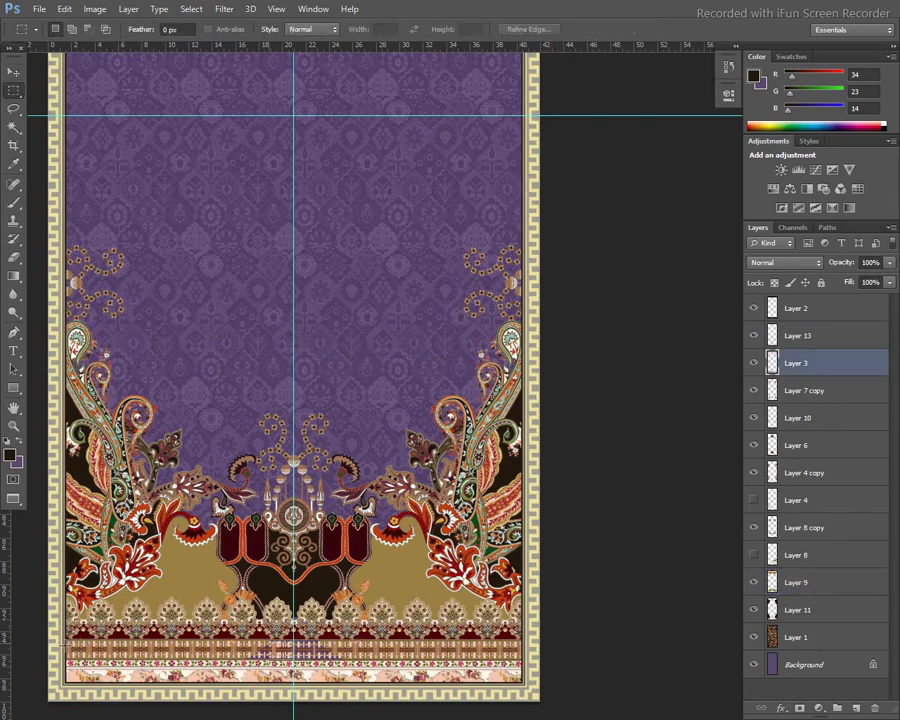
left_click_drag(100, 645, 543, 660)
key("ctrl+j")
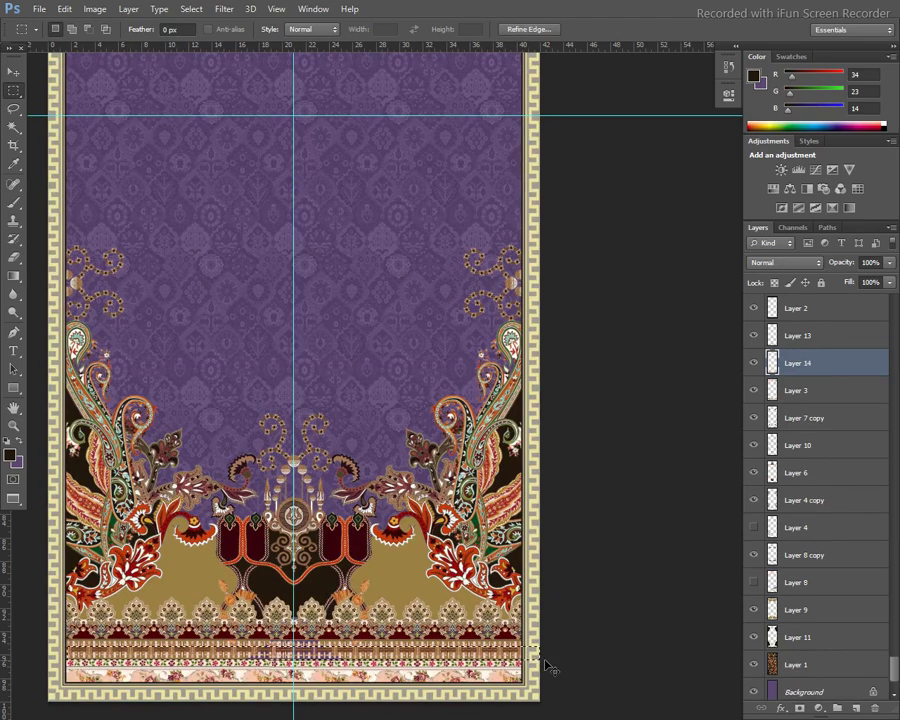
key("v")
left_click_drag(390, 655, 379, 541)
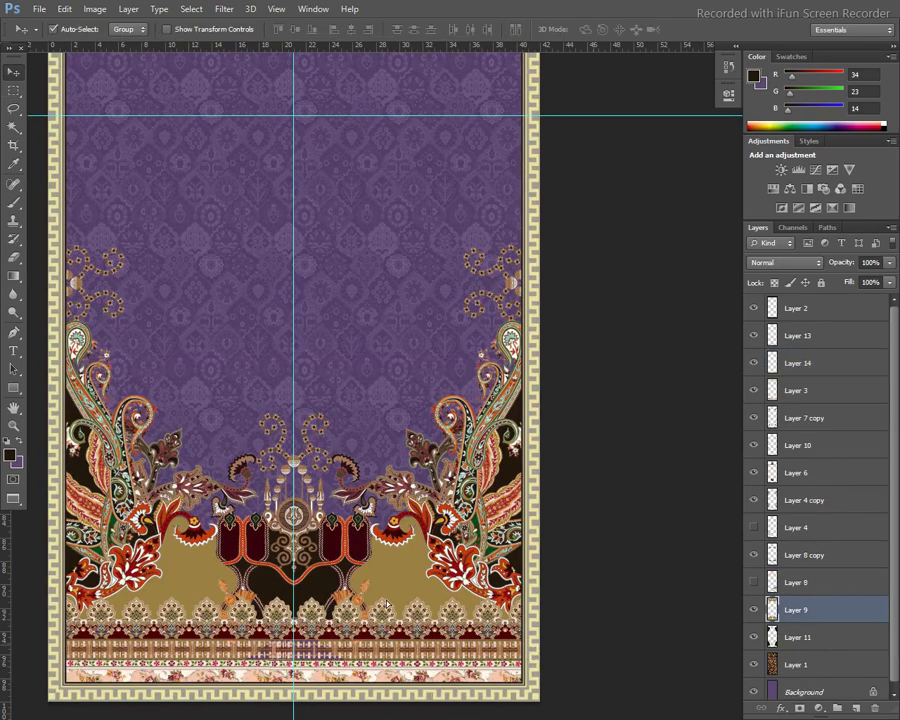
key("ctrl+z")
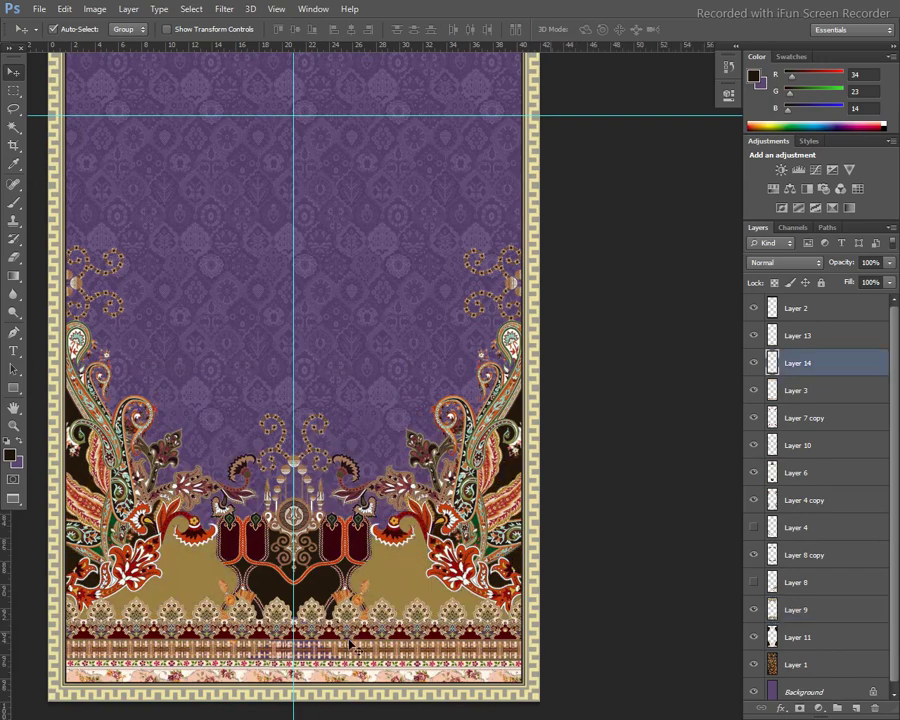
Step: Rotate the copied strip 90° clockwise, set it inside the right border, and stack Layer 13 beneath Layer 11
left_click_drag(352, 657, 350, 333)
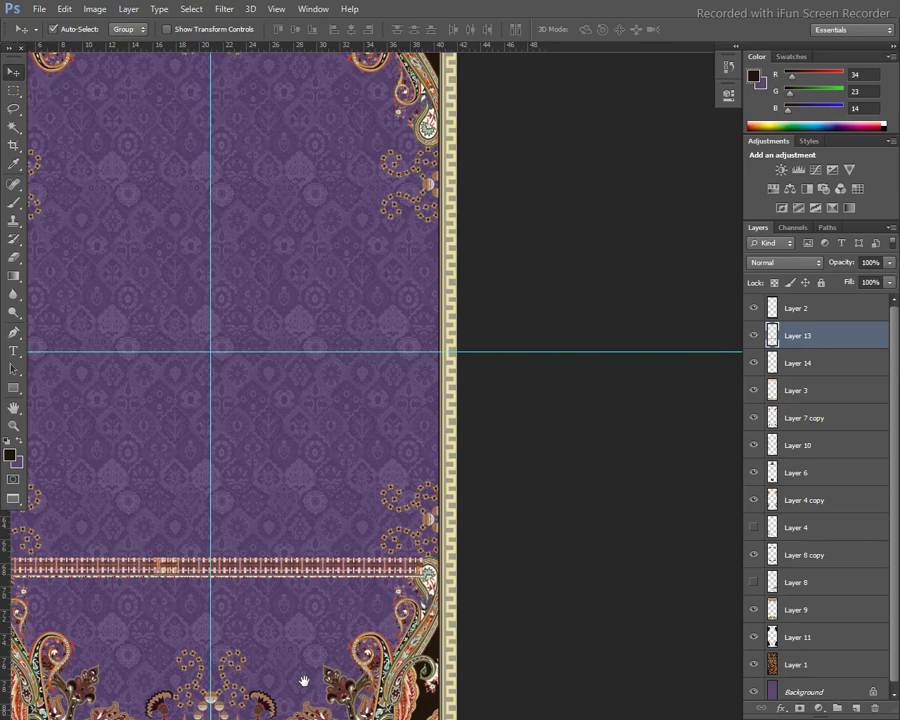
left_click_drag(304, 681, 306, 679)
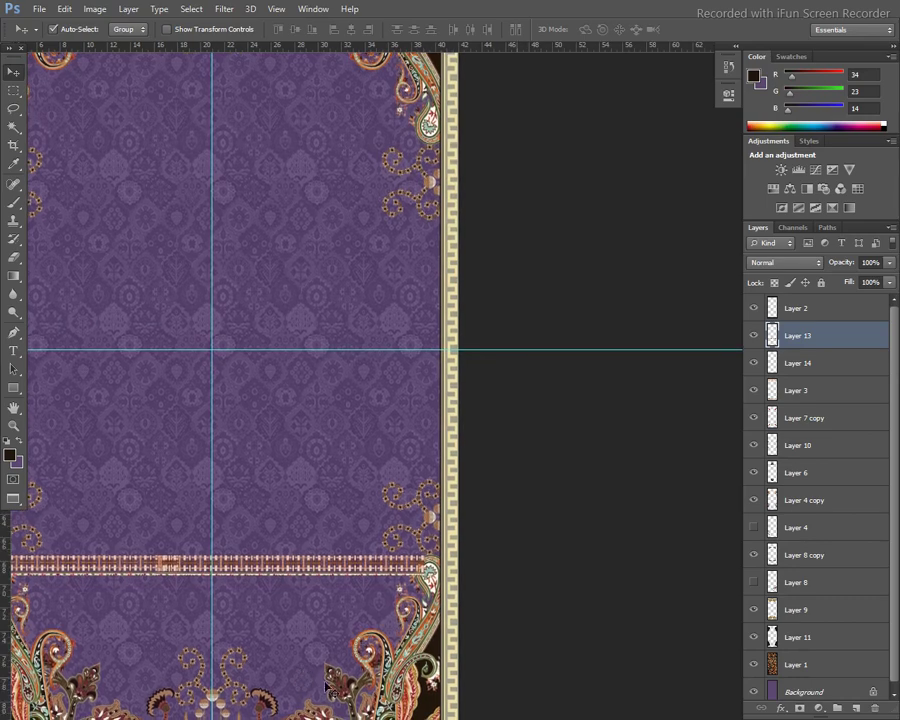
key("ctrl+t")
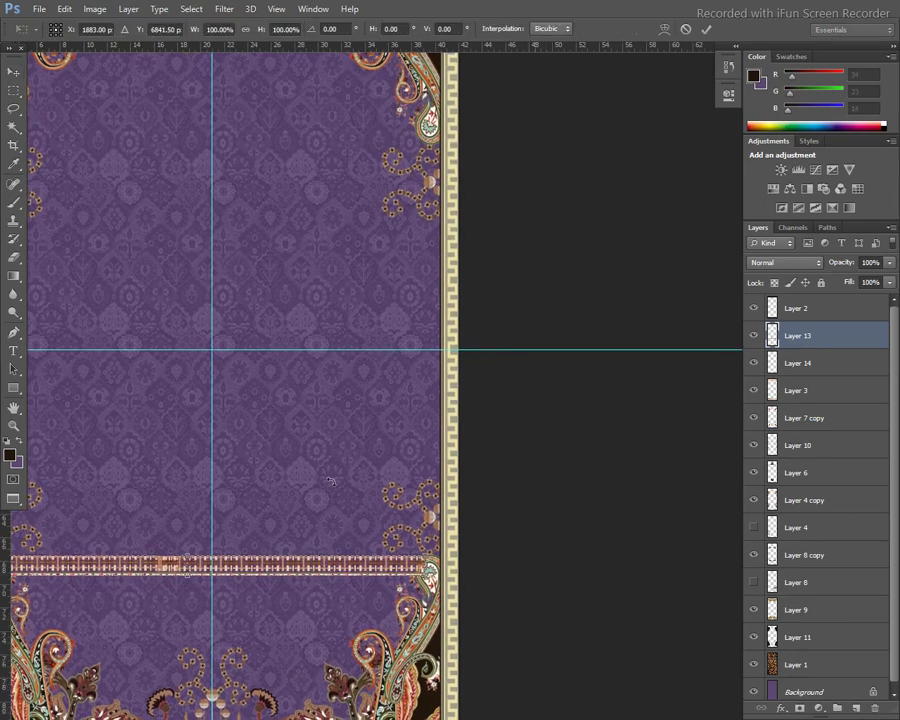
right_click(331, 482)
left_click(370, 417)
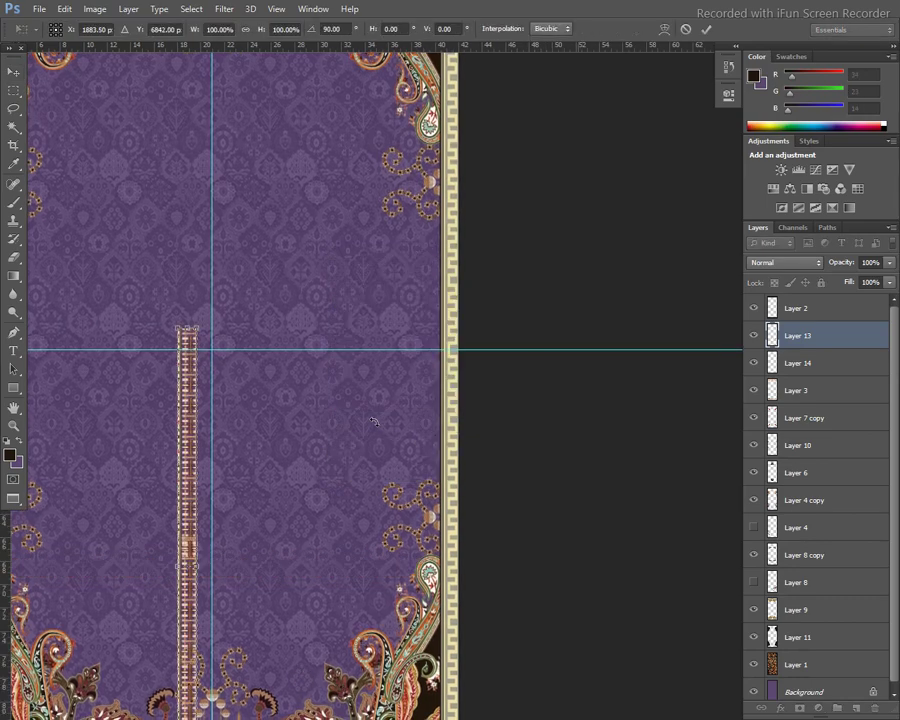
key("Return")
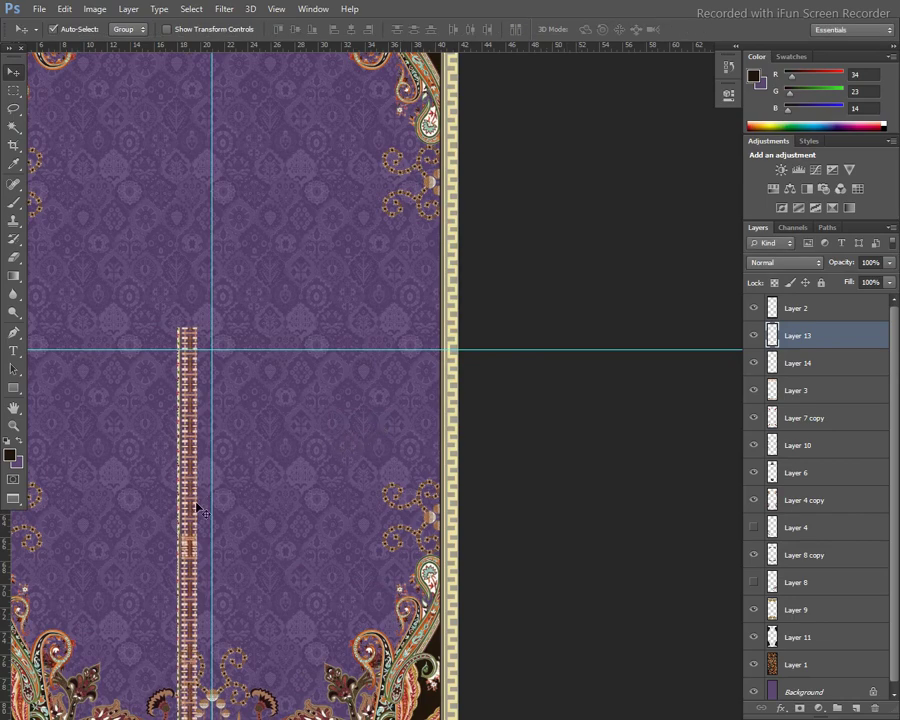
mouse_move(187, 577)
left_mouse_down()
mouse_move(188, 478)
mouse_move(407, 284)
left_mouse_up()
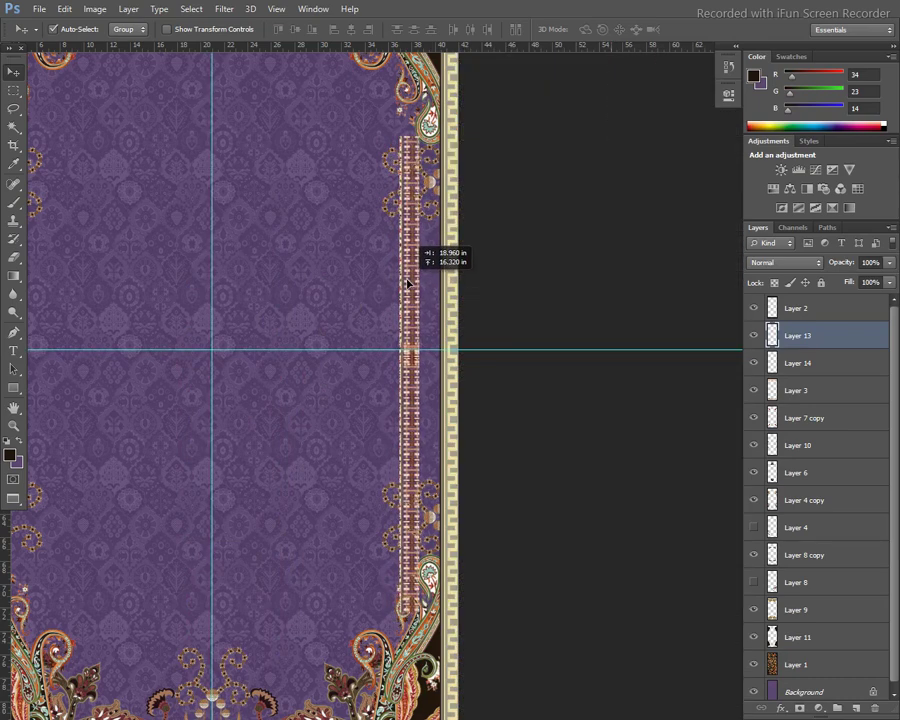
left_click_drag(835, 335, 866, 636)
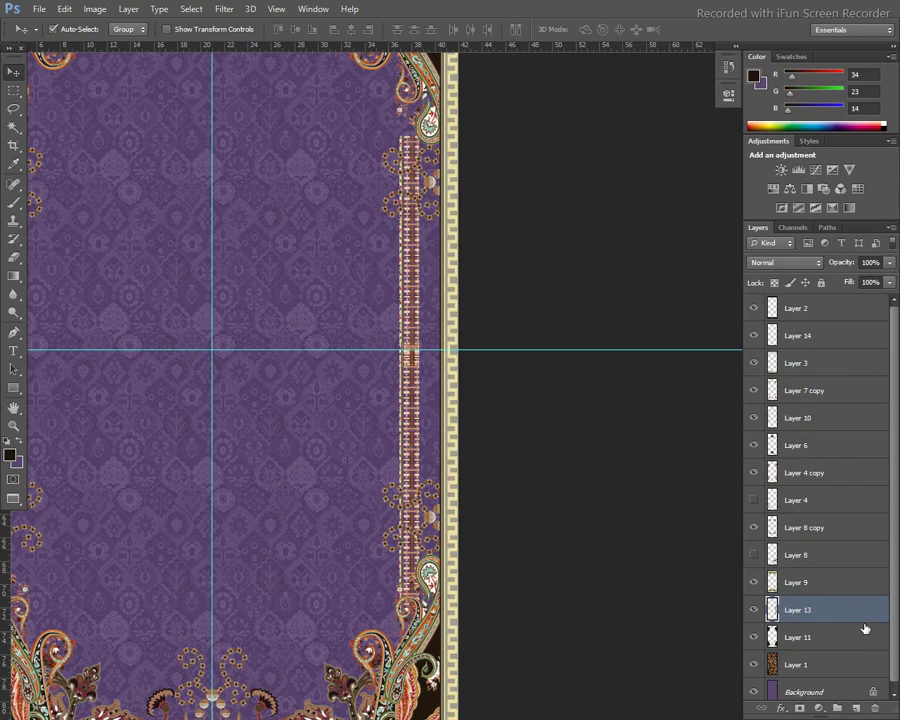
left_click_drag(835, 597, 842, 634)
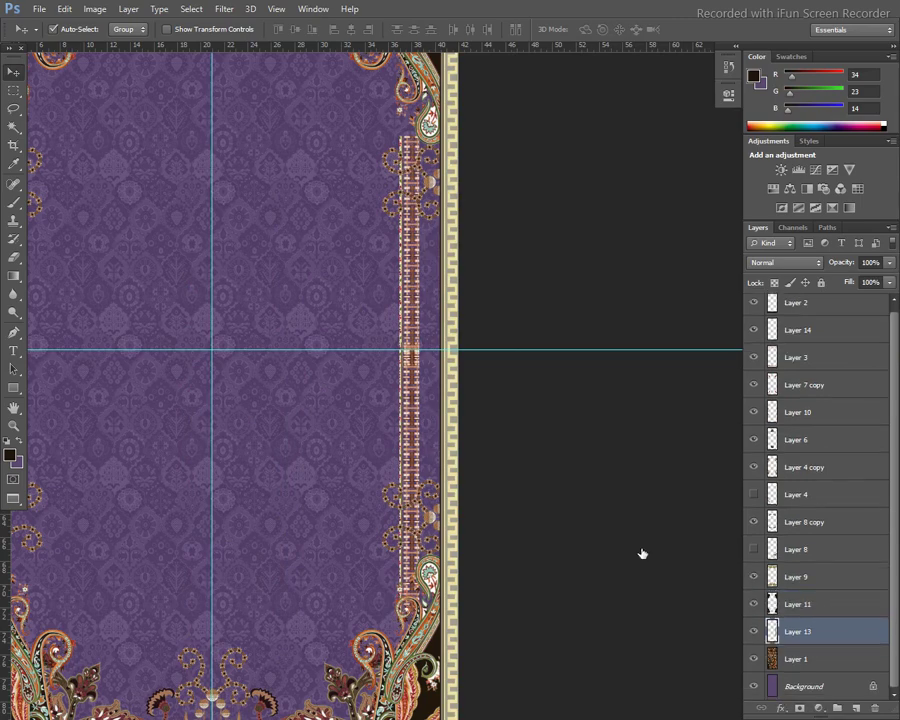
Step: Lasso and remove the strip's lower end where it overlaps the bottom ornament
key("l")
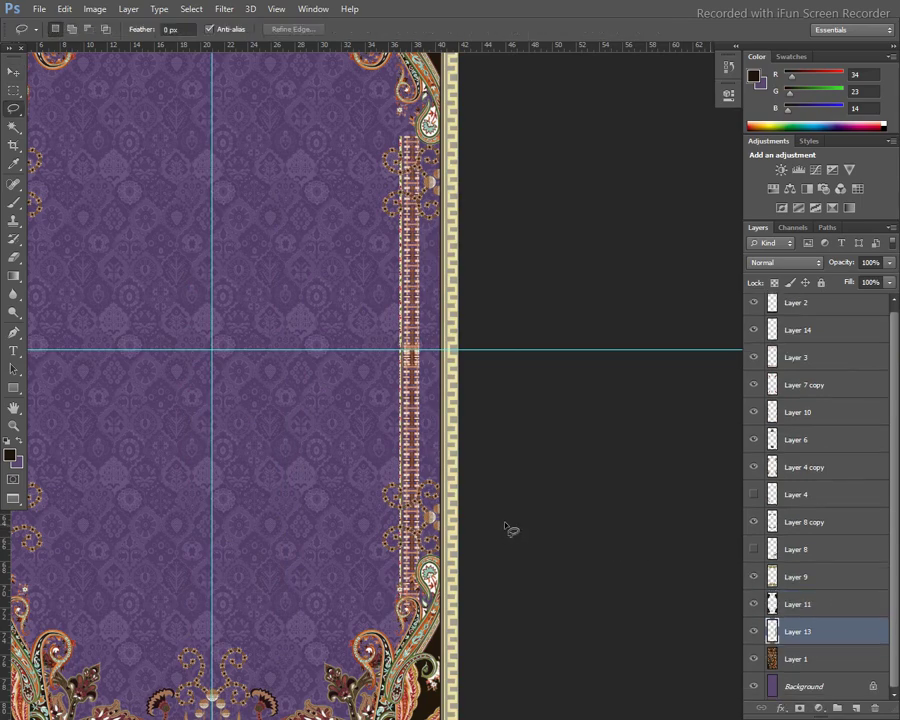
scroll(505, 527, "up", 2)
scroll(500, 504, "up", 1)
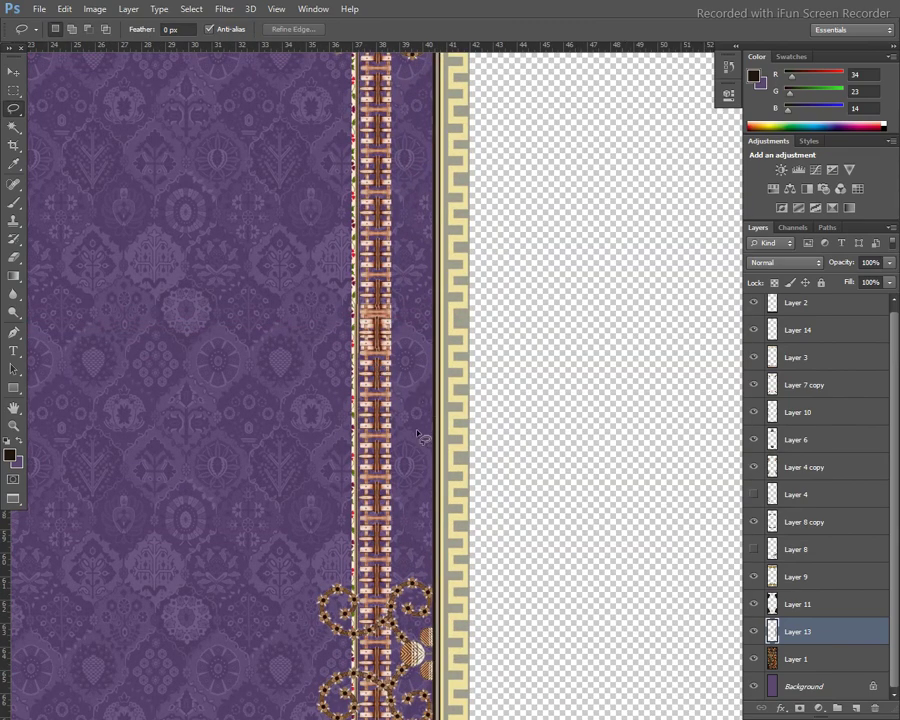
left_click(462, 480)
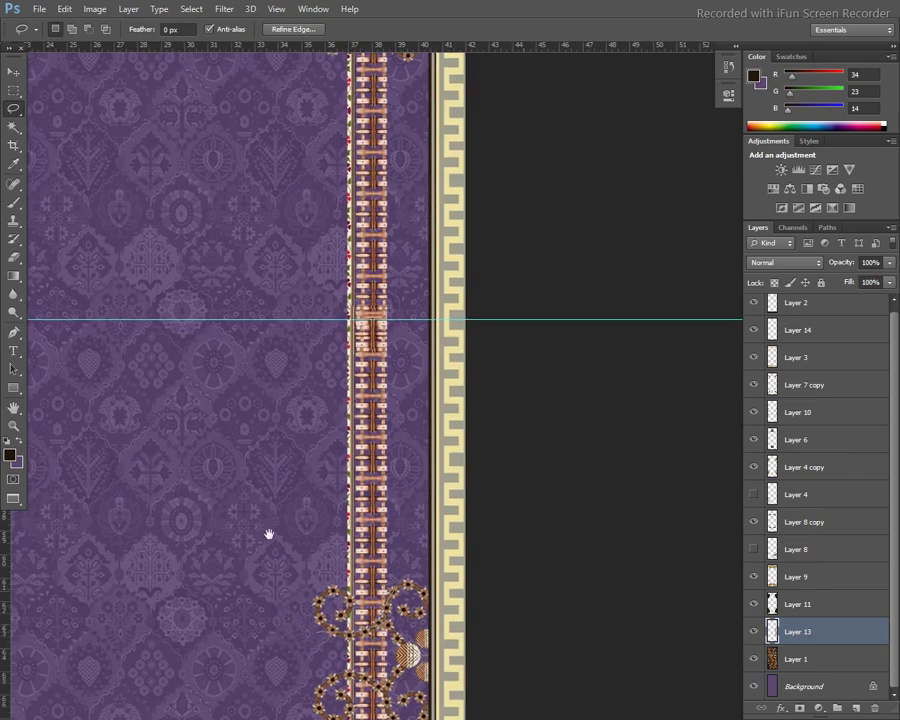
left_click_drag(321, 595, 260, 415)
scroll(260, 415, "down", 1)
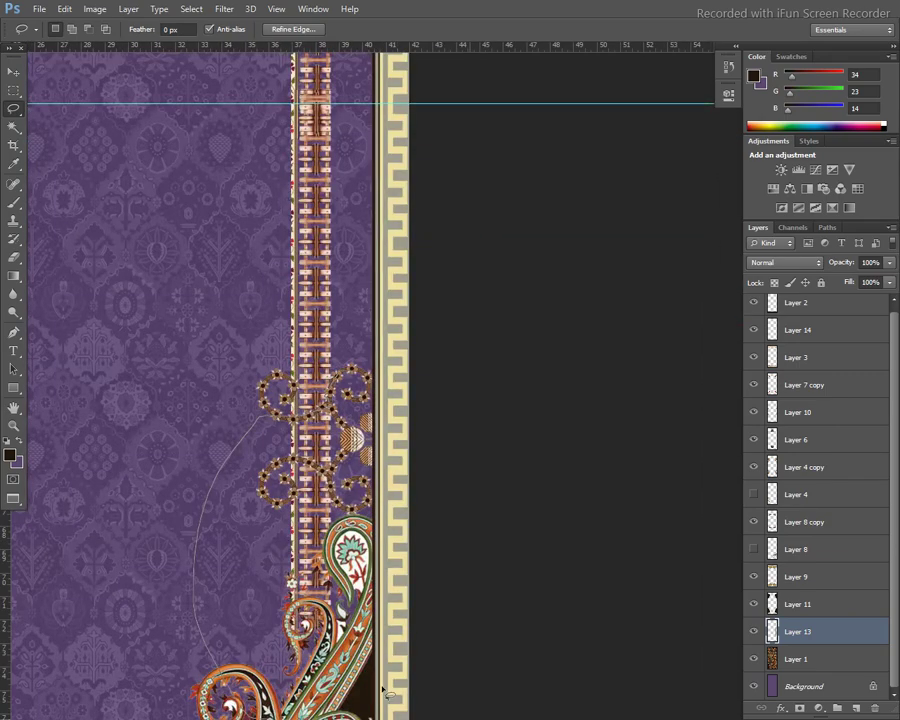
left_click_drag(383, 692, 520, 614)
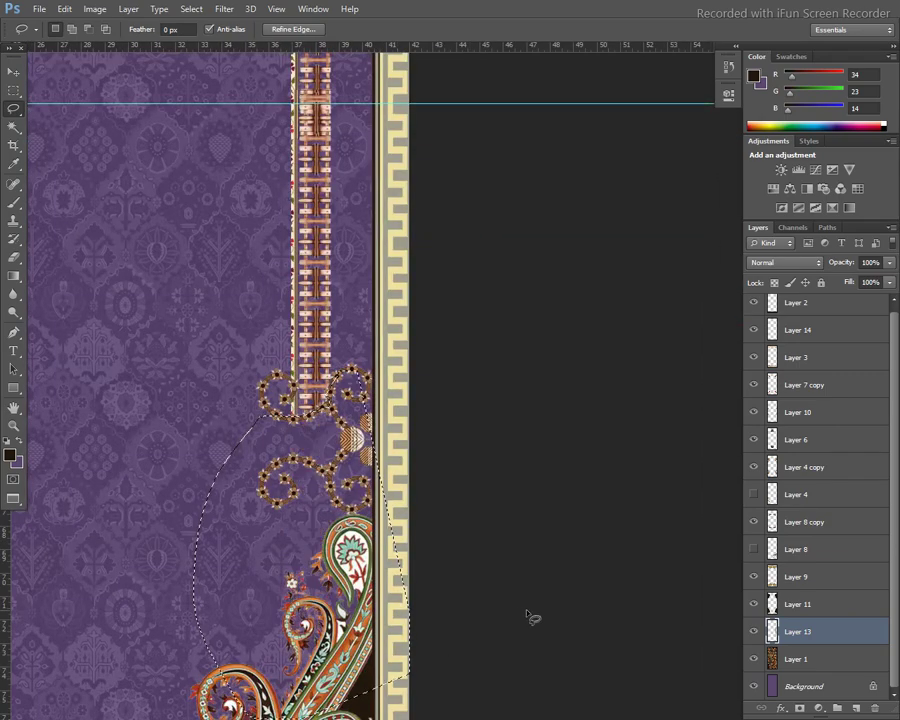
key("ctrl+d")
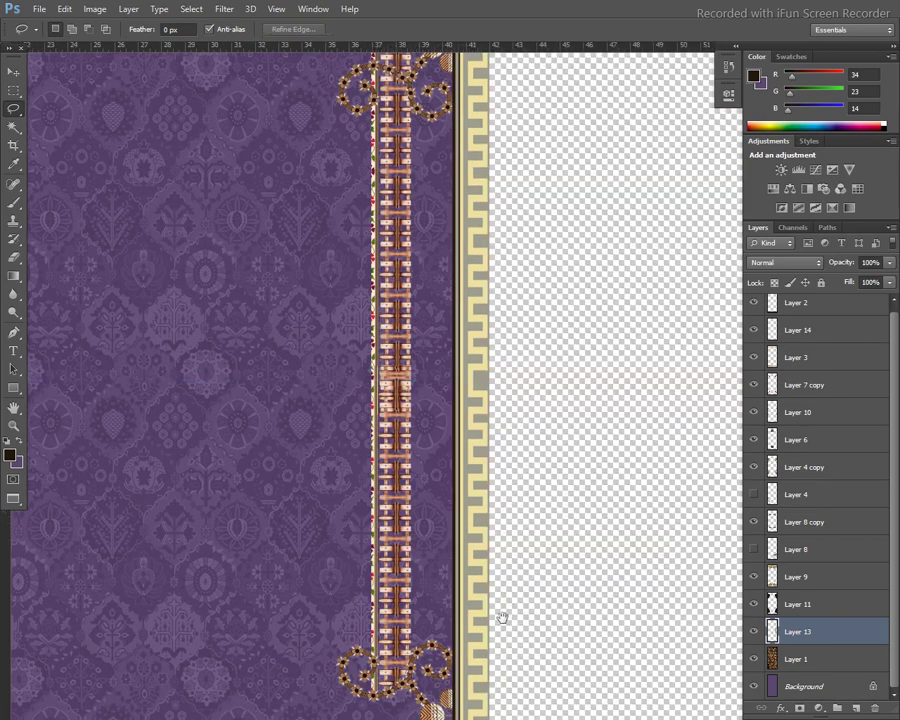
Step: Lasso and remove the strip's top end above the upper ornament
left_click_drag(418, 287, 541, 268)
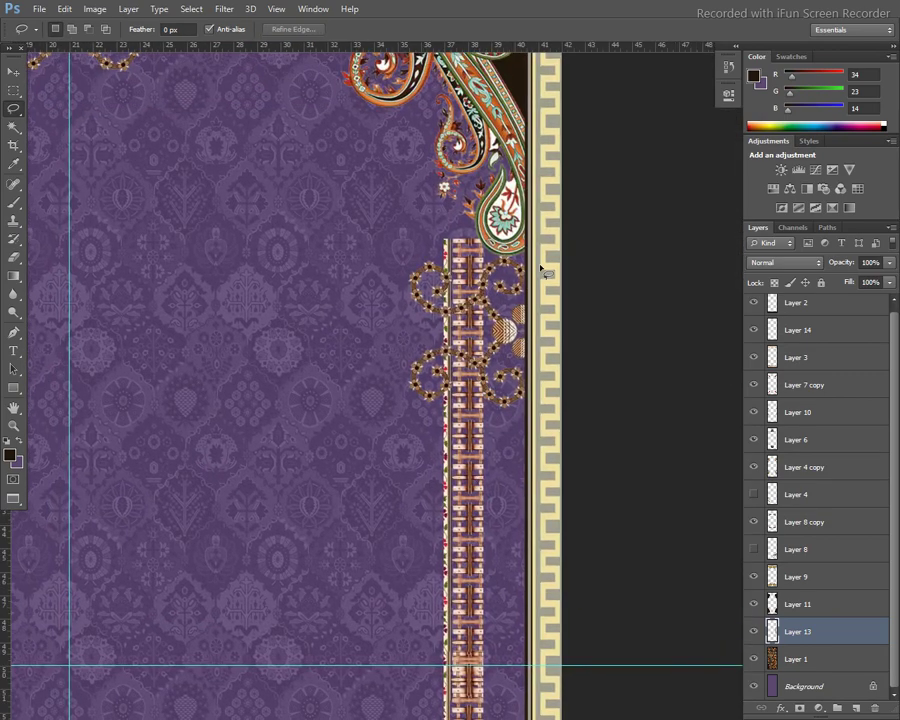
left_click_drag(551, 234, 509, 325)
left_click_drag(478, 368, 356, 196)
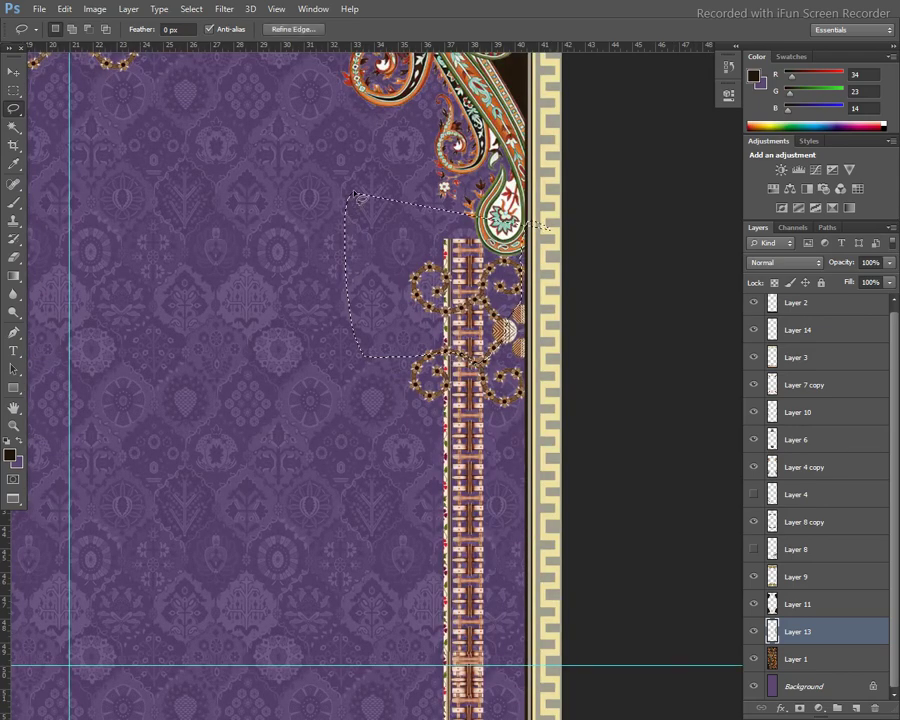
key("ctrl+d")
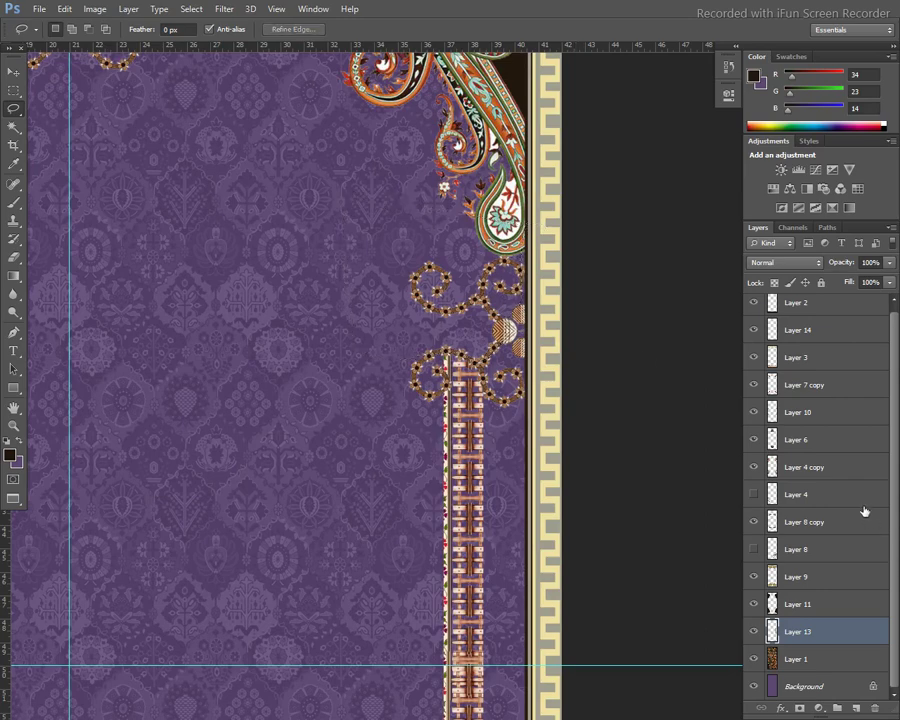
Step: Zoom out and flip the strip horizontally onto the left side, then start a new layer
key("ctrl+minus")
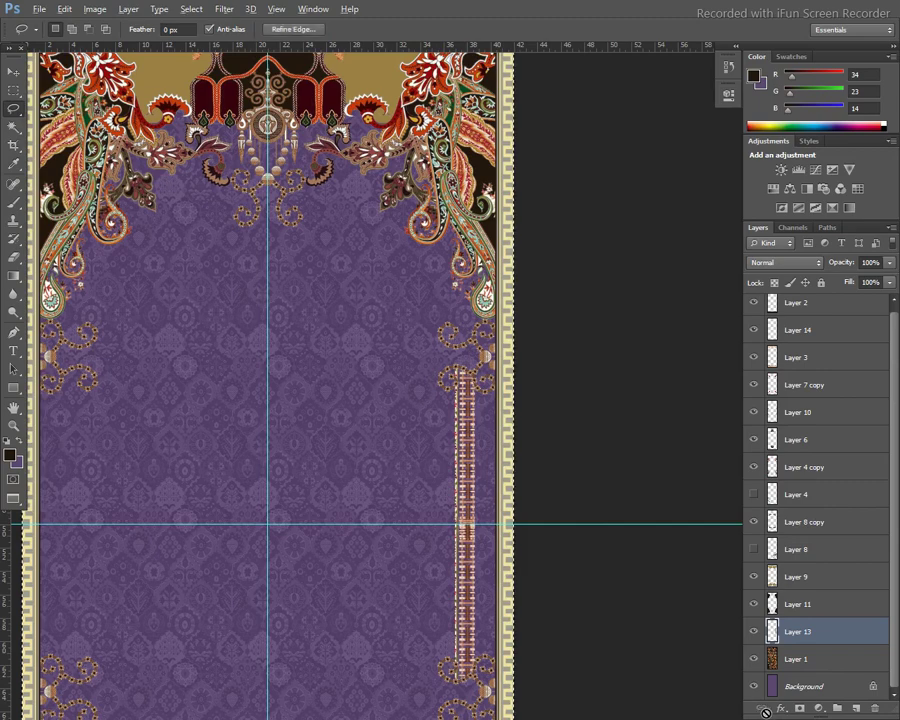
key("alt+e")
key("a")
key("Return")
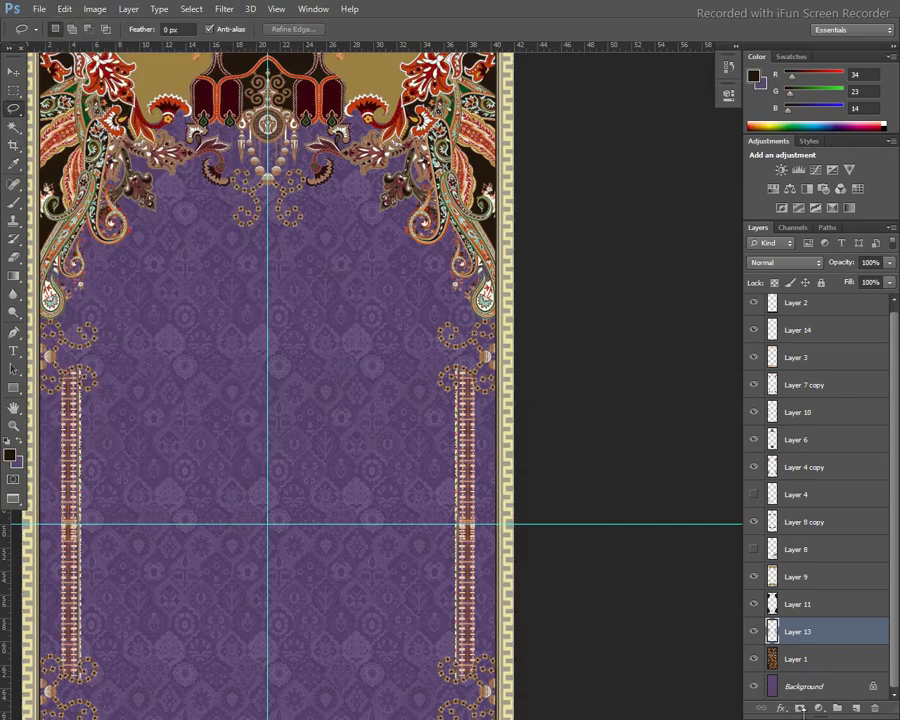
left_click_drag(416, 593, 393, 542)
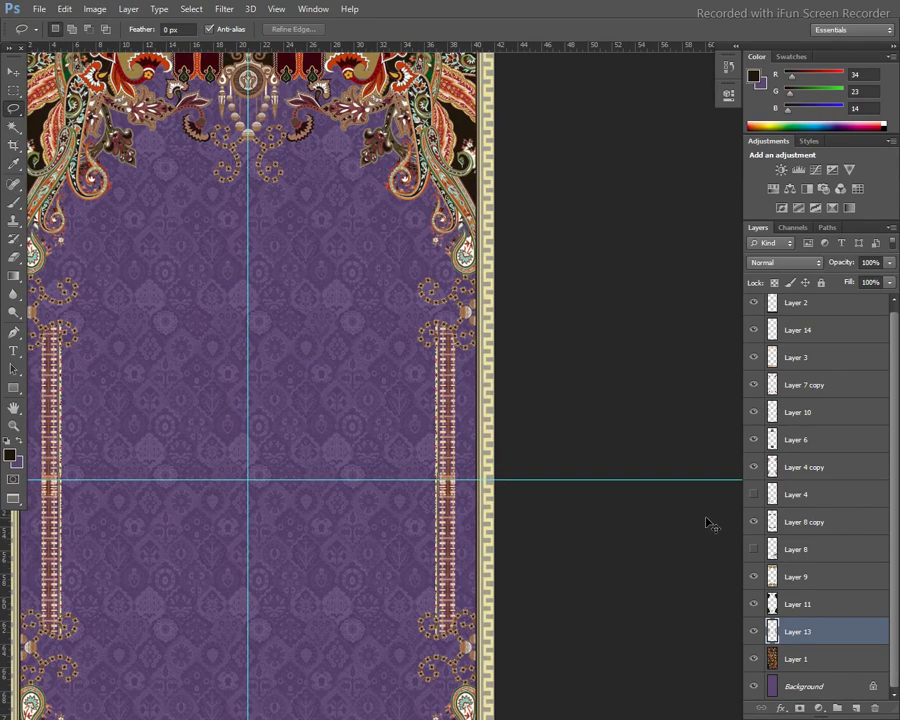
key("ctrl+shift+n")
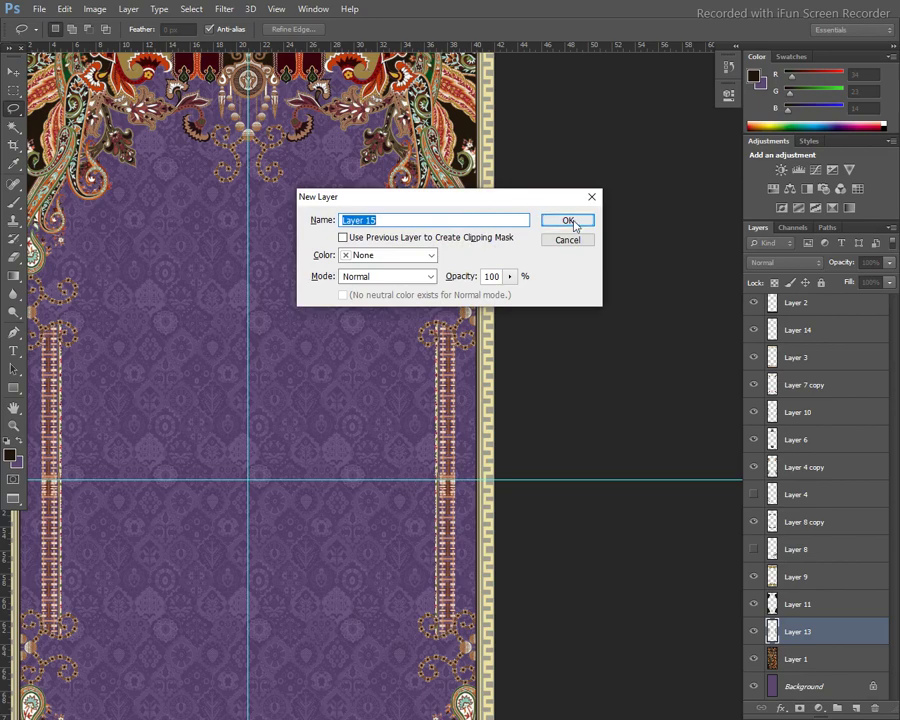
Step: Create Layer 15 beneath Layer 13 and load a Pen-traced selection of the gap beside the right strip
left_click(577, 109)
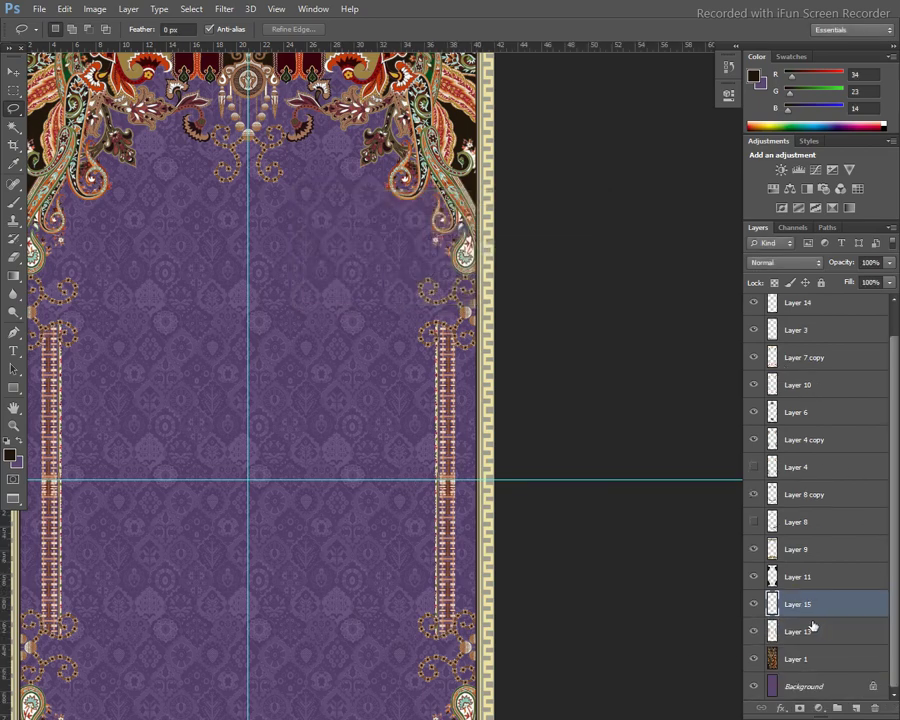
left_click_drag(831, 632, 831, 640)
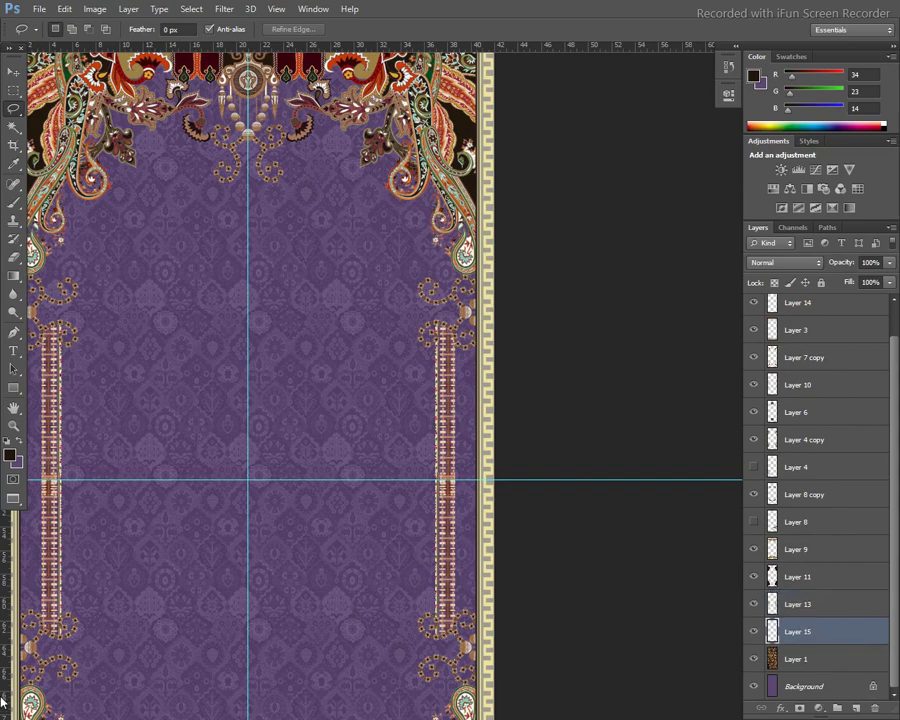
key("p")
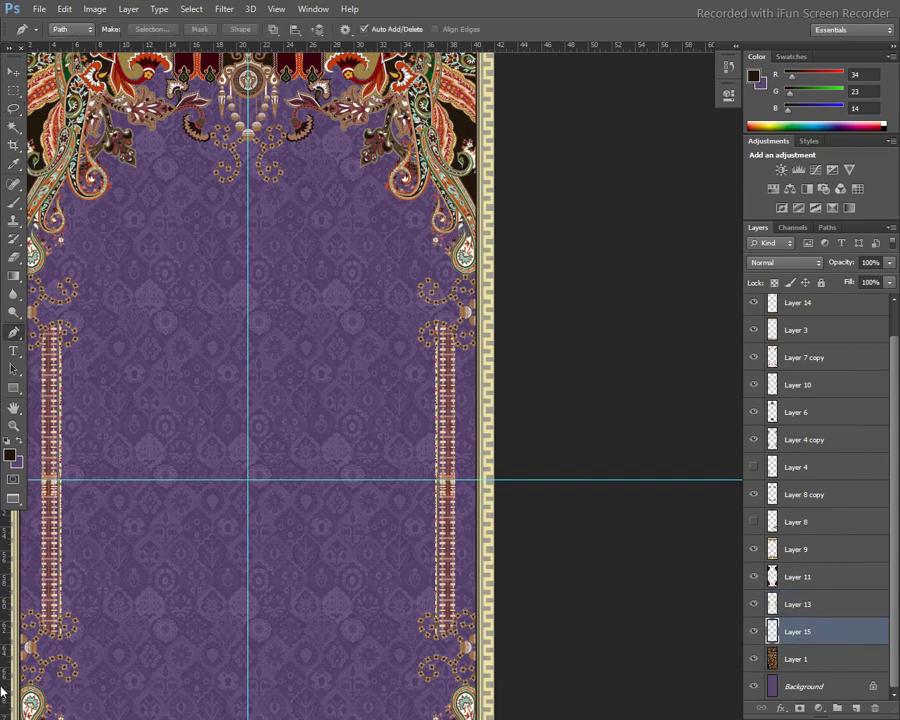
key("ctrl+plus")
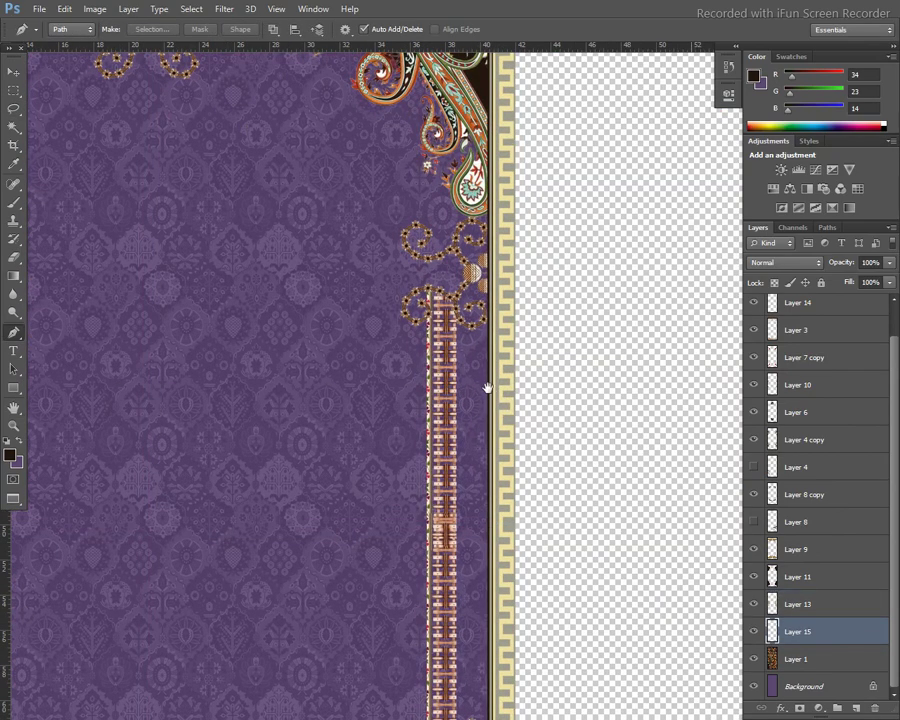
left_click_drag(487, 388, 462, 384)
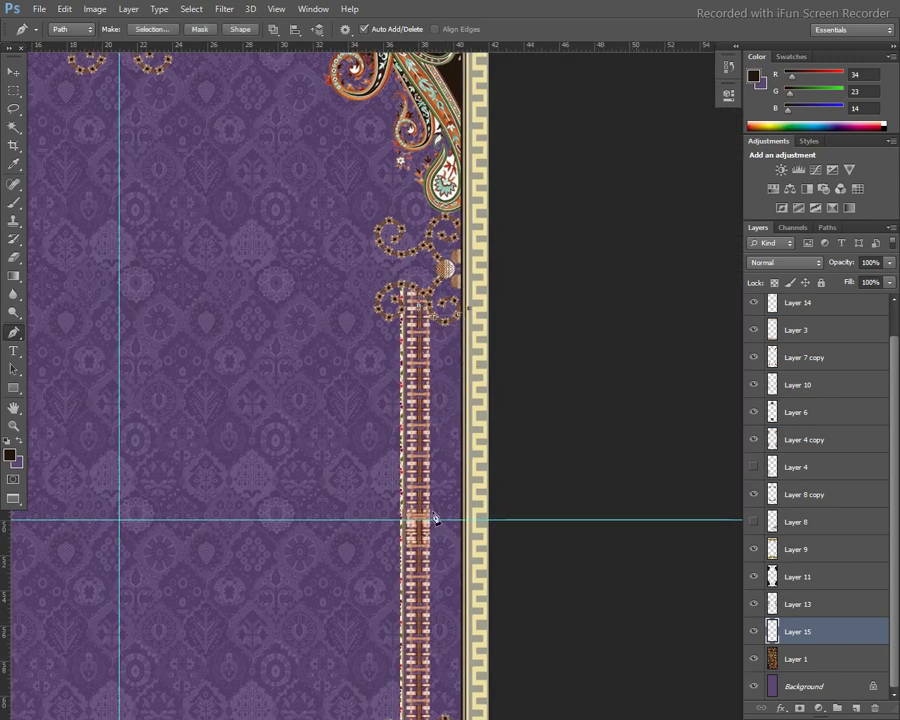
left_click_drag(440, 620, 379, 376)
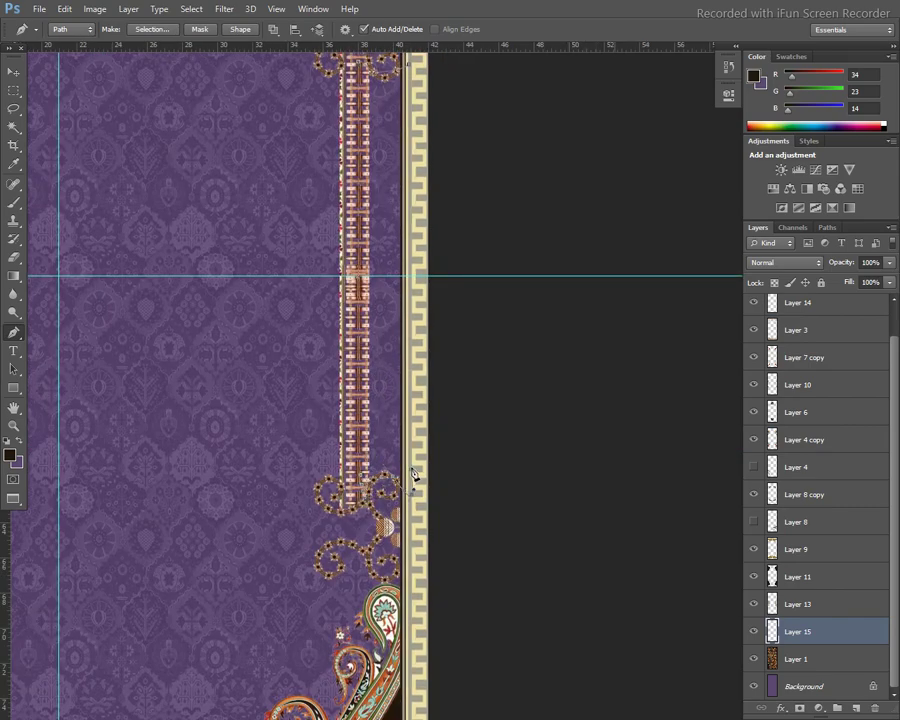
scroll(430, 352, "up", 3)
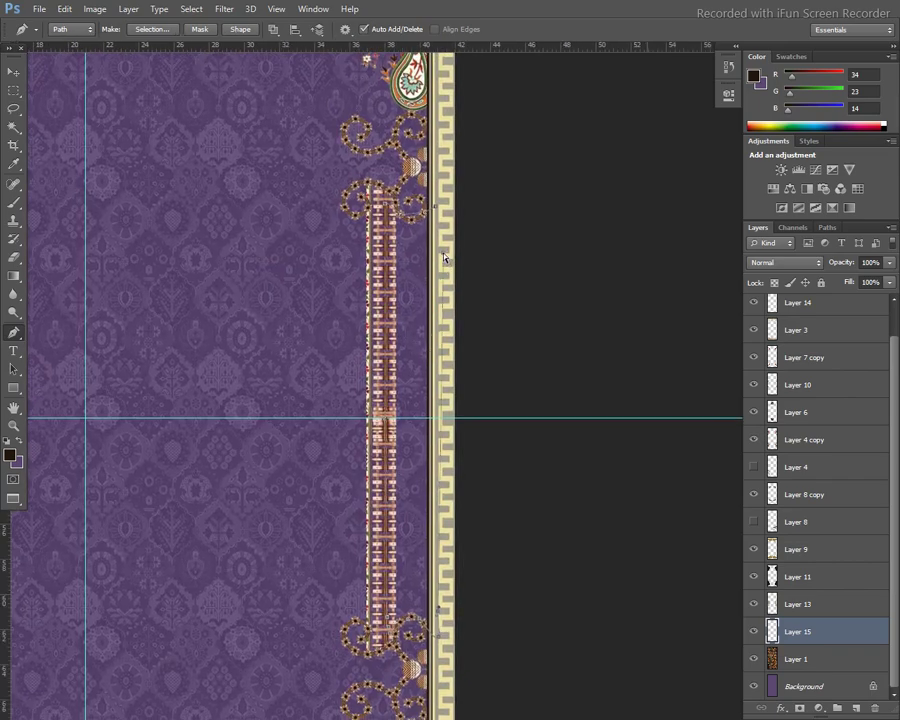
key("ctrl+Return")
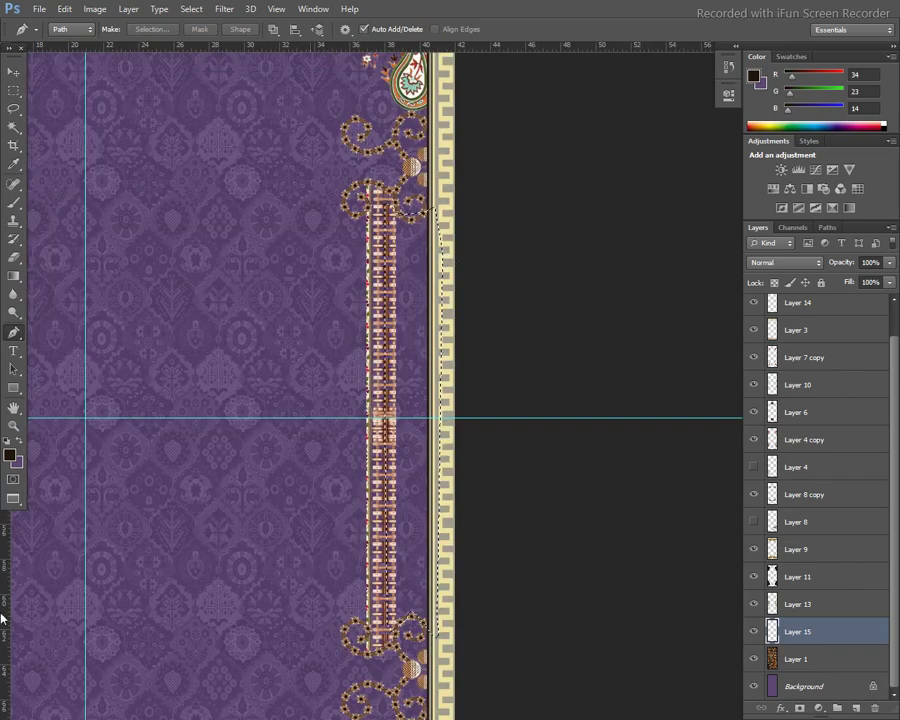
Step: Sample the dark maroon from the artwork and fill the right strip's selected gap with it
key("b")
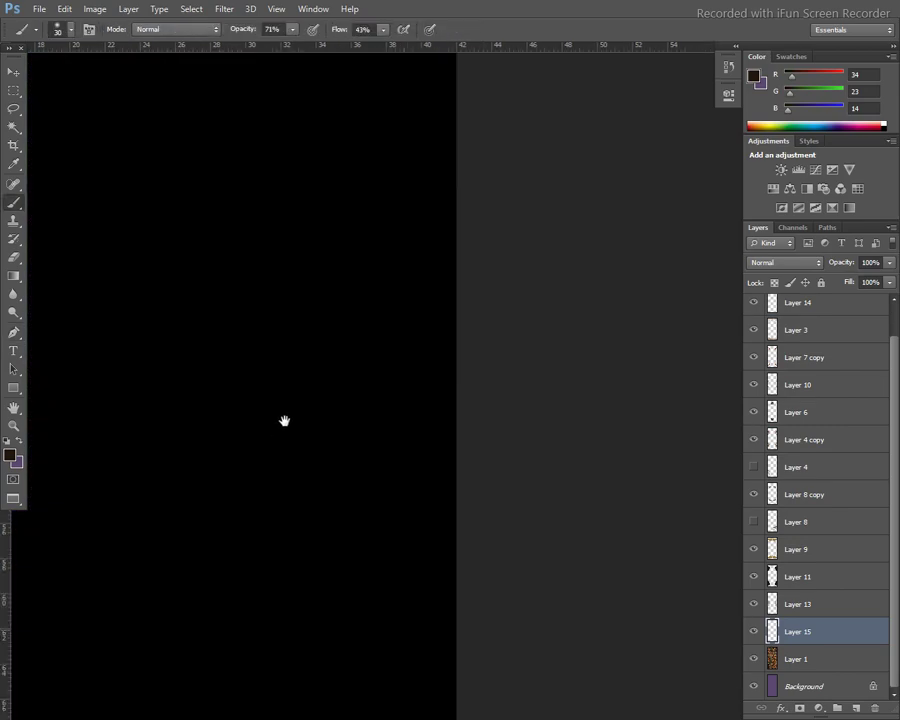
left_click_drag(284, 421, 390, 293)
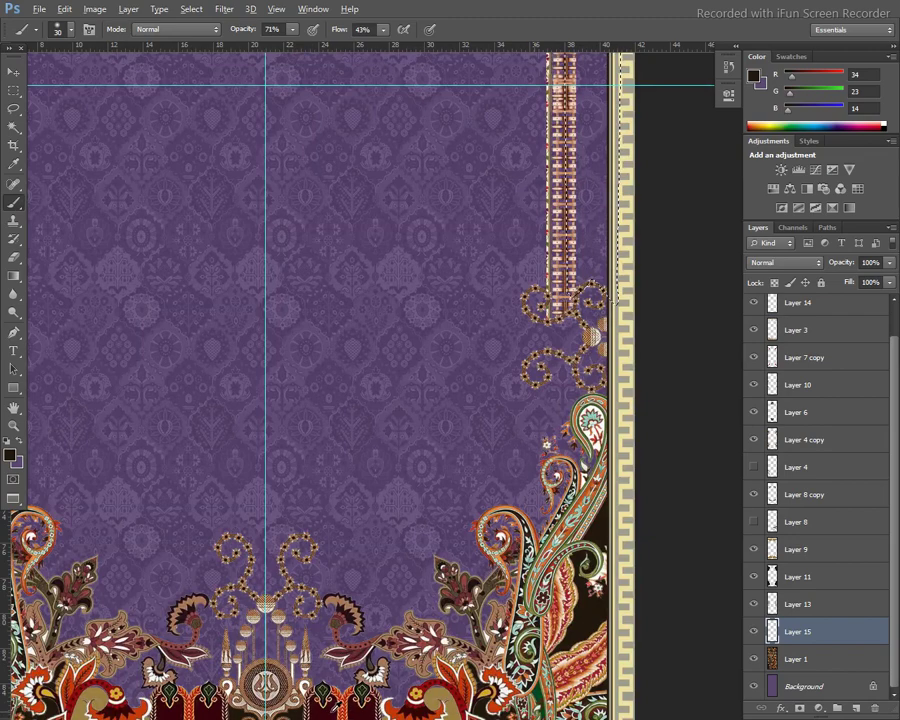
left_click(501, 479, "alt")
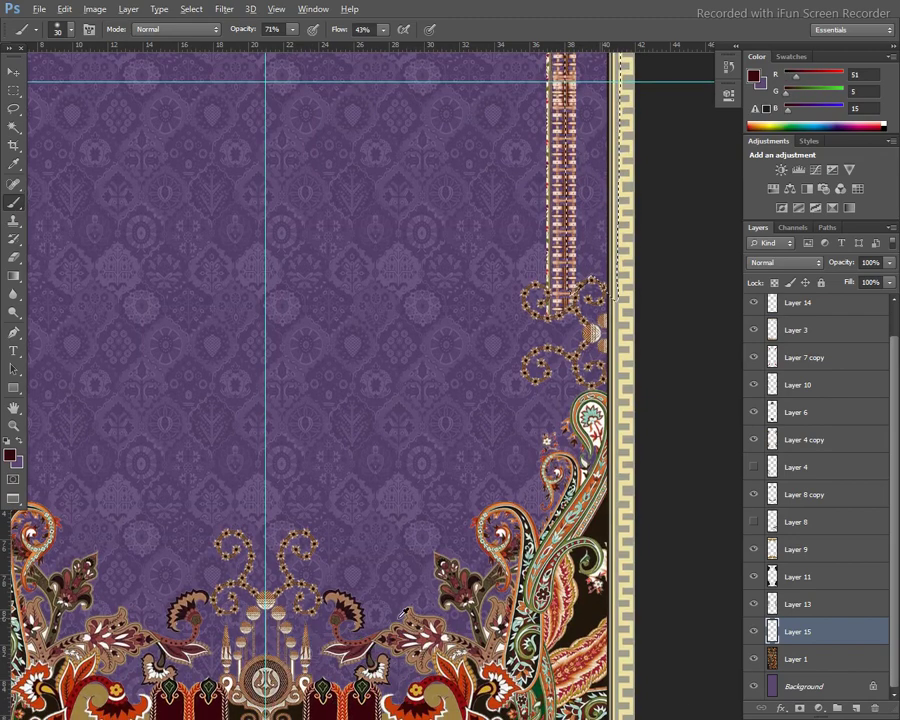
key("alt+BackSpace")
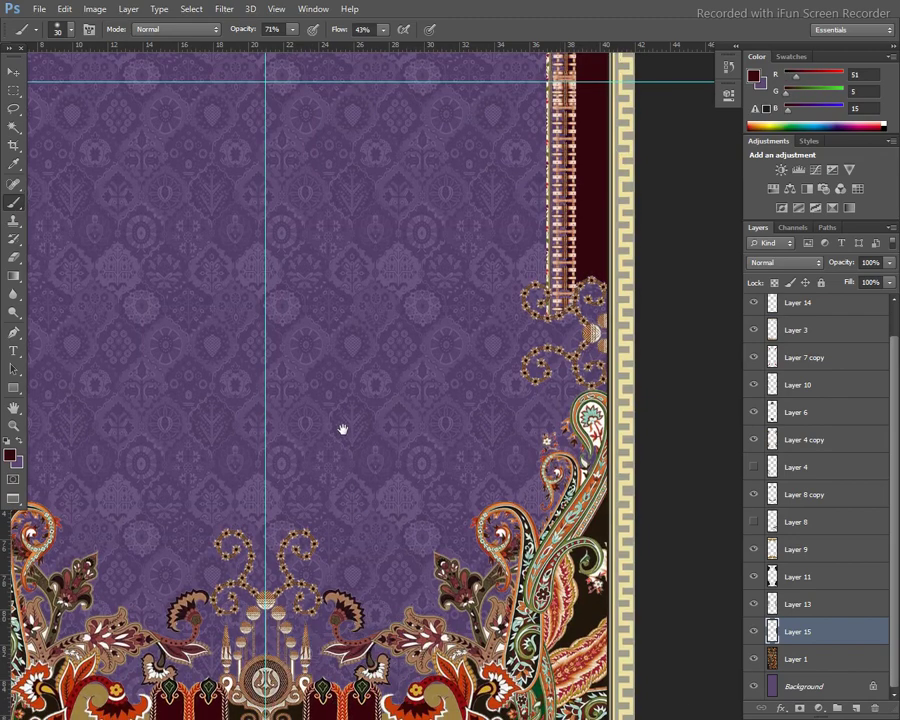
Step: Repeat the transform to fill the left strip's gap with maroon too, then zoom out to check both strips
left_click_drag(342, 430, 501, 712)
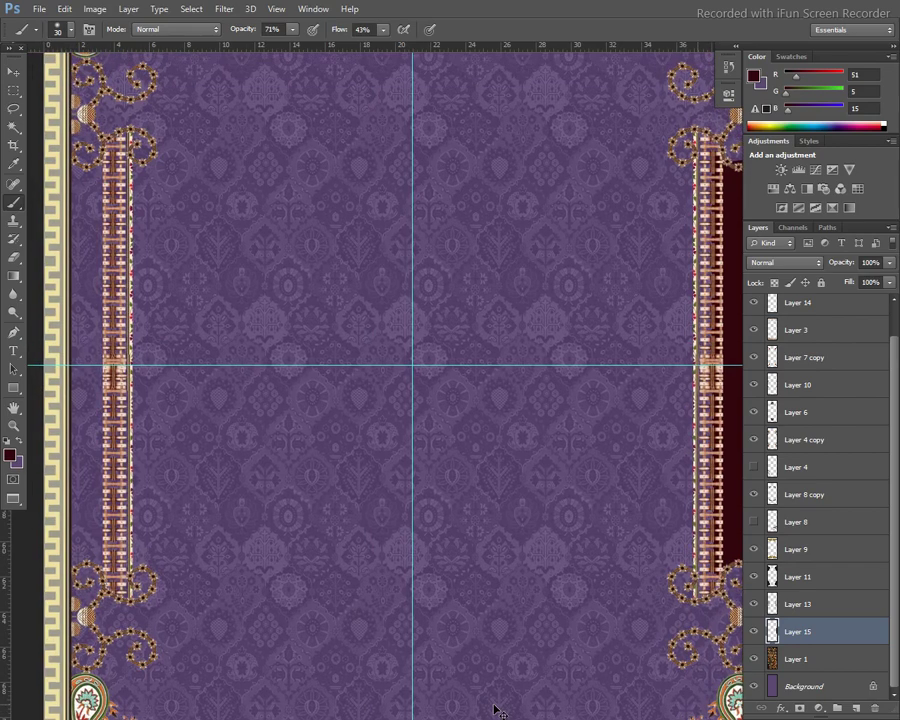
key("alt+e")
key("a")
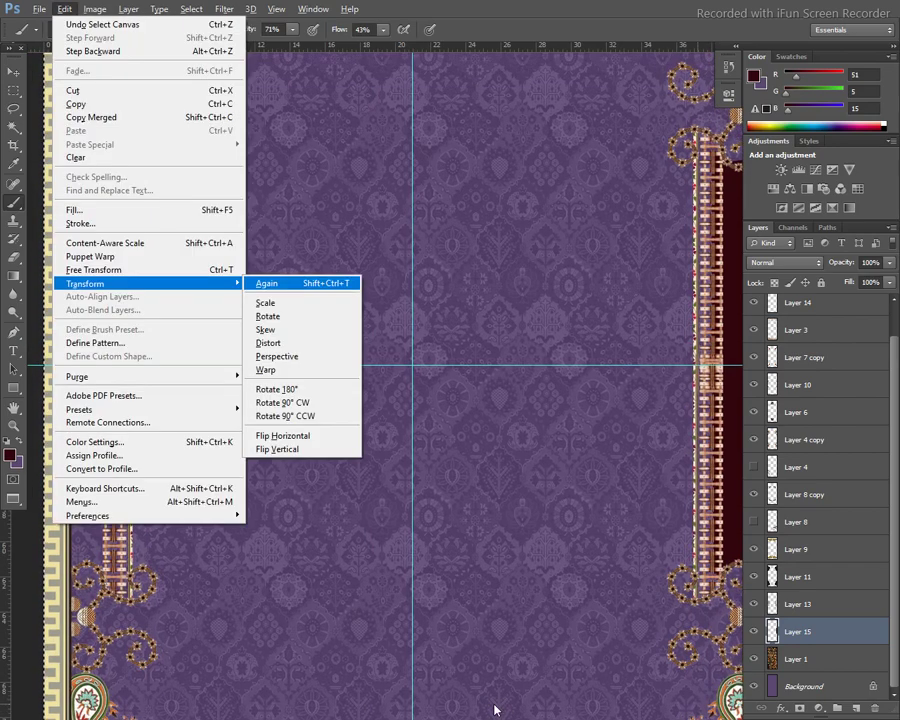
key("a")
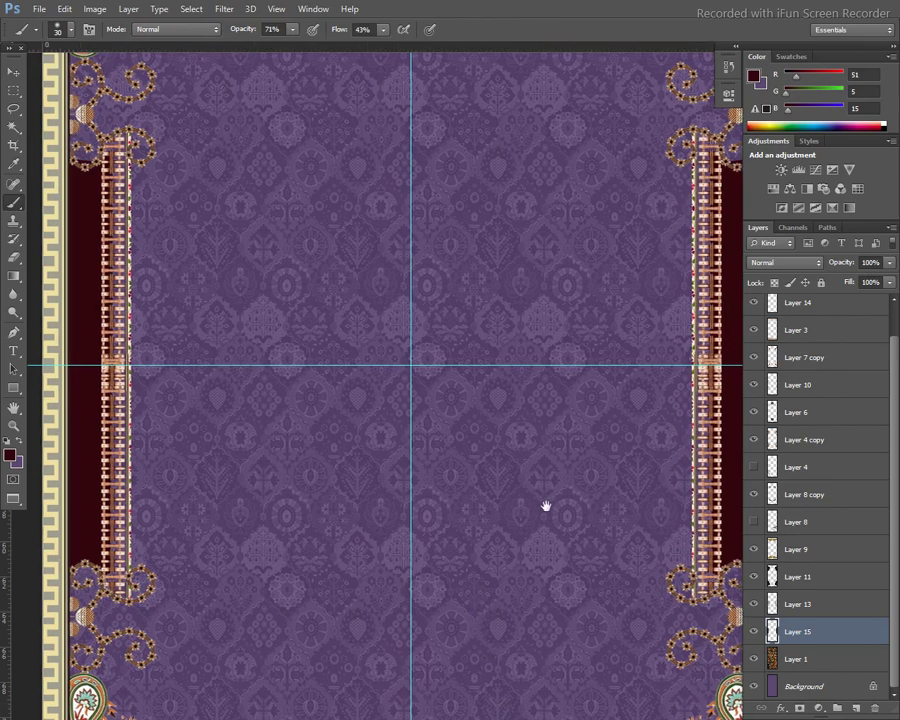
mouse_move(546, 504)
left_mouse_down()
mouse_move(496, 598)
mouse_move(462, 700)
mouse_move(470, 572)
mouse_move(448, 432)
left_mouse_up()
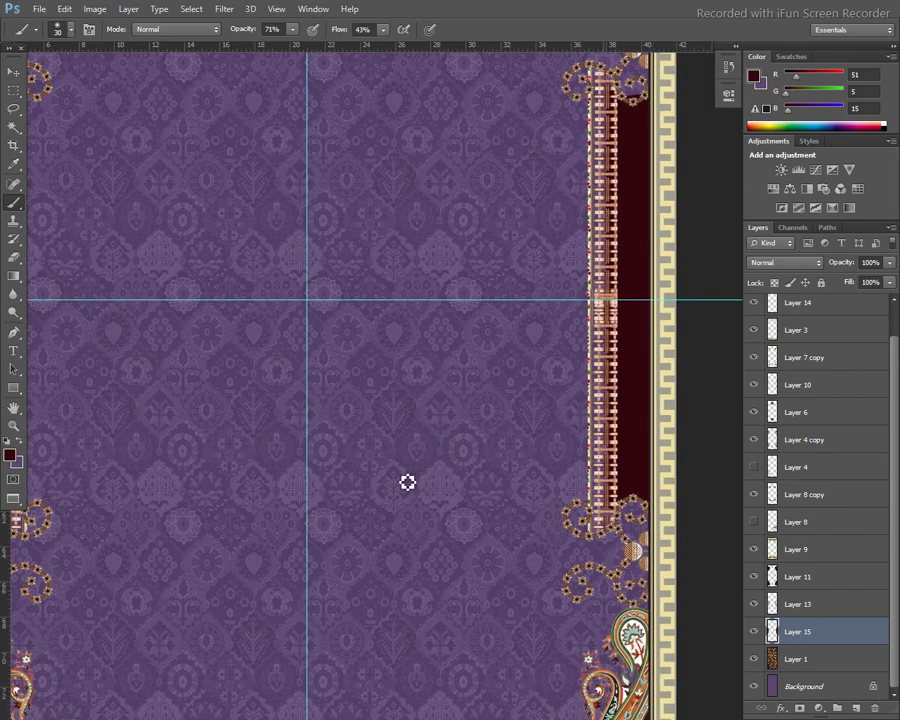
key("ctrl+minus")
key("ctrl+minus")
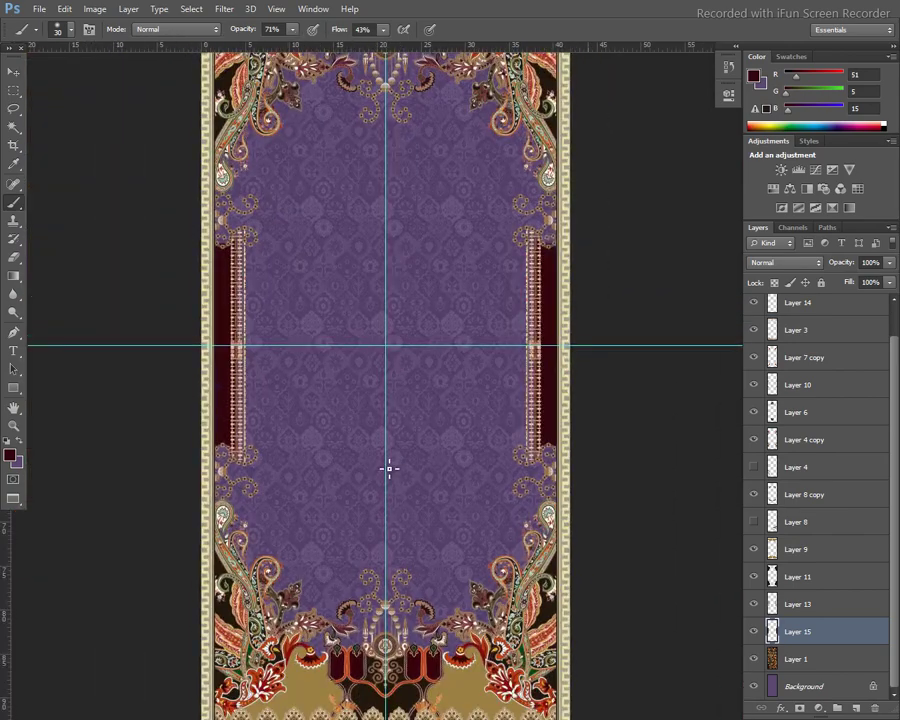
key("ctrl+minus")
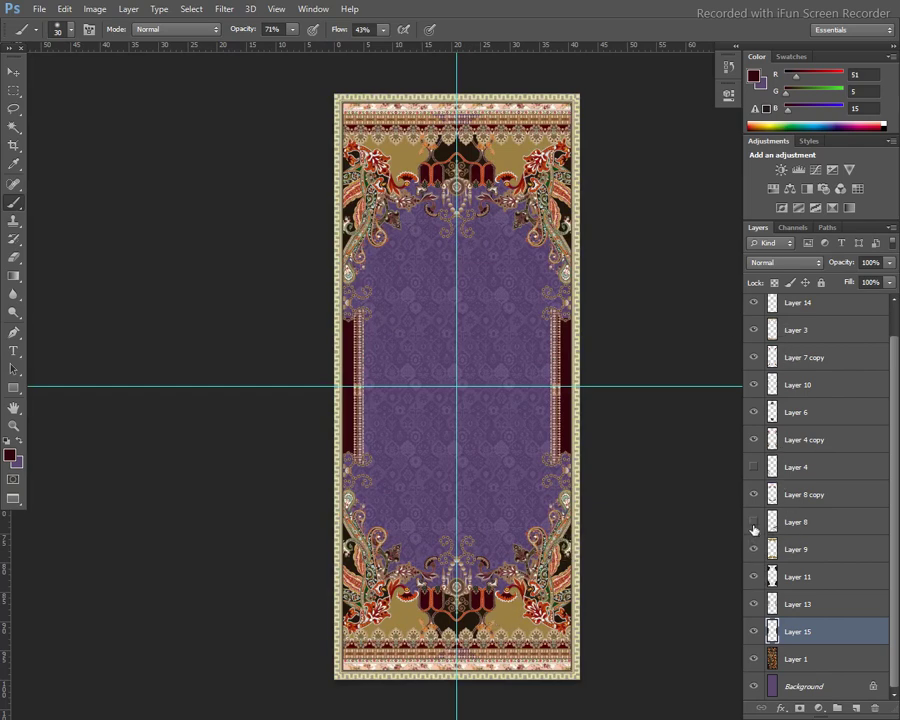
Step: Position the Layer 8 paisley spray mid-right, reaching across to the right bead-band strip
key("v")
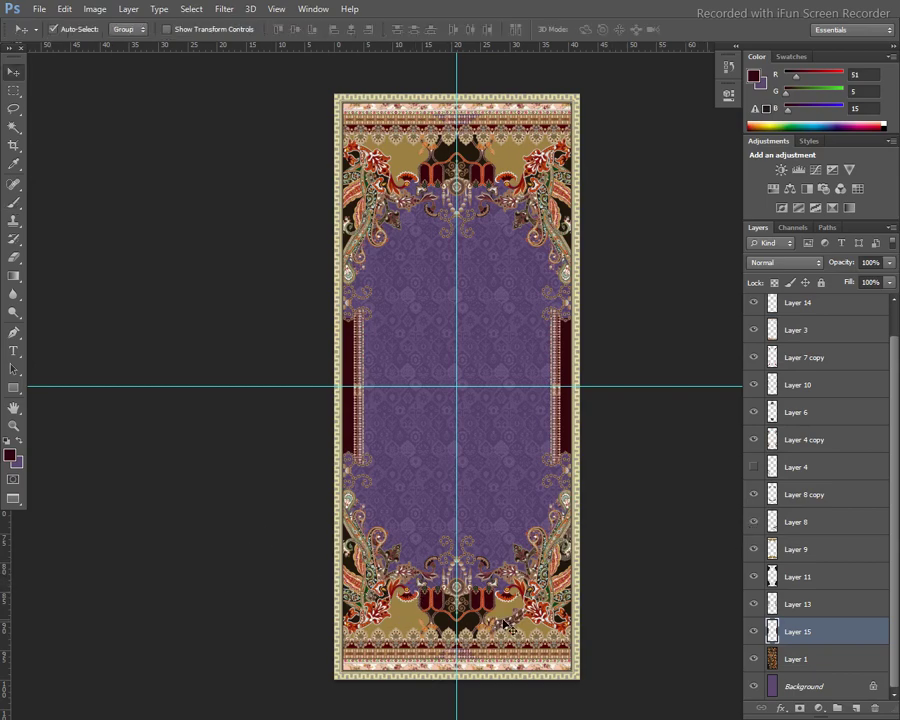
left_click_drag(504, 622, 447, 448)
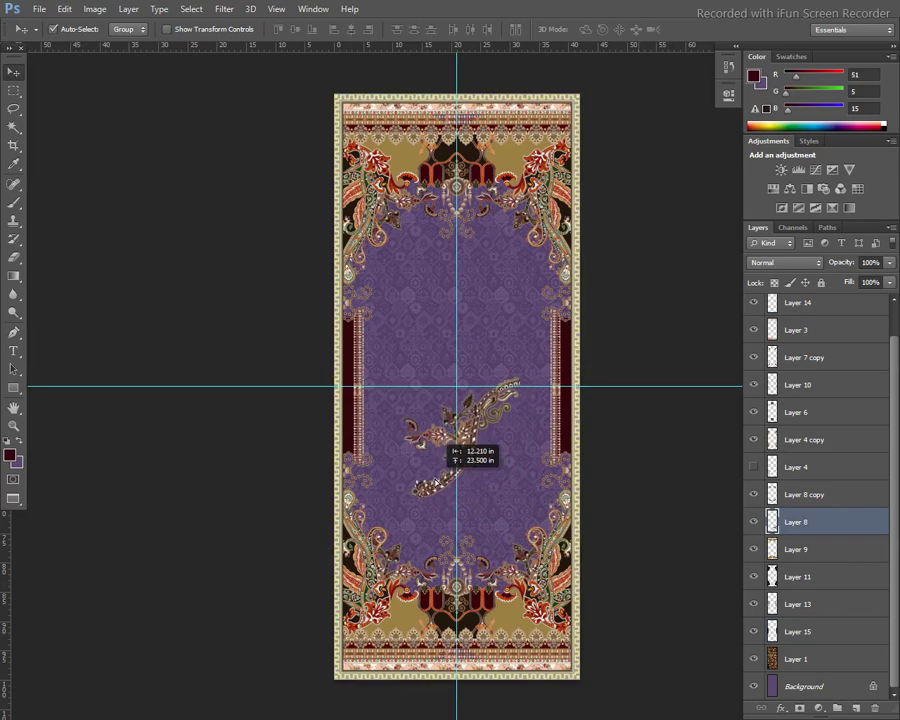
mouse_move(447, 449)
left_mouse_down()
mouse_move(500, 493)
mouse_move(462, 430)
left_mouse_up()
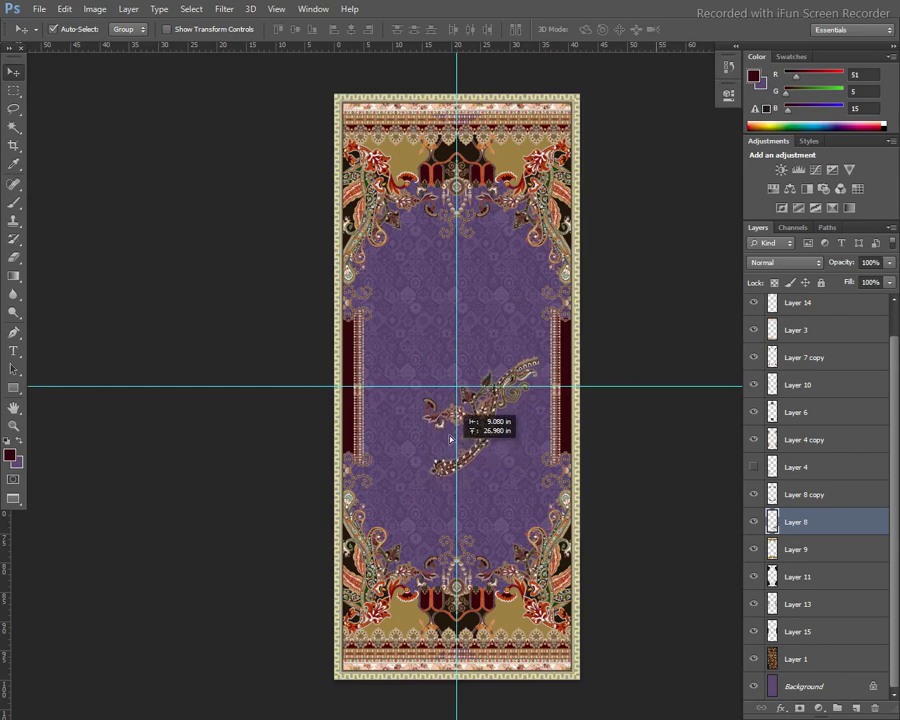
mouse_move(450, 459)
left_mouse_down()
mouse_move(449, 438)
mouse_move(507, 425)
left_mouse_up()
key("ctrl+plus")
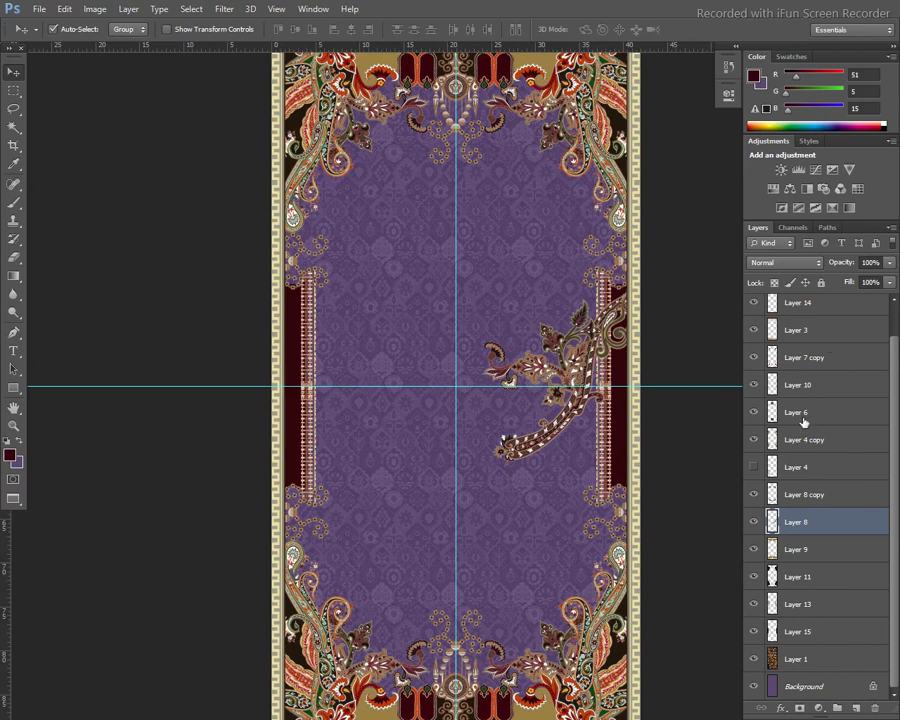
Step: Move Layer 8 just above Layer 1 and rotate the paisley motif about 32°
left_click_drag(854, 530, 841, 644)
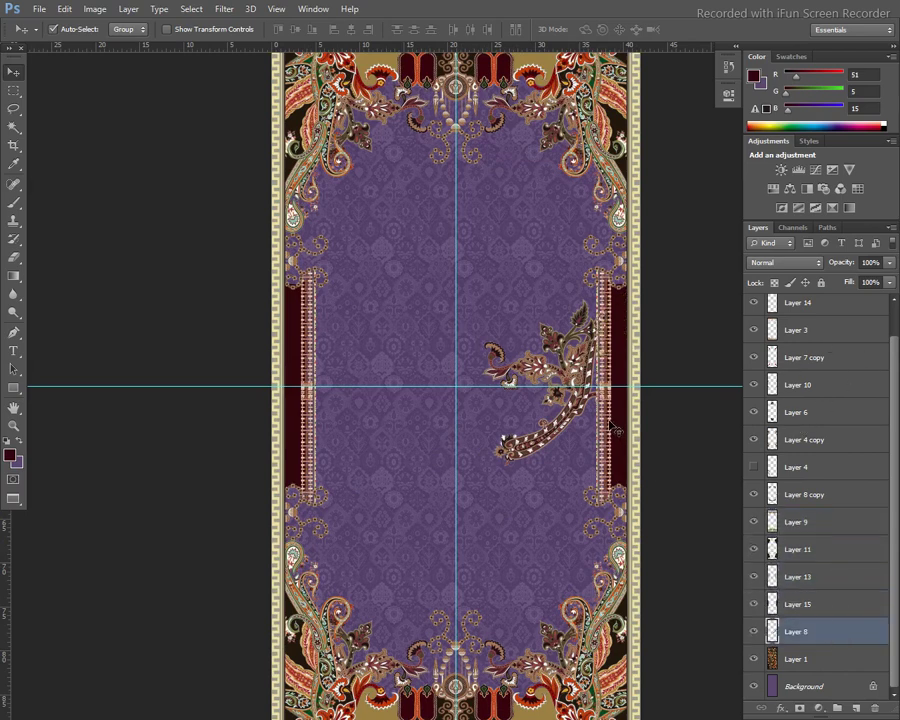
key("ctrl+t")
left_click_drag(688, 287, 637, 195)
left_click_drag(572, 436, 615, 447)
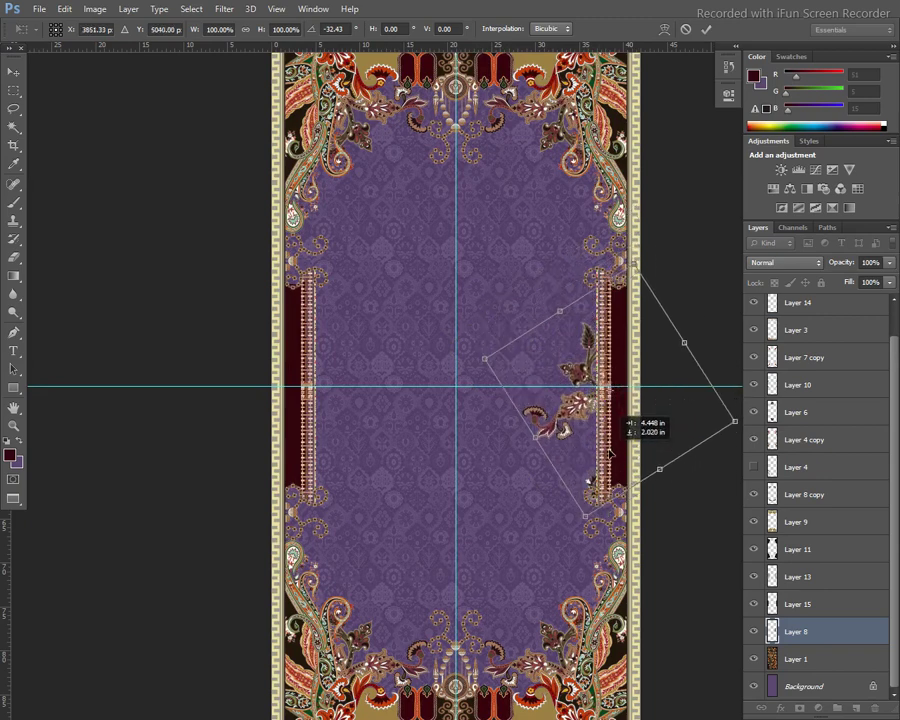
left_click_drag(615, 447, 618, 459)
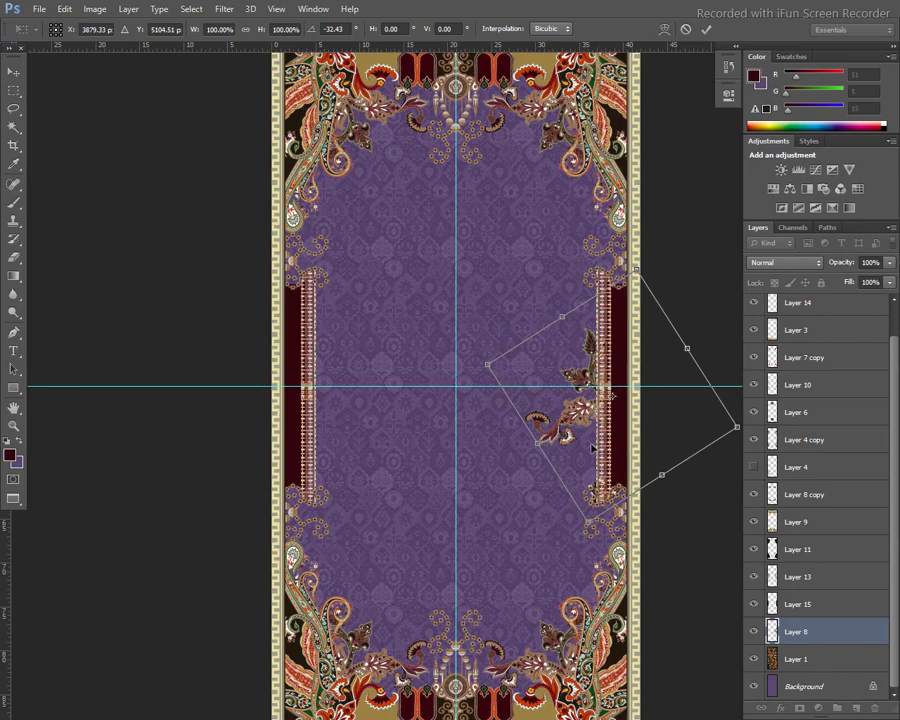
key("ctrl+plus")
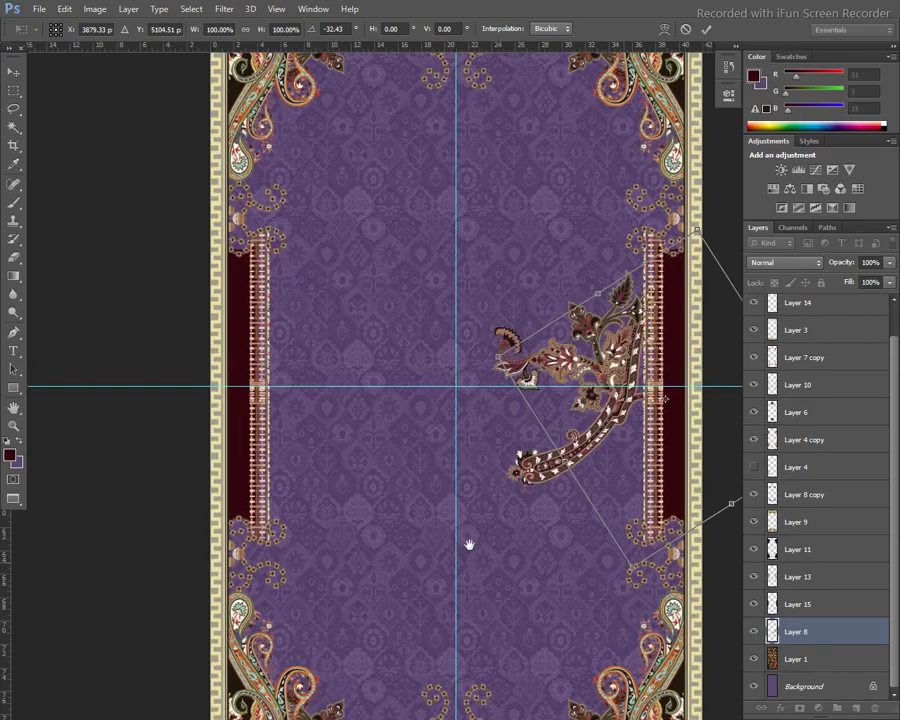
left_click_drag(398, 502, 332, 510)
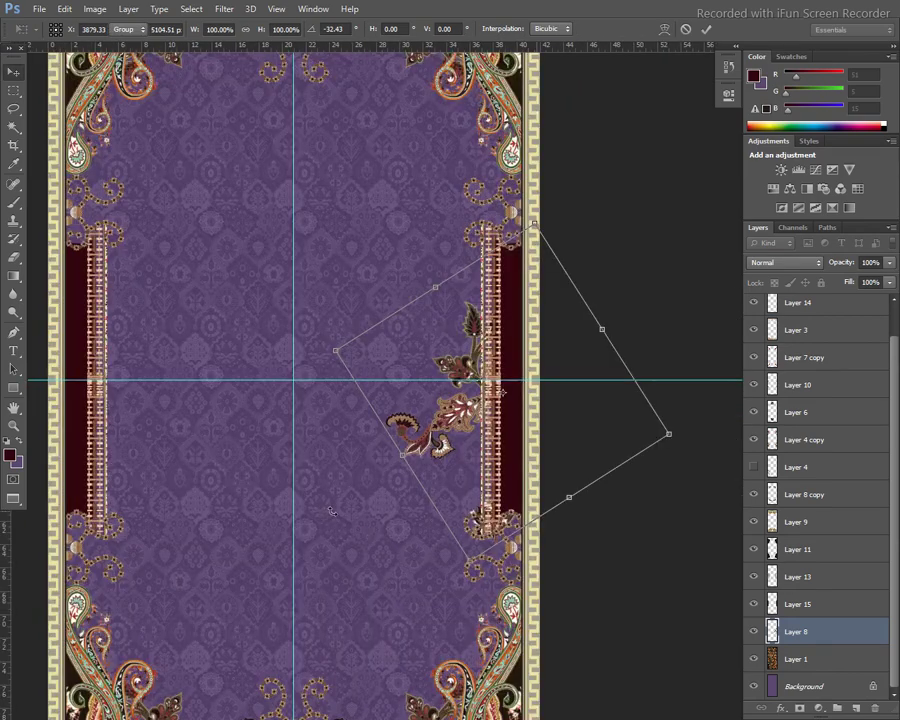
key("Return")
Step: Position the tilted paisley motif against the right inner border column
left_click_drag(452, 416, 440, 425)
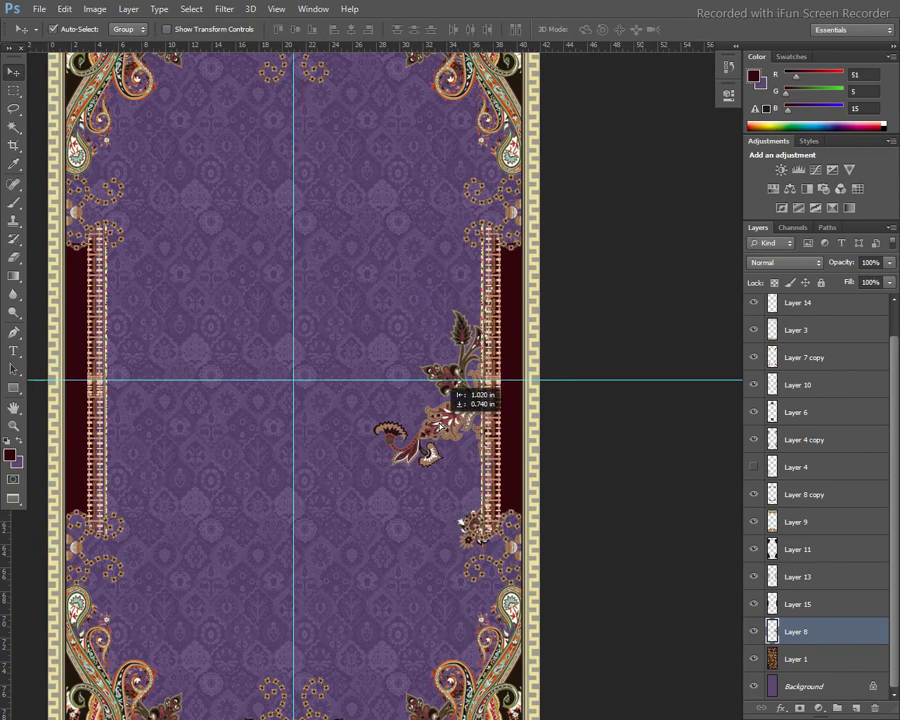
mouse_move(444, 434)
left_mouse_down()
mouse_move(464, 491)
mouse_move(432, 404)
left_mouse_up()
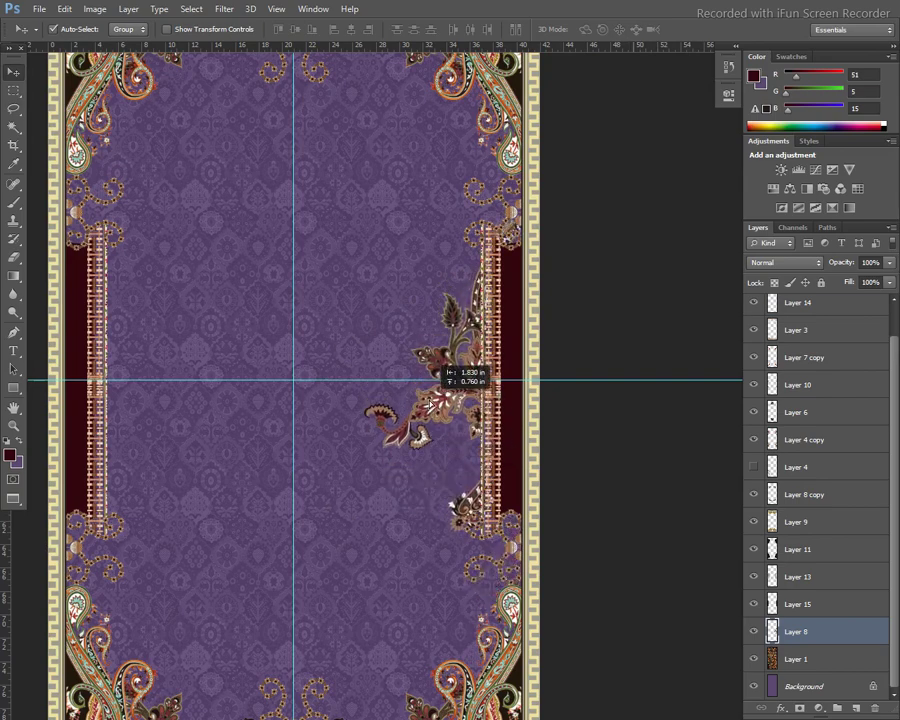
left_click_drag(432, 404, 432, 404)
left_click_drag(401, 521, 361, 402)
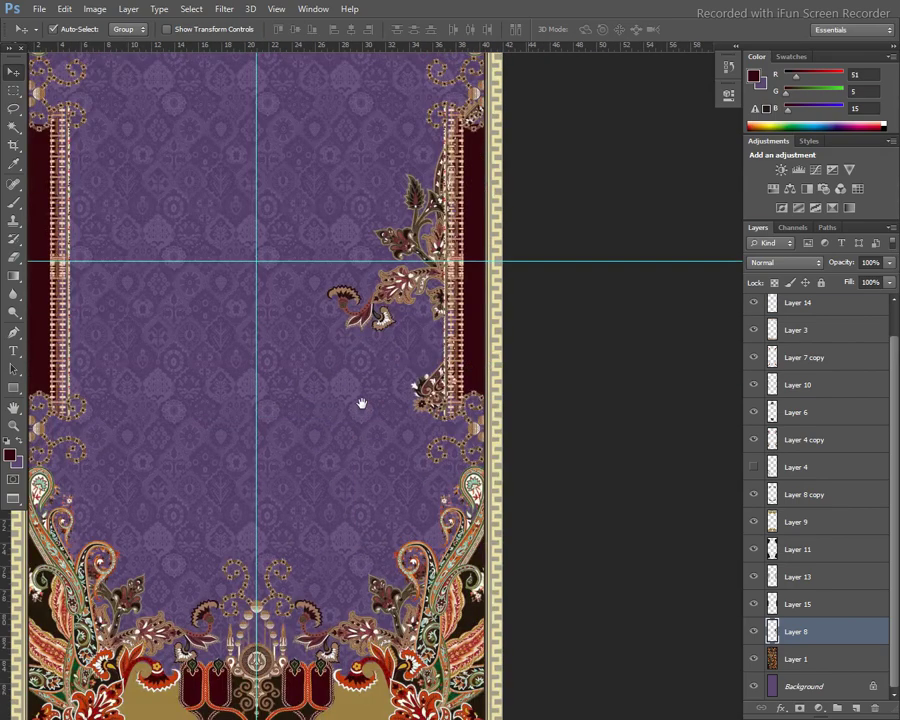
left_click_drag(397, 288, 351, 502)
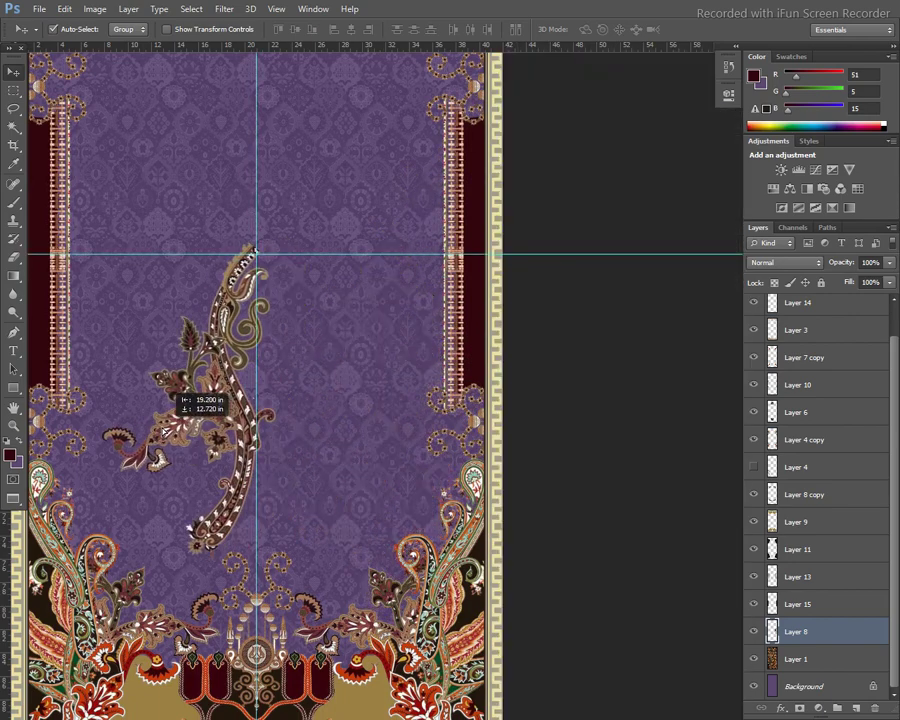
left_click_drag(352, 495, 212, 330)
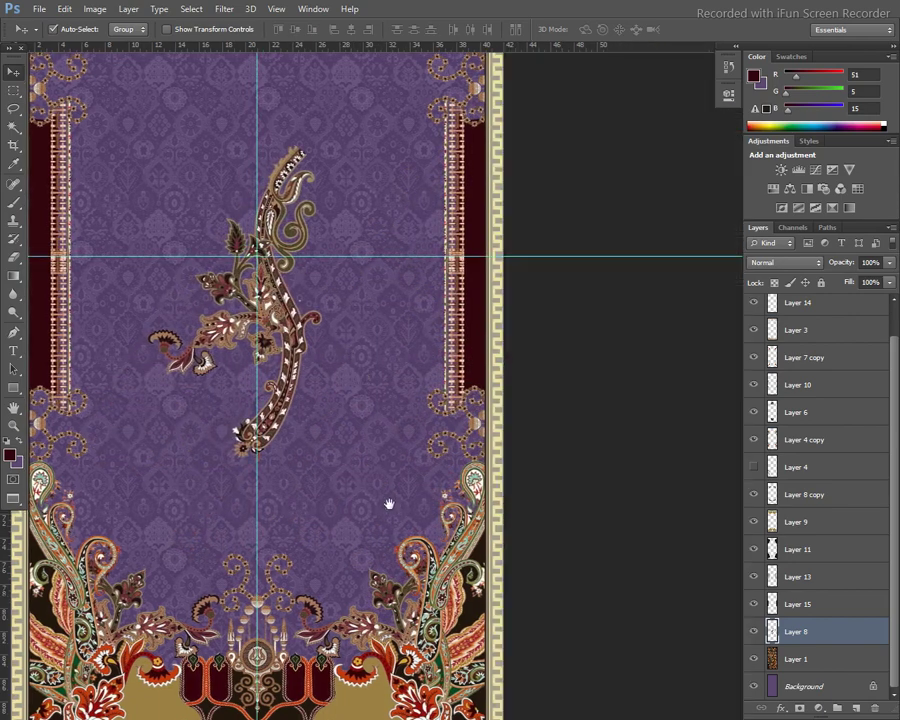
scroll(387, 530, "up", 5)
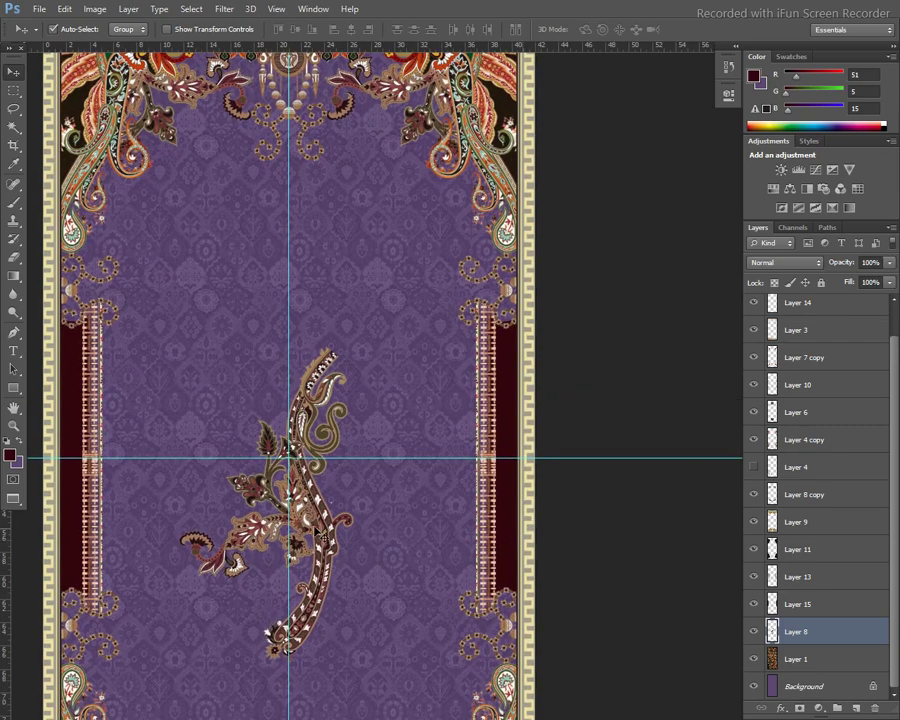
left_click_drag(298, 511, 463, 466)
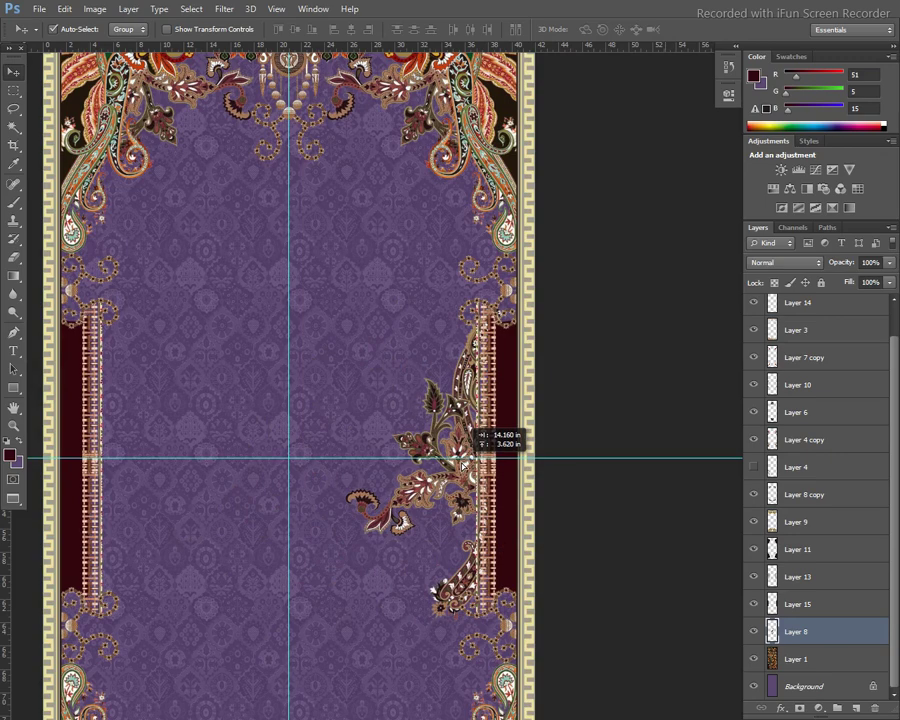
left_click_drag(463, 465, 469, 465)
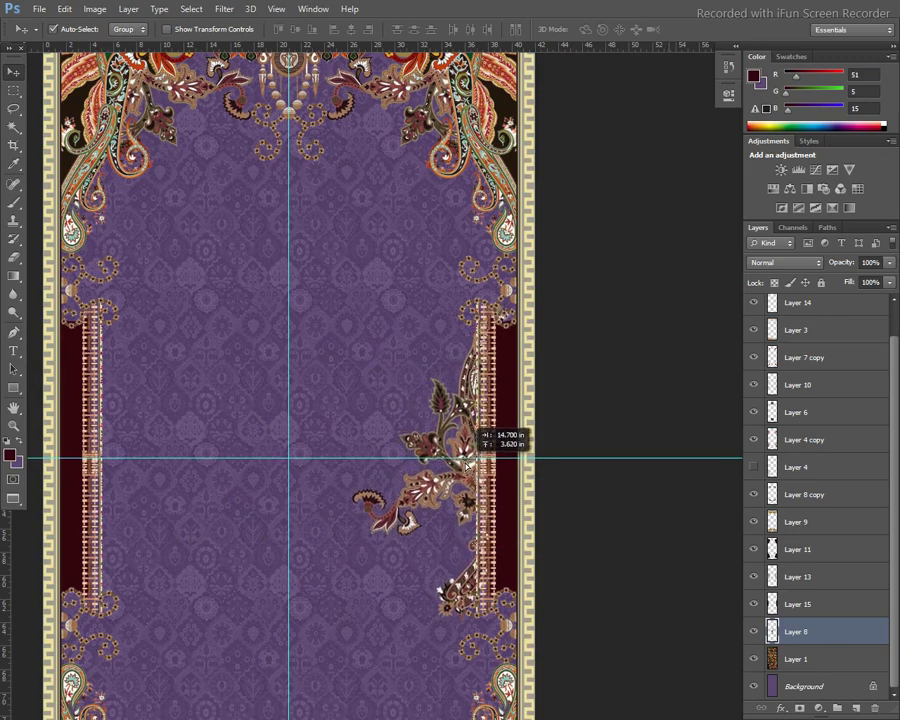
left_click_drag(467, 466, 467, 466)
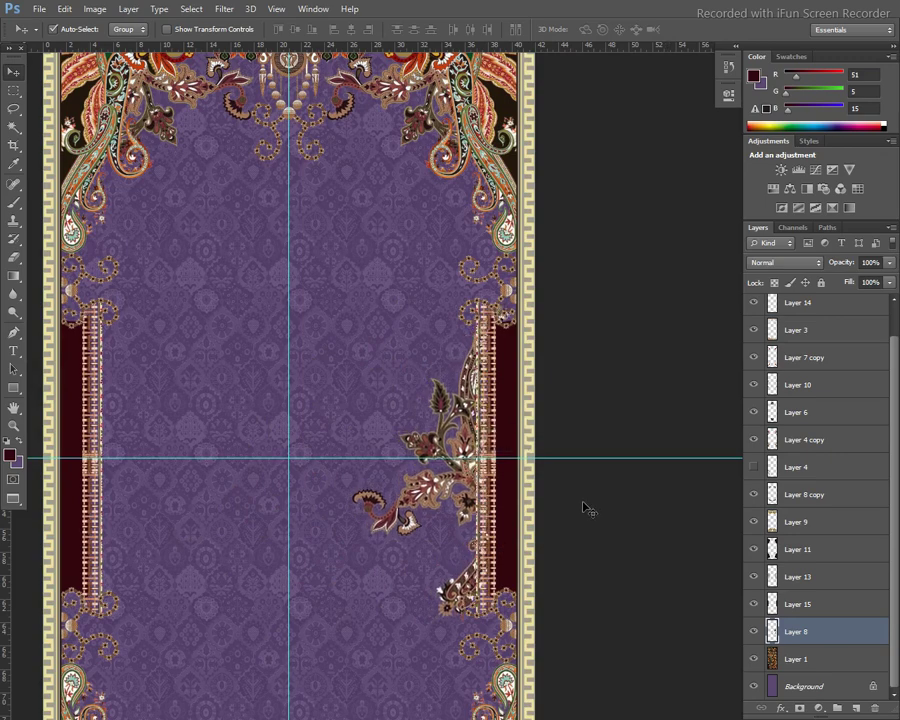
Step: Draw a pen path beside the right border, convert it to a selection, then deselect
key("p")
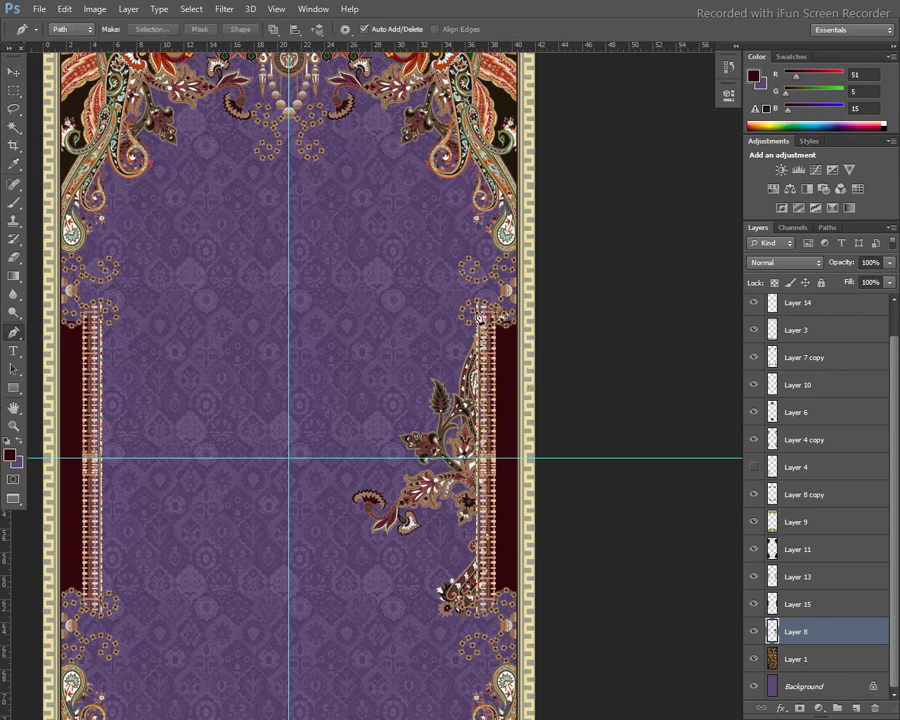
left_click(481, 316)
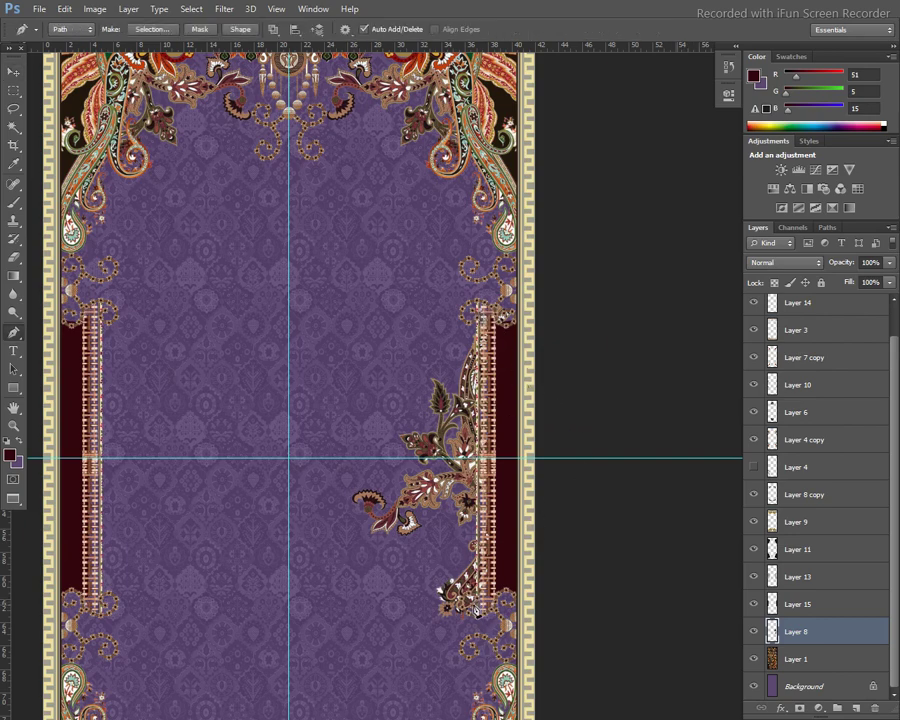
left_click(533, 620)
left_click_drag(640, 601, 626, 536)
left_click_drag(580, 424, 576, 402)
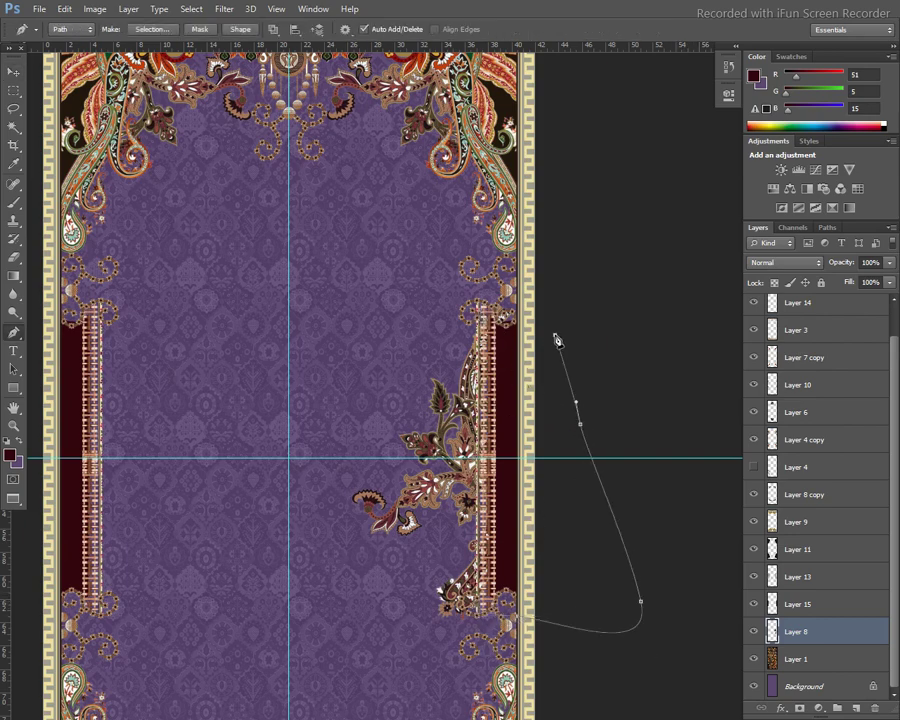
key("ctrl+Return")
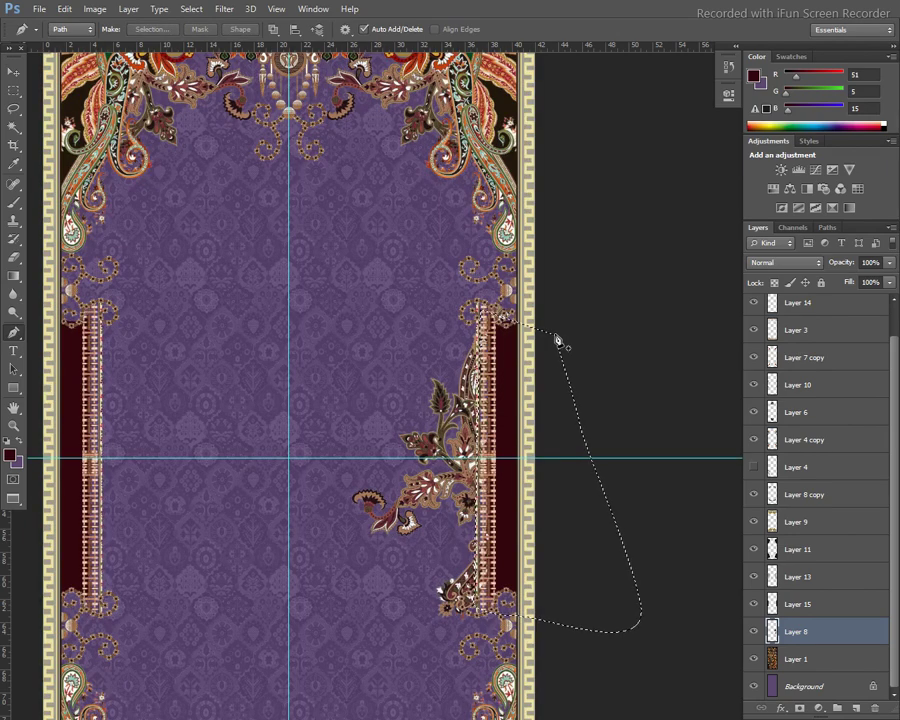
key("ctrl+d")
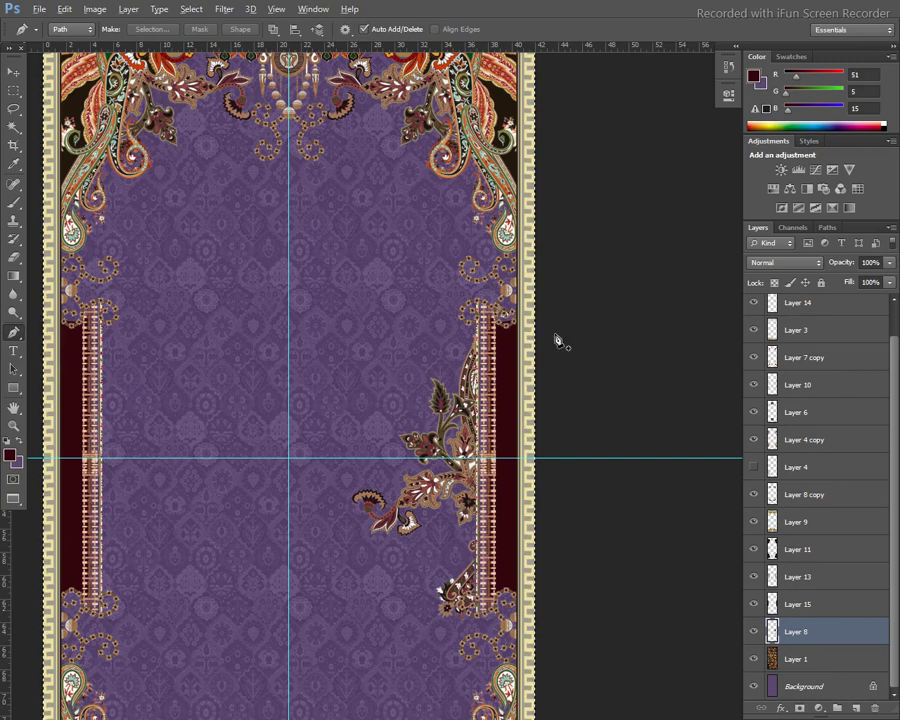
Step: Repeat the last transform to mirror the paisley motif onto the left border
key("alt+e")
key("a")
key("Return")
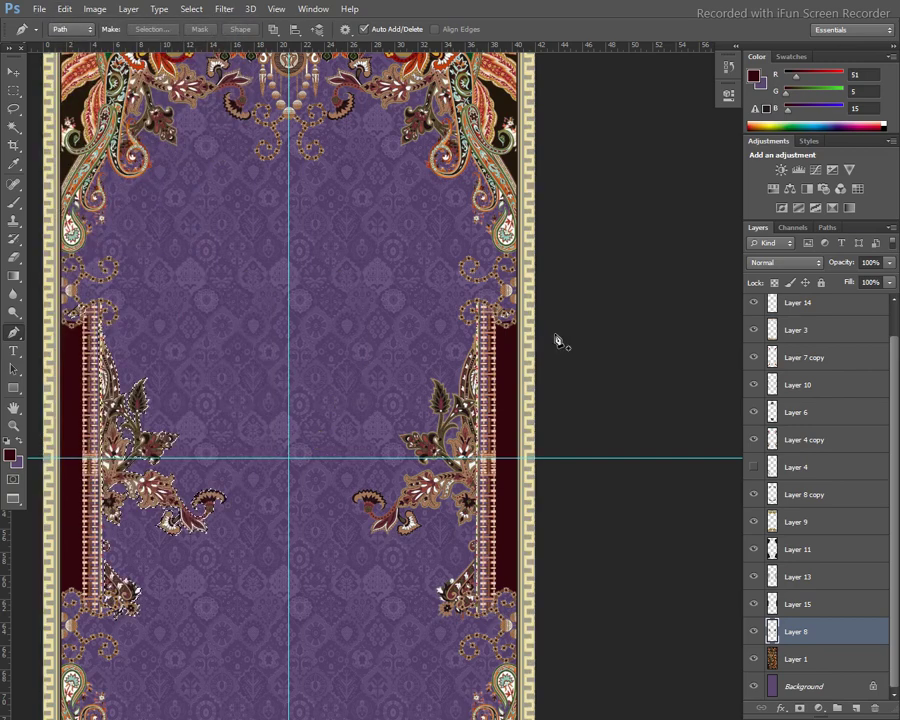
key("ctrl+d")
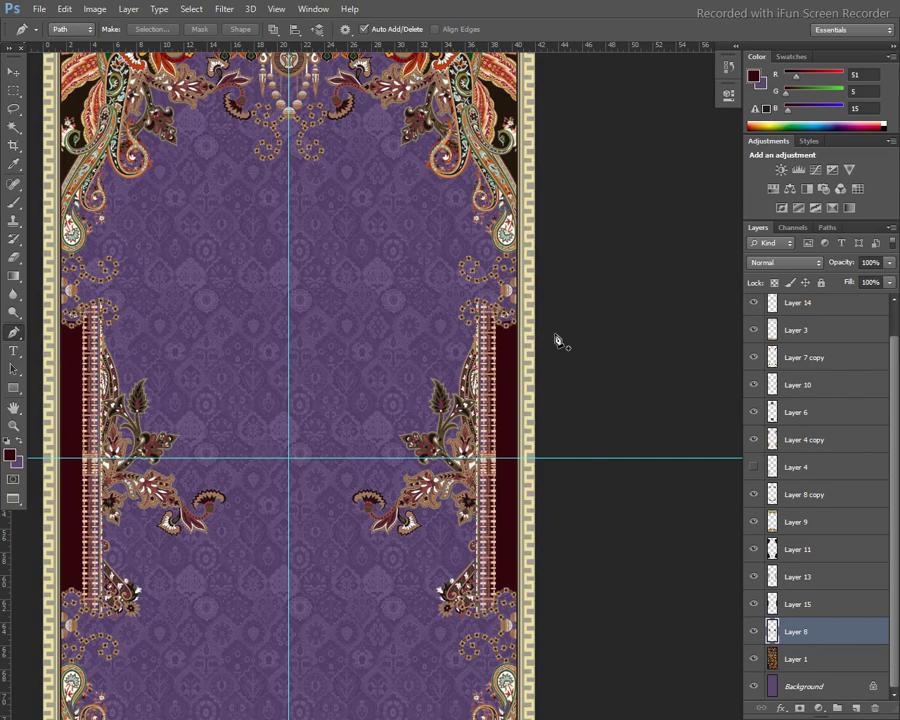
left_click_drag(317, 544, 301, 346)
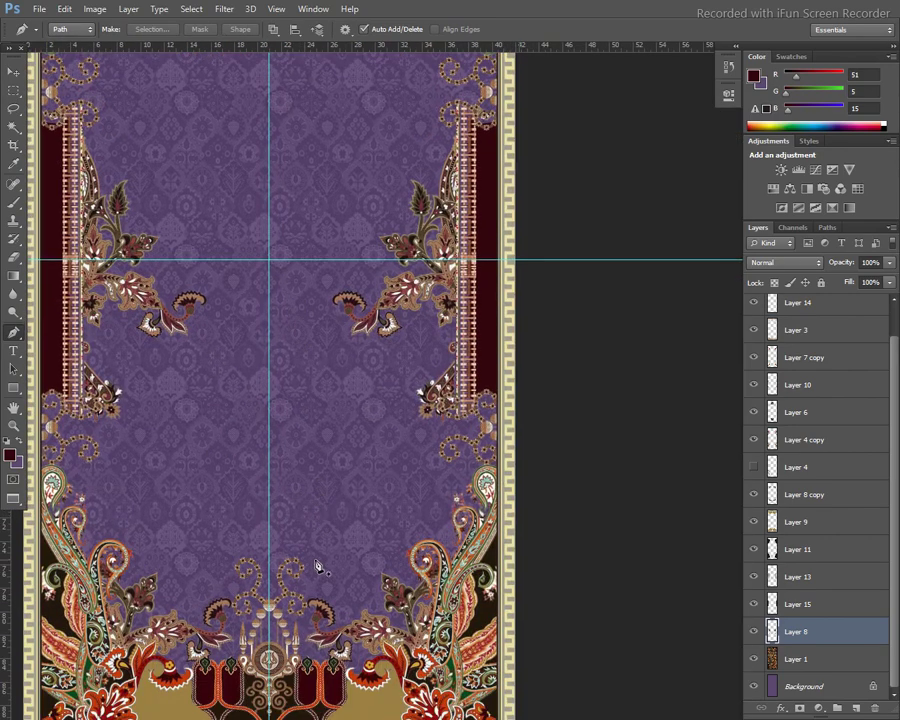
key("l")
key("ctrl+plus")
key("ctrl+plus")
Step: On a new layer, fill the area behind the centre bottom ornament with dark maroon
mouse_move(336, 550)
left_mouse_down()
mouse_move(372, 398)
mouse_move(432, 384)
left_mouse_up()
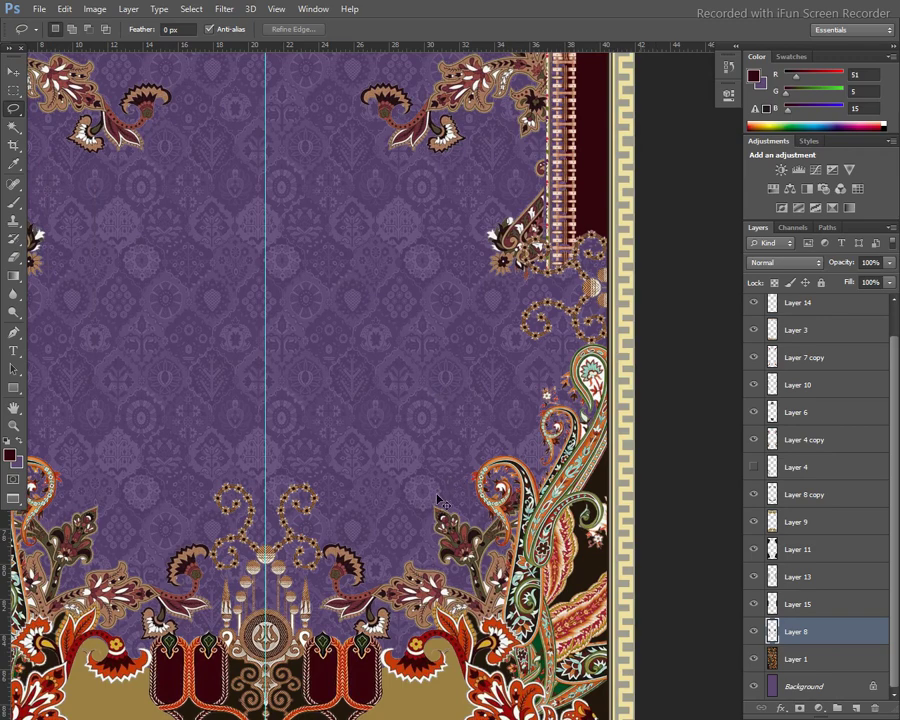
key("ctrl+shift+n")
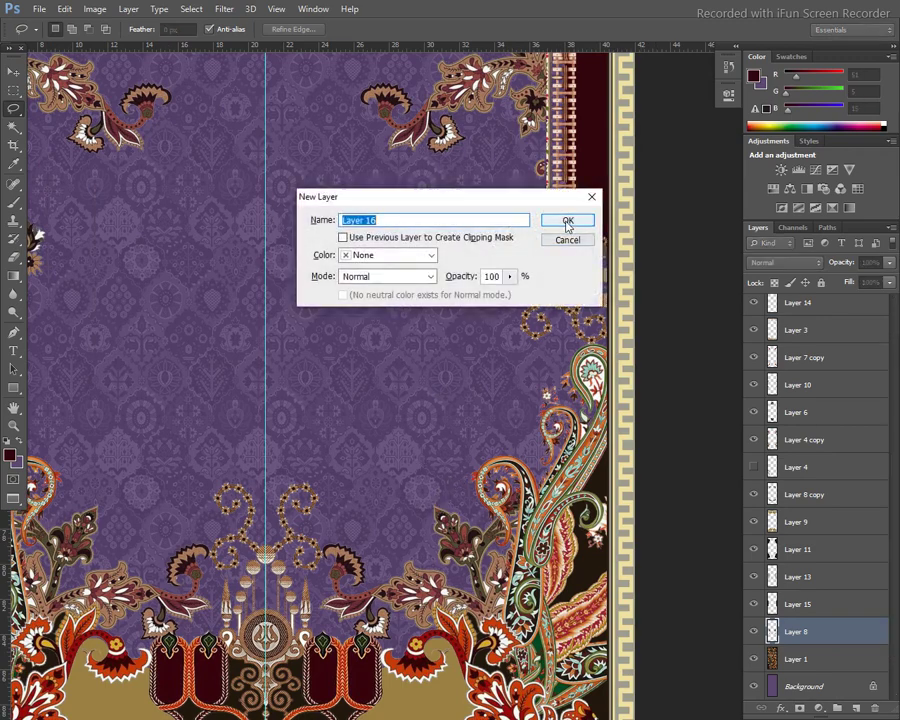
left_click(565, 220)
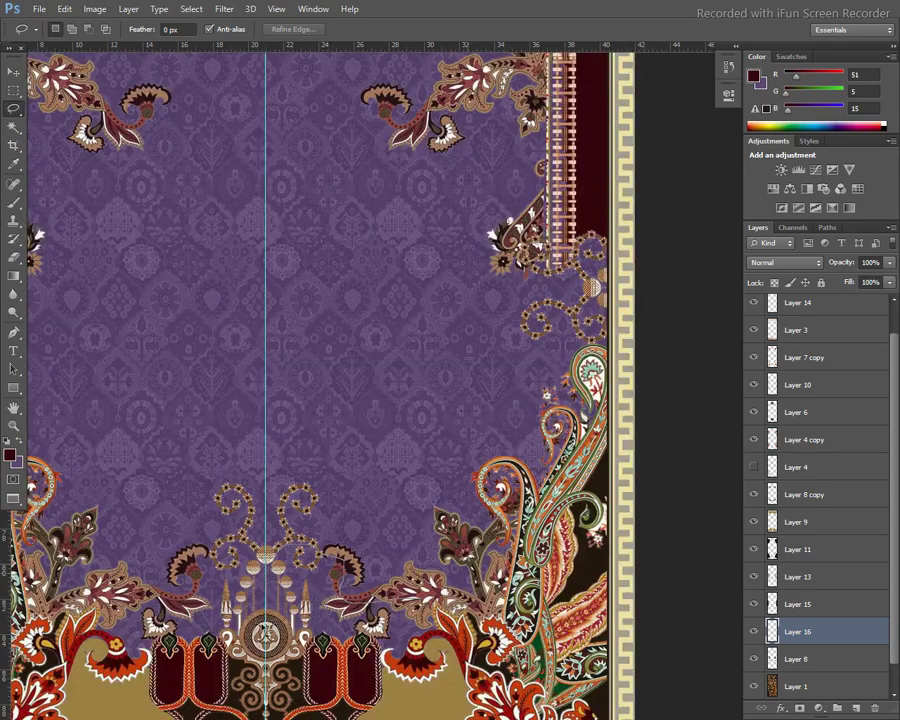
left_click_drag(437, 707, 266, 715)
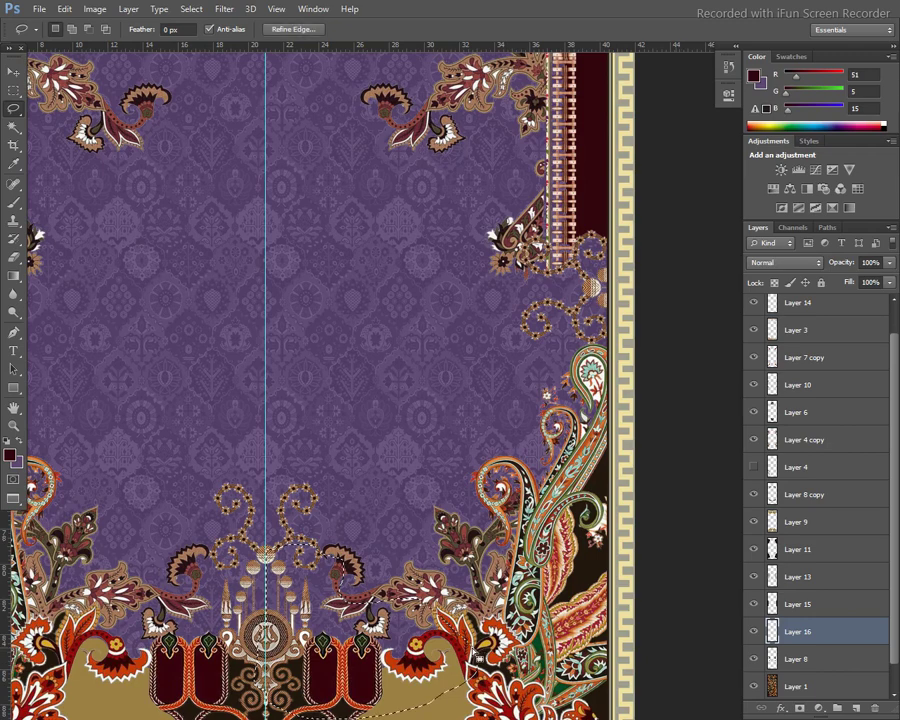
key("alt+BackSpace")
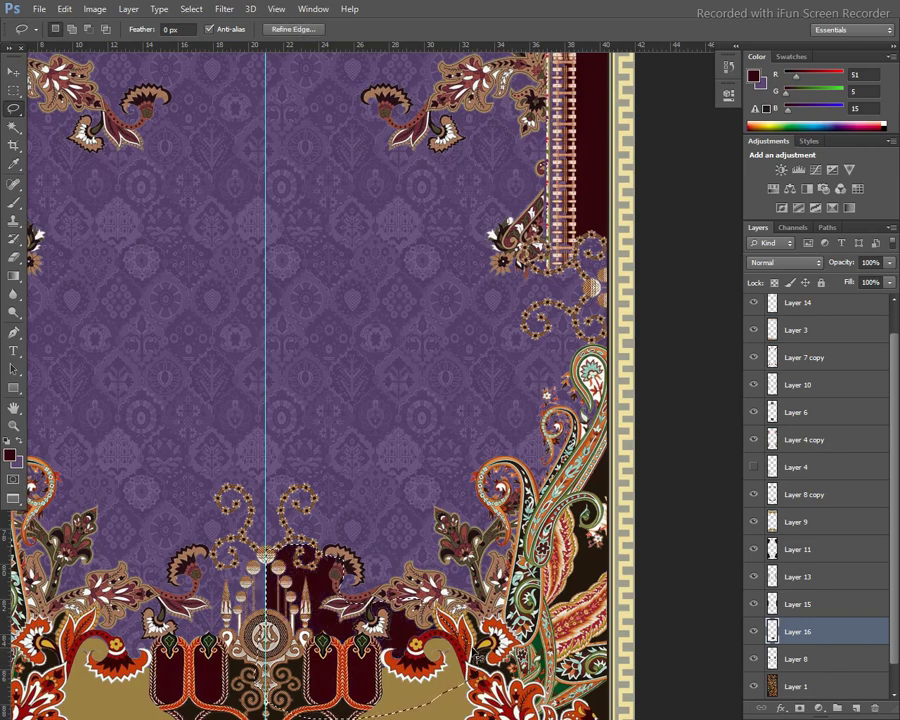
Step: Mirror the dark maroon fill to the other side of the centre guide
scroll(879, 602, "down", 1)
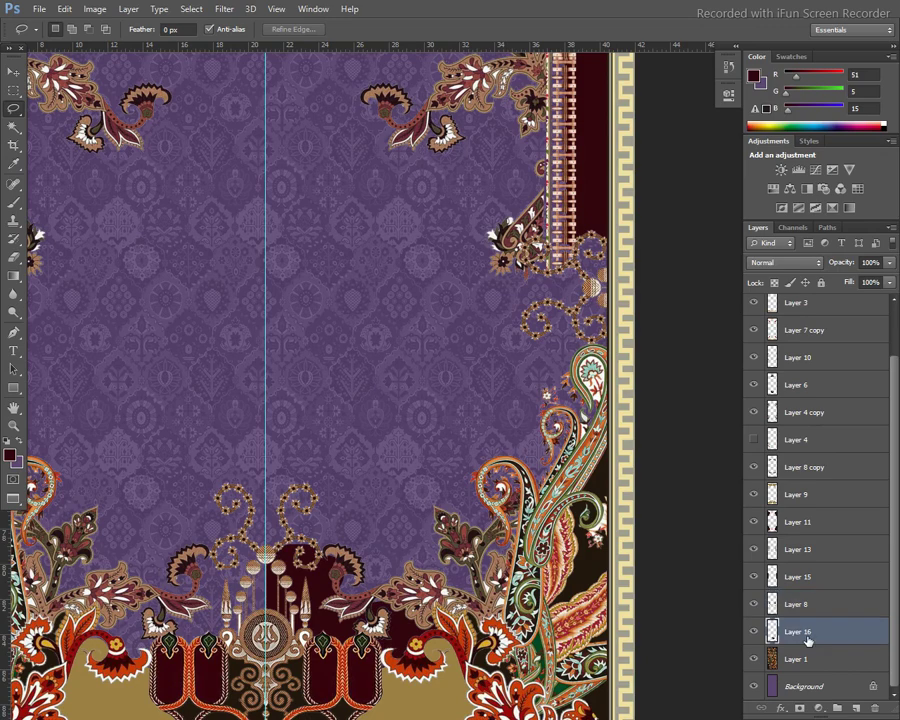
key("alt+e")
key("a")
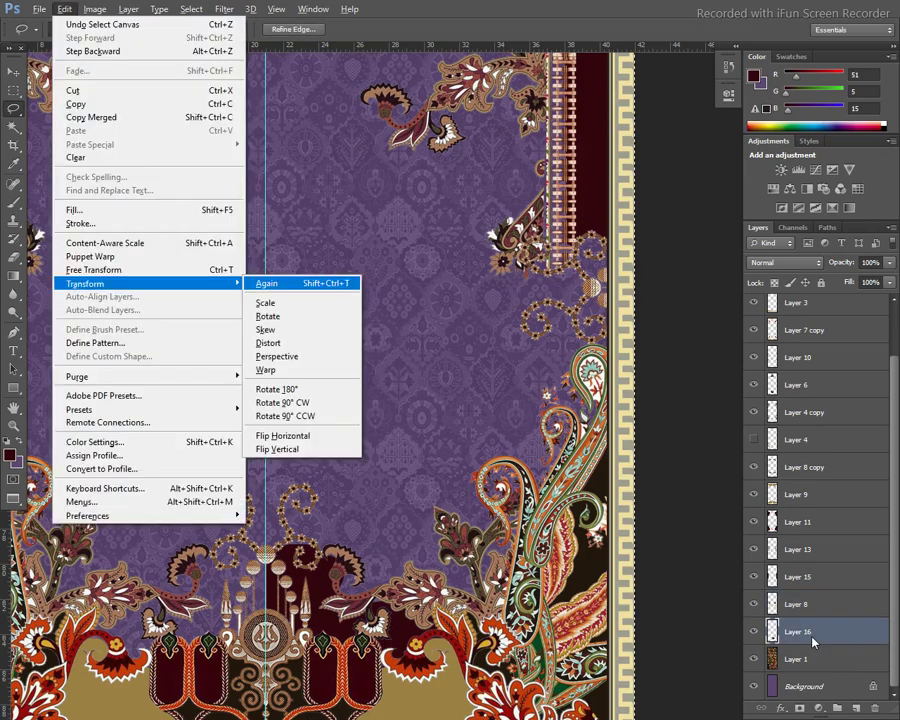
key("Return")
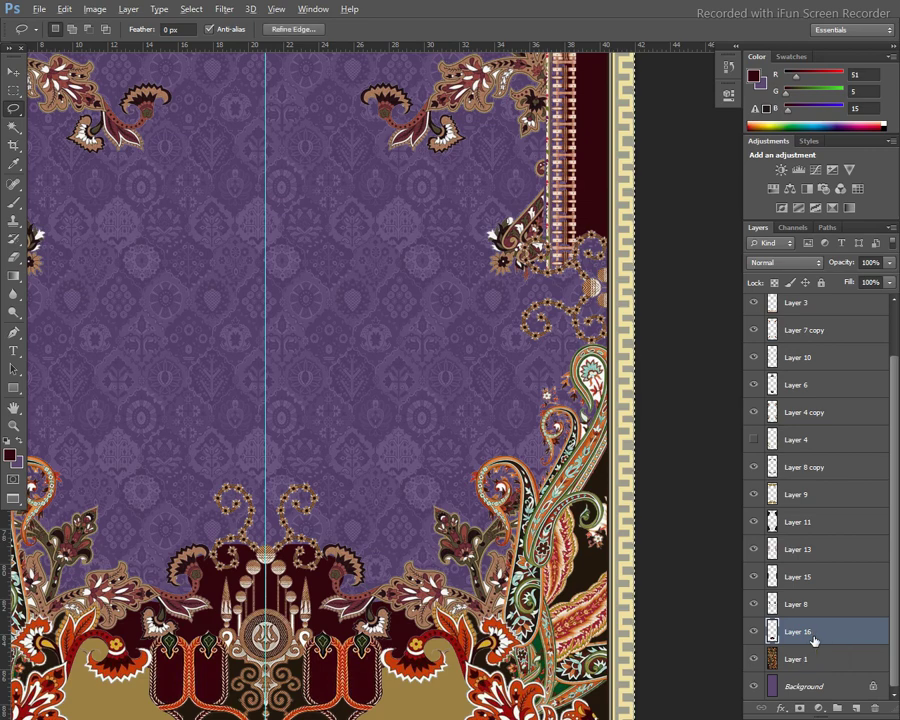
key("alt+e")
key("a")
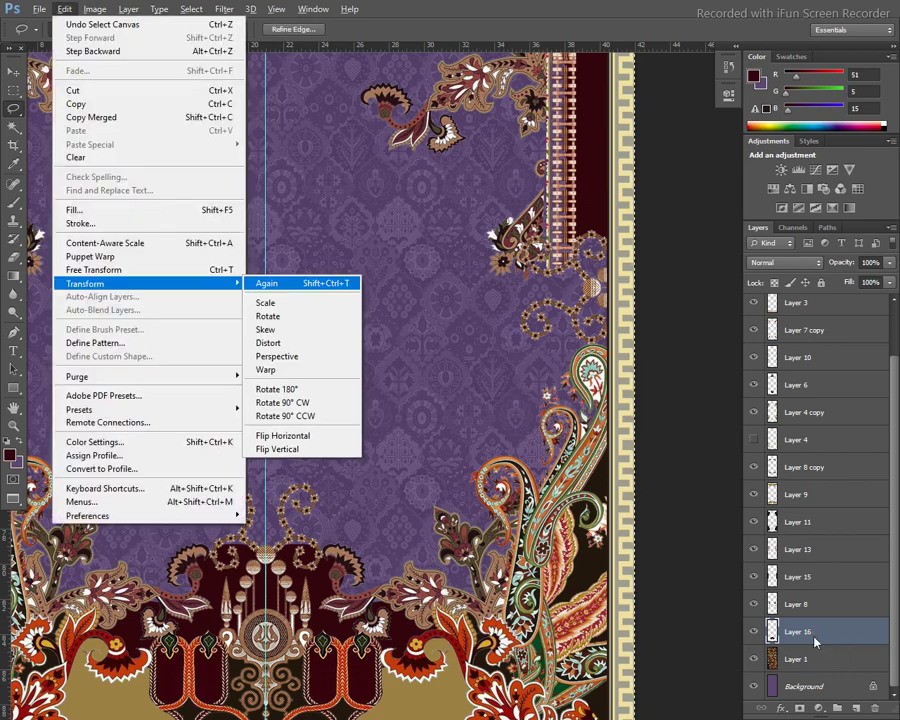
key("Return")
Step: Deselect, zoom out to show the entire shawl design, and hide the guides with Ctrl+;
key("ctrl+d")
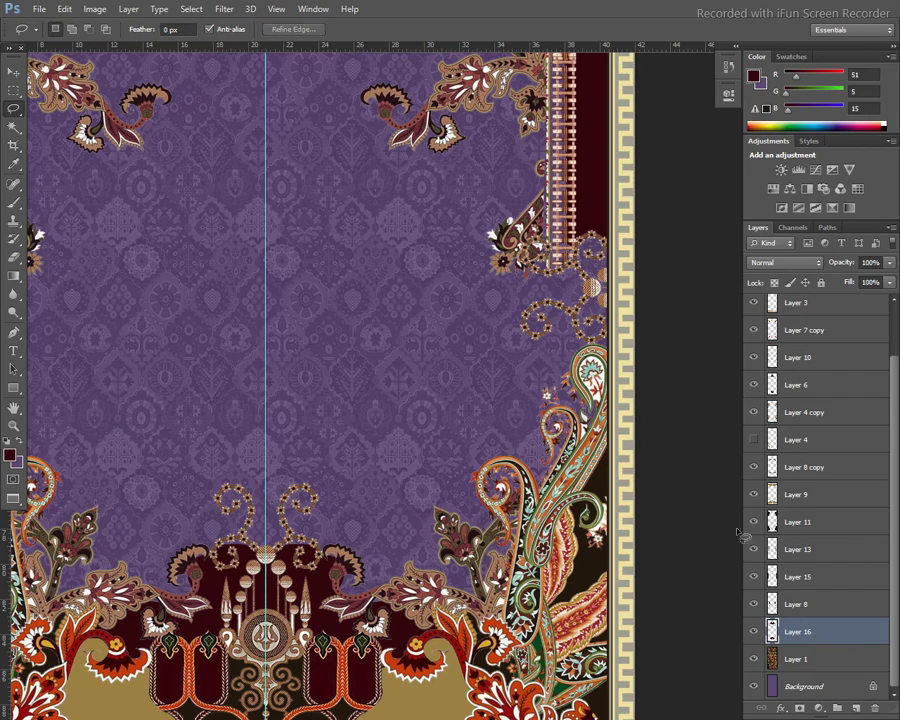
scroll(525, 464, "up", 2)
scroll(510, 500, "up", 3)
scroll(493, 545, "up", 2)
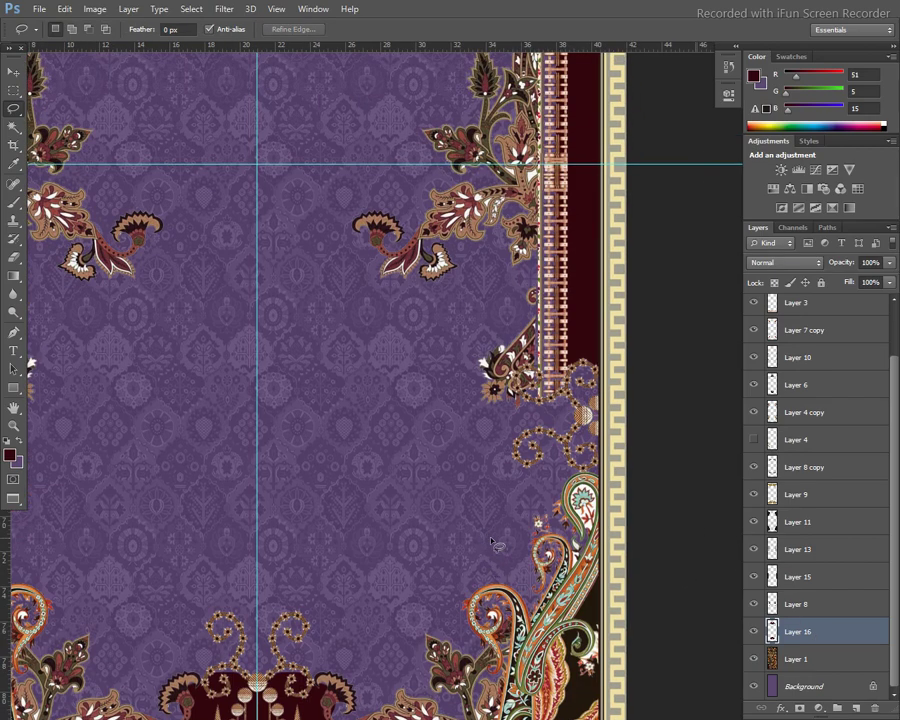
scroll(483, 537, "down", 1)
scroll(483, 520, "down", 1)
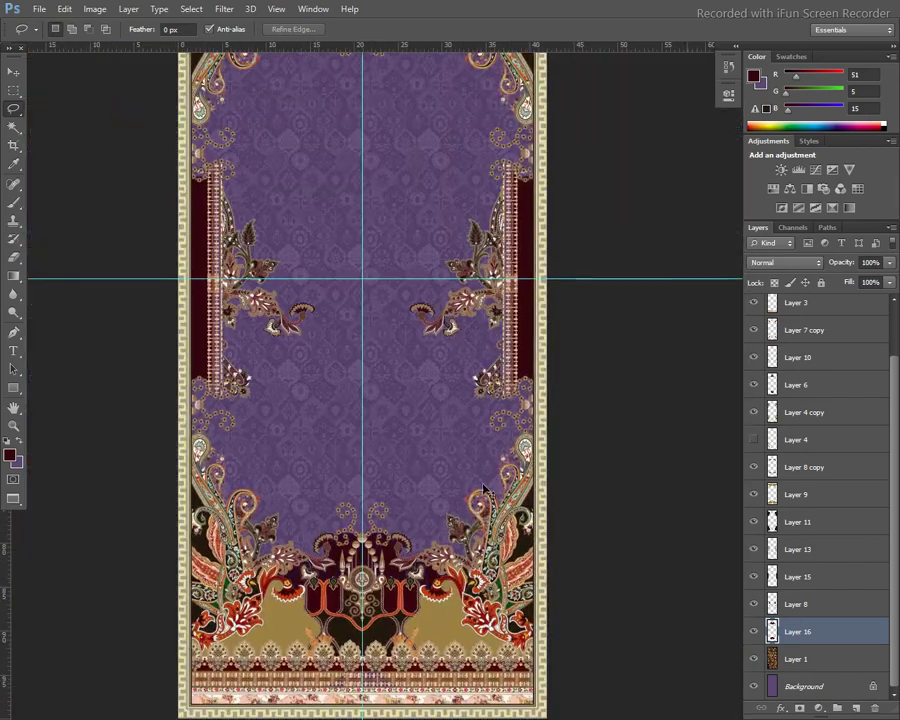
scroll(477, 480, "down", 1)
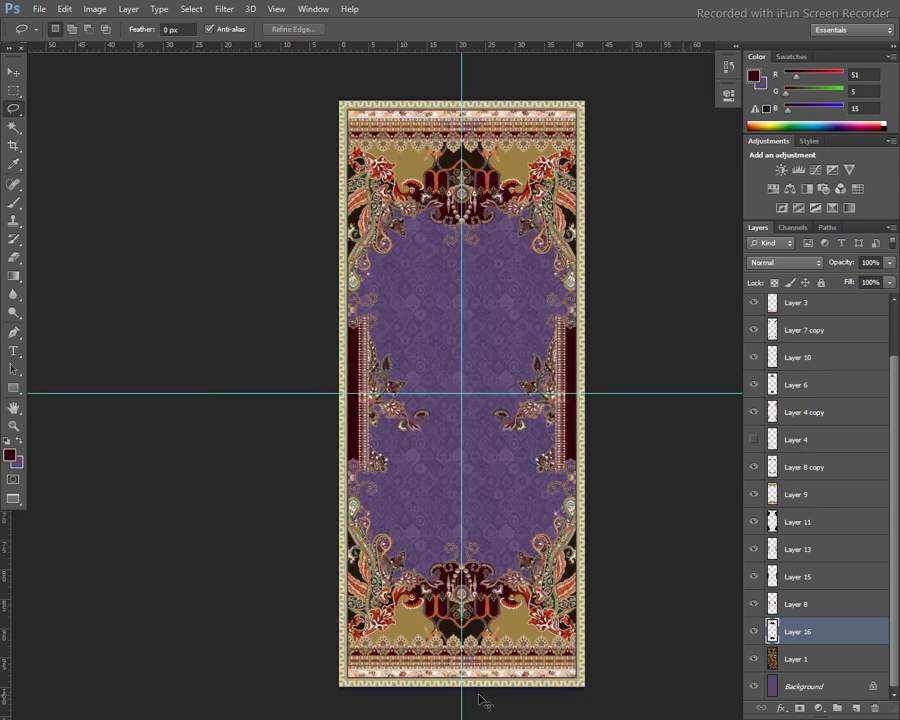
key("ctrl+semicolon")
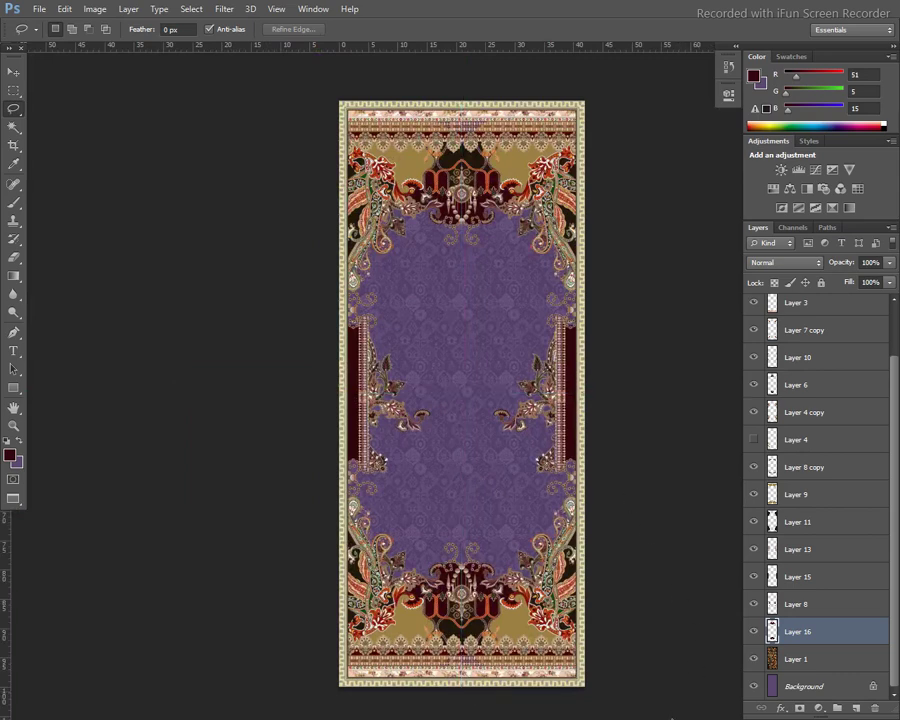